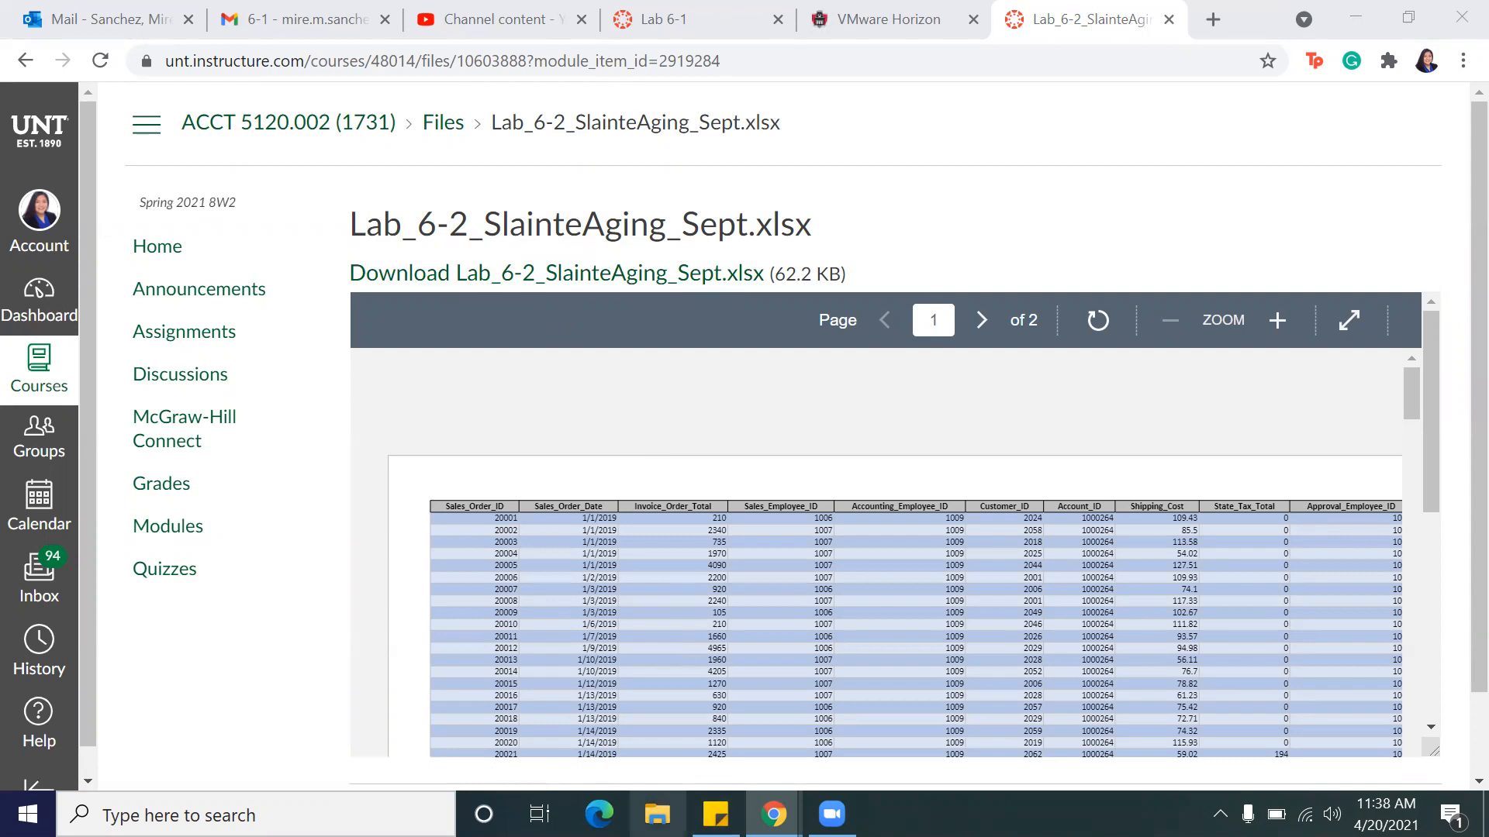
Step: Switch to File Explorer and open the Lab_6-2_SlainteAging_Sept workbook from the Downloads folder in Excel
left_click(657, 812)
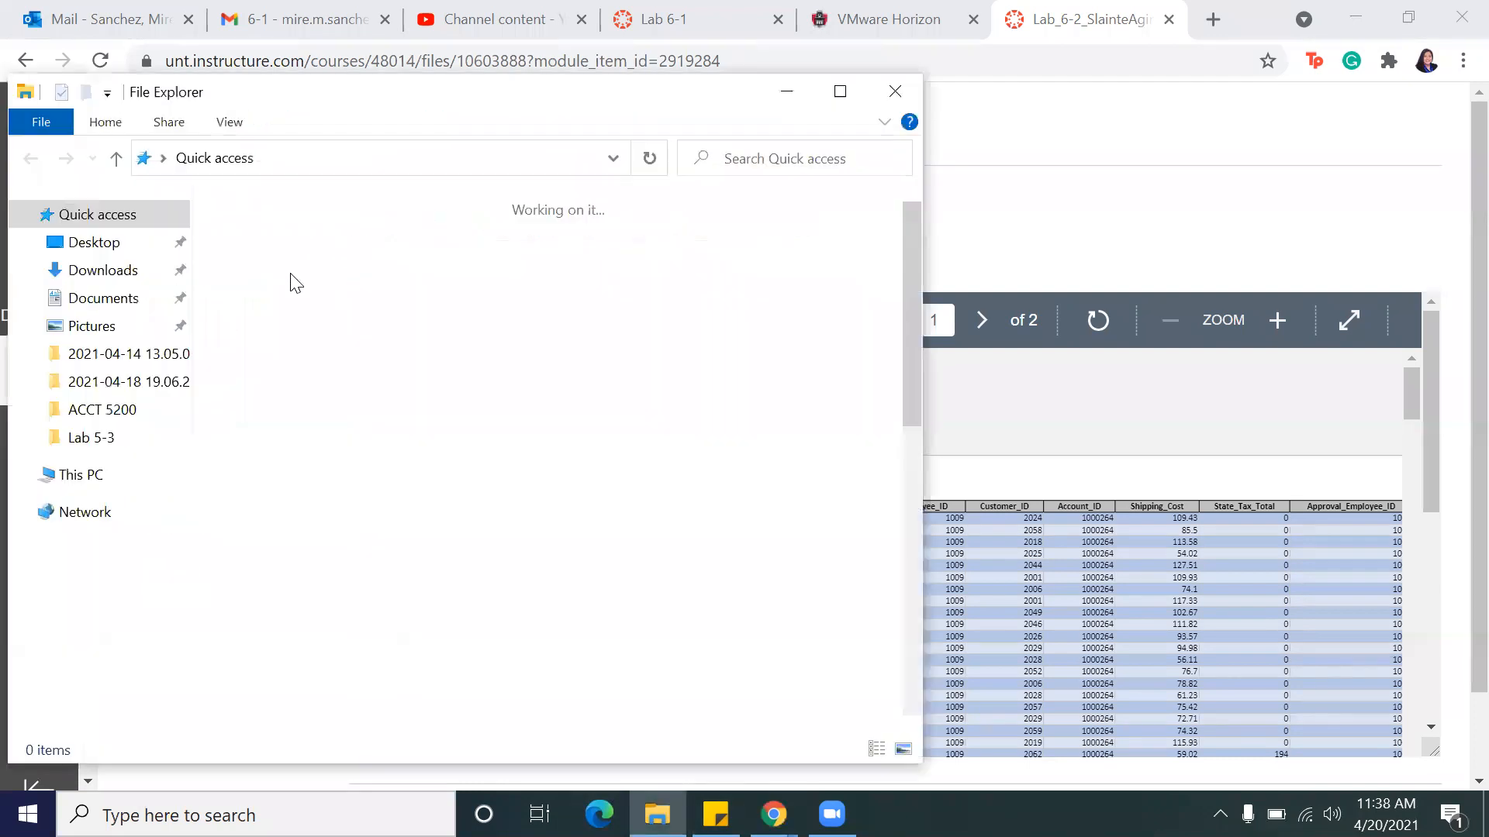
left_click(114, 299)
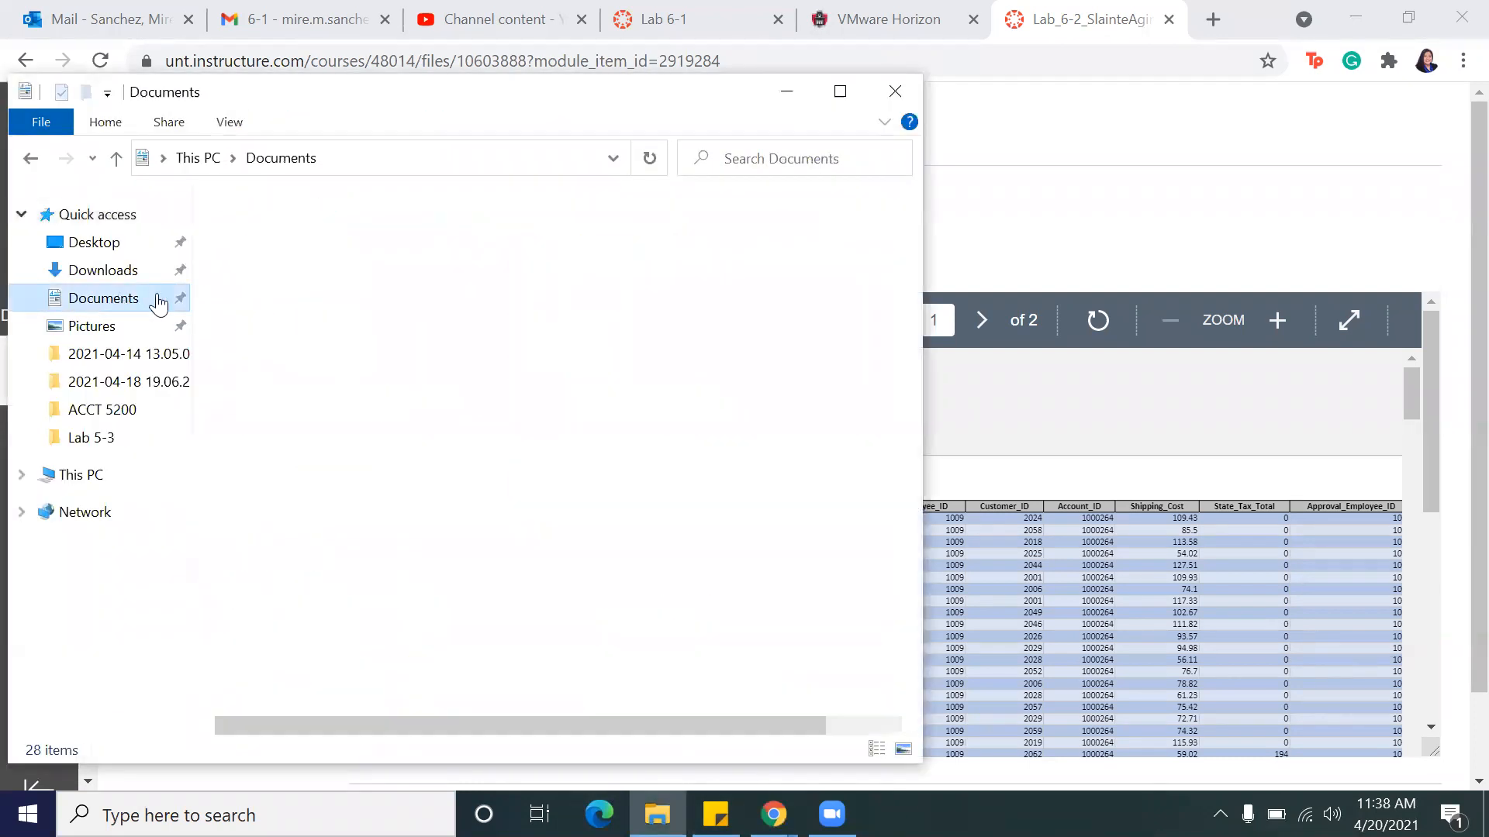
left_click(120, 271)
left_click(314, 263)
double_click(315, 264)
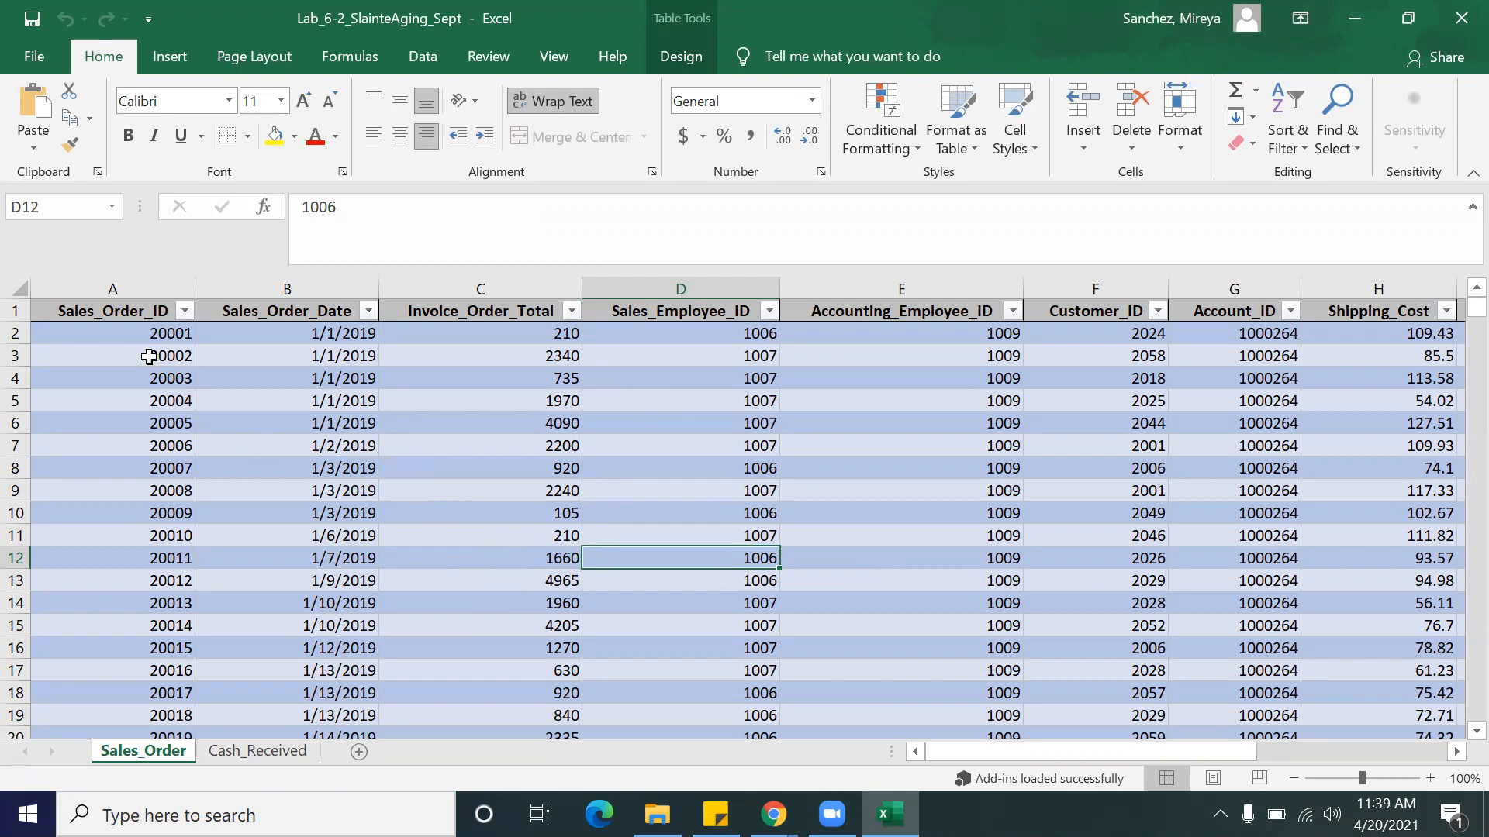
Step: Create a PivotTable from the Sales_Order table on a new worksheet, adding the data to the Data Model
left_click(91, 318)
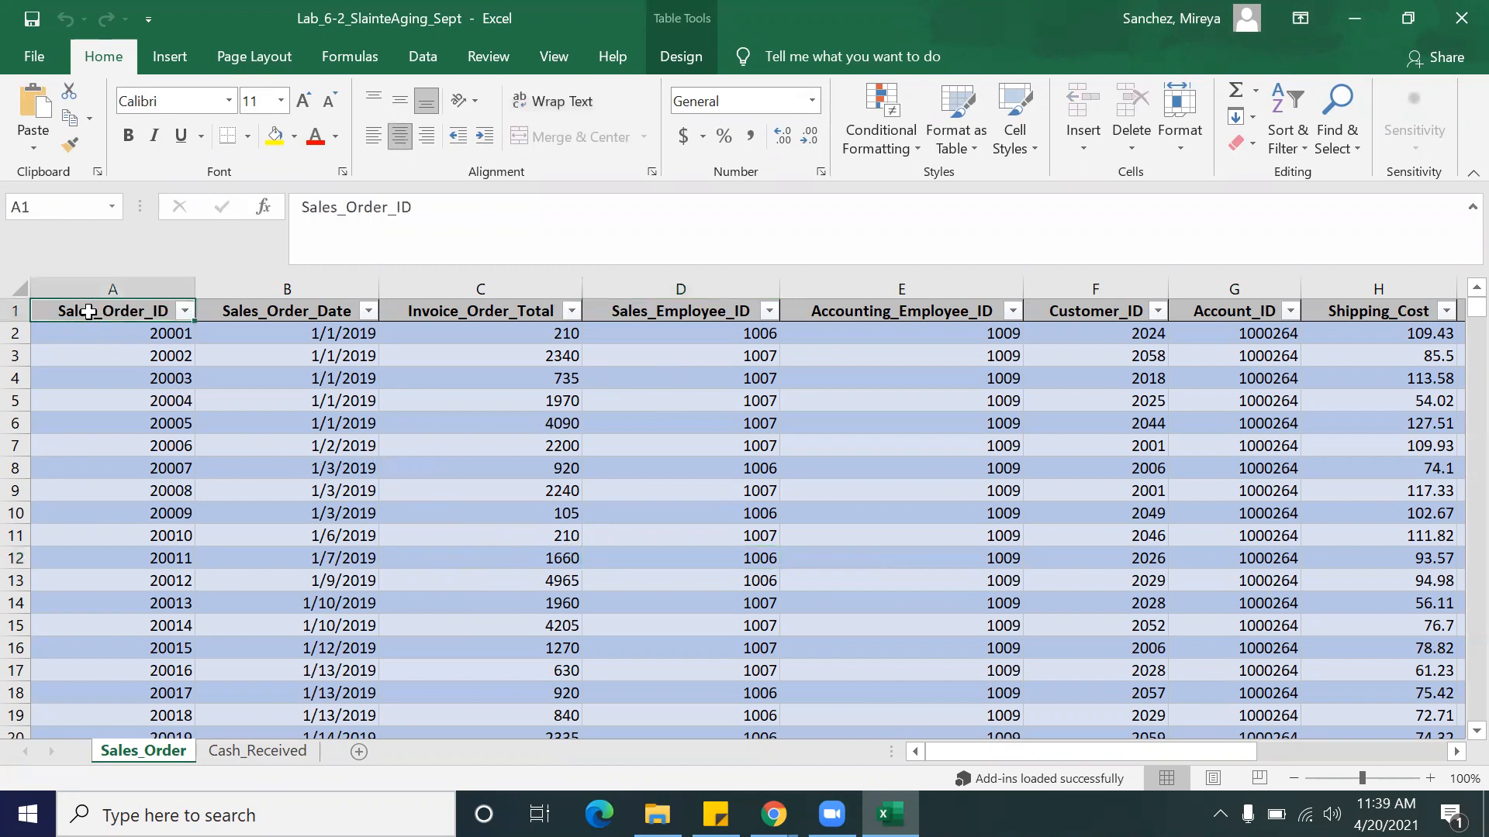
left_click(172, 57)
left_click(43, 112)
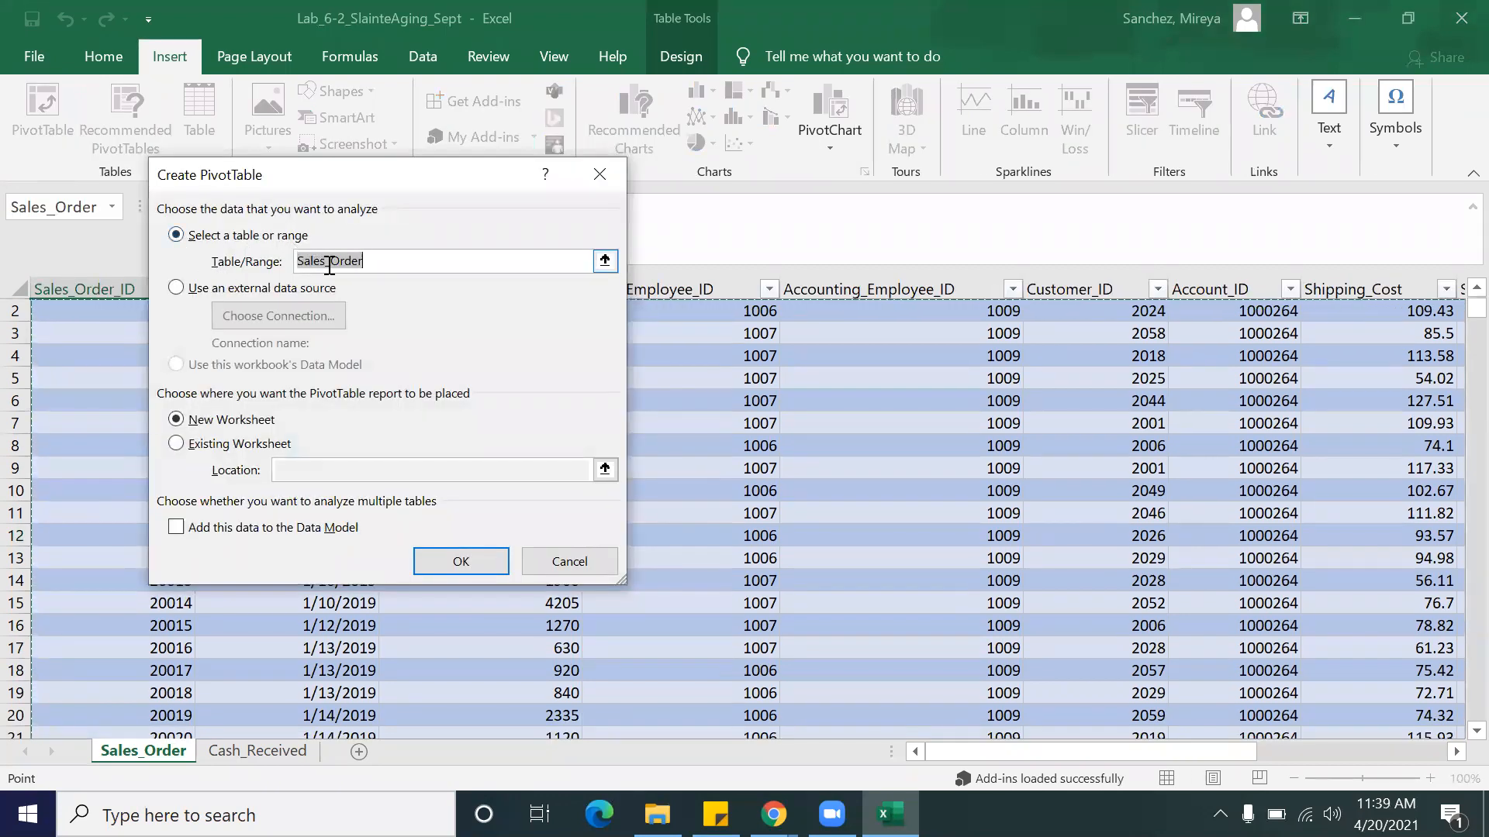
left_click(176, 528)
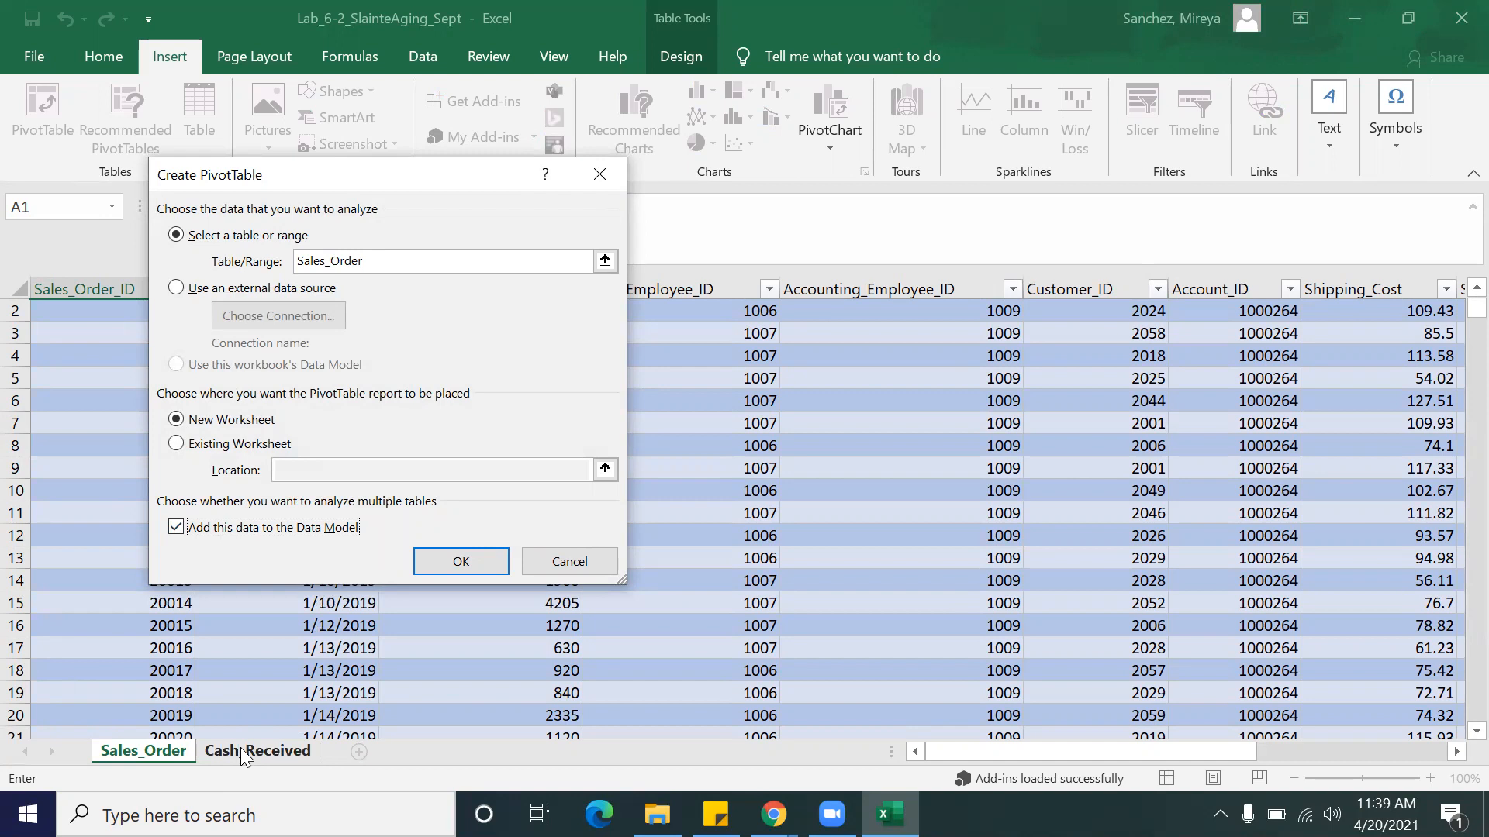
left_click(460, 566)
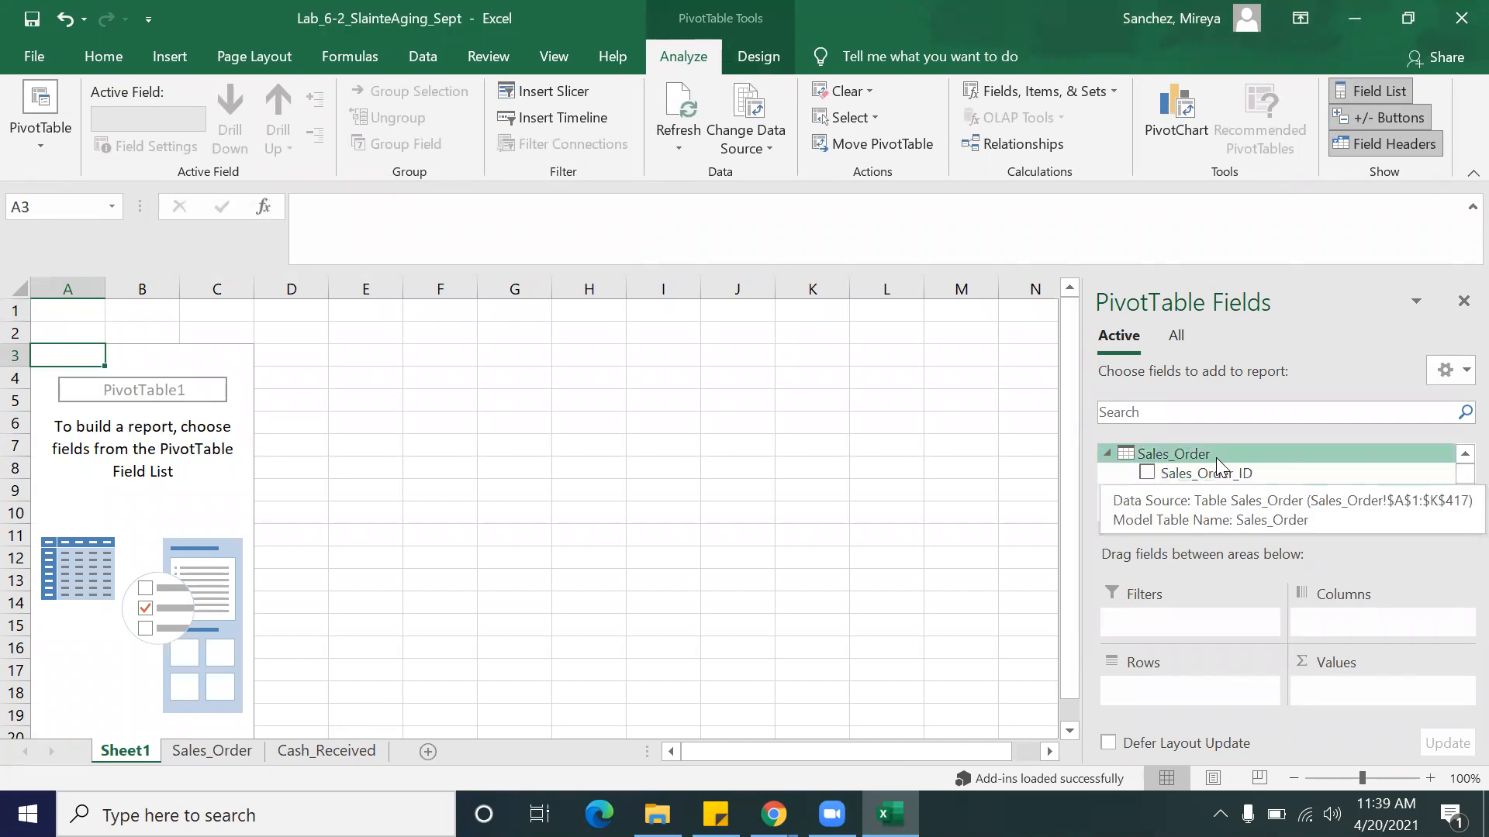
Step: Show the fields of all tables and add Receipt_Amount from Cash_Received to the PivotTable values
left_click(1175, 341)
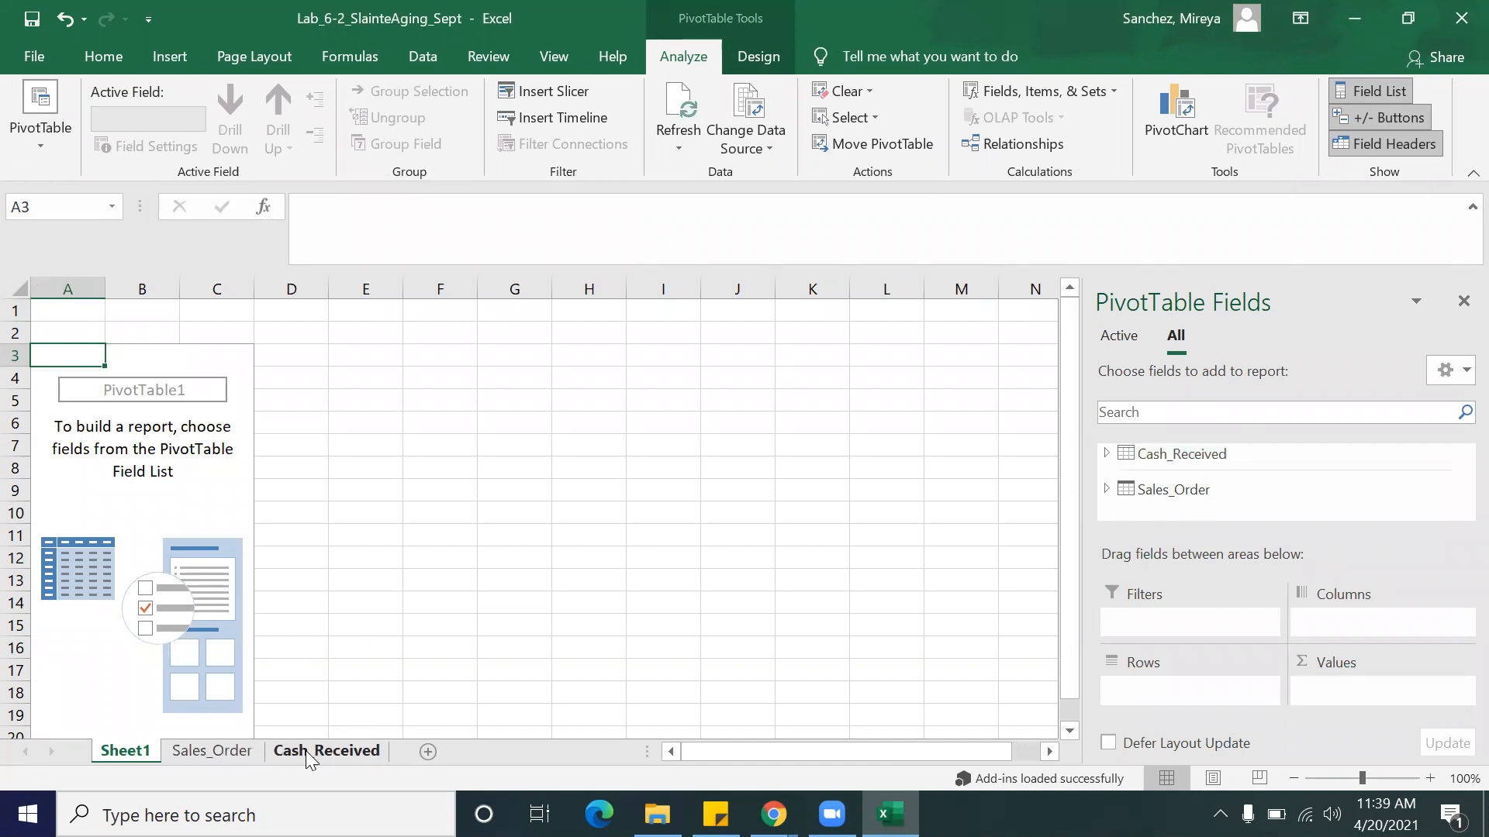
left_click(1107, 455)
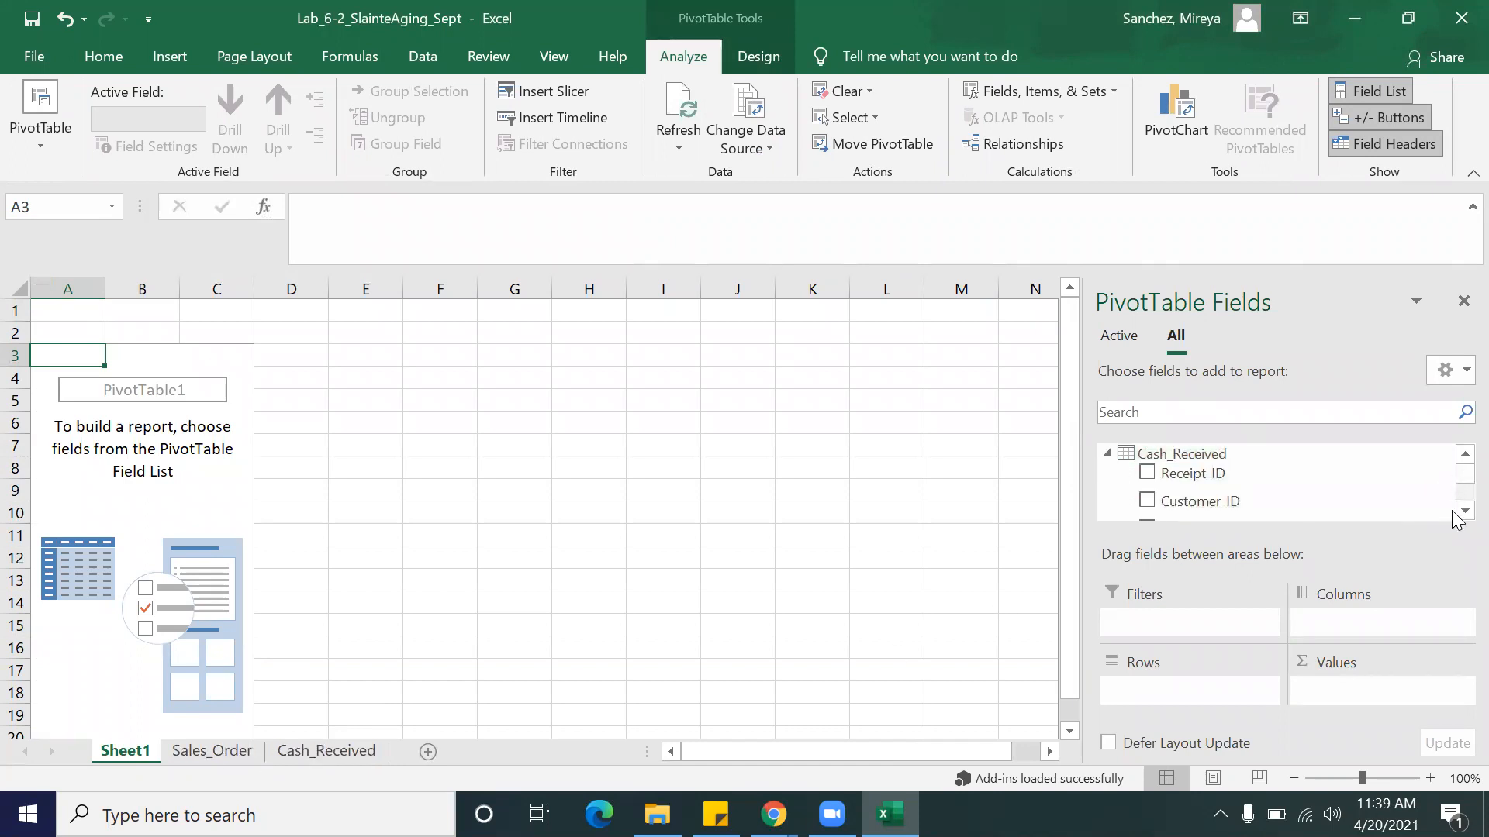
scroll(1454, 516, "down", 1)
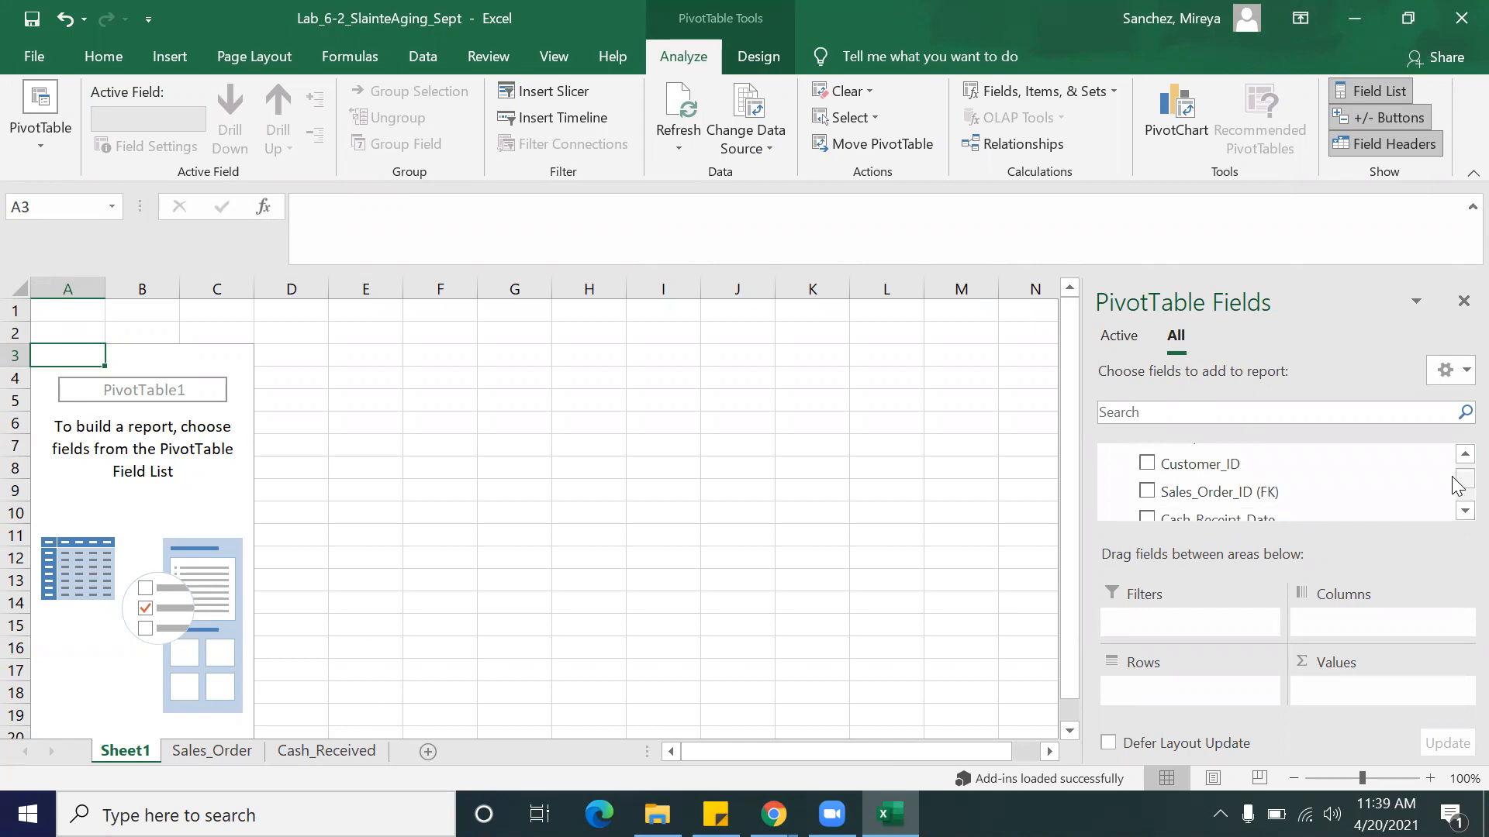
scroll(1455, 506, "down", 1)
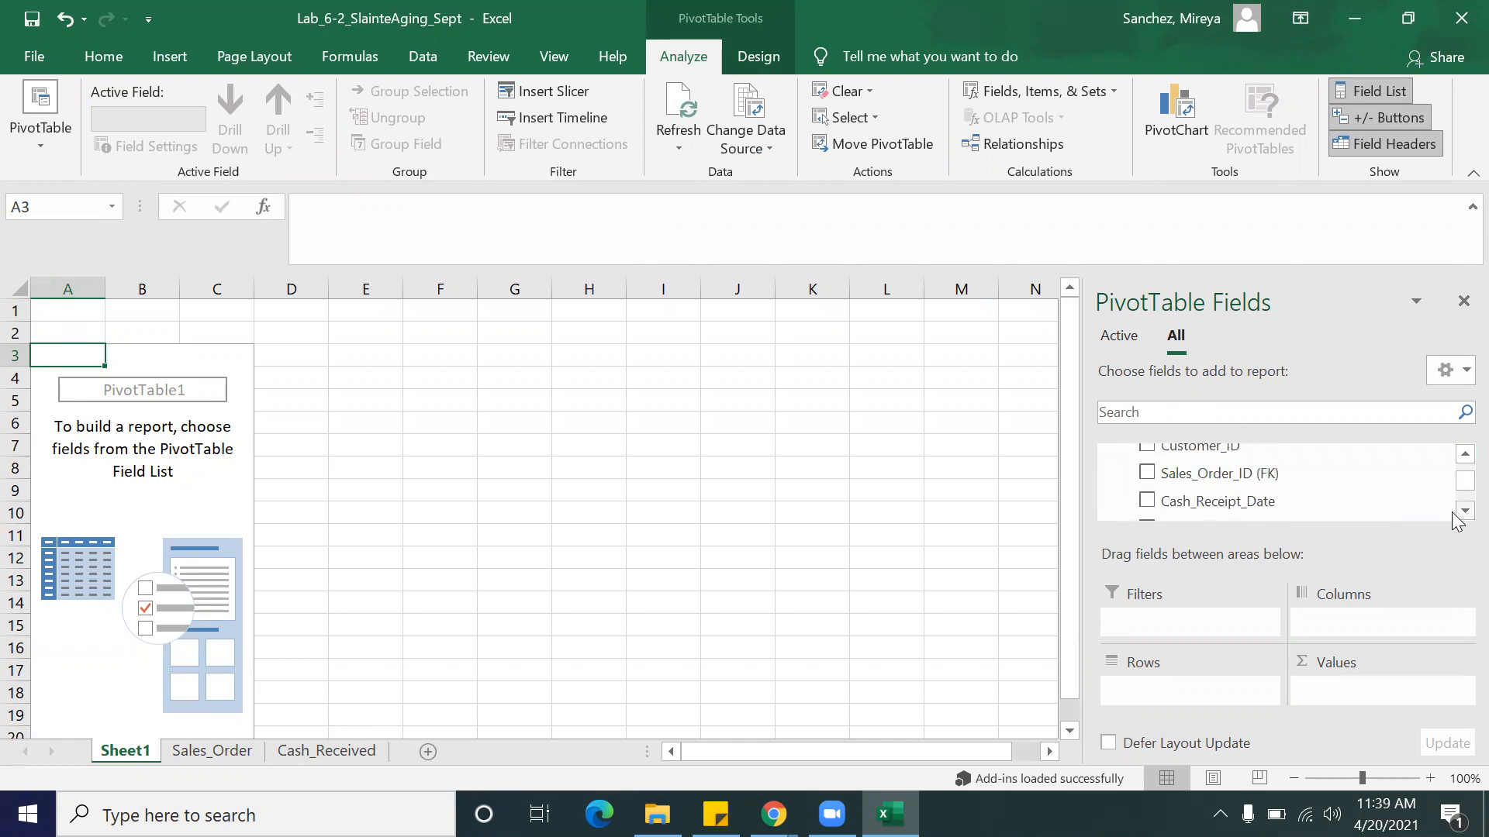
left_click(1146, 491)
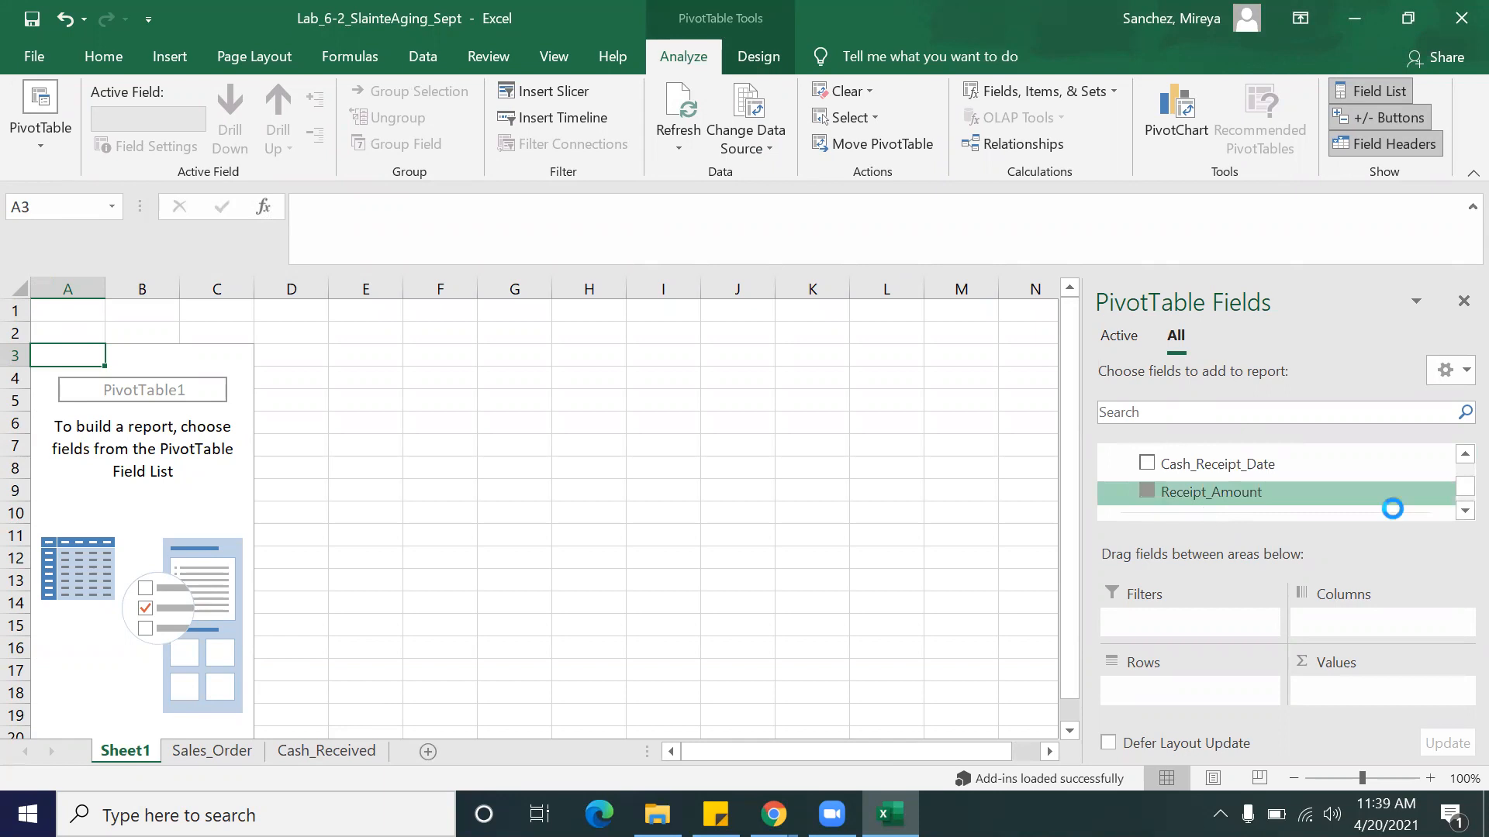
Step: Add Sales_Order_ID from the Sales_Order table to the PivotTable rows and auto-detect the relationship between the tables
scroll(1453, 513, "down", 1)
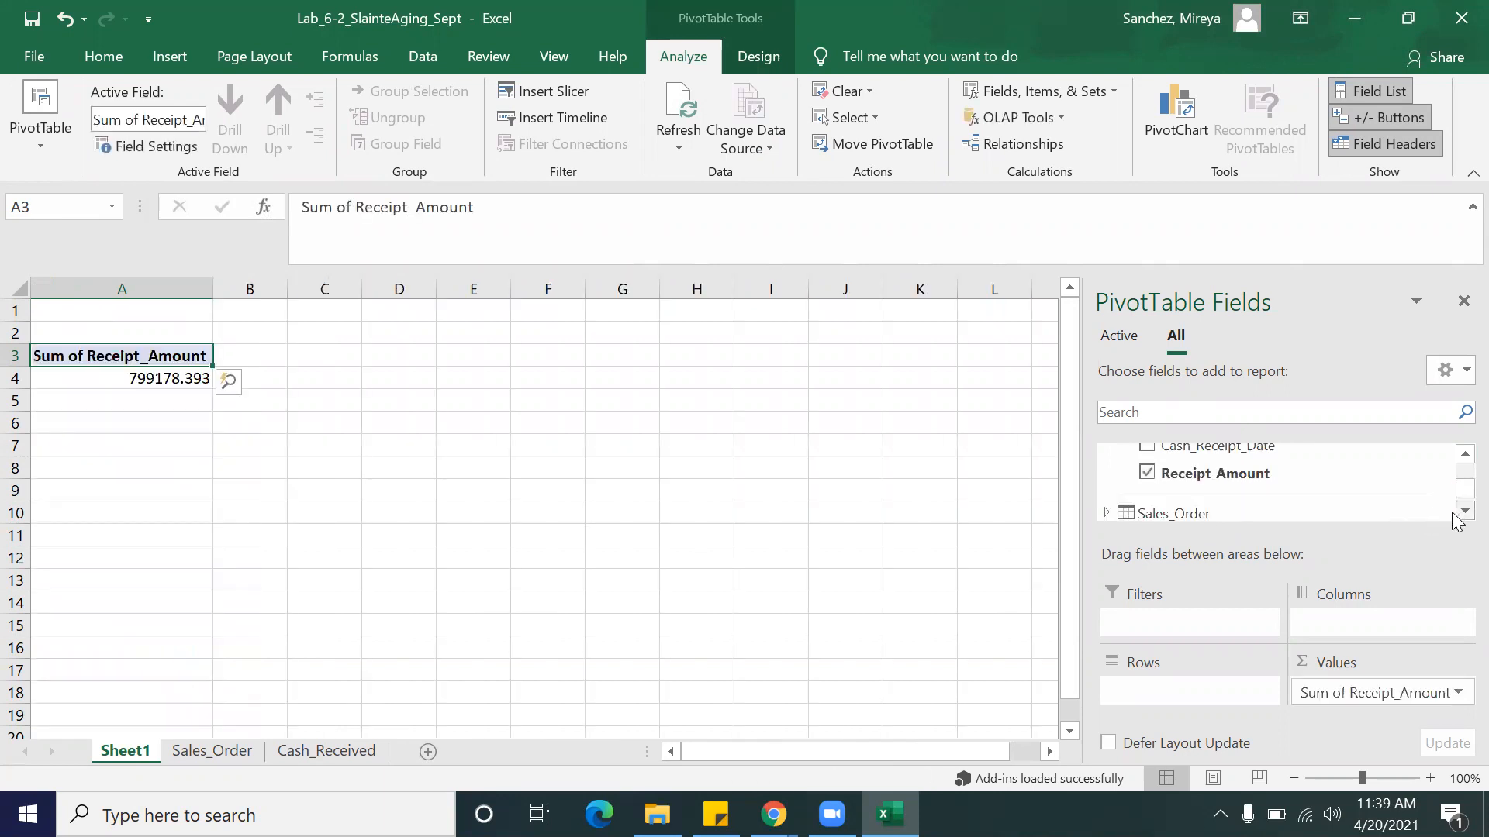
left_click(1107, 496)
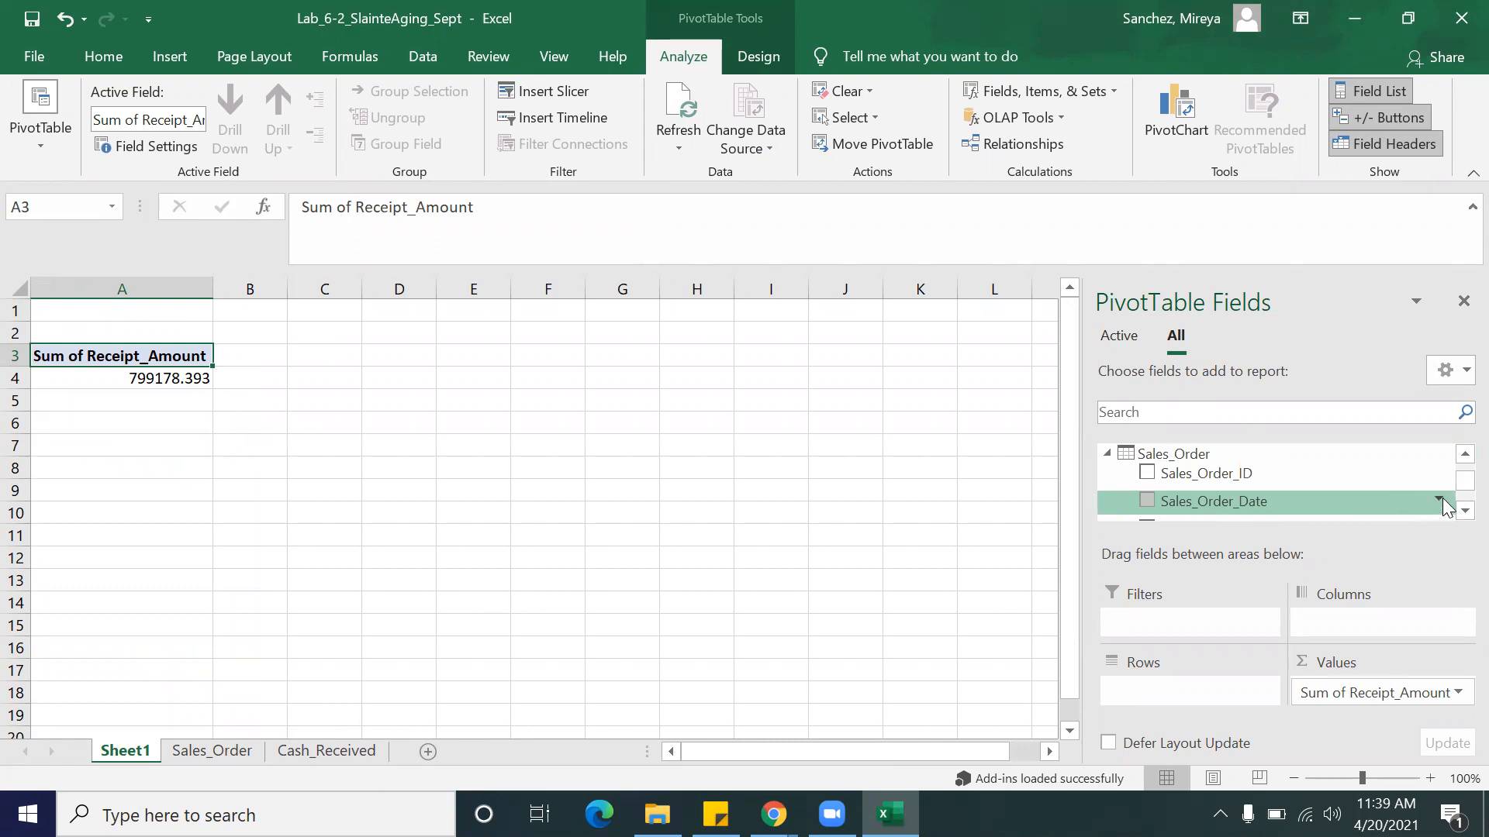
scroll(1450, 504, "down", 2)
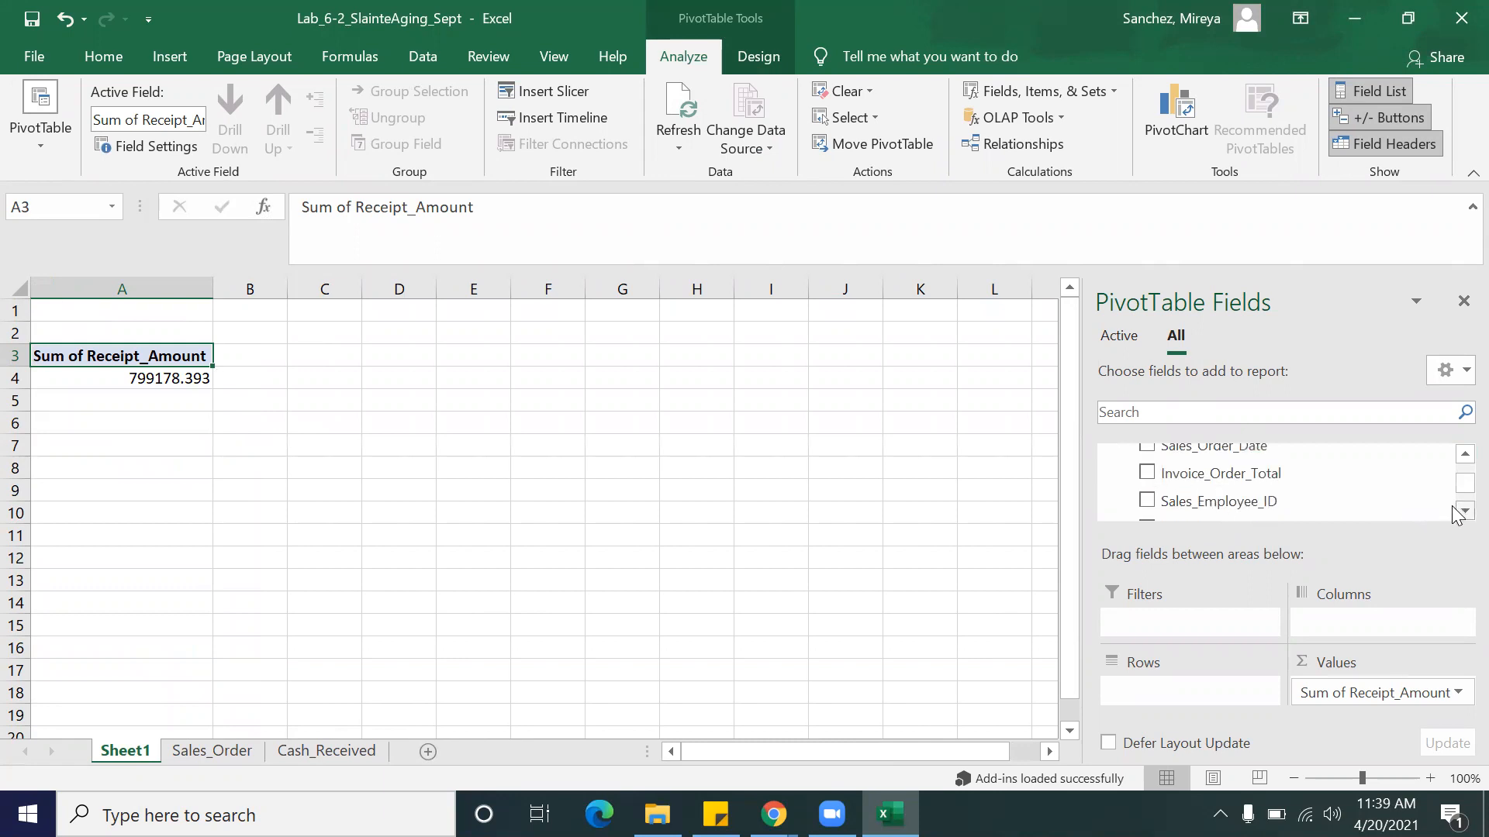
scroll(1454, 514, "down", 1)
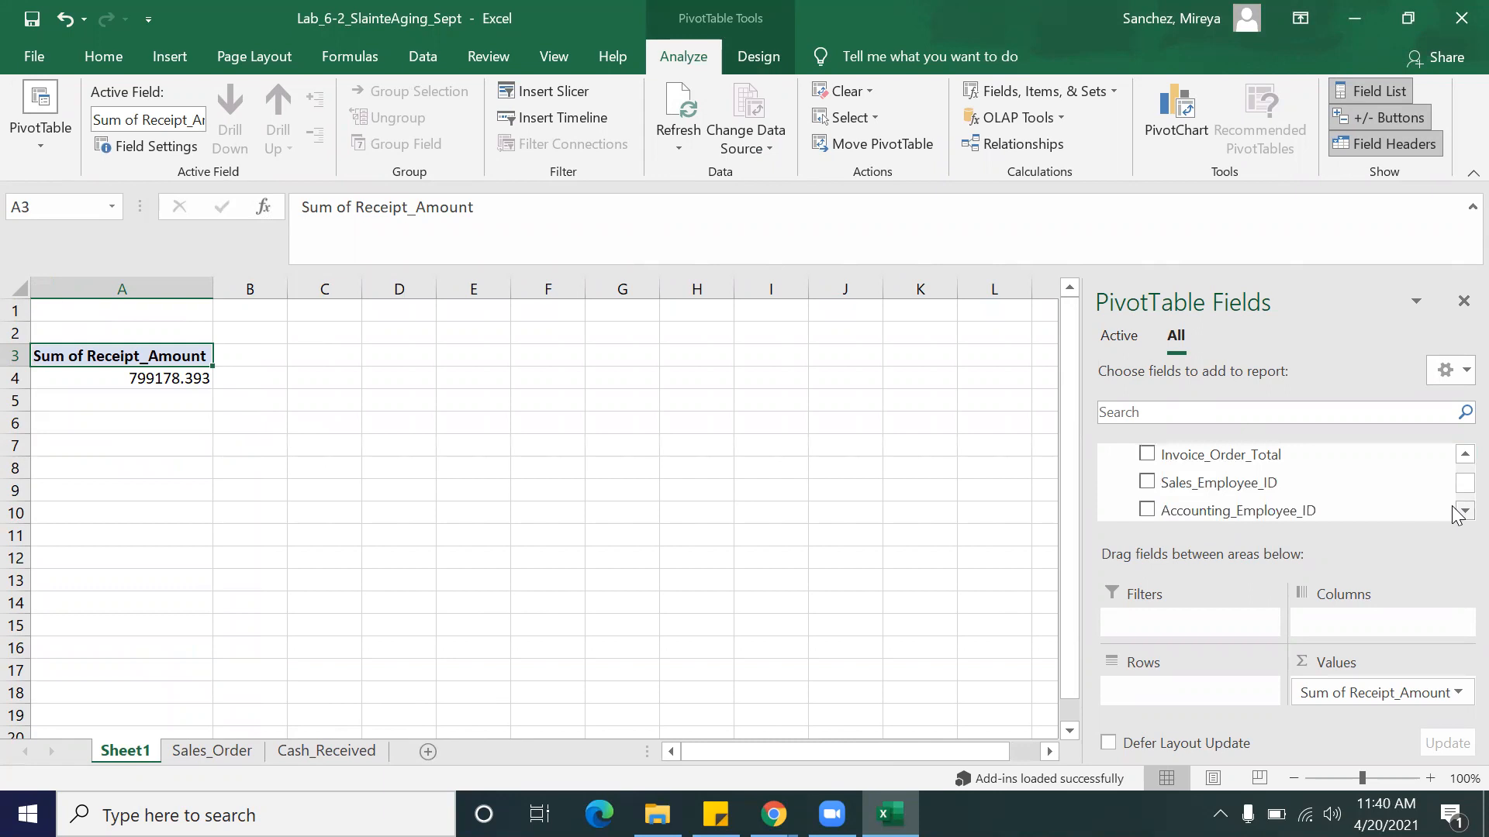
scroll(1453, 463, "up", 2)
scroll(1452, 462, "up", 1)
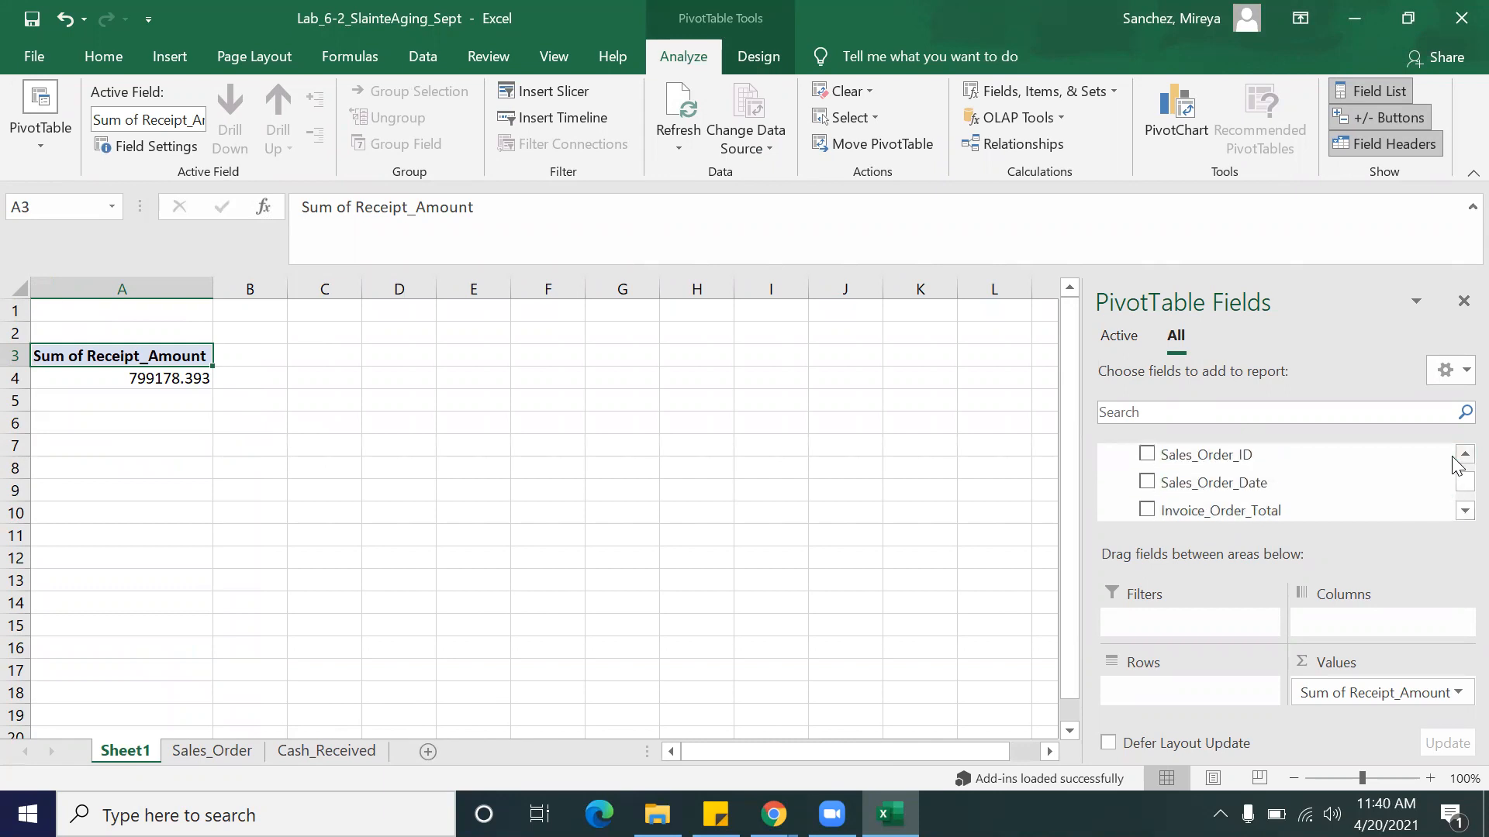
left_click_drag(1230, 454, 1166, 686)
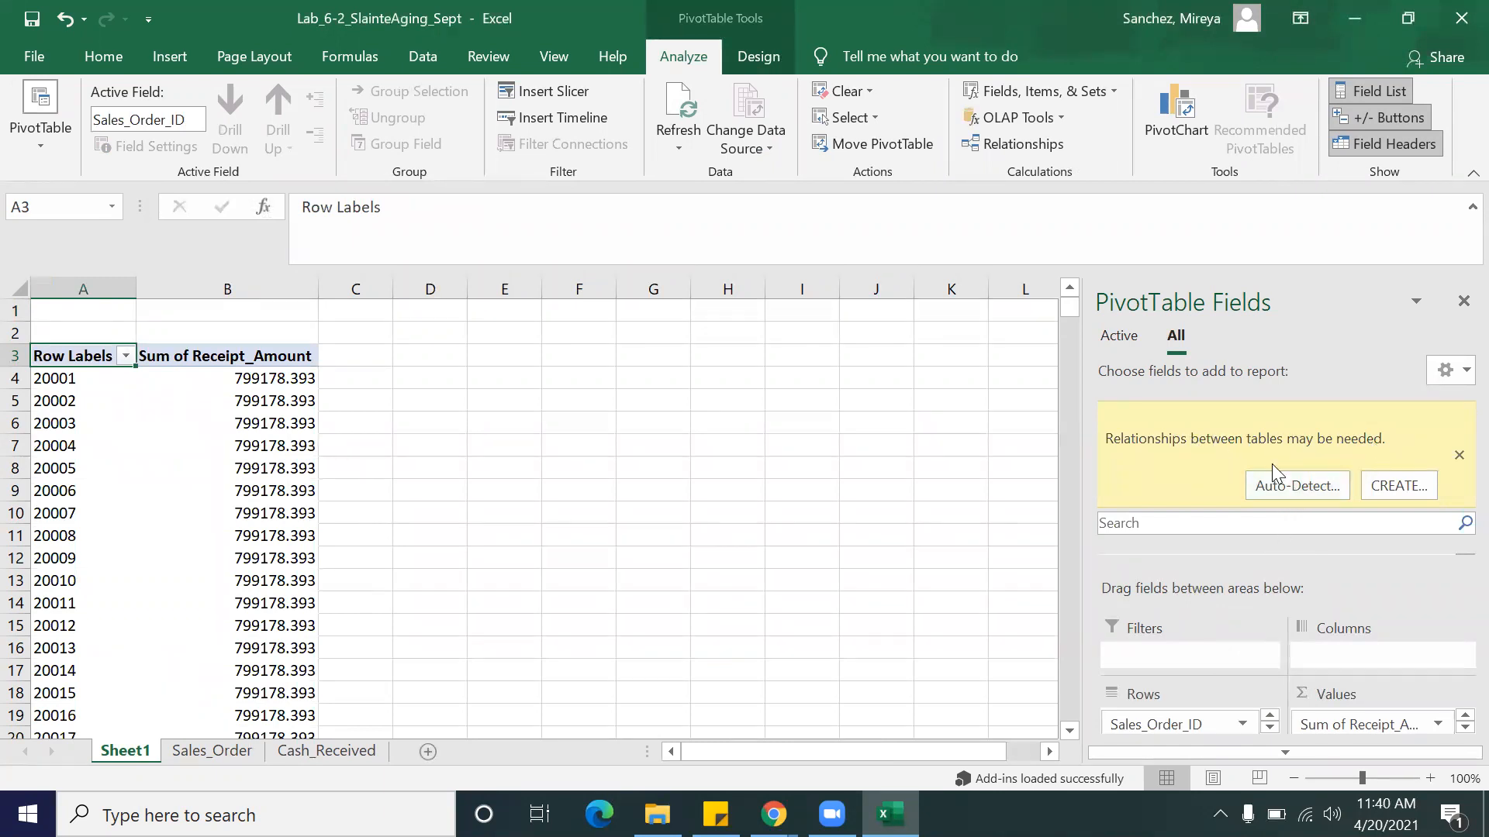
left_click(1276, 487)
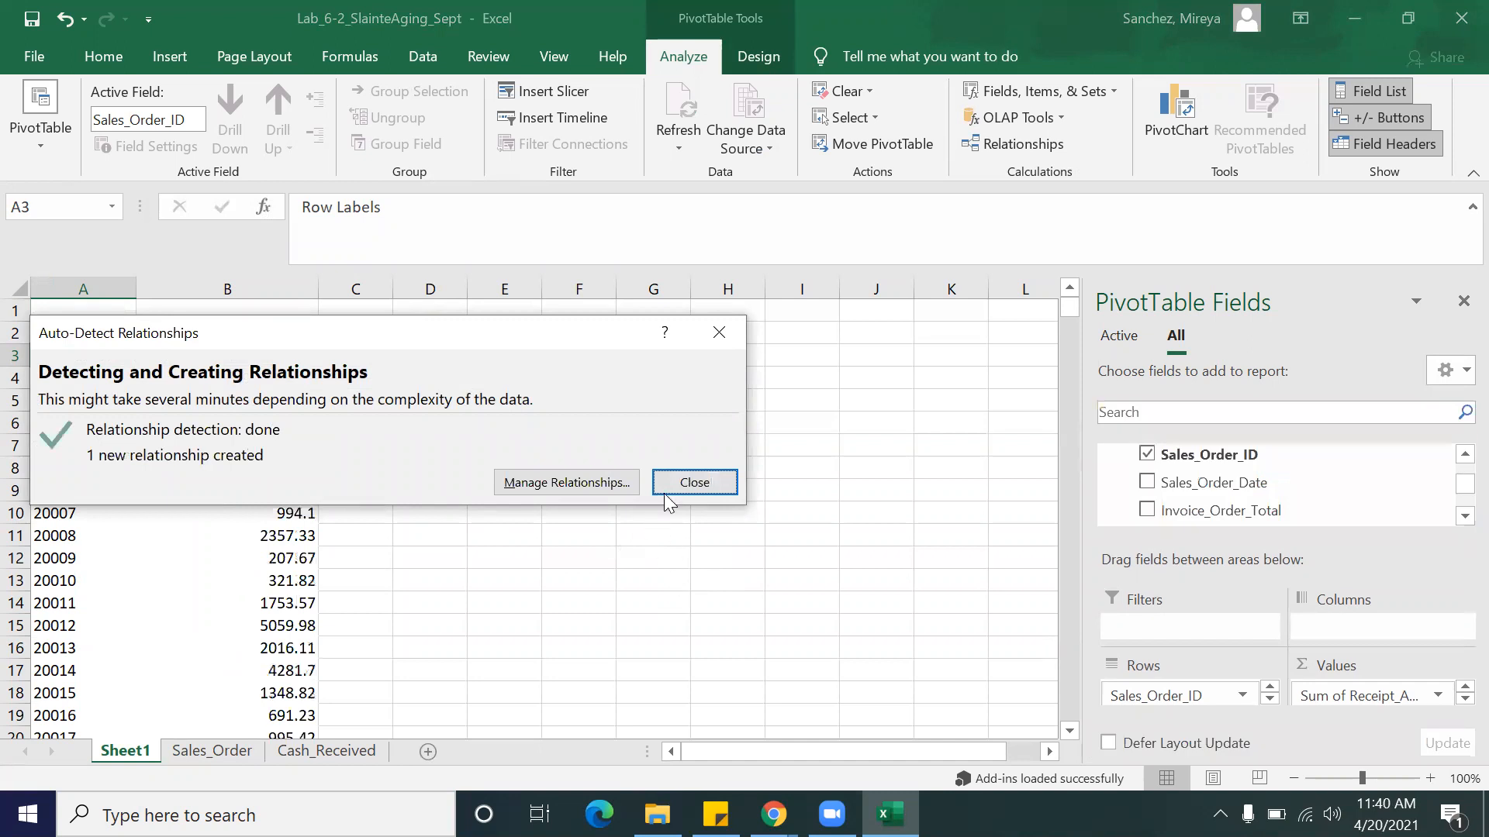
left_click(721, 487)
Step: Try adding Sales_Order_ID to the PivotTable values alongside the receipt amounts
left_click_drag(1213, 463, 1343, 688)
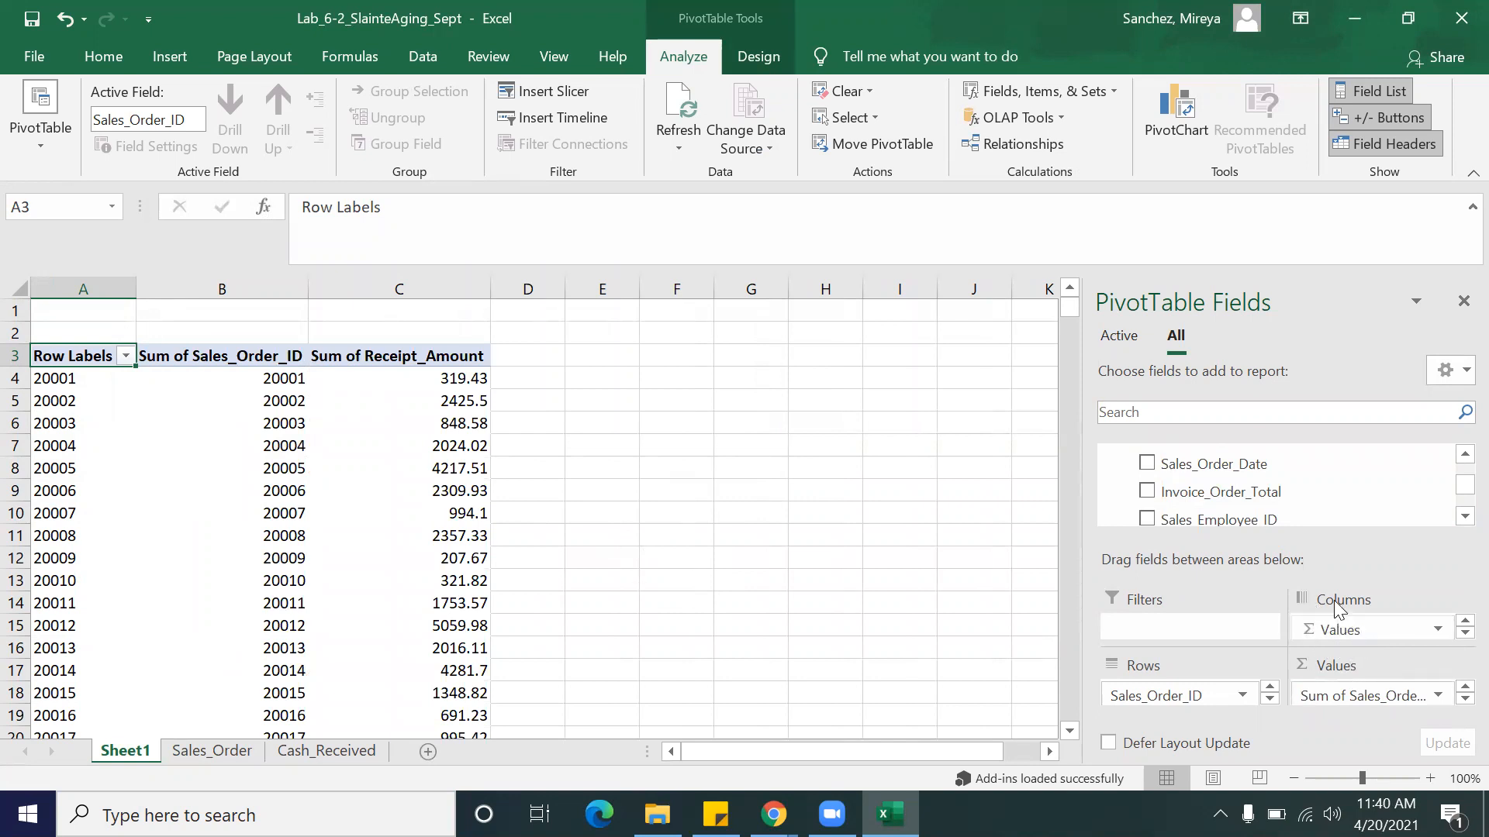
left_click(569, 486)
left_click(413, 378)
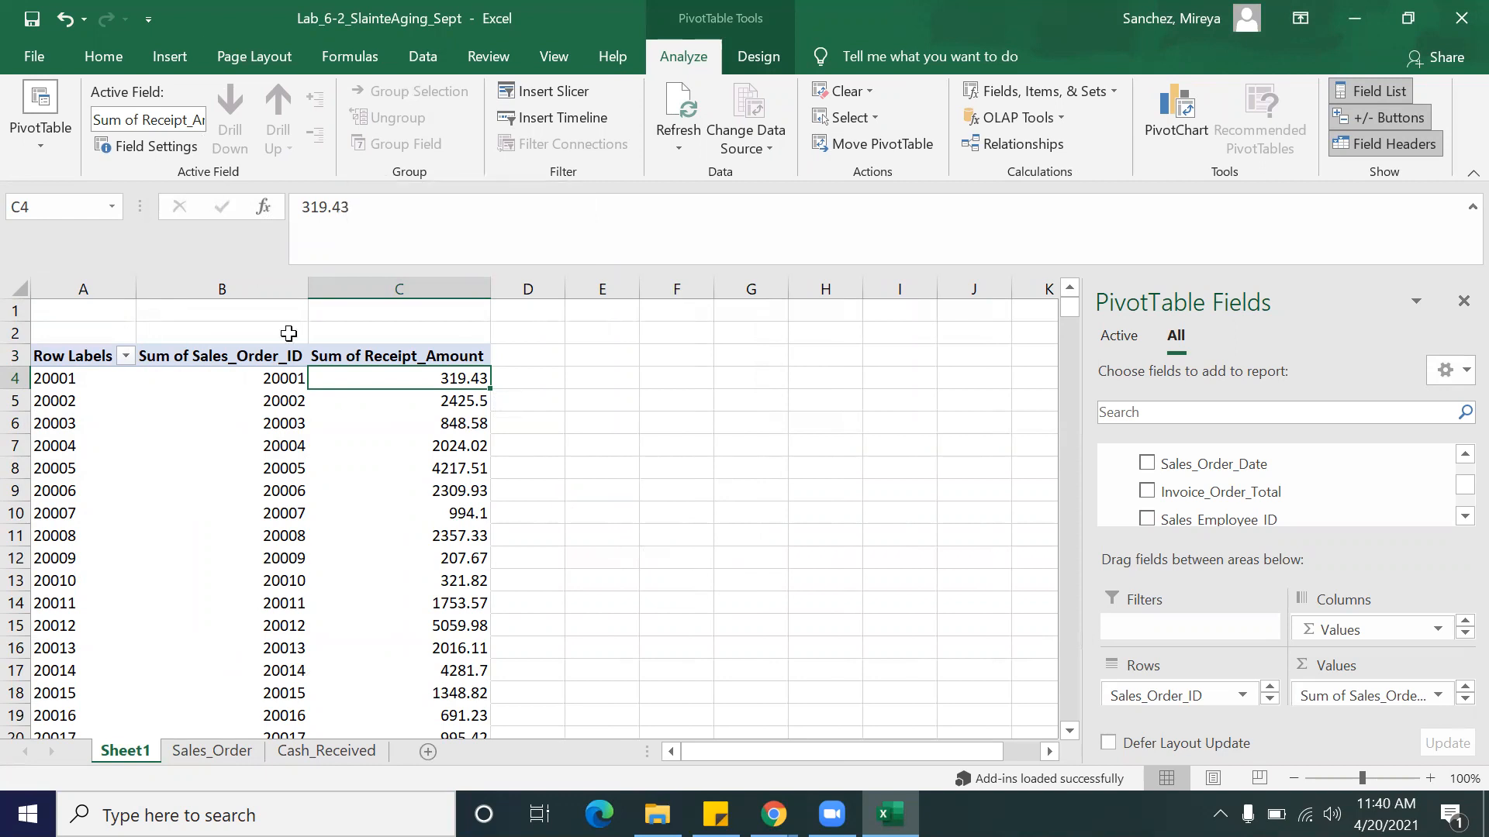
left_click_drag(456, 378, 473, 496)
left_click(698, 510)
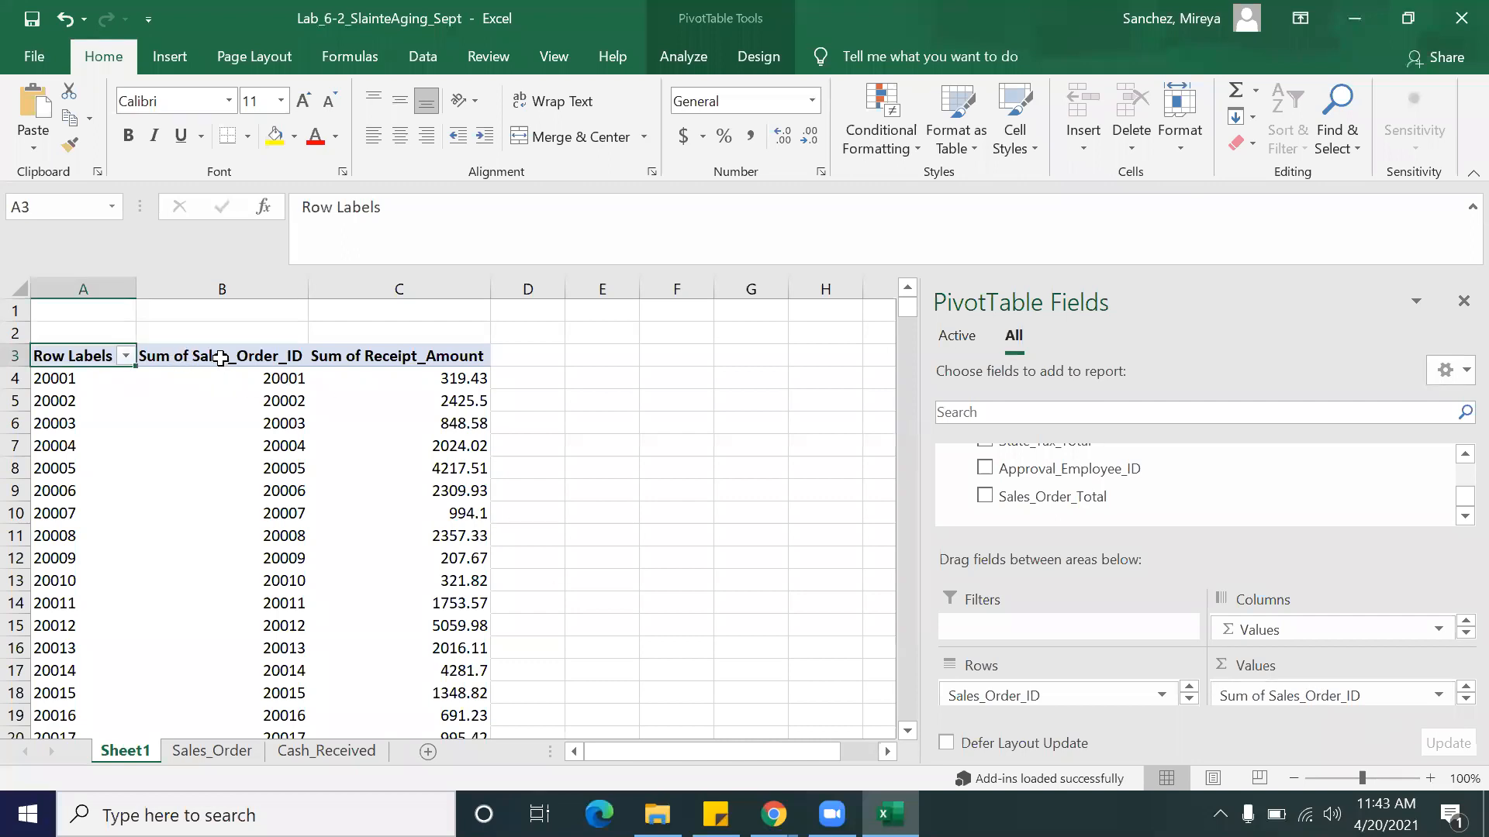
Step: Replace the Sales_Order_ID sum in the PivotTable values with Sales_Order_Total
mouse_move(222, 383)
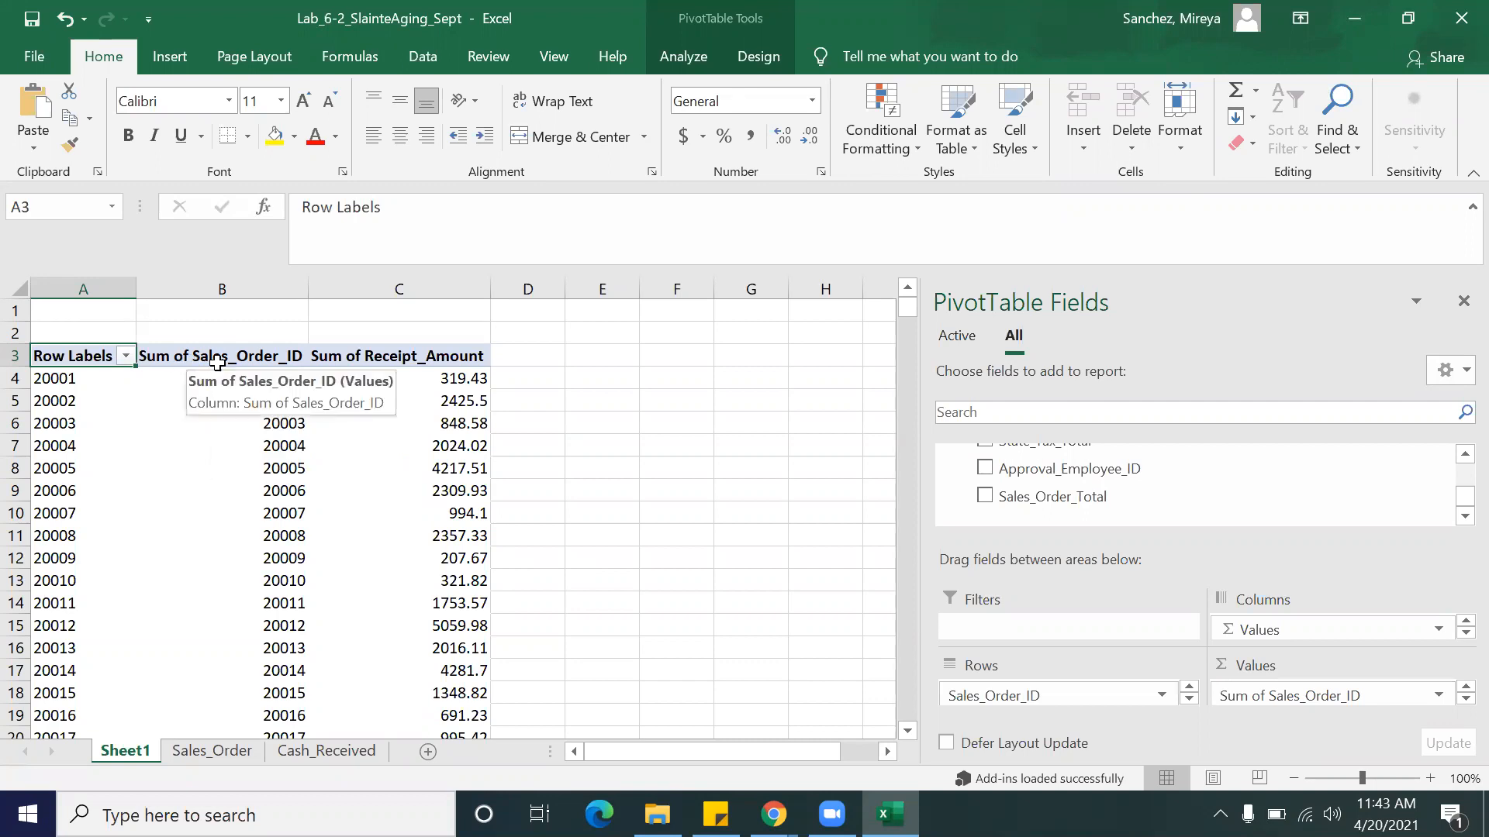
left_click(1311, 698)
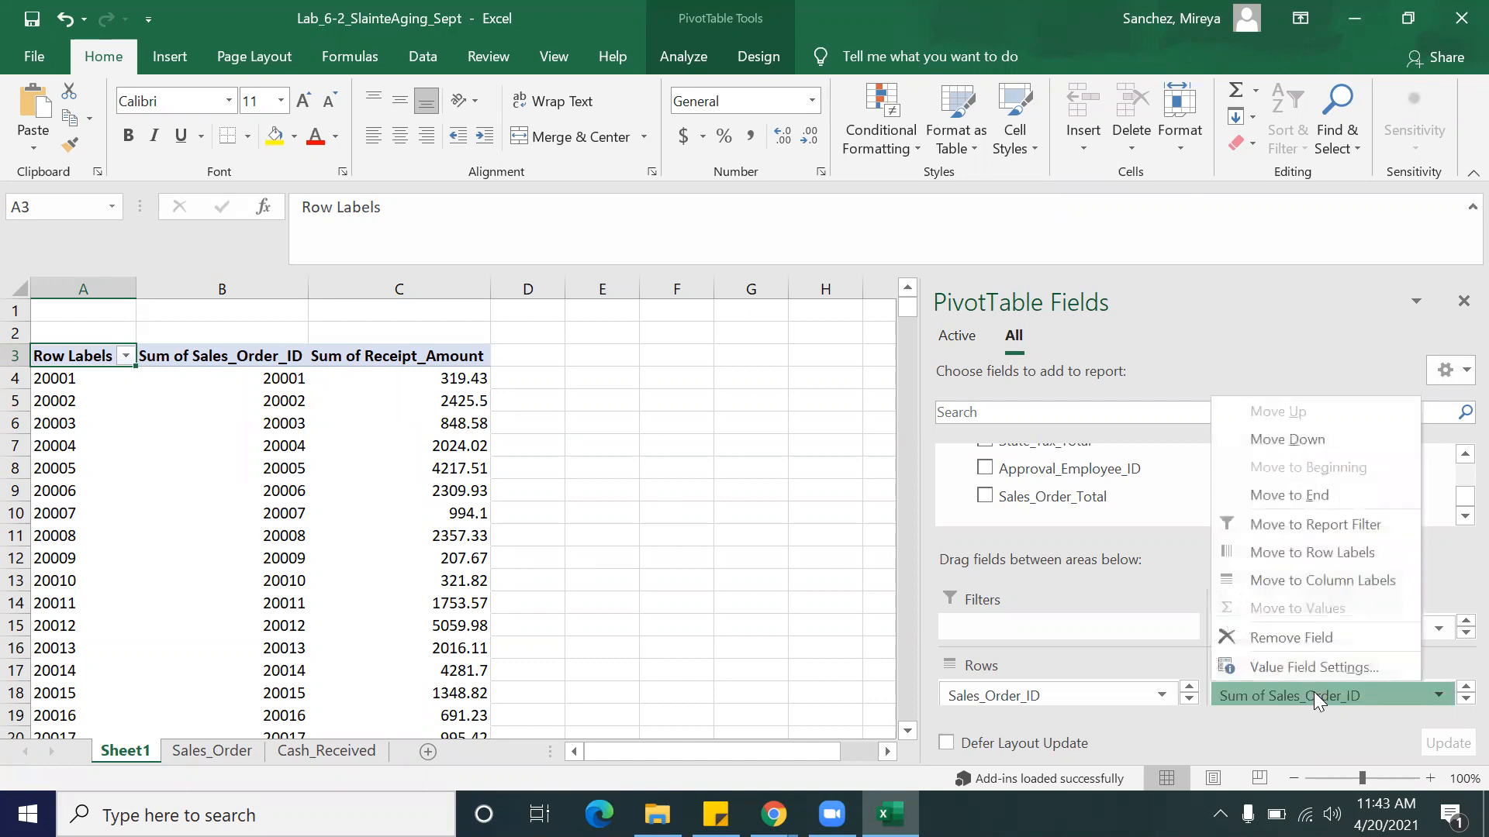
left_click(1293, 636)
left_click_drag(1086, 502, 1288, 693)
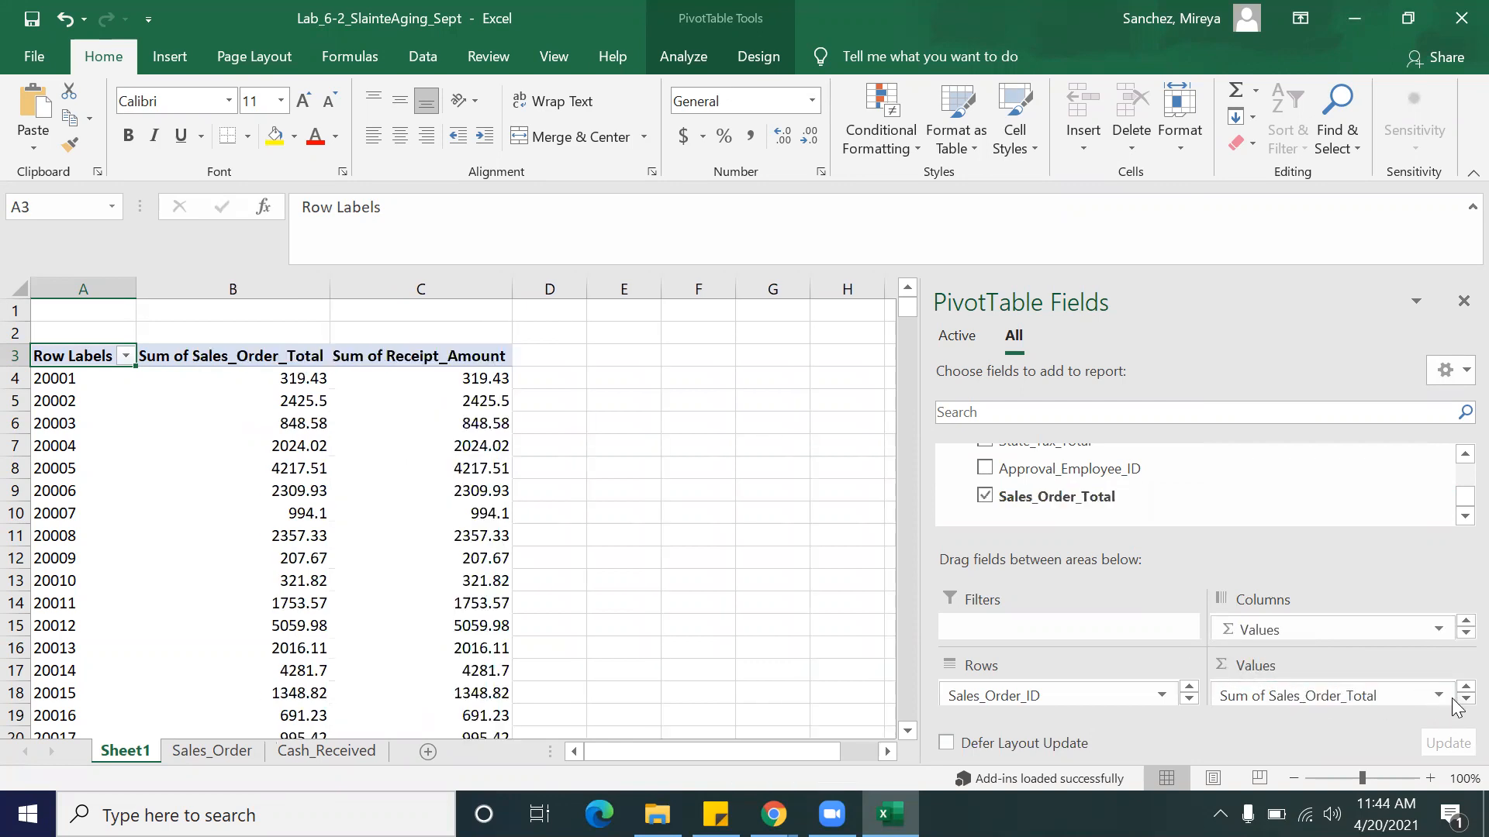
left_click(1465, 699)
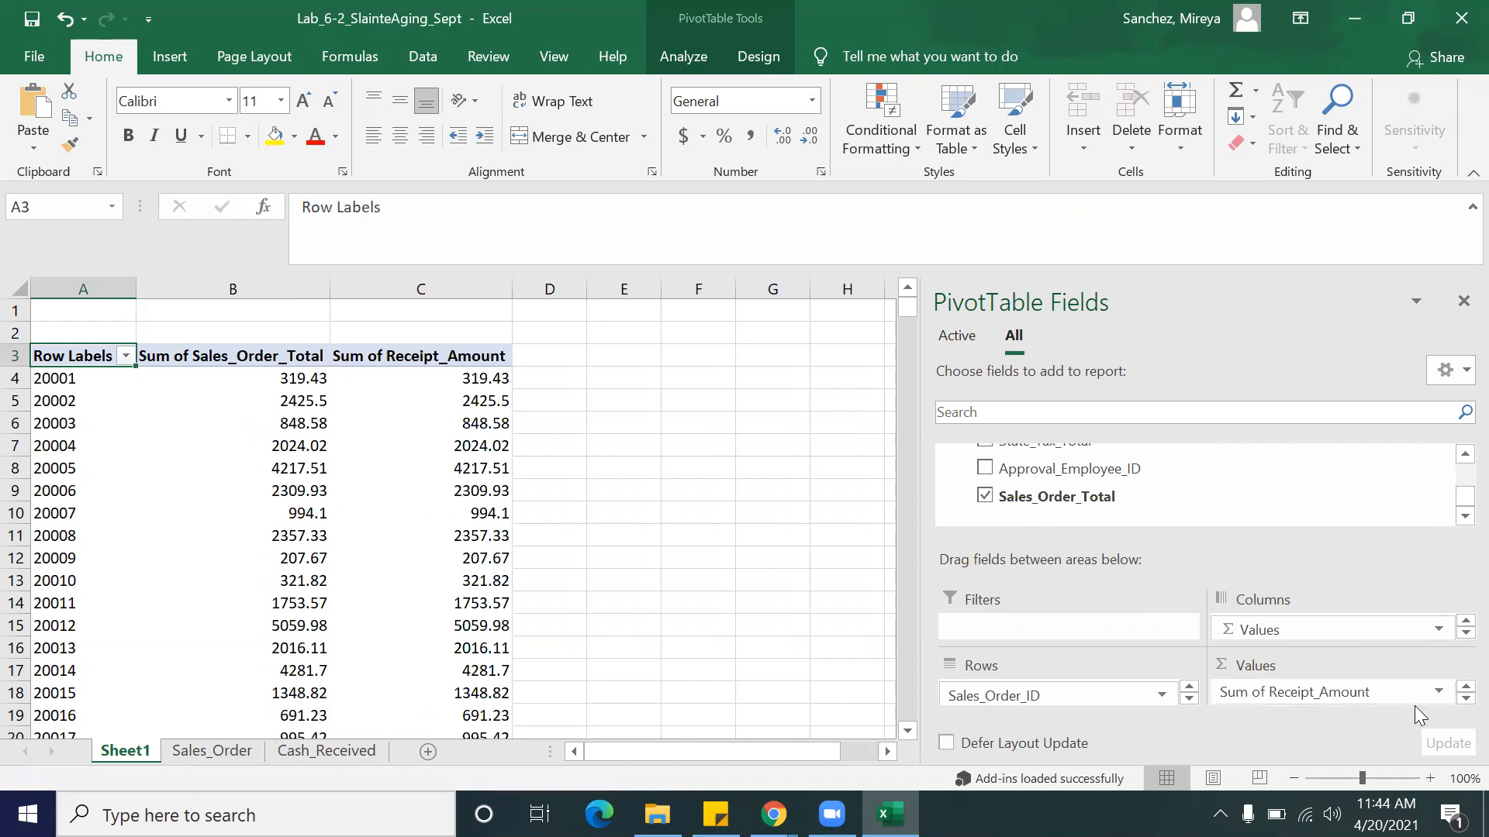
Step: Compare the sales order totals with the receipt amounts for the first orders in the PivotTable
left_click(361, 408)
left_click(296, 372)
left_click(432, 375)
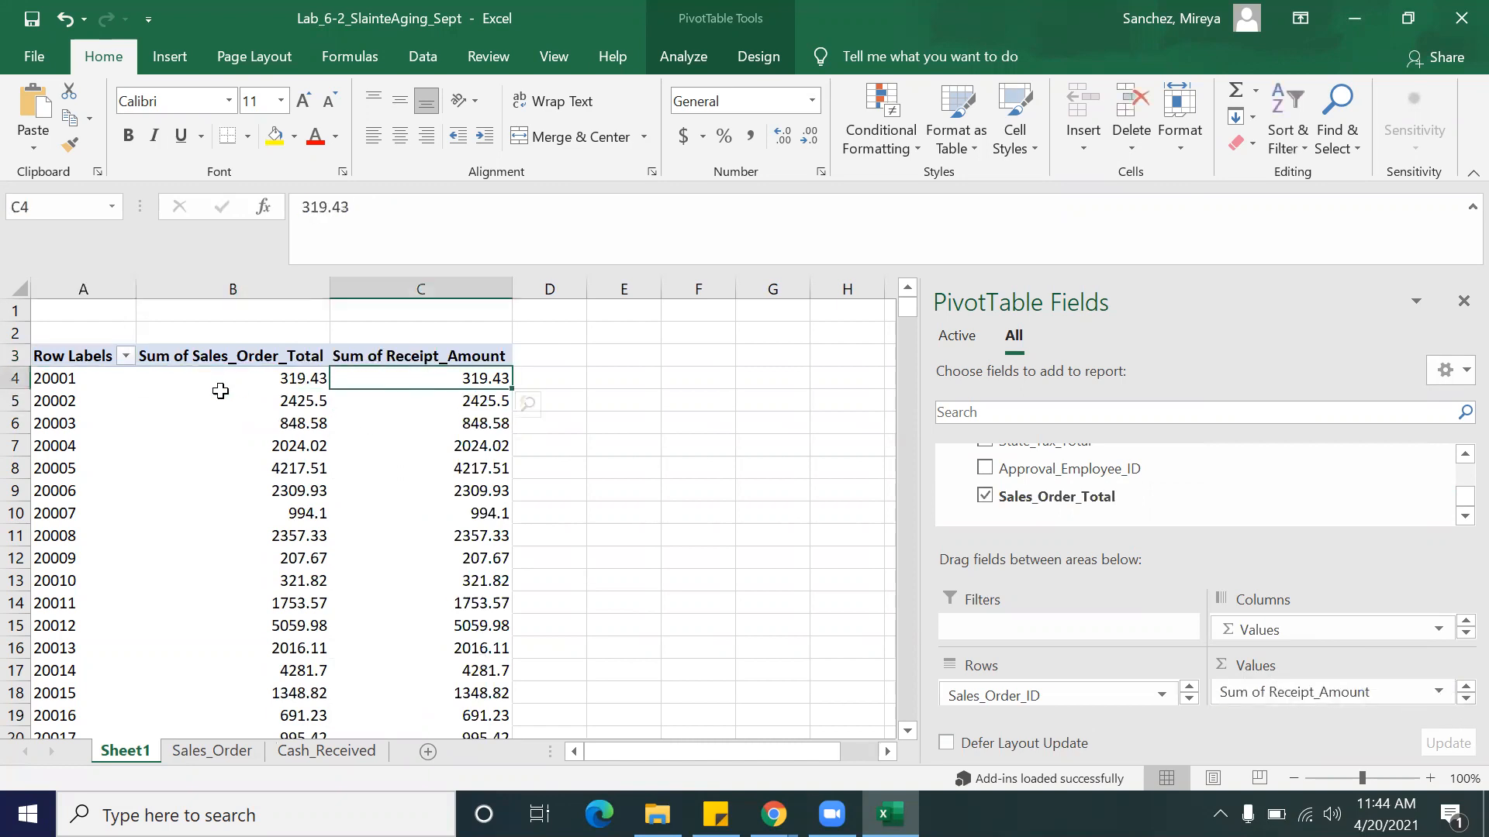
left_click(107, 386)
left_click(294, 384)
left_click_drag(100, 379, 483, 547)
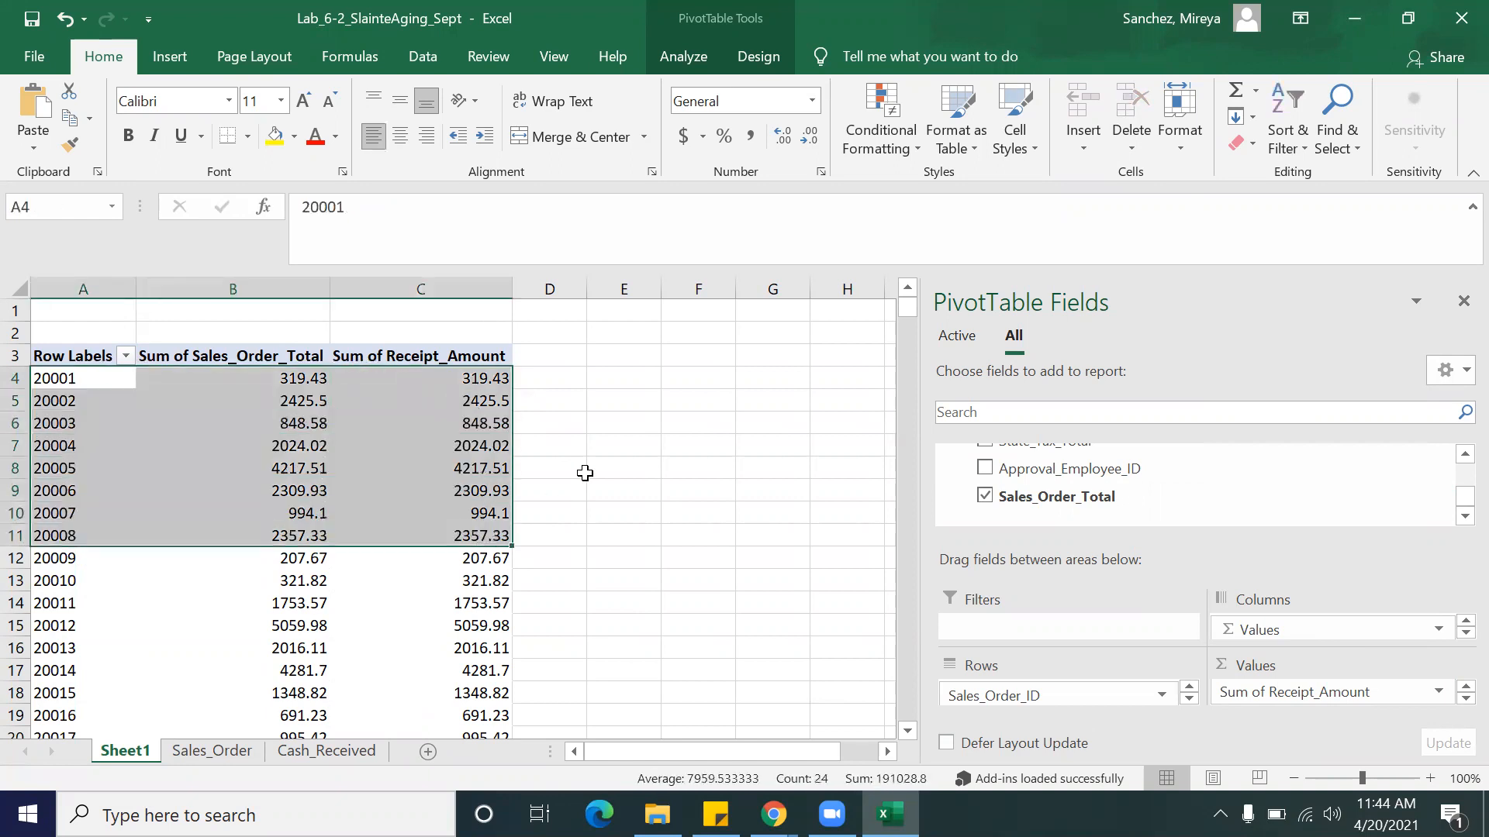
left_click(616, 449)
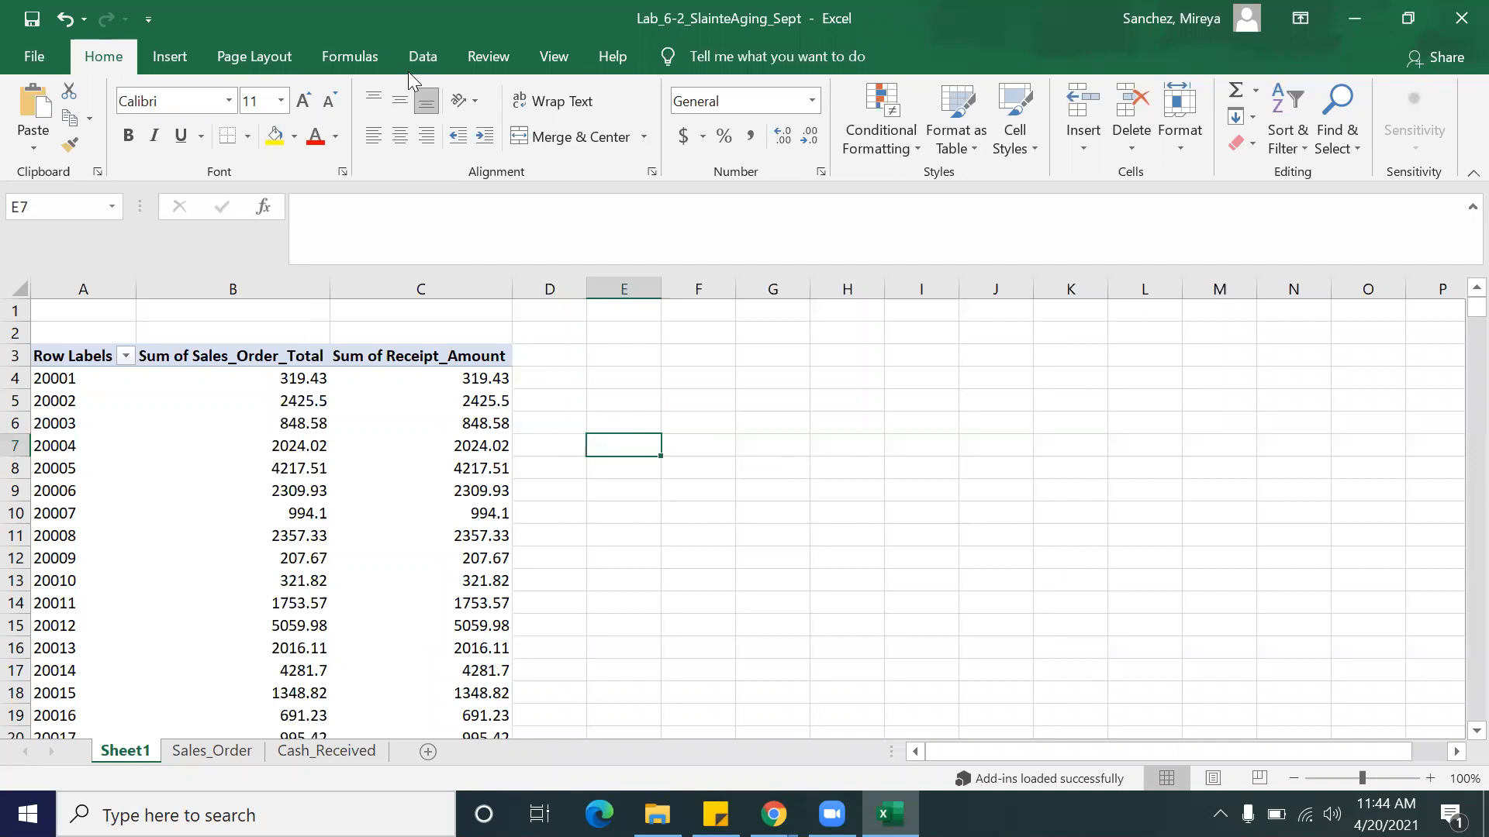
Step: Undo the addition of Sales_Order_Total and copy the whole PivotTable, including its Grand Total row, for a new worksheet
key("ctrl+z")
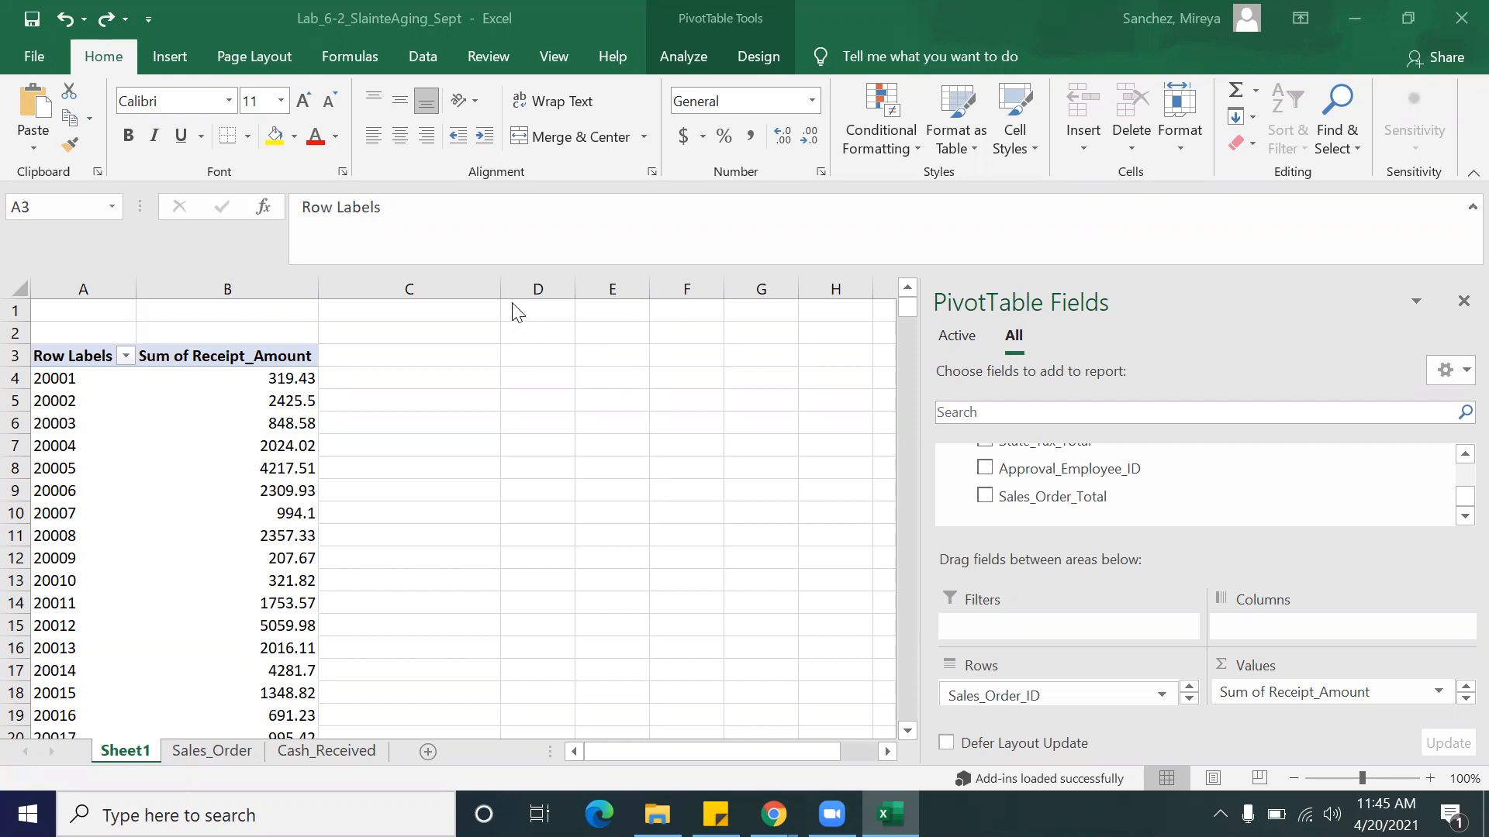
left_click(66, 355)
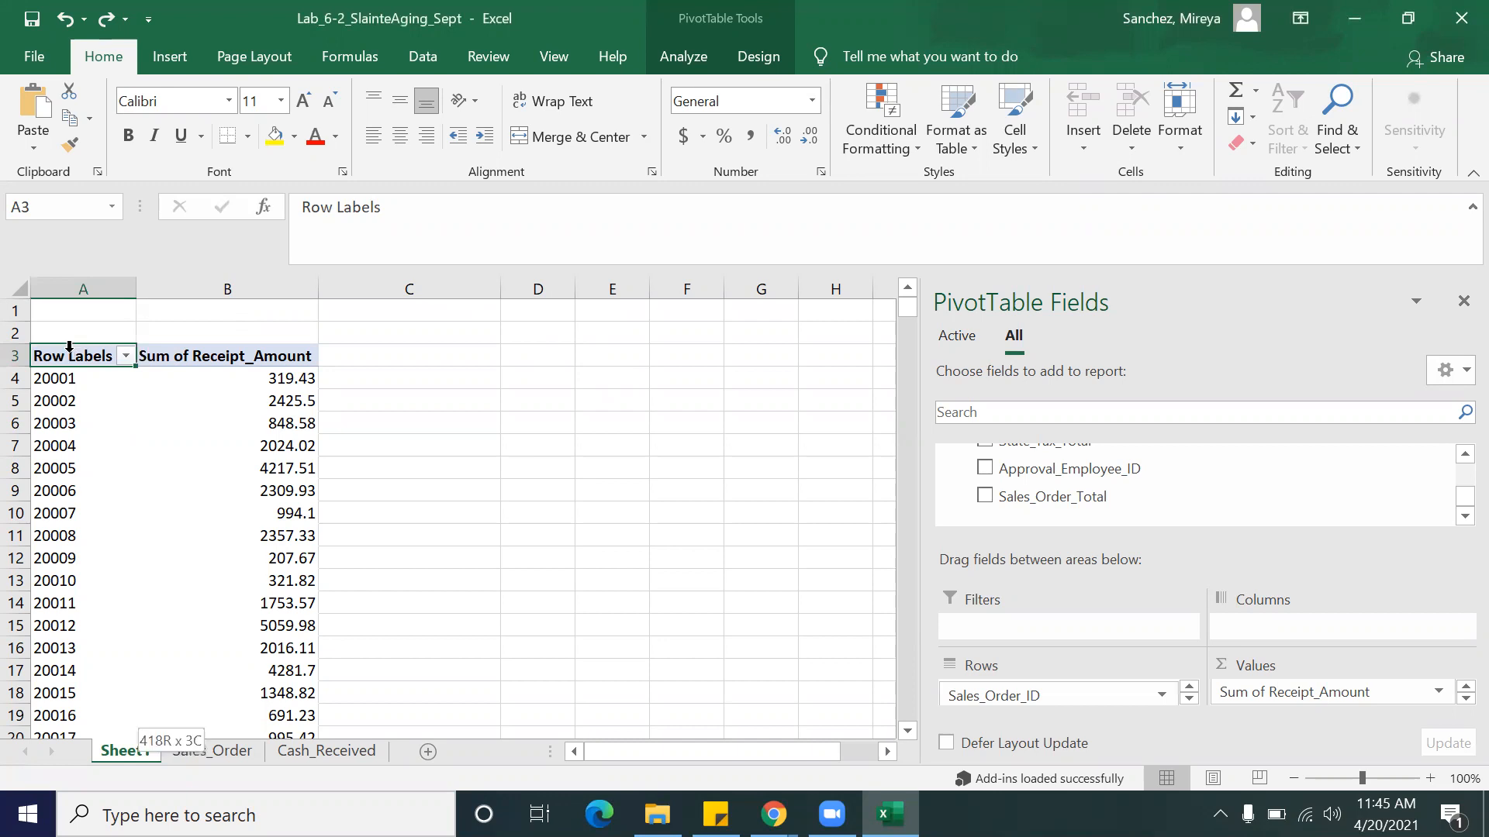
key("ctrl+shift+End")
left_click_drag(69, 347, 69, 347)
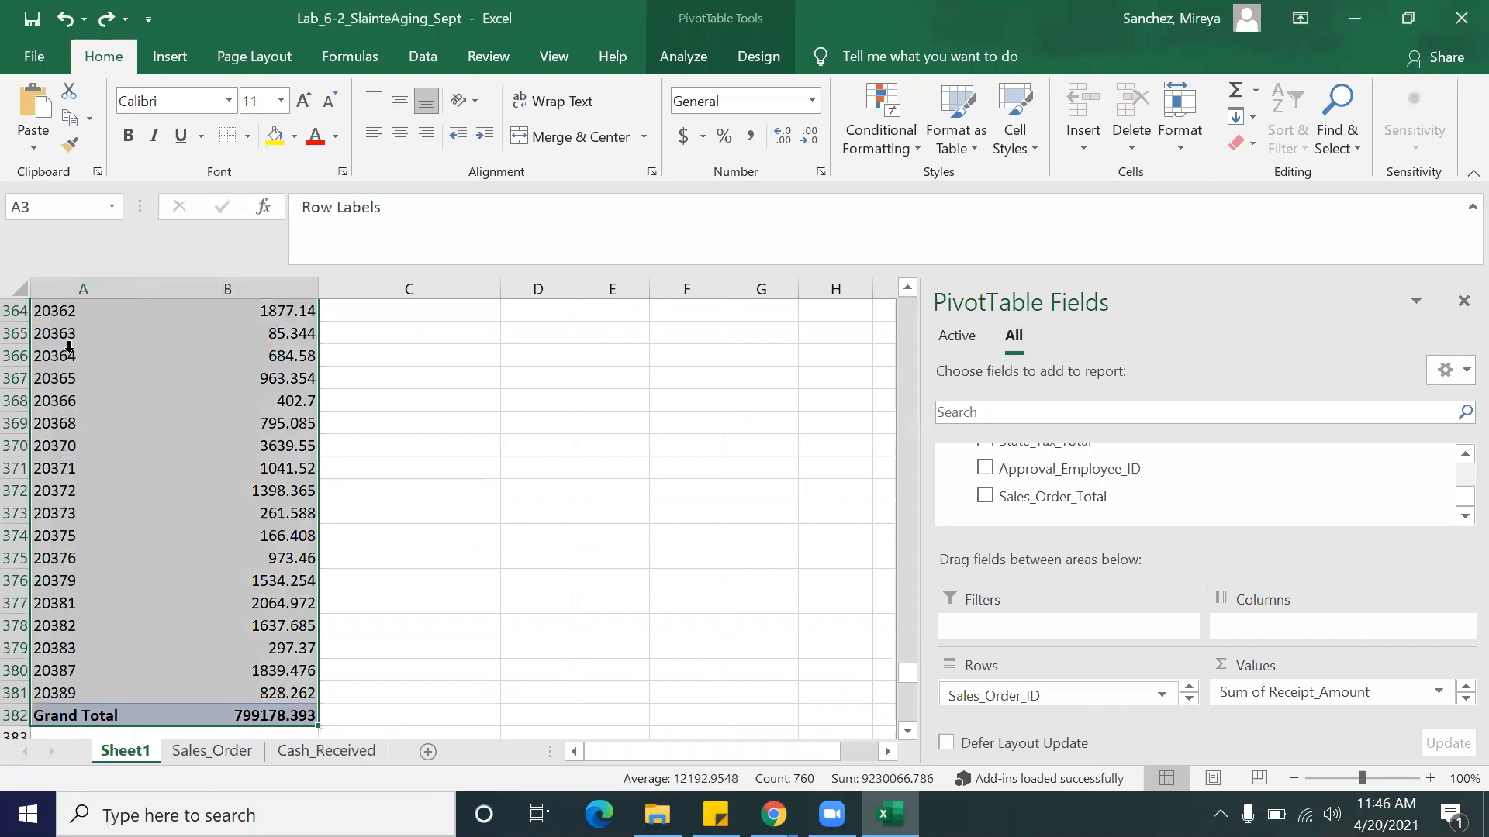
key("ctrl+c")
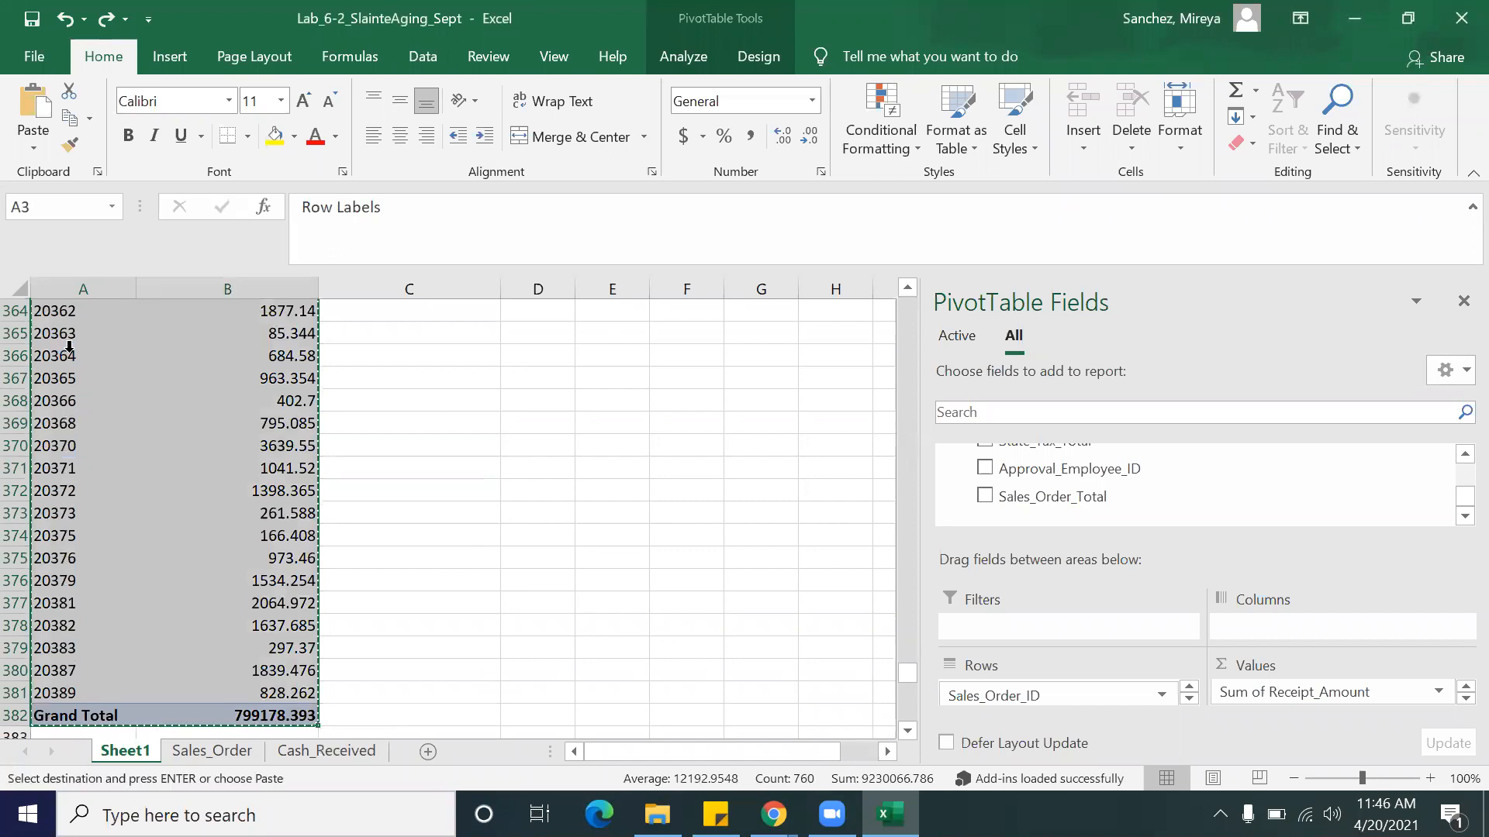
left_click(424, 756)
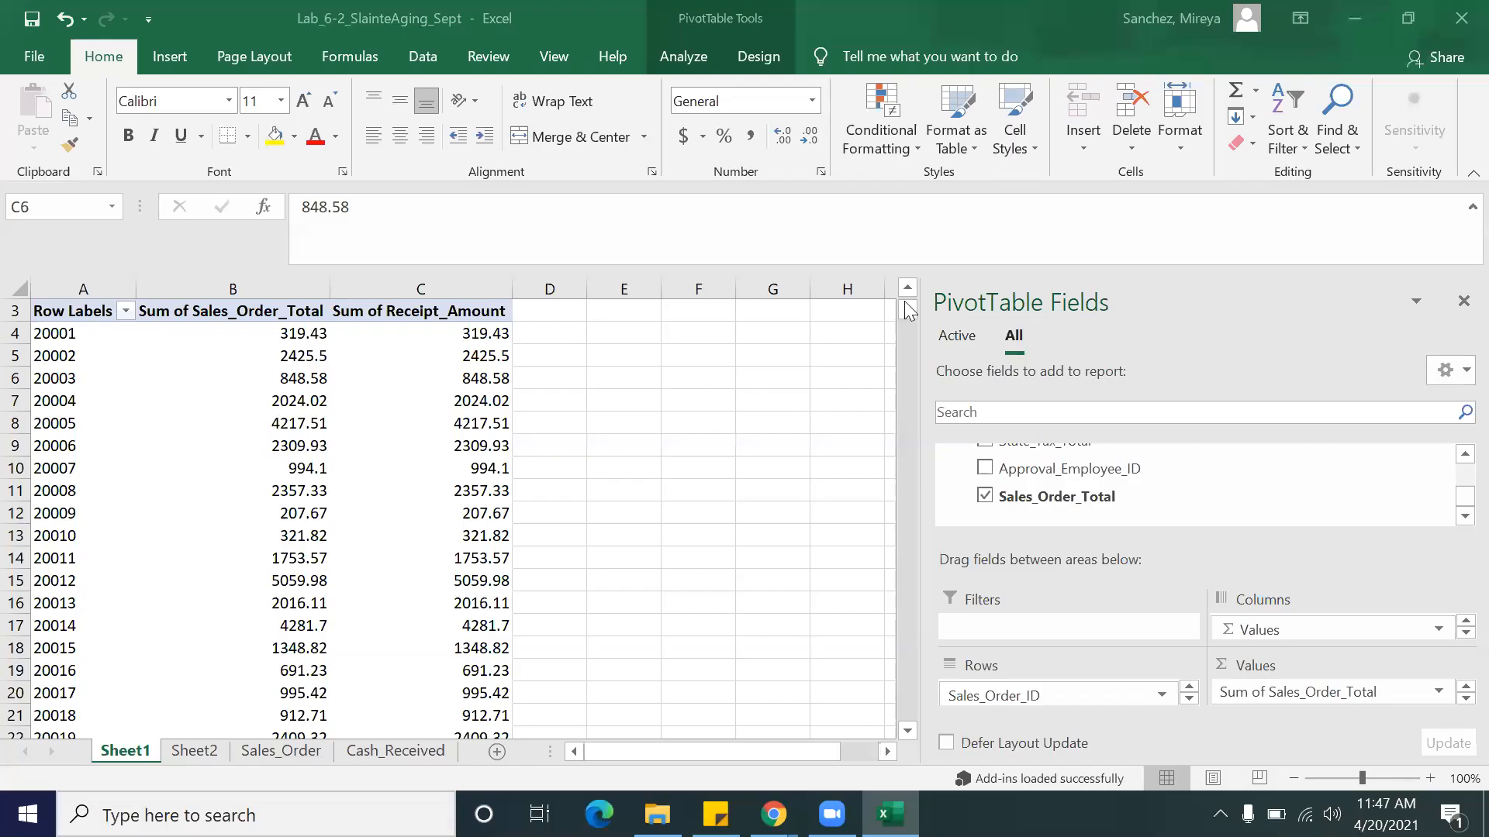
left_click(907, 310)
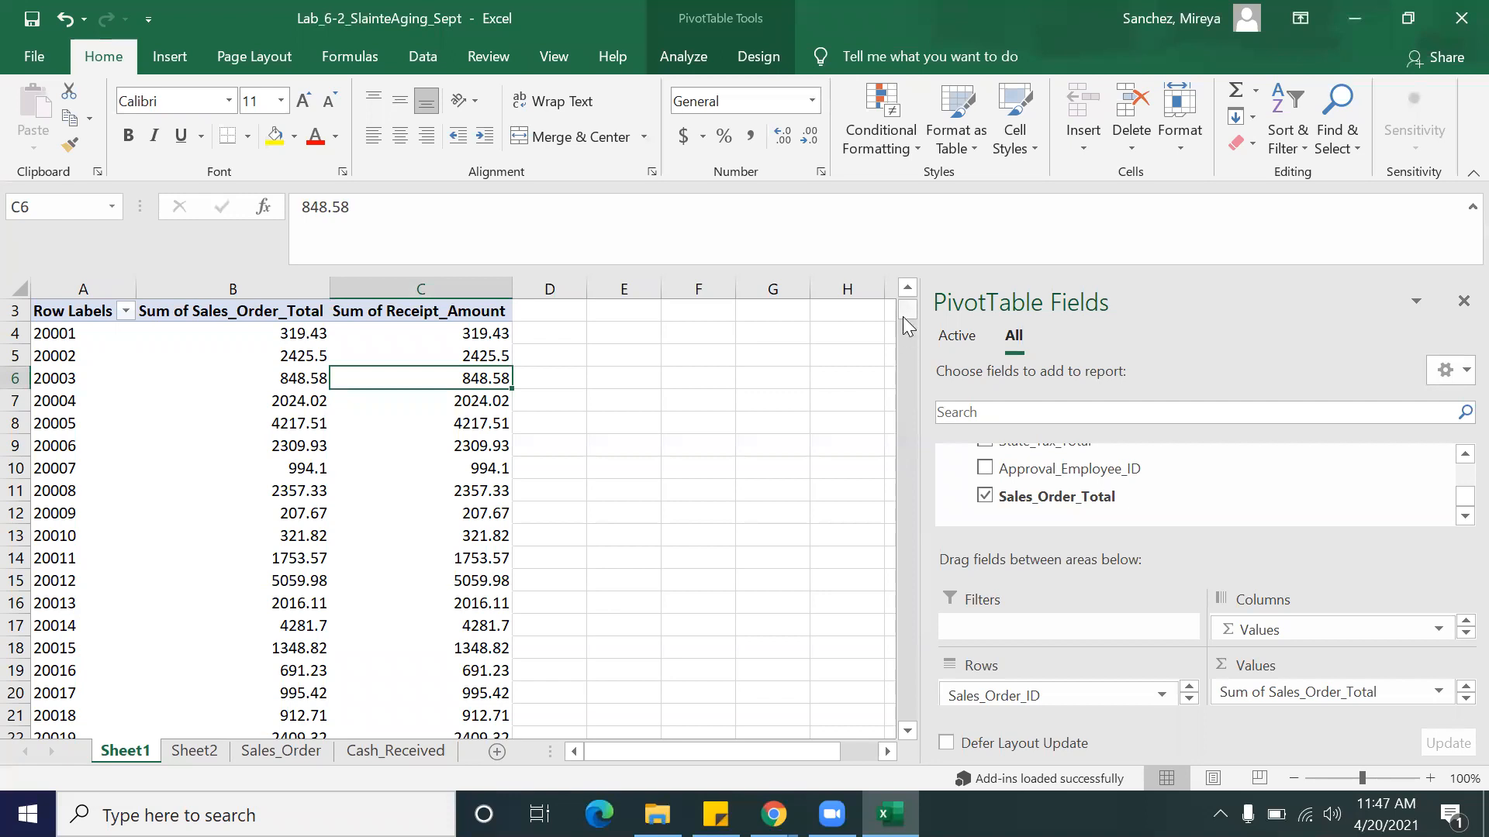
Step: Try to delete the PivotTable's Grand Total row on Sheet1
left_click_drag(903, 316, 914, 364)
left_click_drag(901, 420, 889, 665)
left_click_drag(899, 725, 902, 715)
left_click(16, 715)
right_click(15, 715)
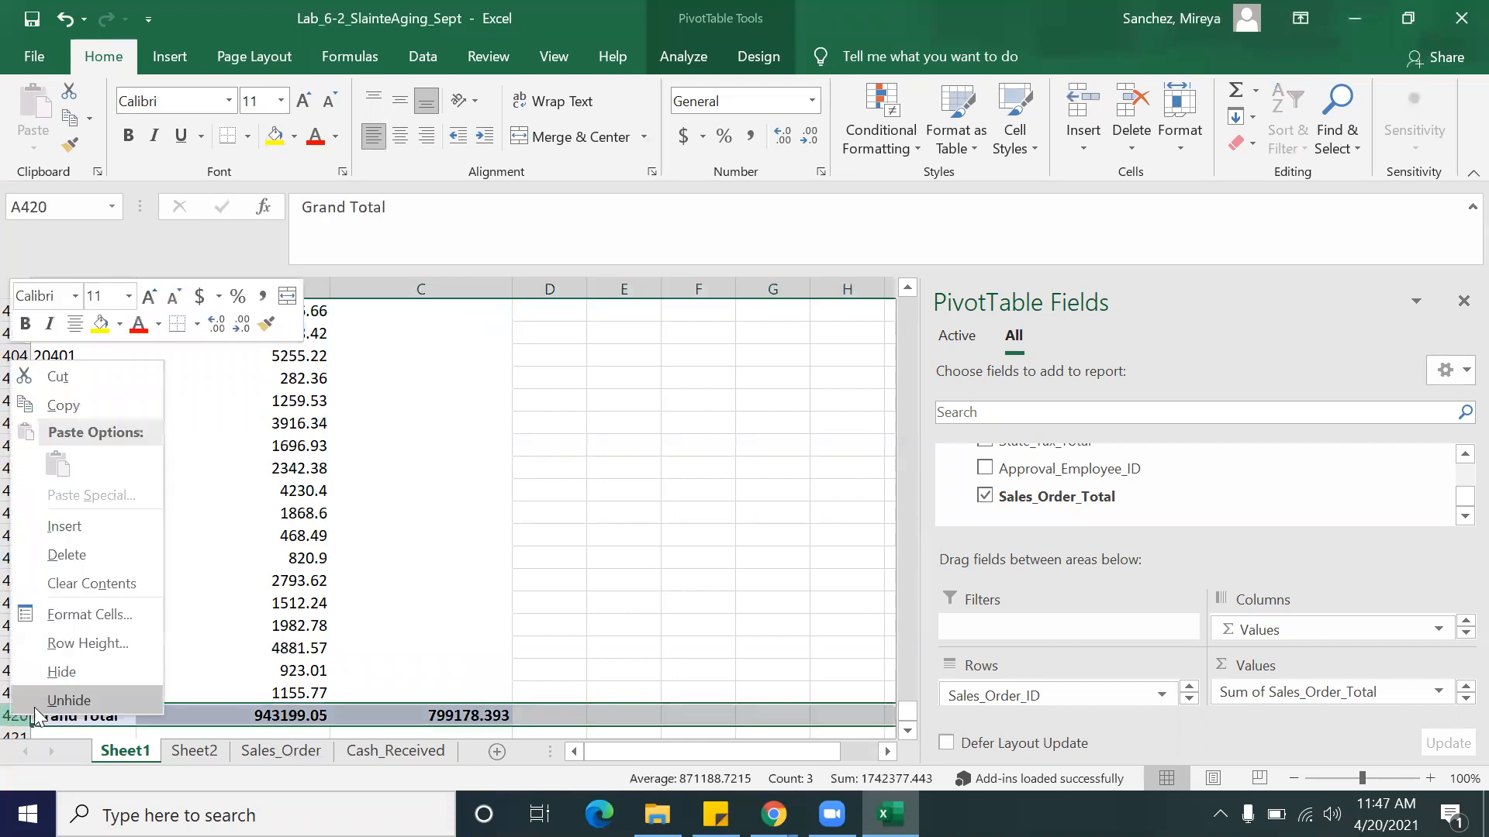
left_click(83, 554)
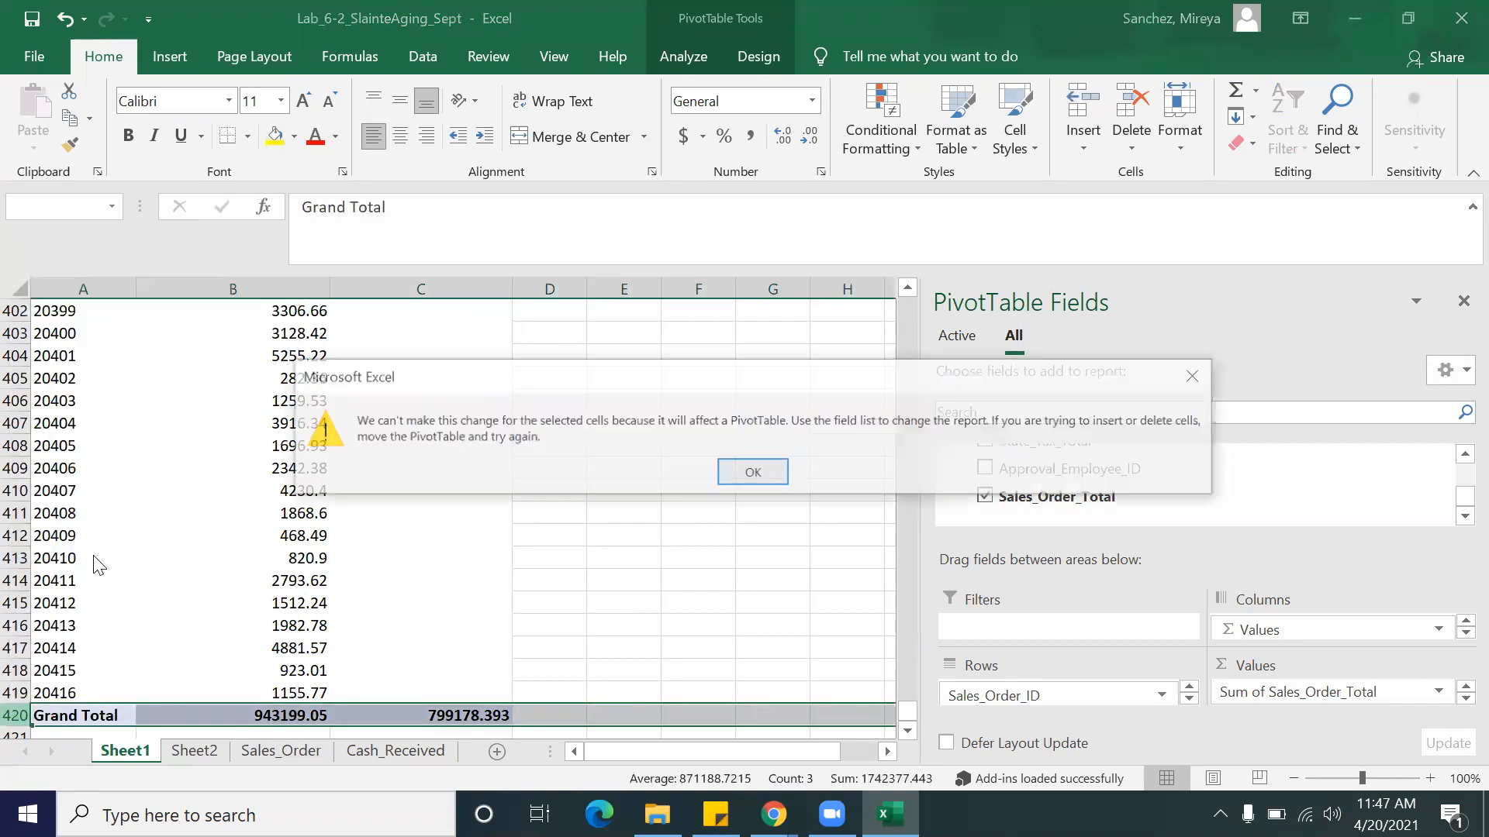
left_click(753, 473)
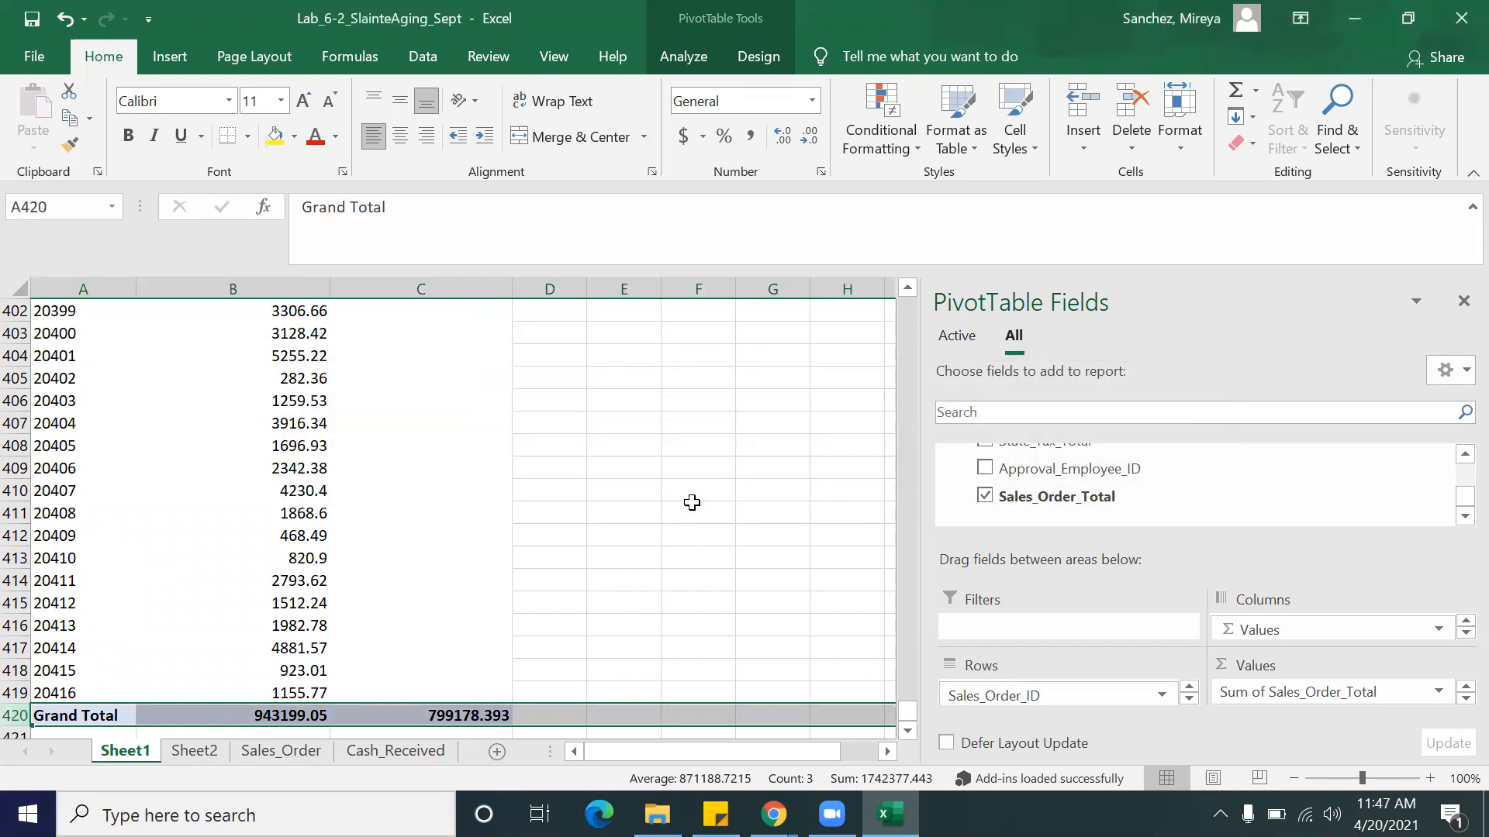
Step: Copy the whole PivotTable on Sheet1, from the Row Labels header through the Grand Total row, and open Sheet2
left_click(701, 508)
scroll(279, 503, "up", 20)
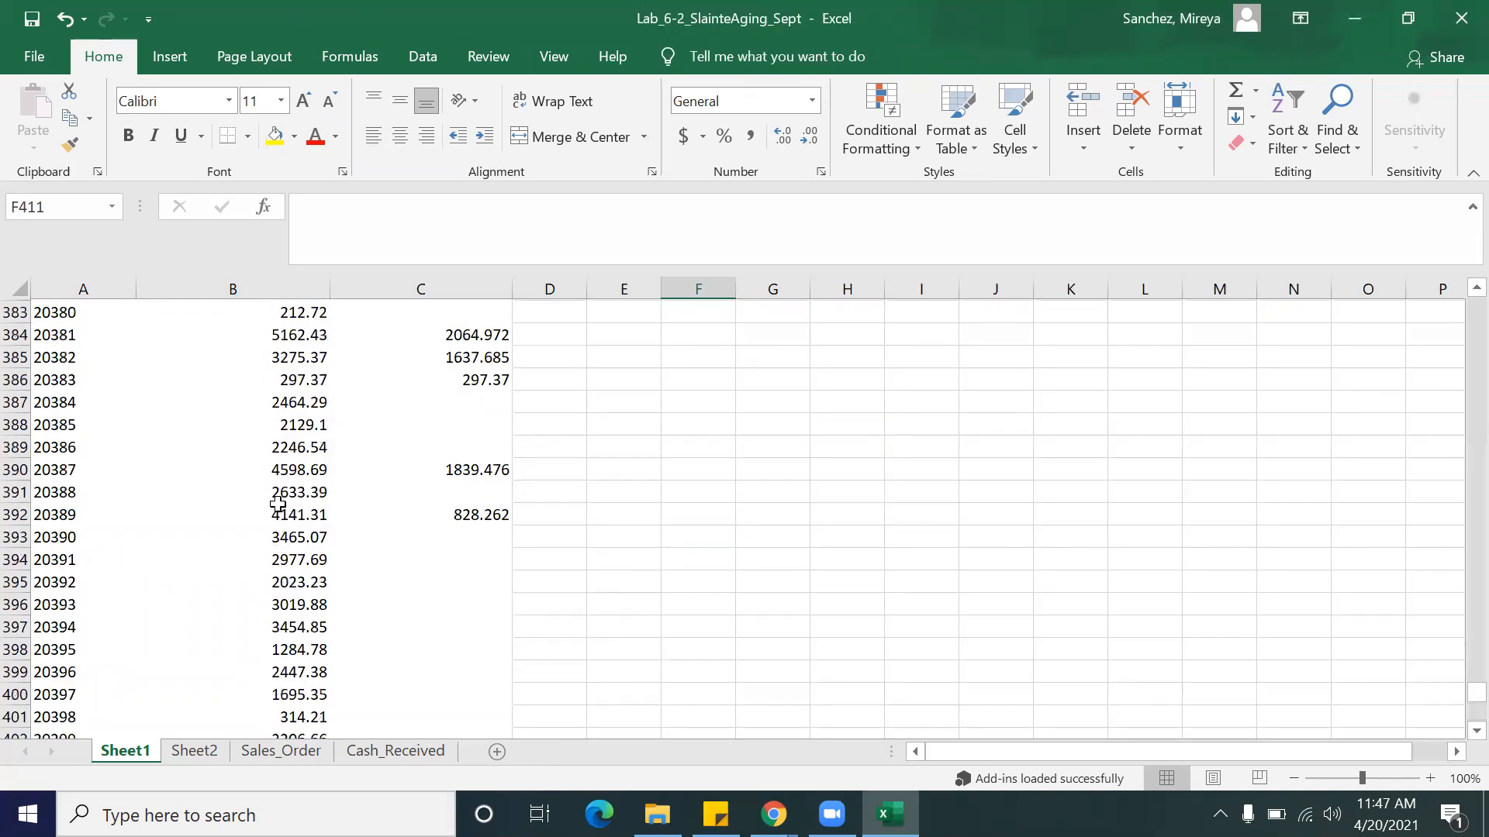
scroll(293, 497, "up", 20)
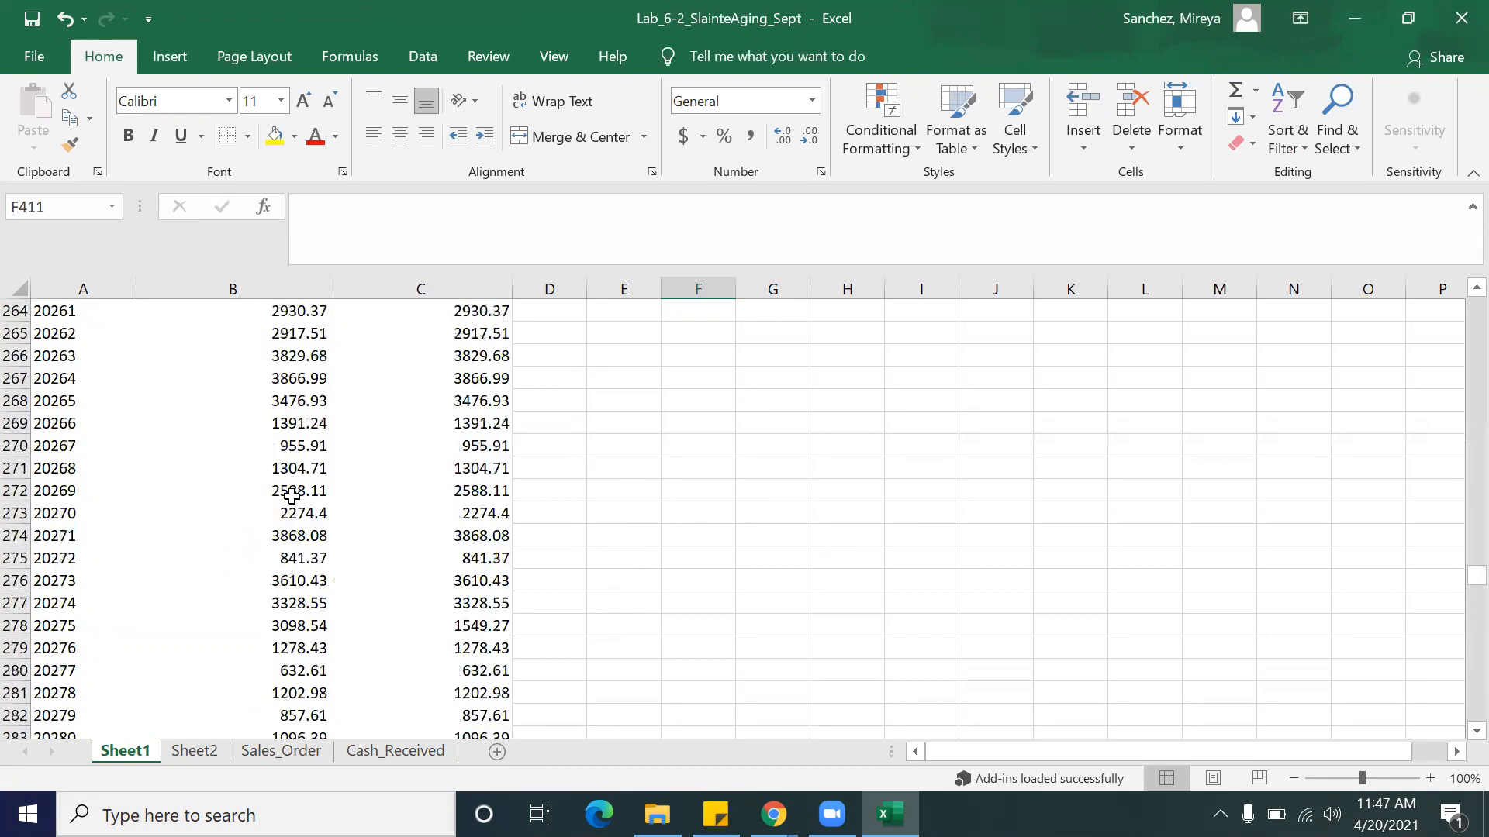
scroll(295, 497, "up", 4)
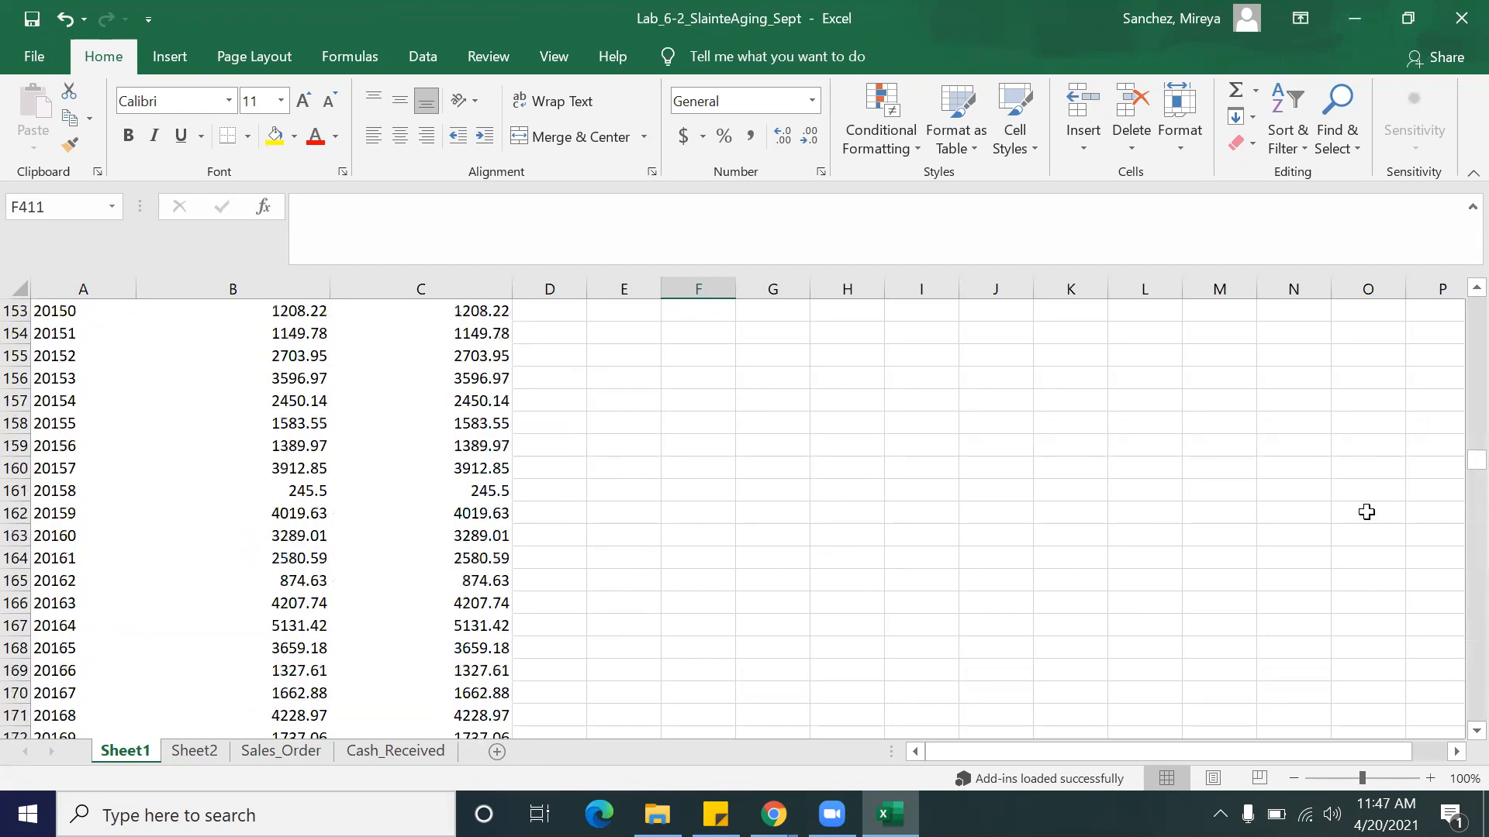
left_click_drag(1458, 465, 1457, 304)
left_click(91, 355)
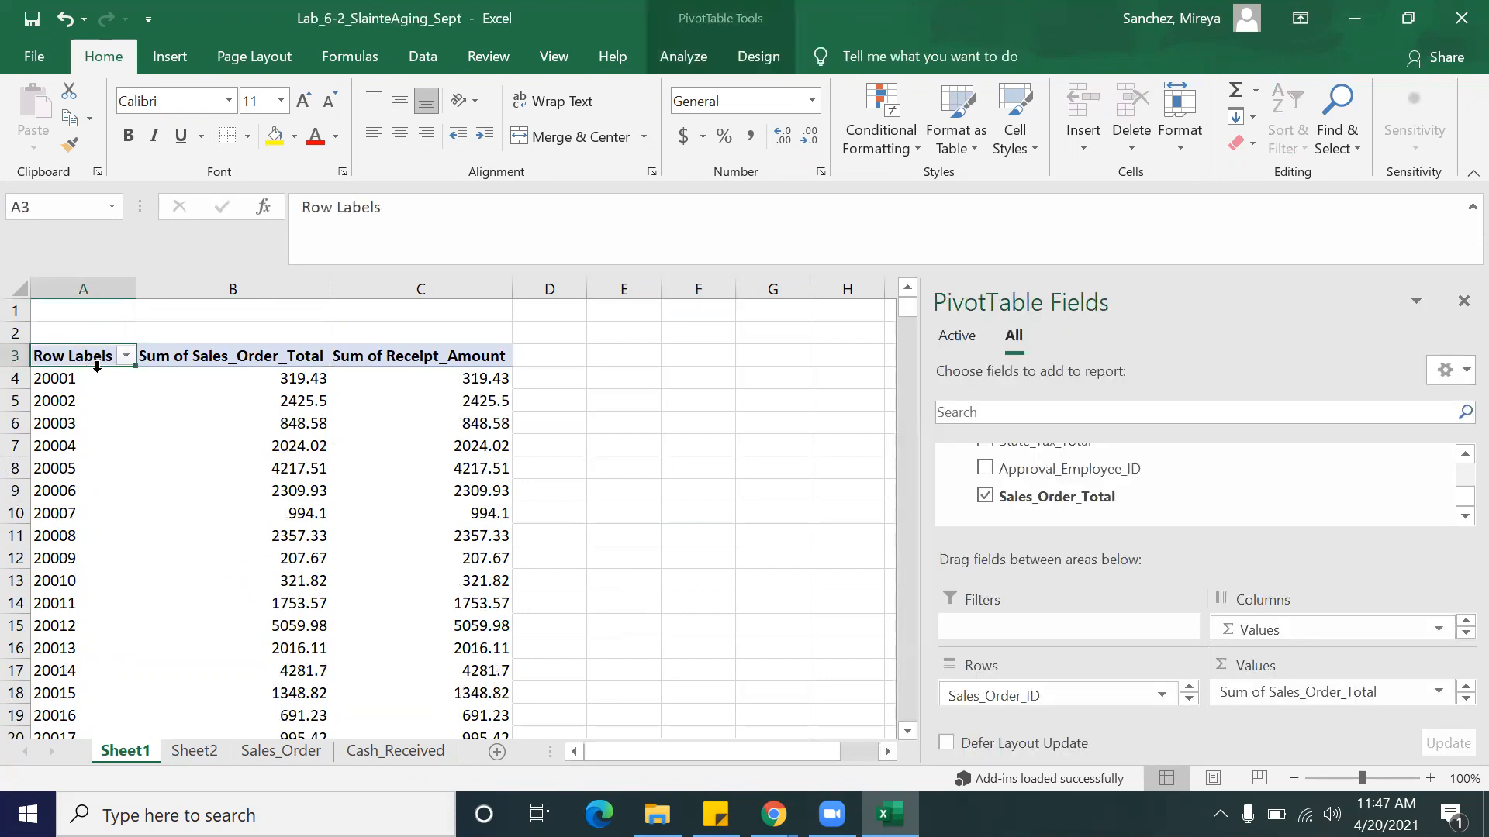
key("ctrl+shift+End")
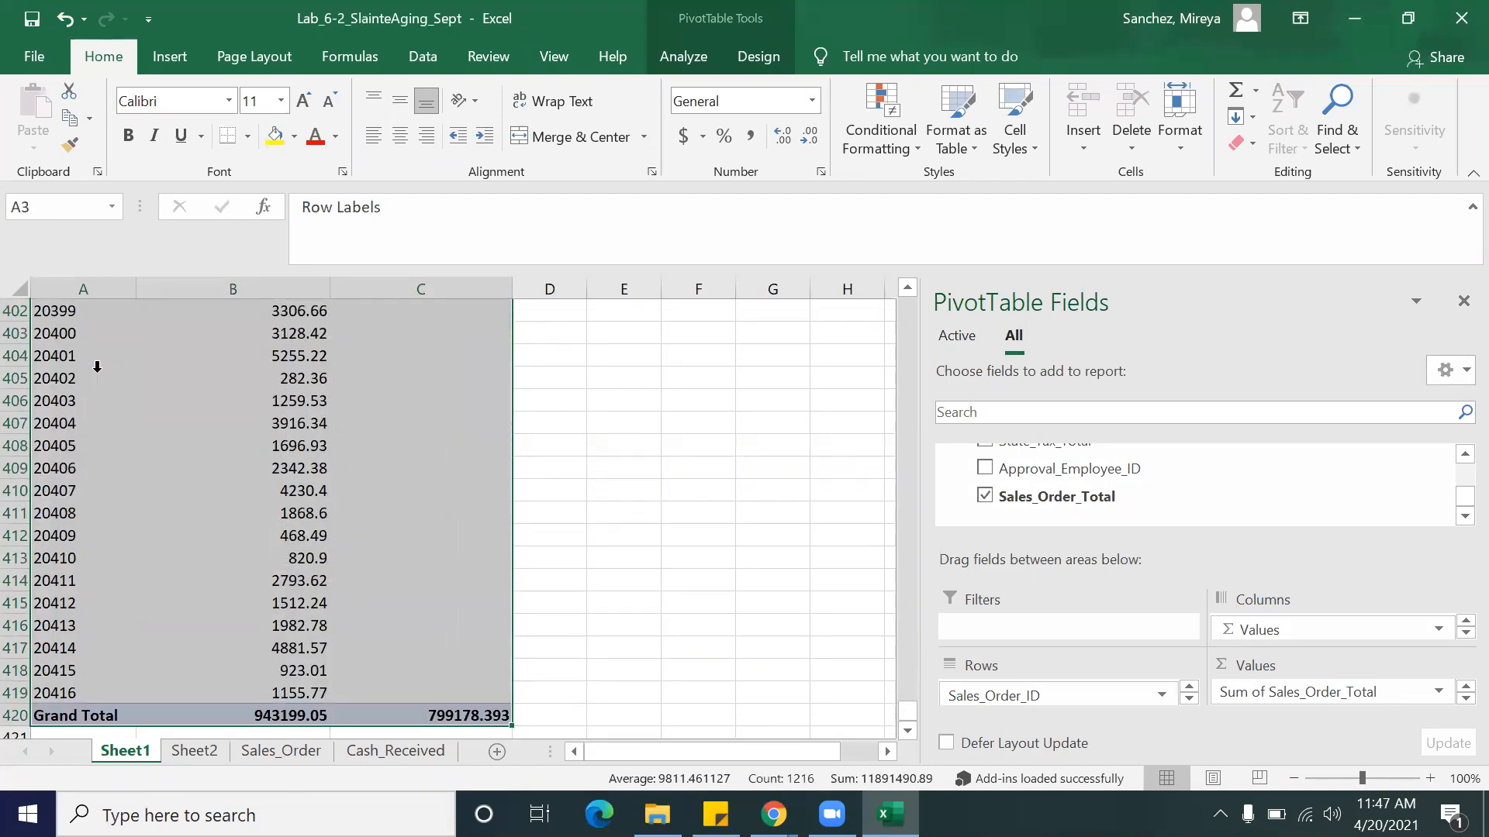
key("ctrl+c")
left_click(195, 751)
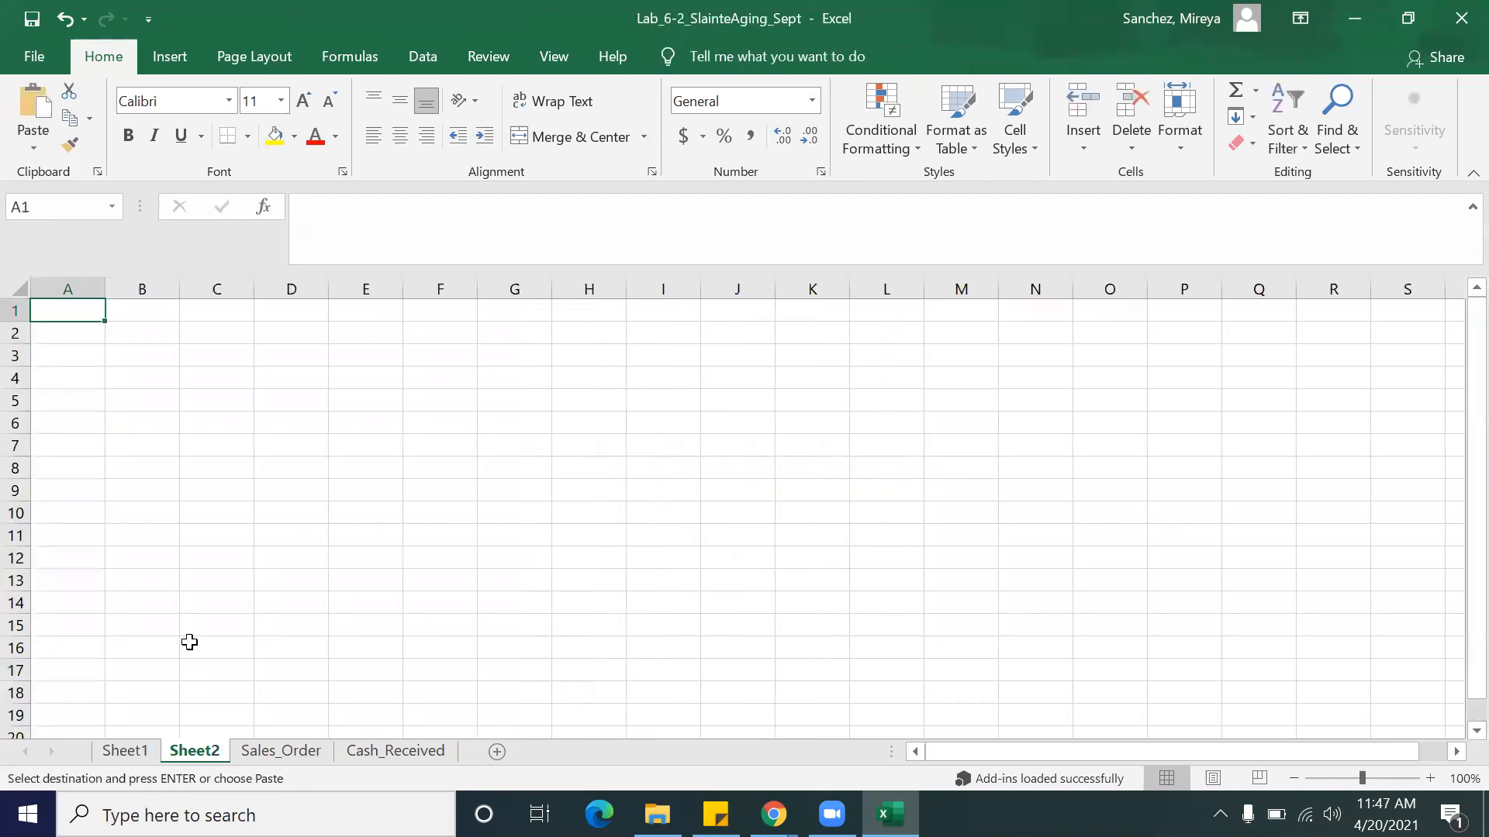
Step: Paste the PivotTable at cell A1 of Sheet2 and fit columns A to C to their contents
key("ctrl+v")
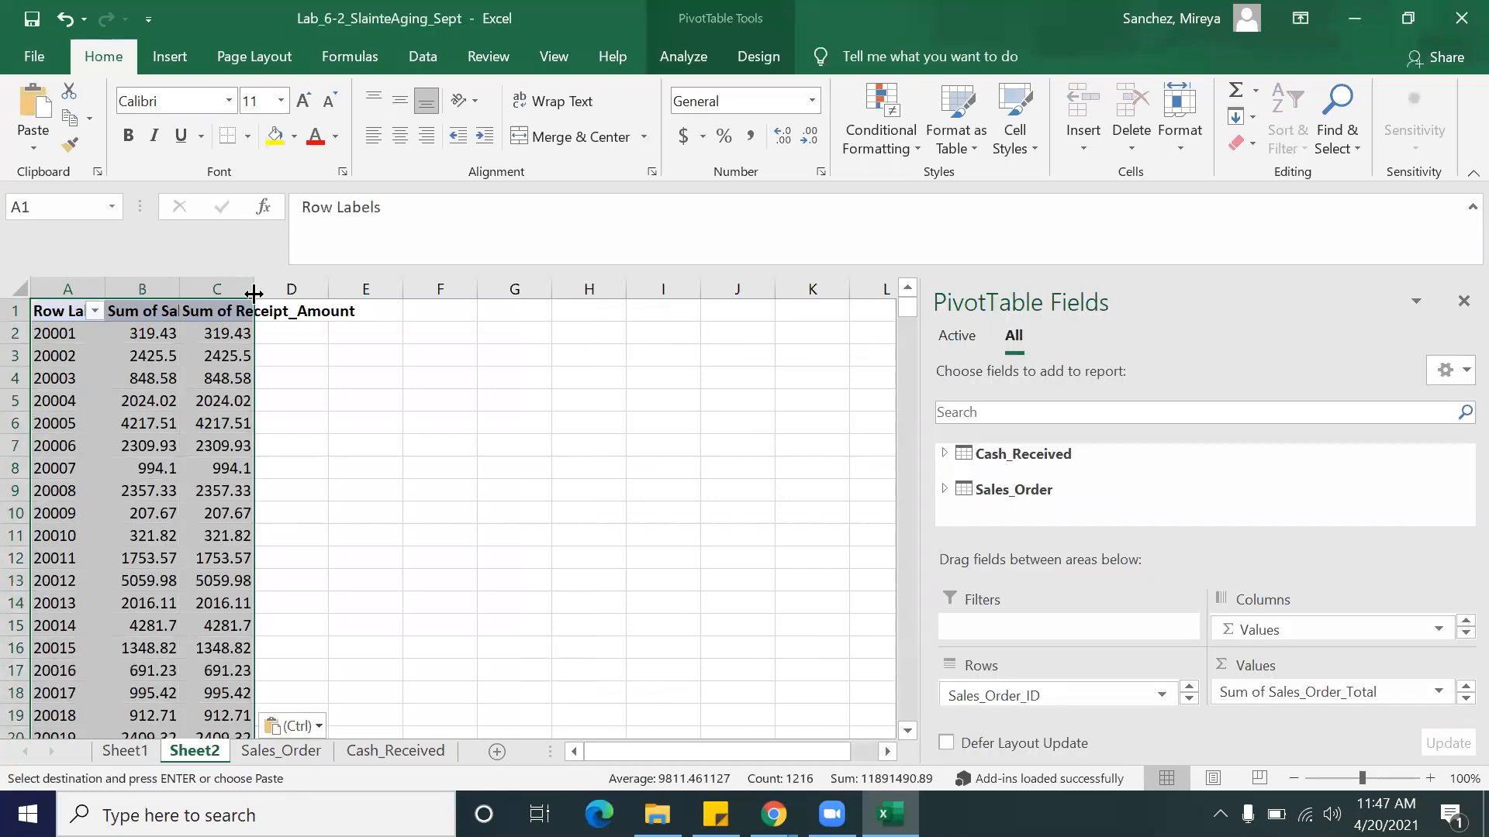
left_click_drag(57, 287, 231, 288)
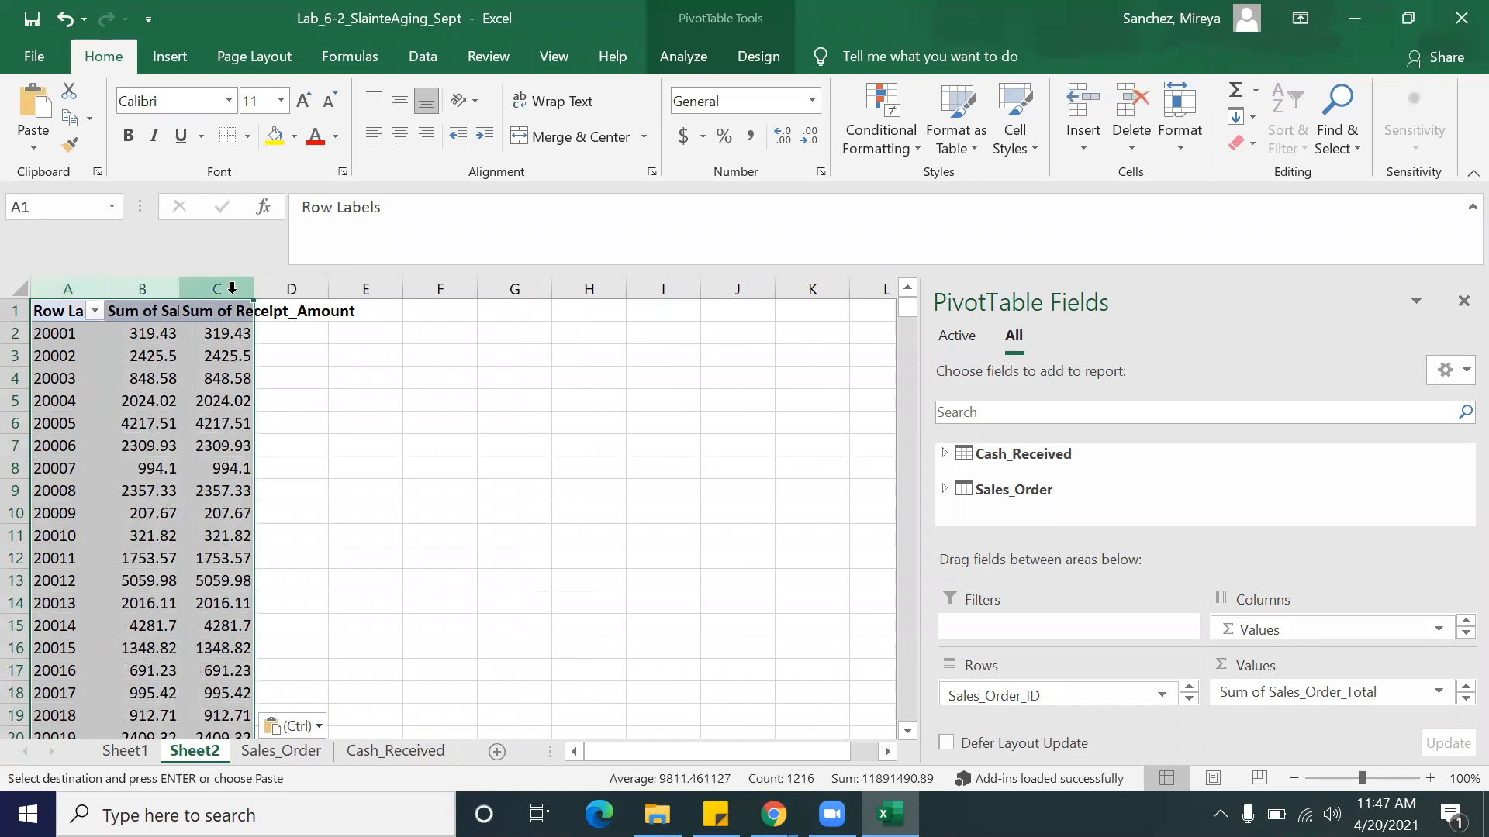
double_click(254, 288)
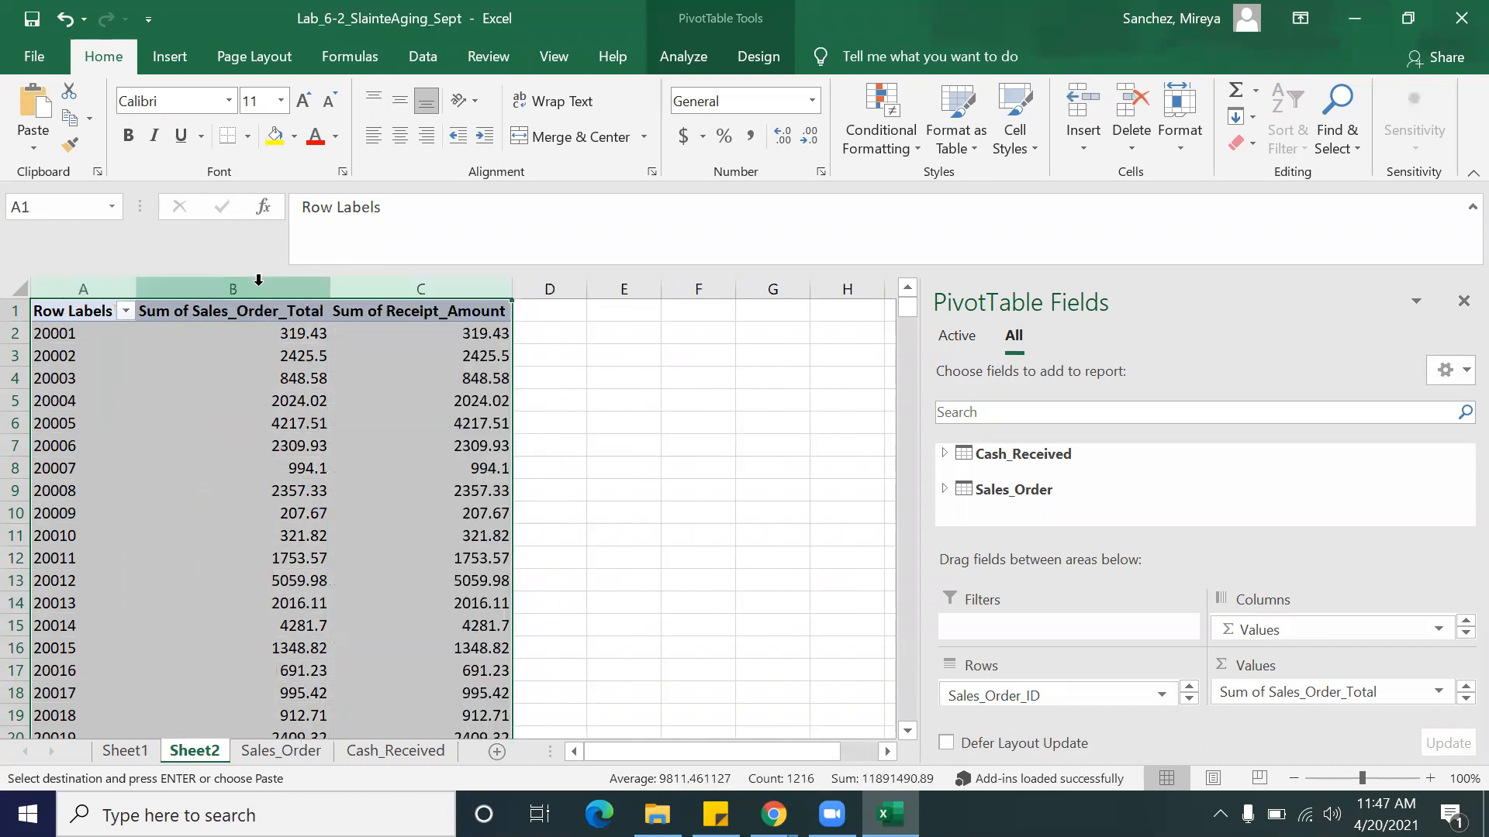
left_click(572, 401)
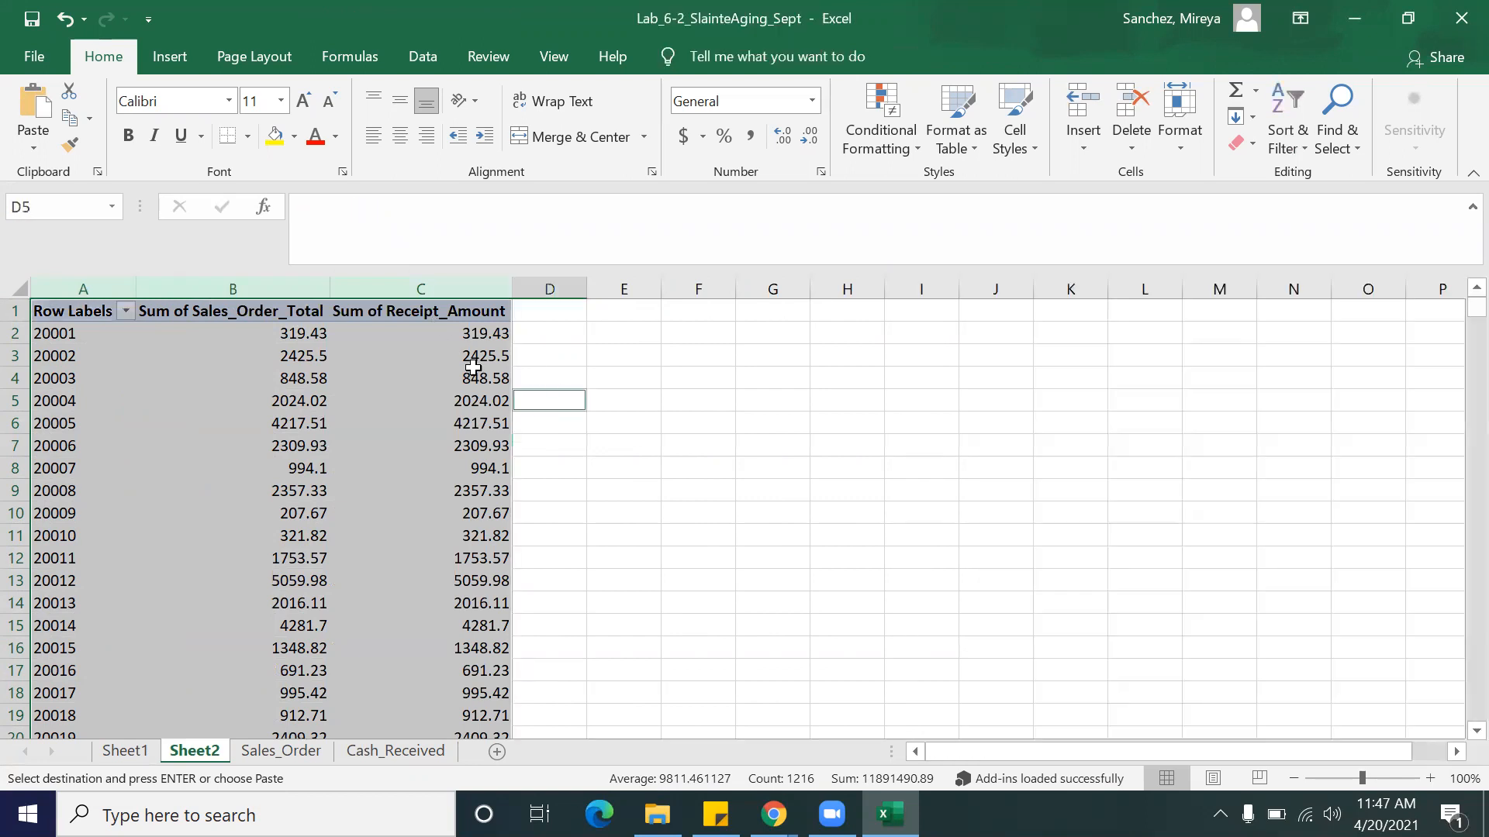
Step: Try to delete the Grand Total row from the PivotTable copy on Sheet2
left_click(366, 466)
left_click_drag(907, 311, 892, 536)
left_click_drag(900, 707, 915, 718)
left_click(17, 715)
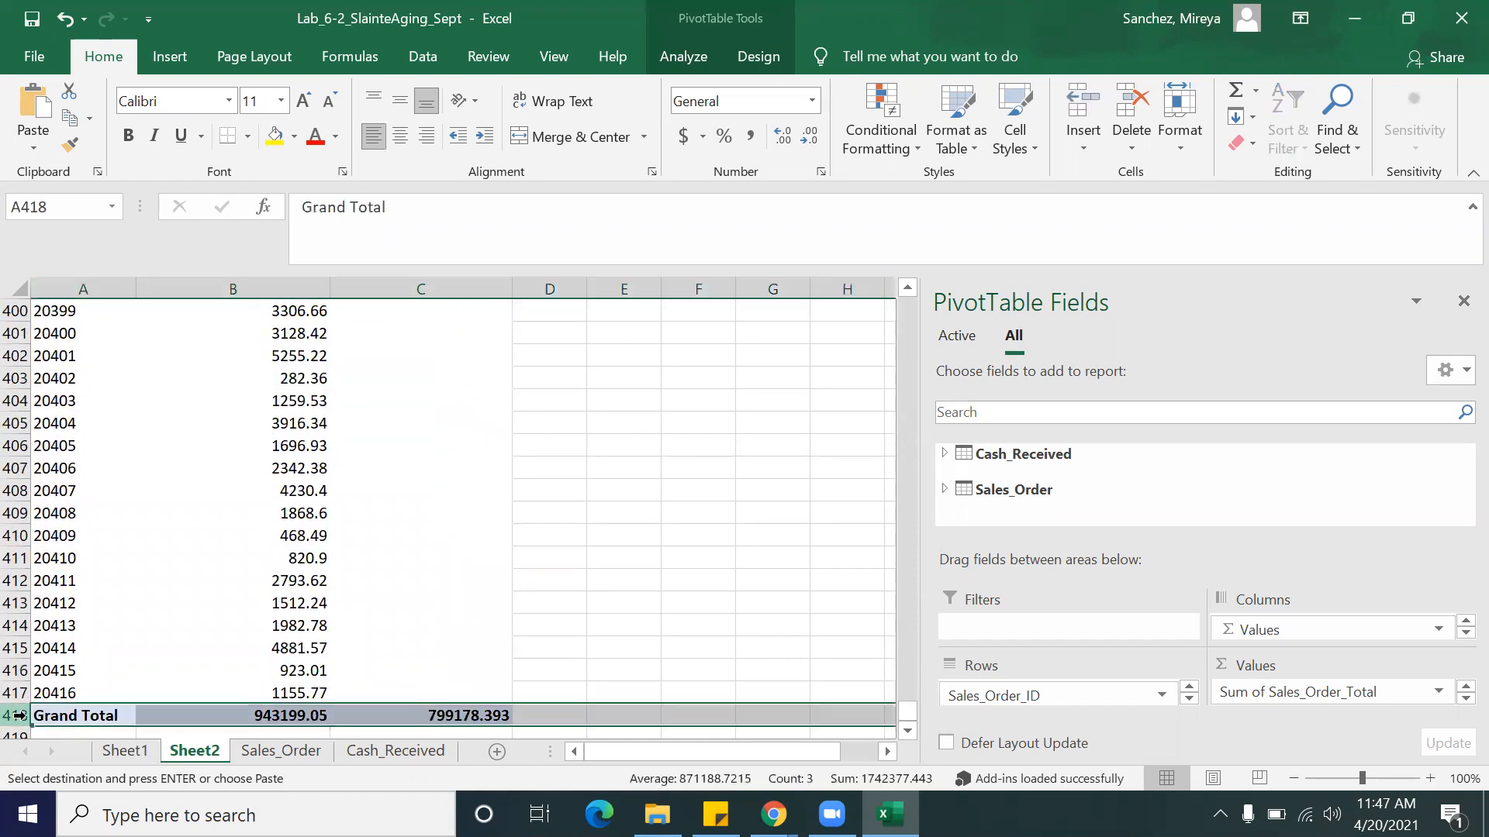
right_click(19, 714)
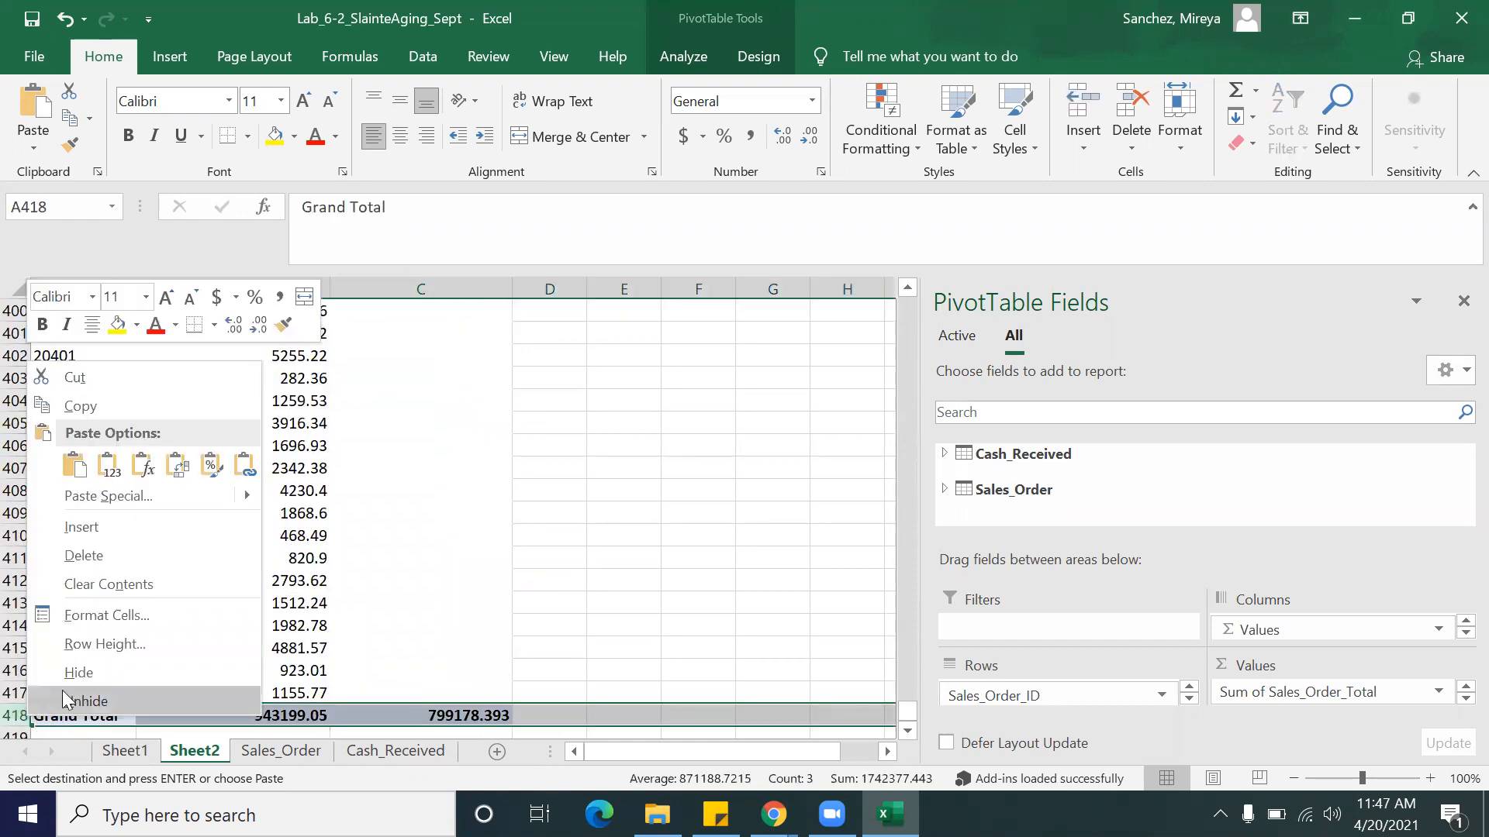
left_click(114, 555)
left_click(764, 473)
left_click(572, 581)
Step: Undo the column fitting and the PivotTable paste on Sheet2
scroll(582, 604, "up", 7)
scroll(582, 605, "up", 20)
scroll(535, 605, "up", 5)
key("ctrl+Home")
key("ctrl+a")
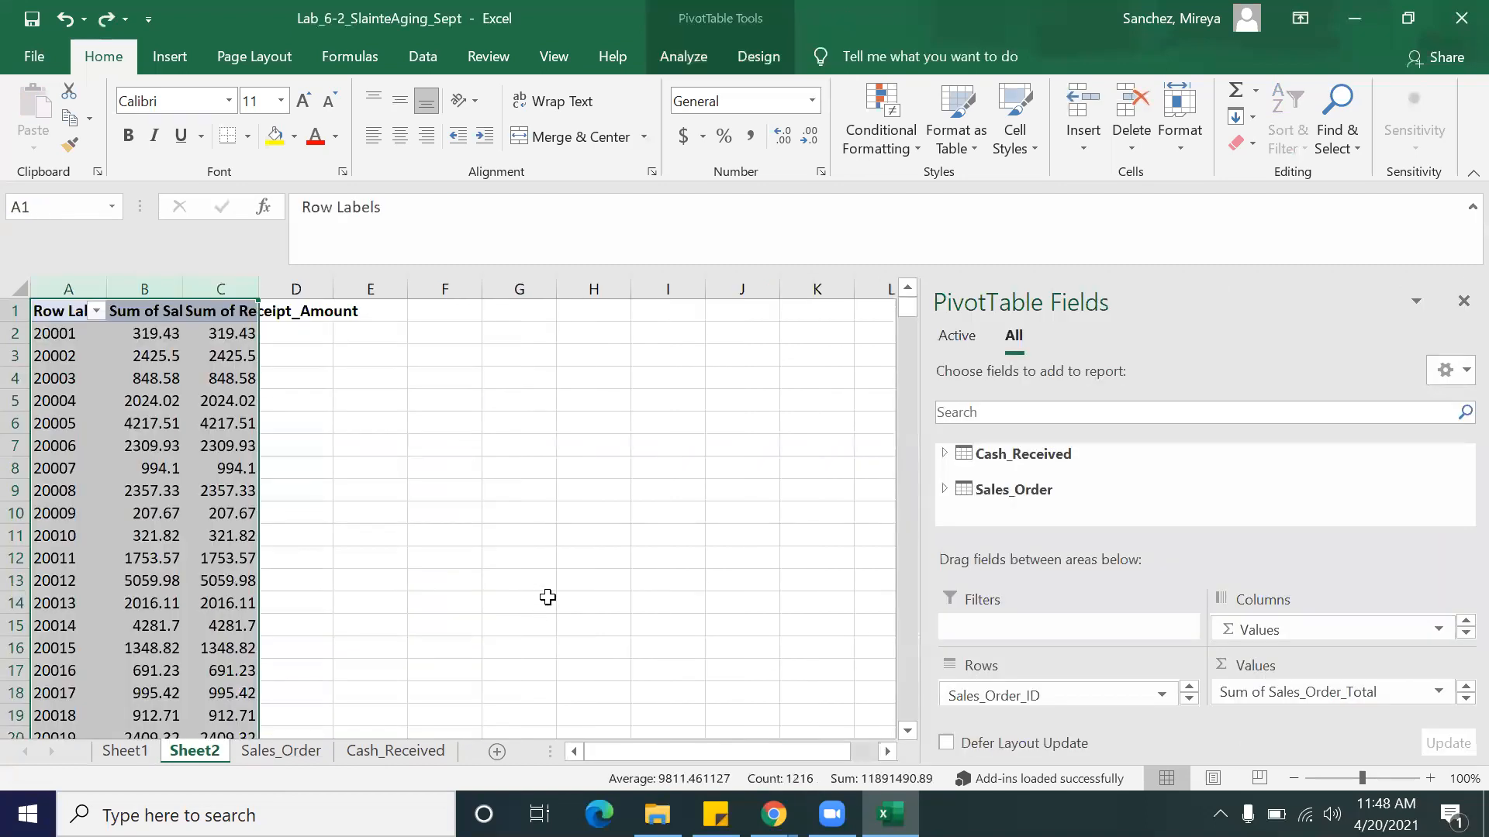
left_click(386, 546)
key("ctrl+Home")
key("ctrl+a")
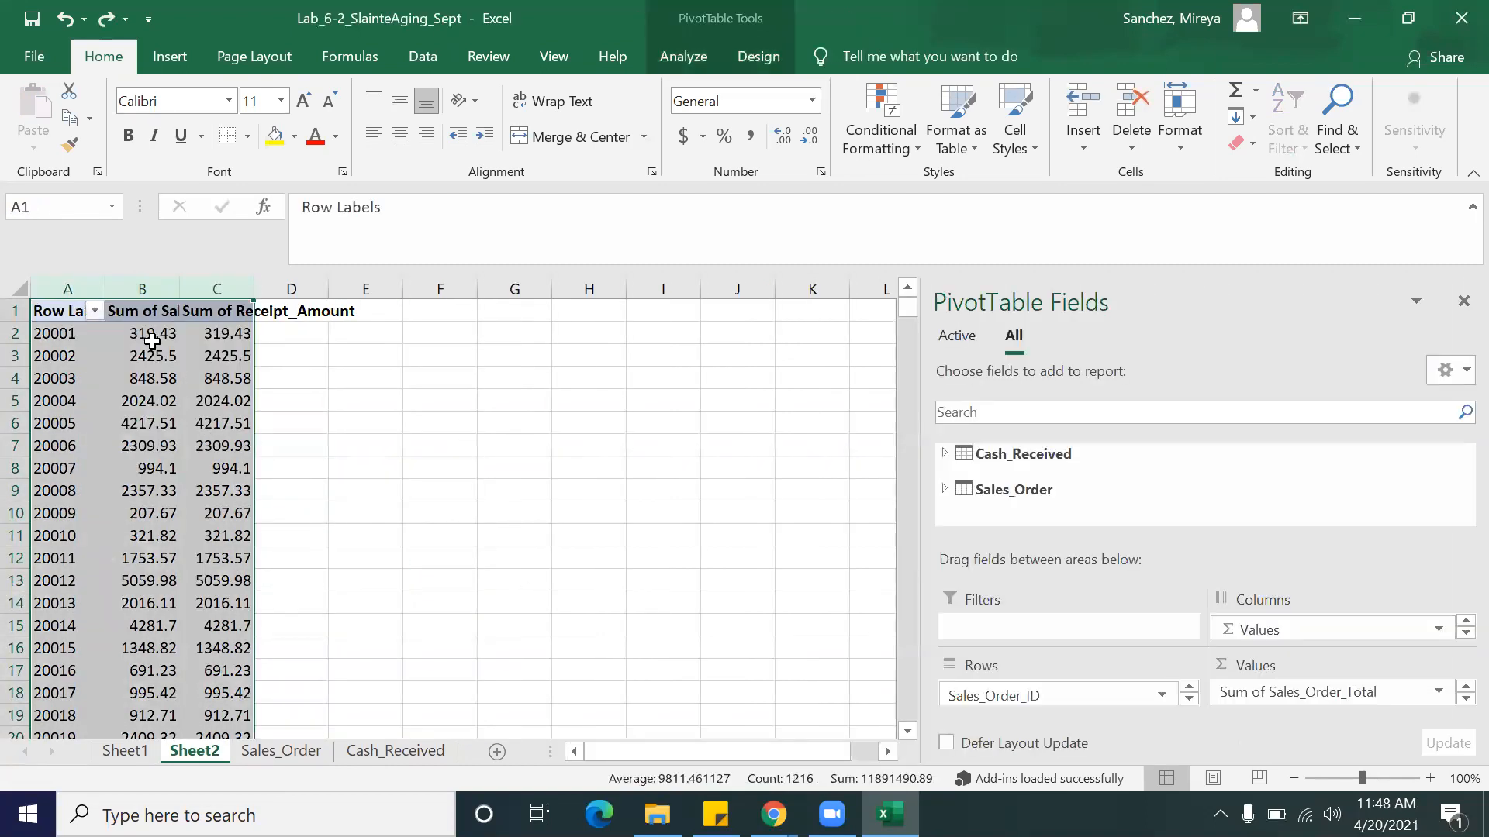
key("ctrl+x")
Step: Paste the copied PivotTable data as values only at cell A1 of Sheet2 and fit columns A to C to their contents
left_click(60, 312)
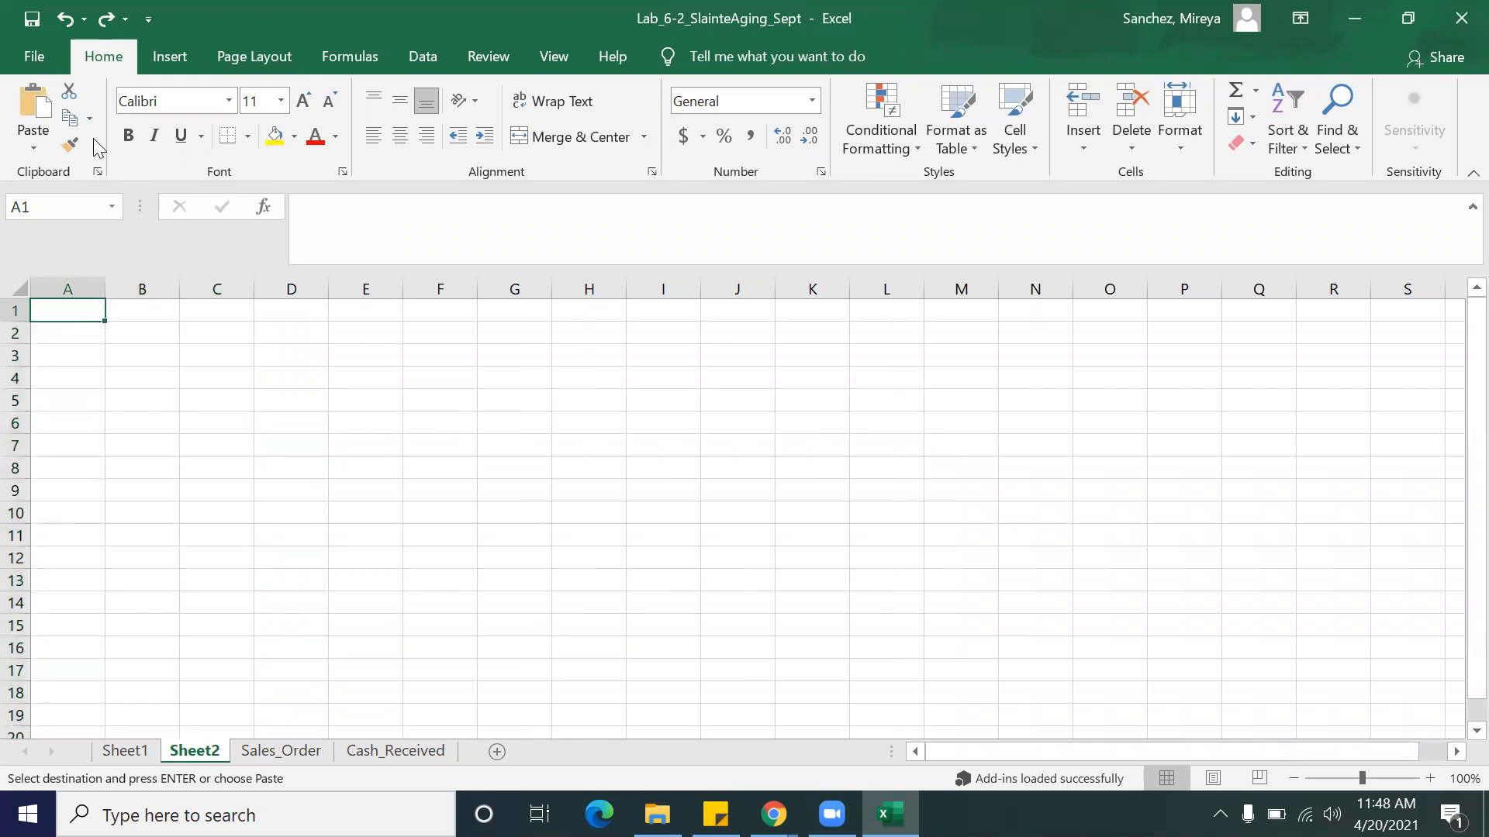
left_click(33, 144)
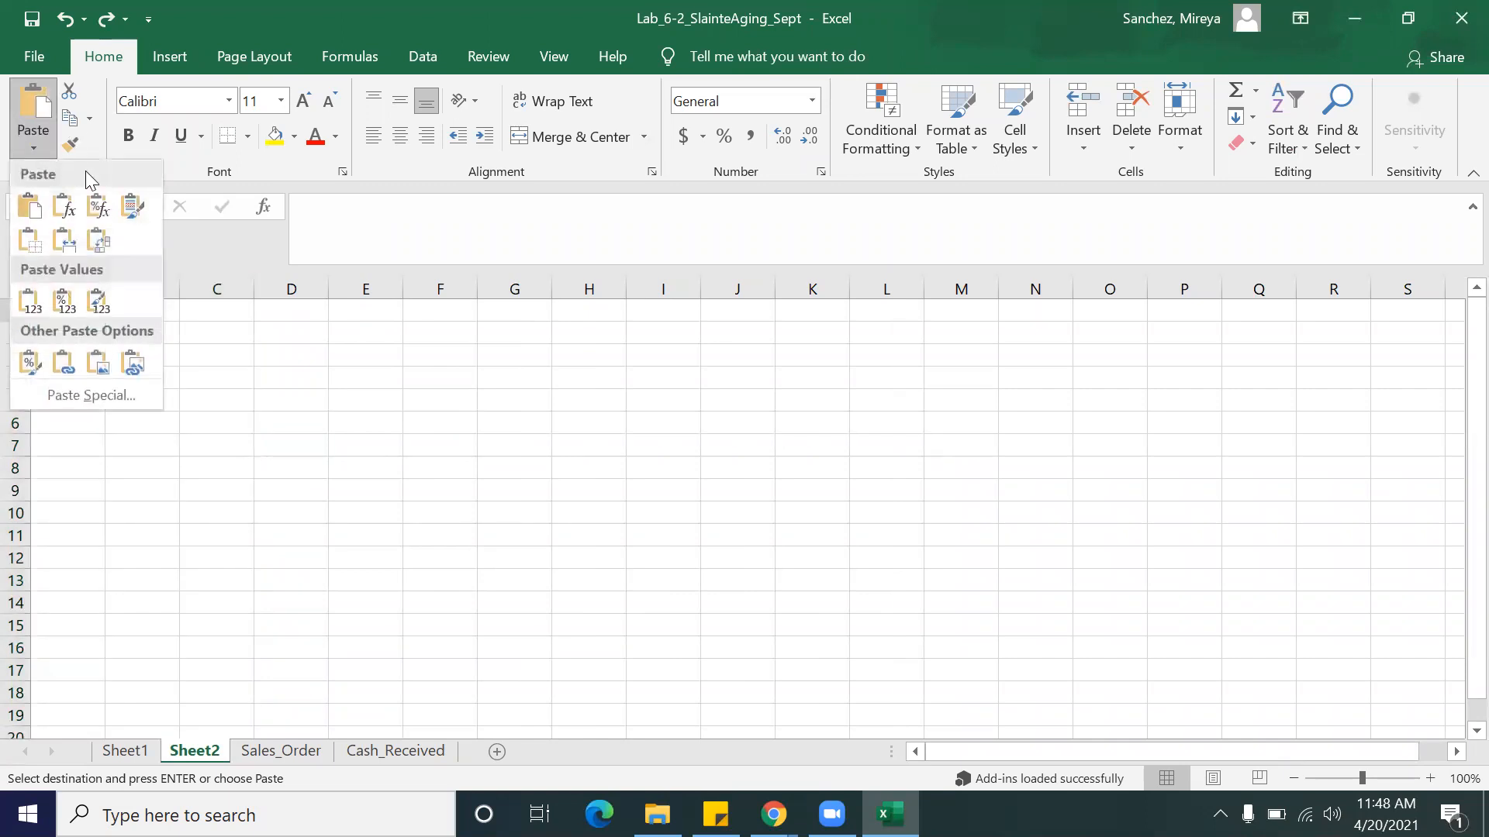
left_click(45, 310)
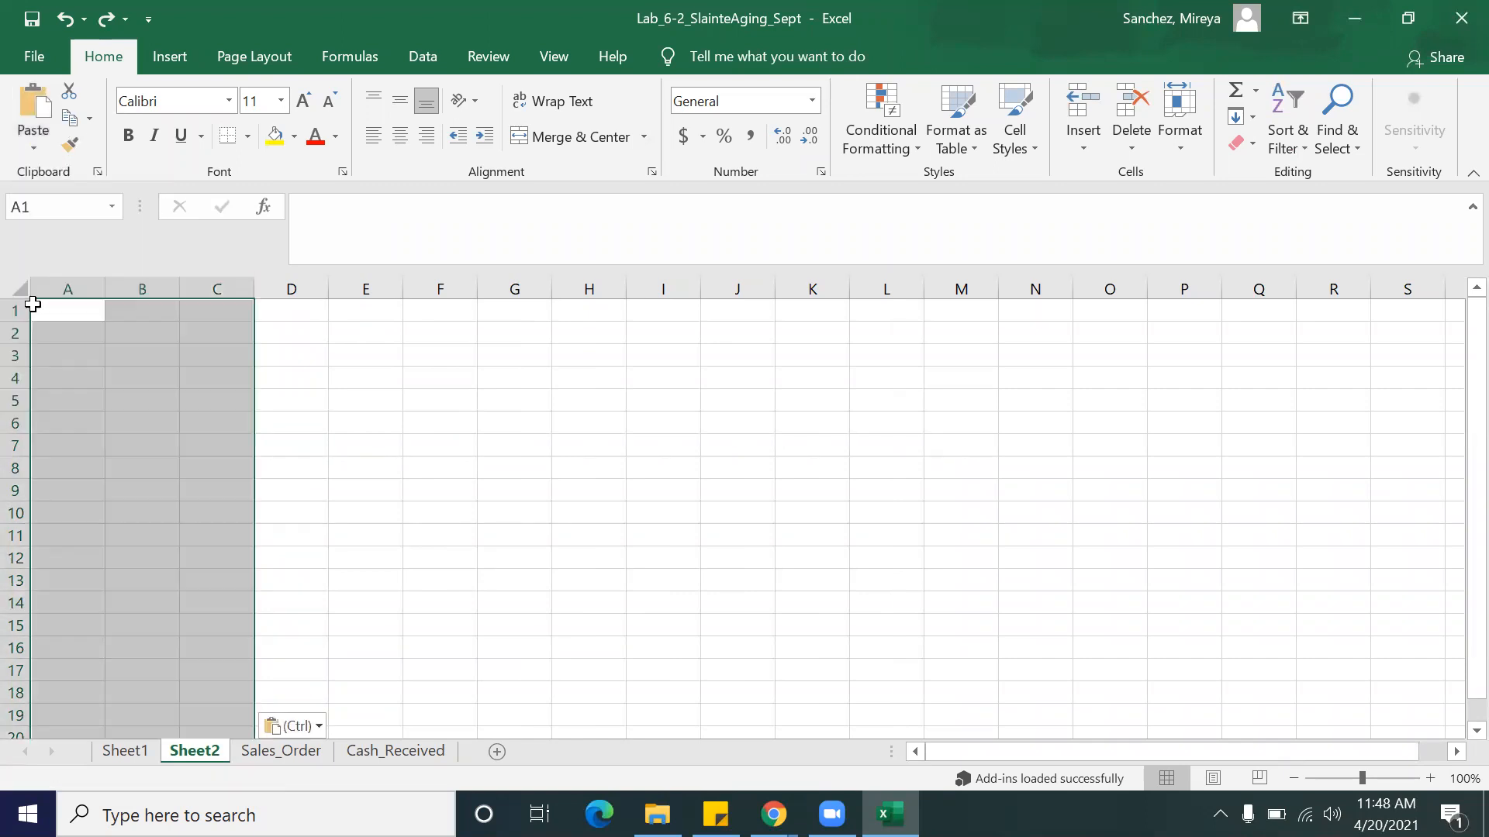
double_click(252, 290)
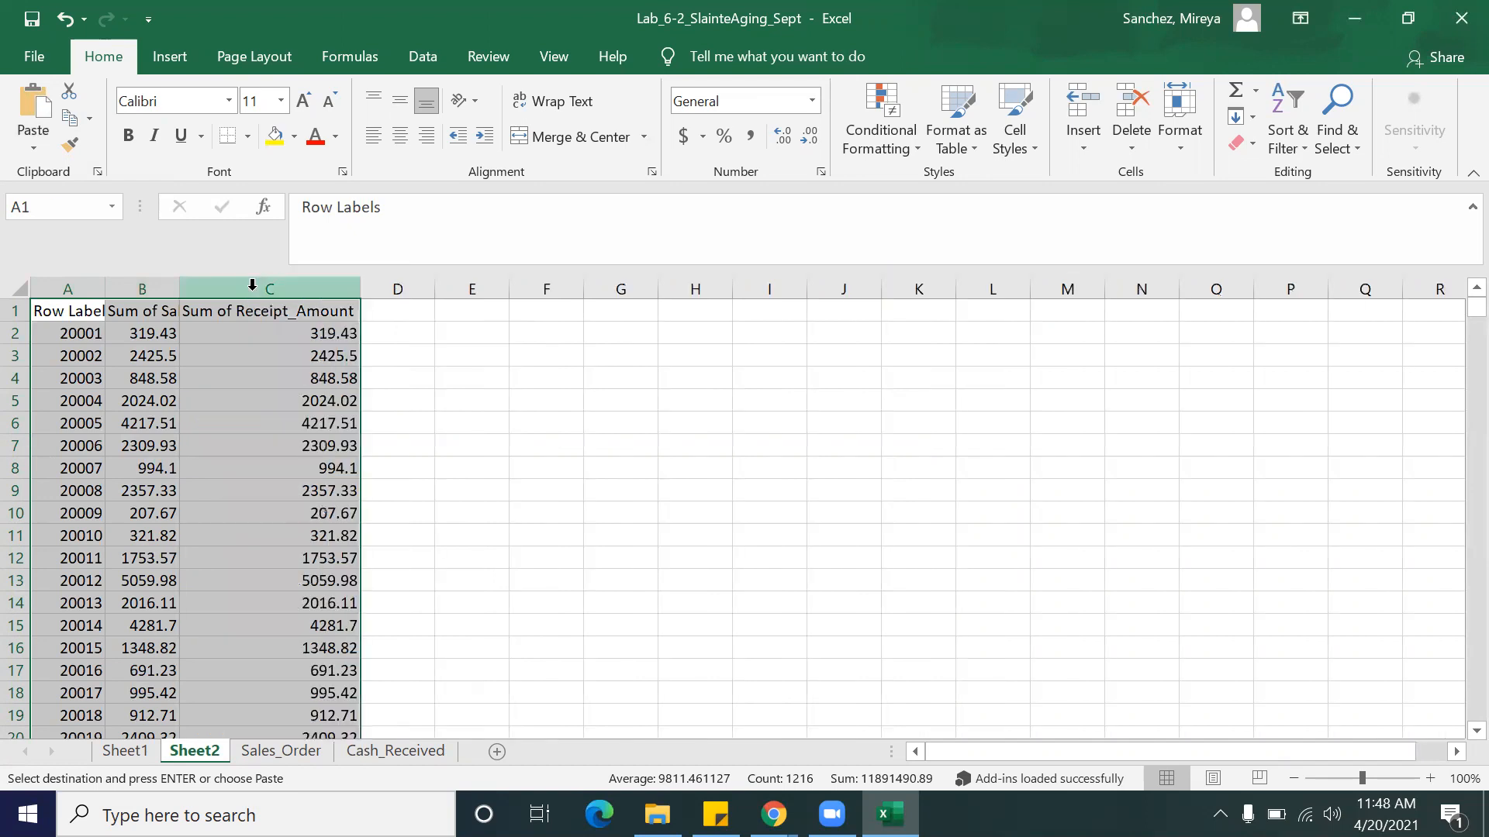
double_click(179, 289)
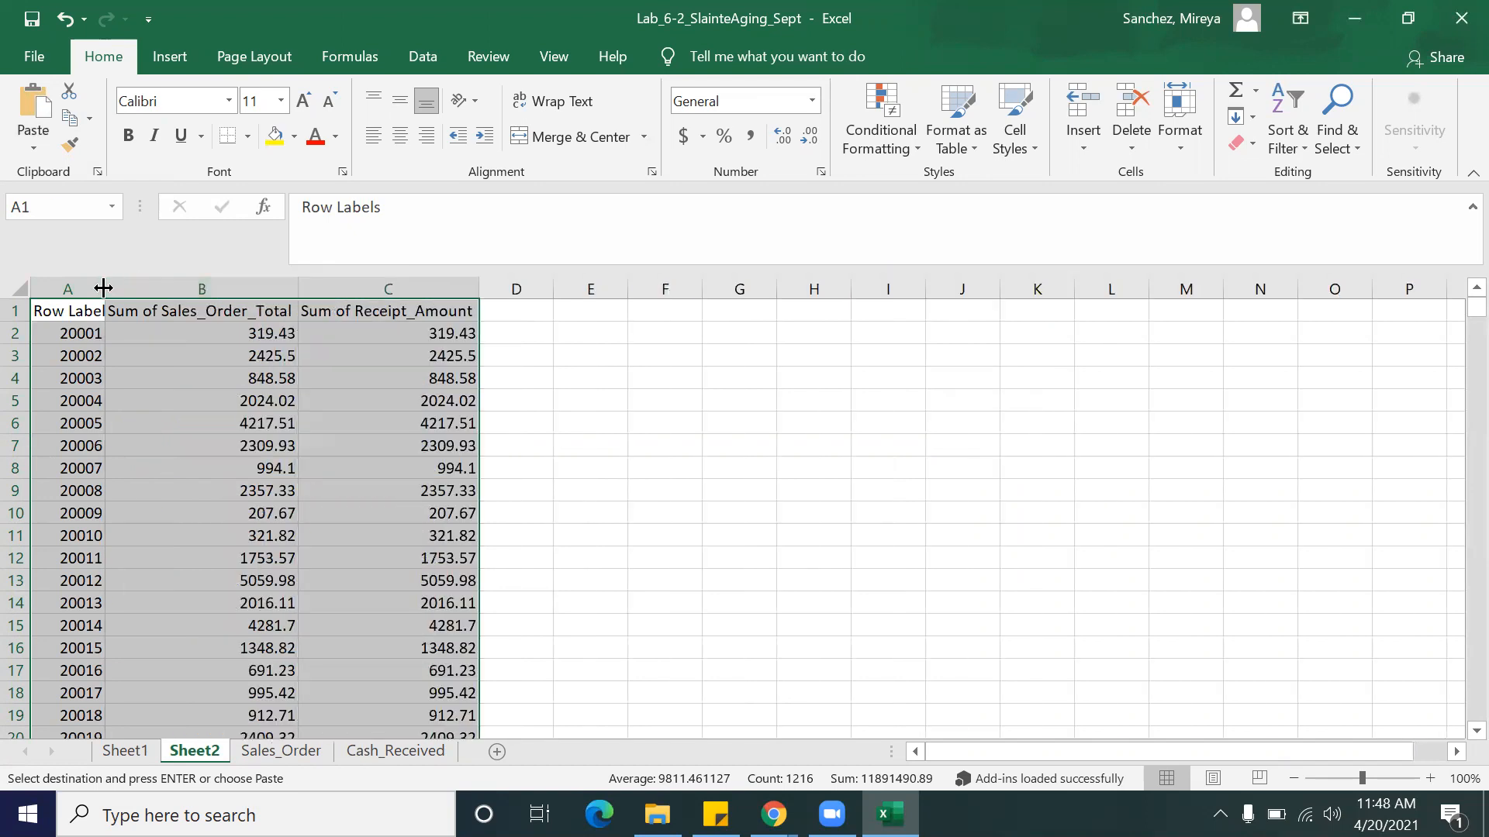
double_click(105, 289)
left_click(679, 425)
scroll(551, 492, "down", 5)
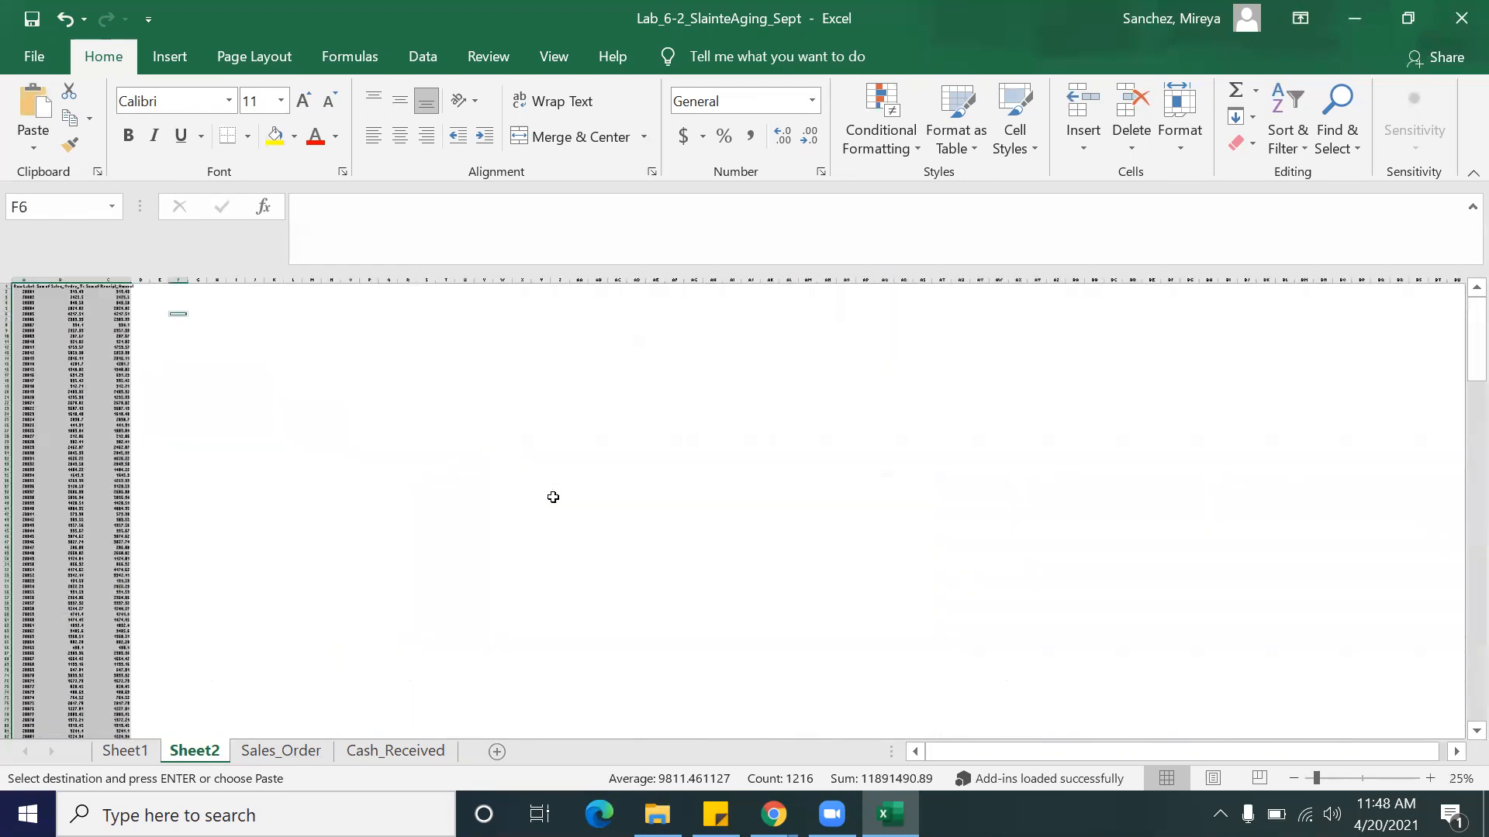
left_click(546, 493)
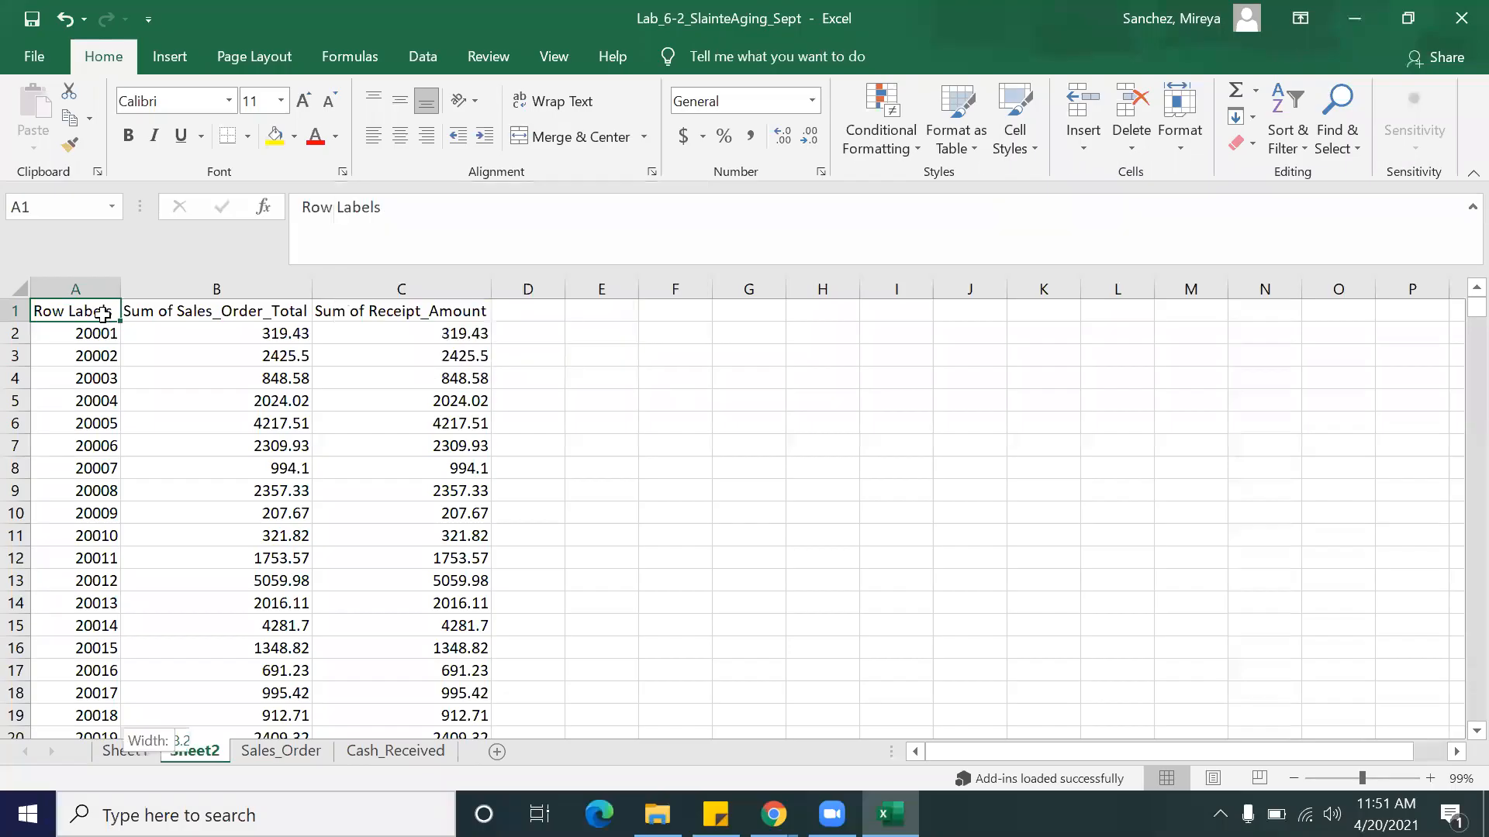
Step: Format the range A1:C417 on Sheet2 as a table with headers, using a dark green table style
key("ctrl+shift+Down")
key("ctrl+shift+Right")
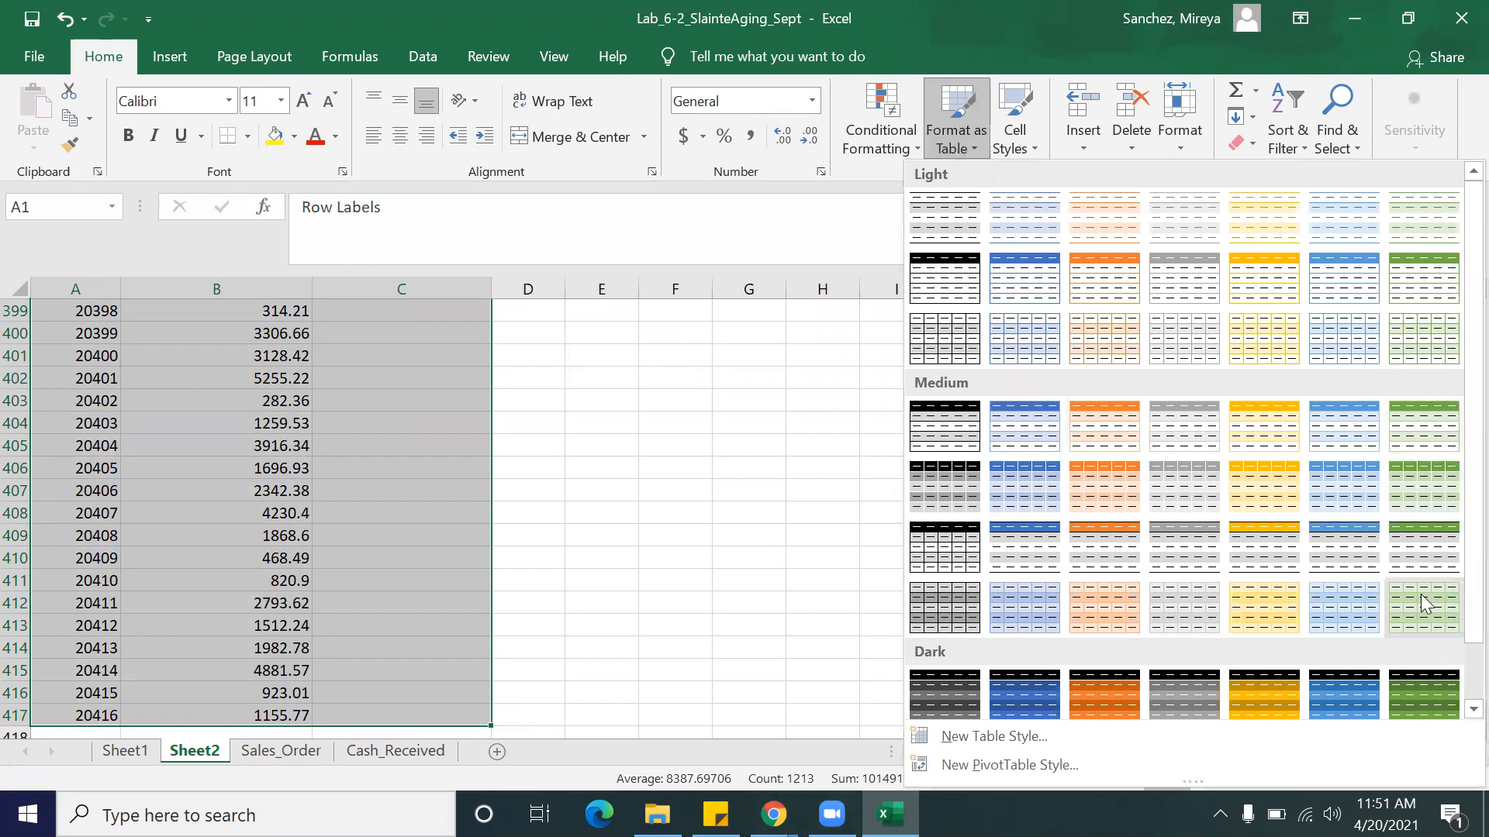
left_click(1442, 668)
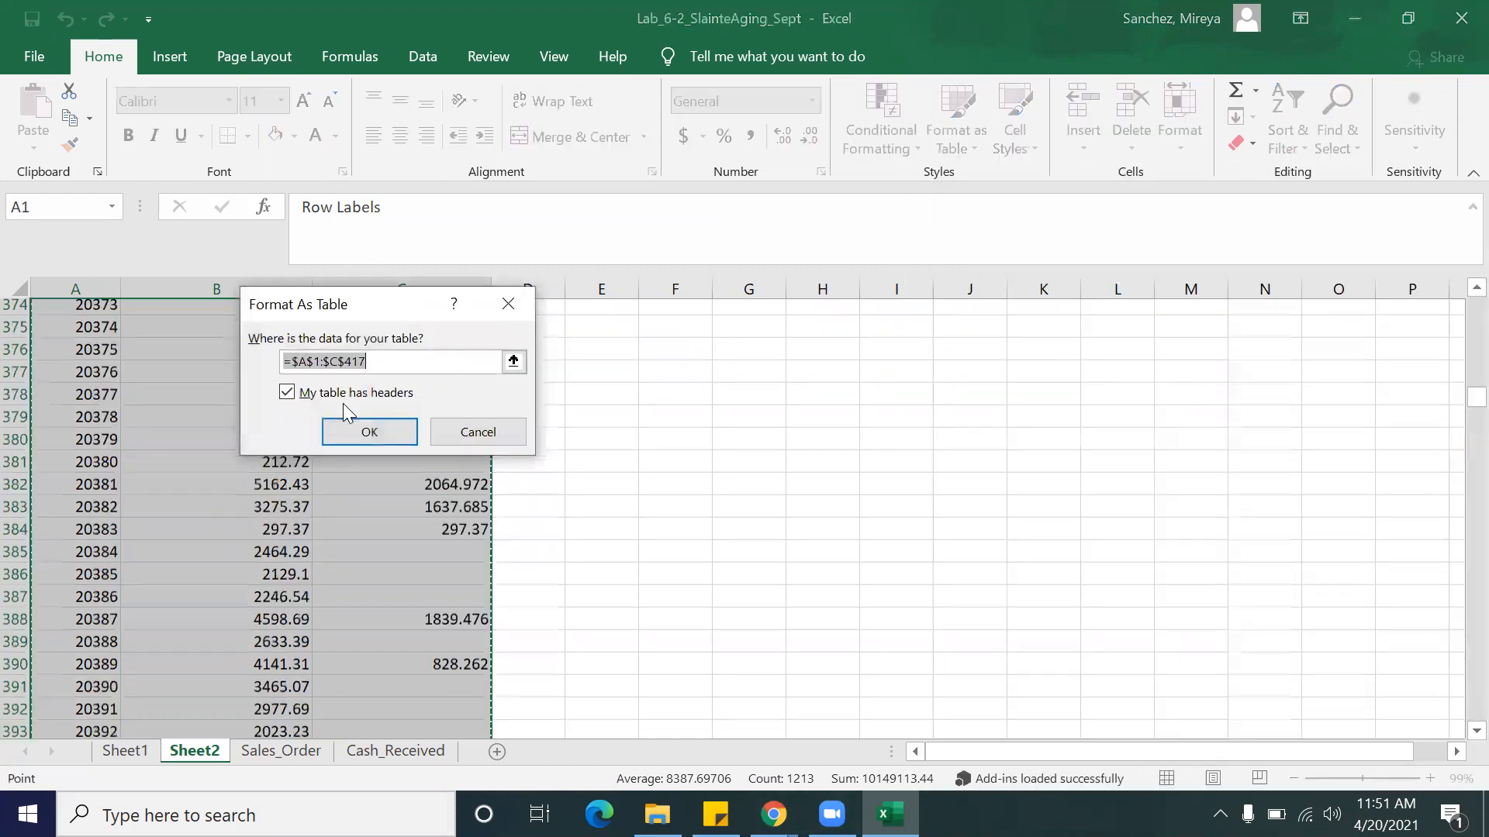
left_click(367, 433)
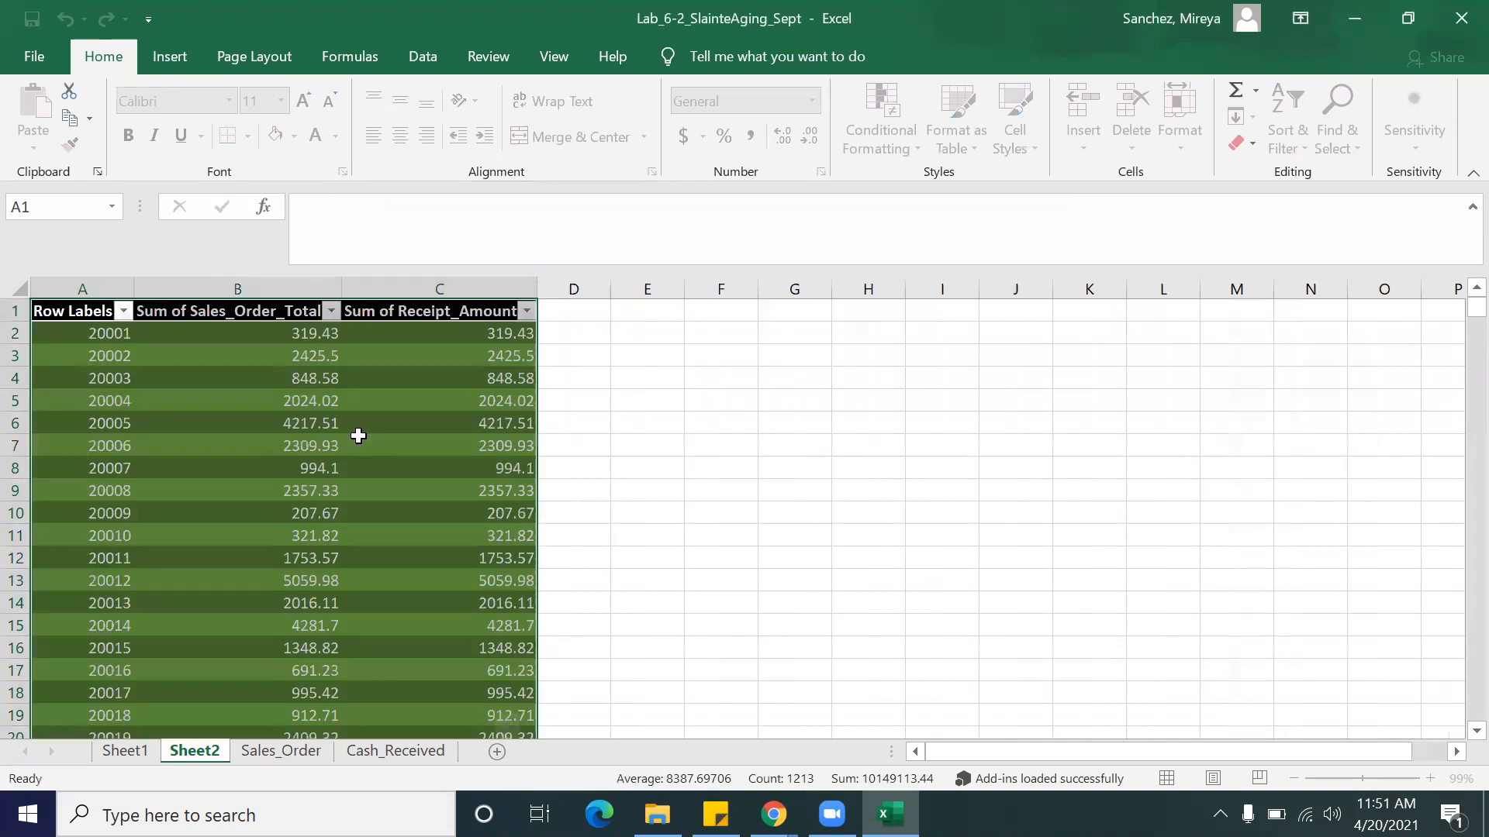
left_click_drag(645, 445, 625, 419)
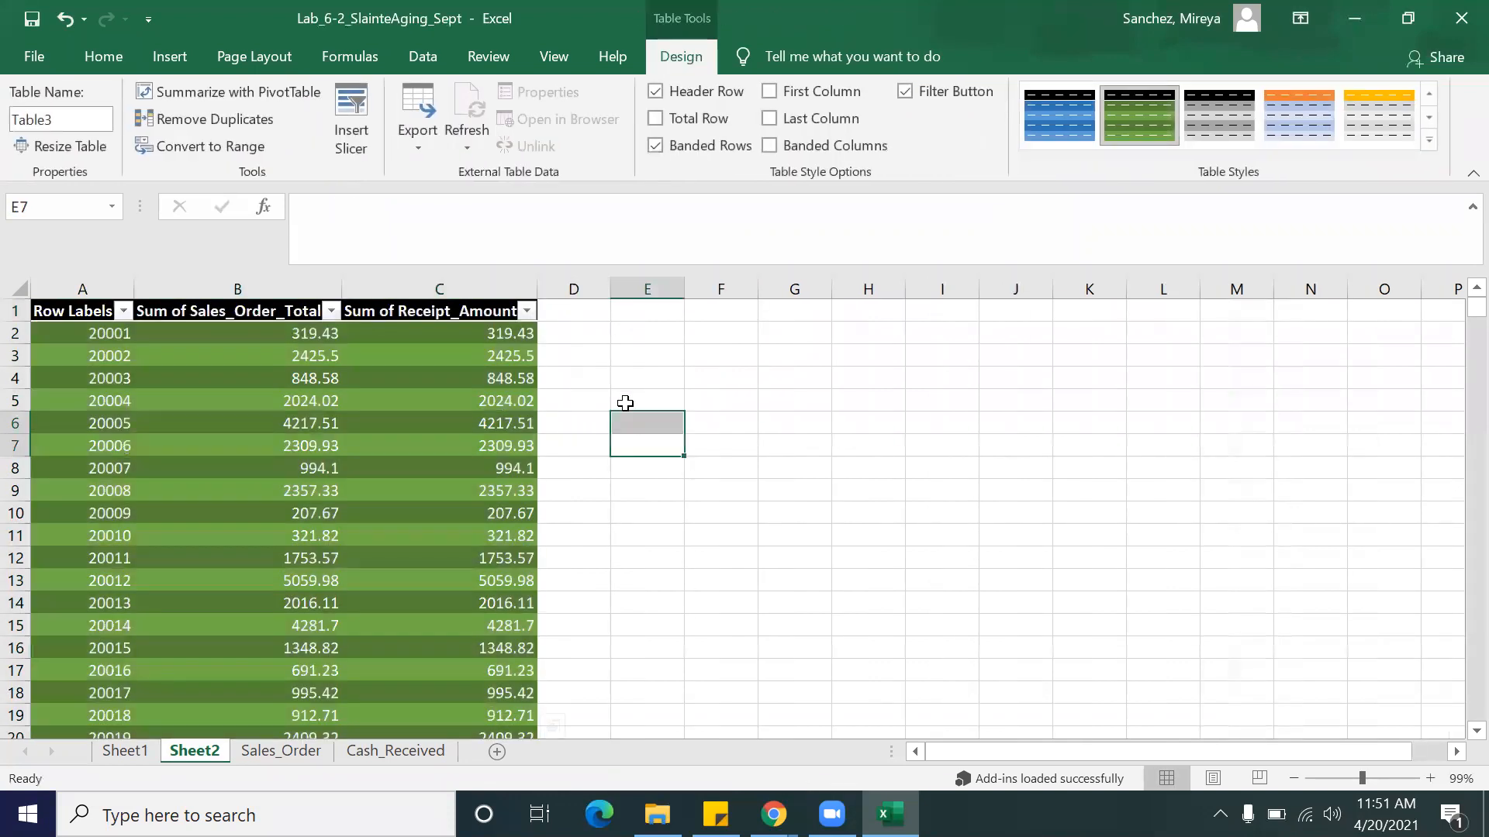
Step: Add a table column headed Difference in cell D1 and fit column D to its contents
left_click(569, 311)
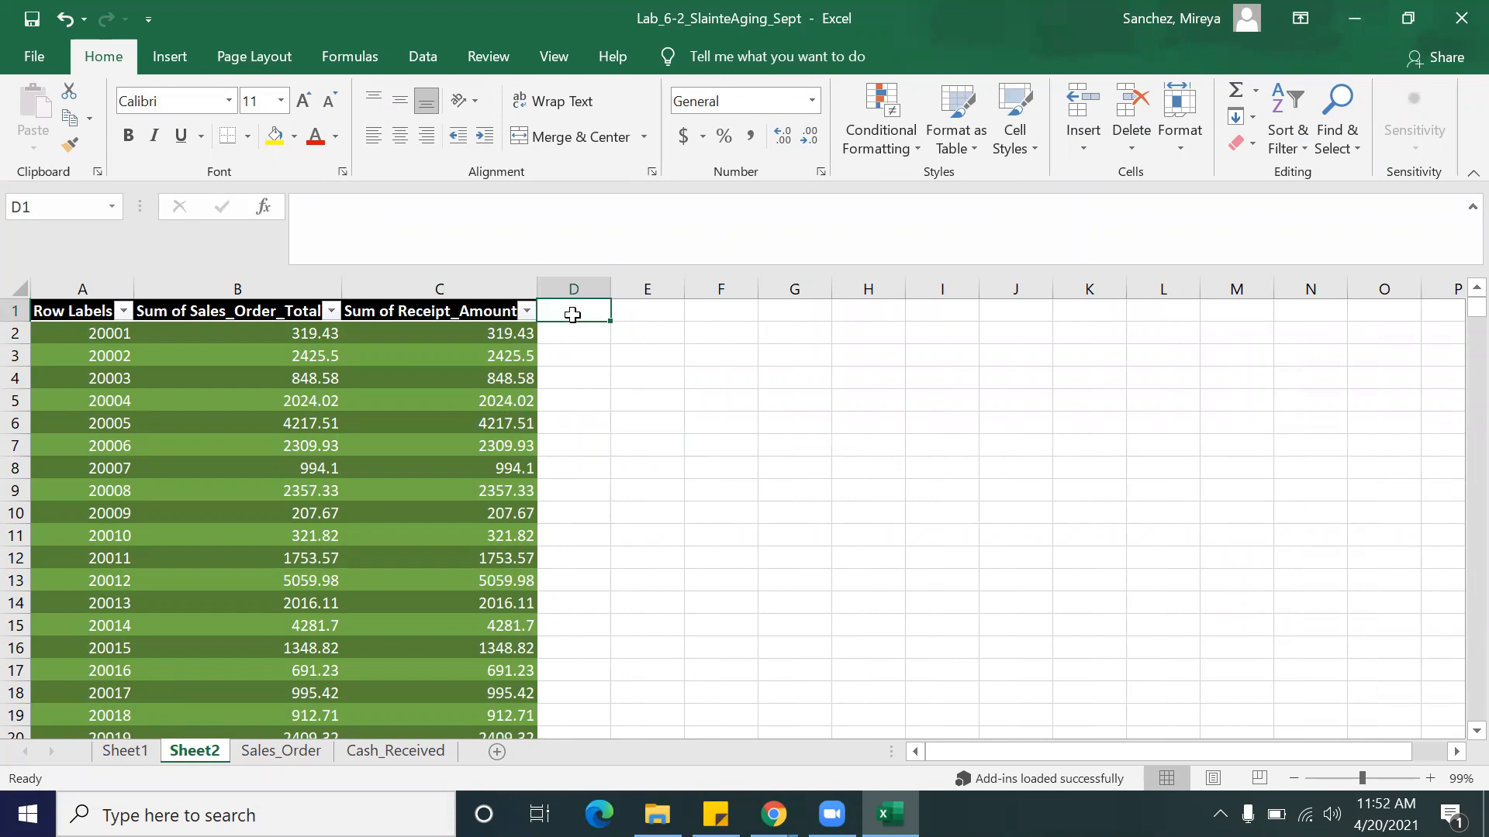
type("dd")
key("BackSpace")
type("ifference")
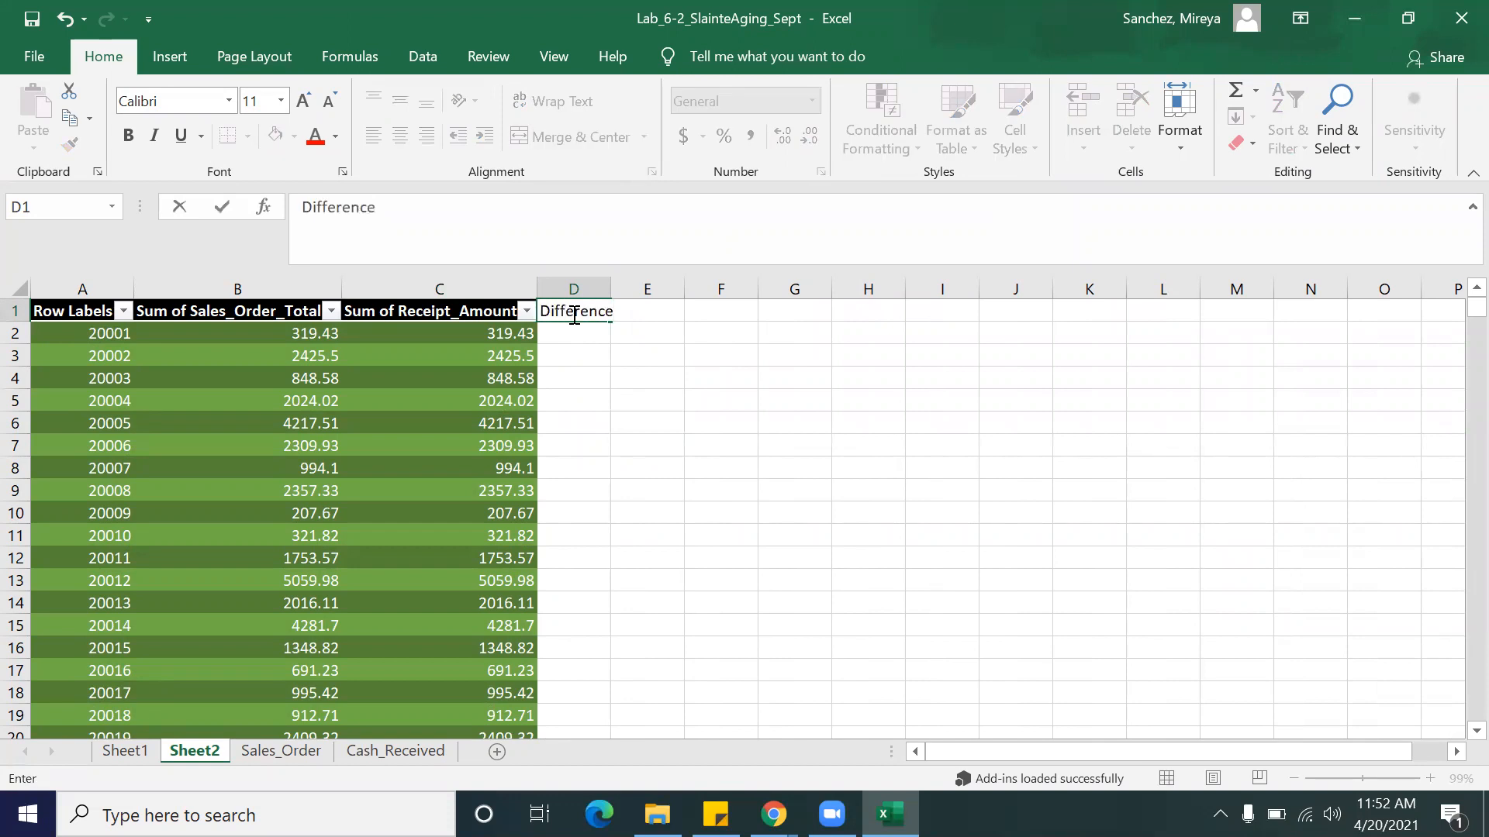
key("Return")
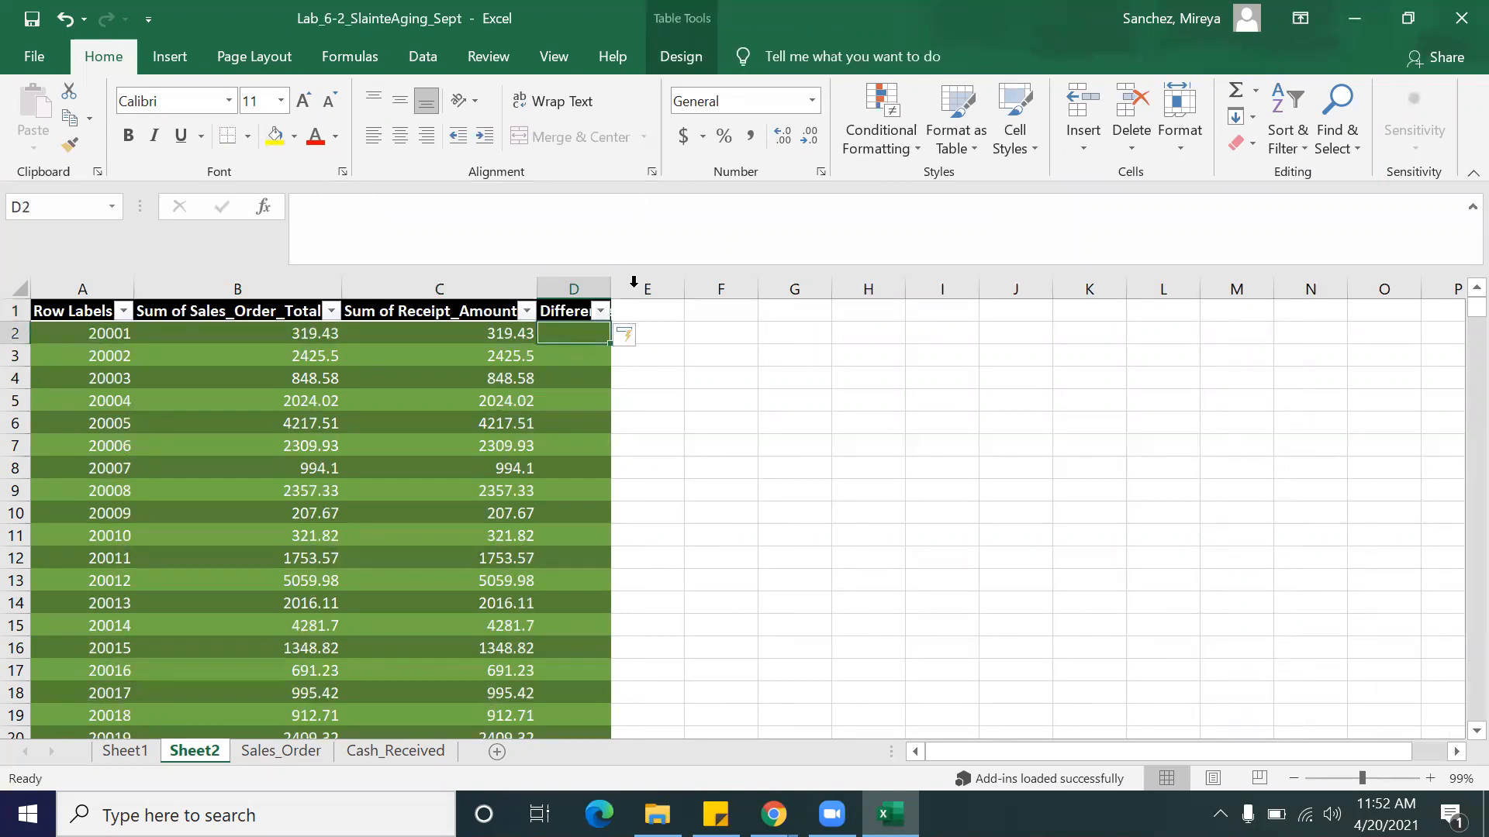
left_click(564, 289)
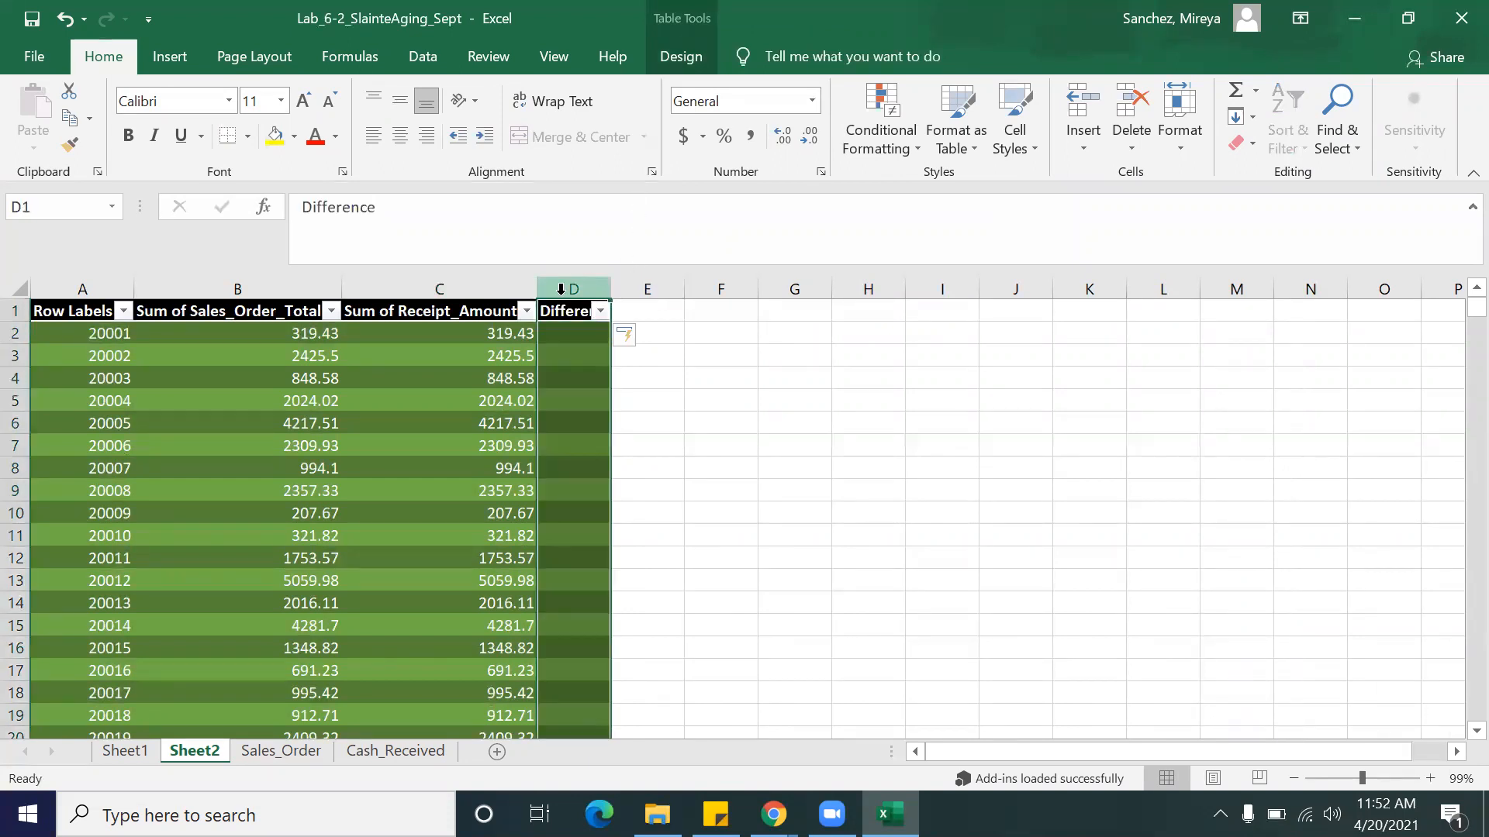
double_click(611, 288)
left_click(721, 348)
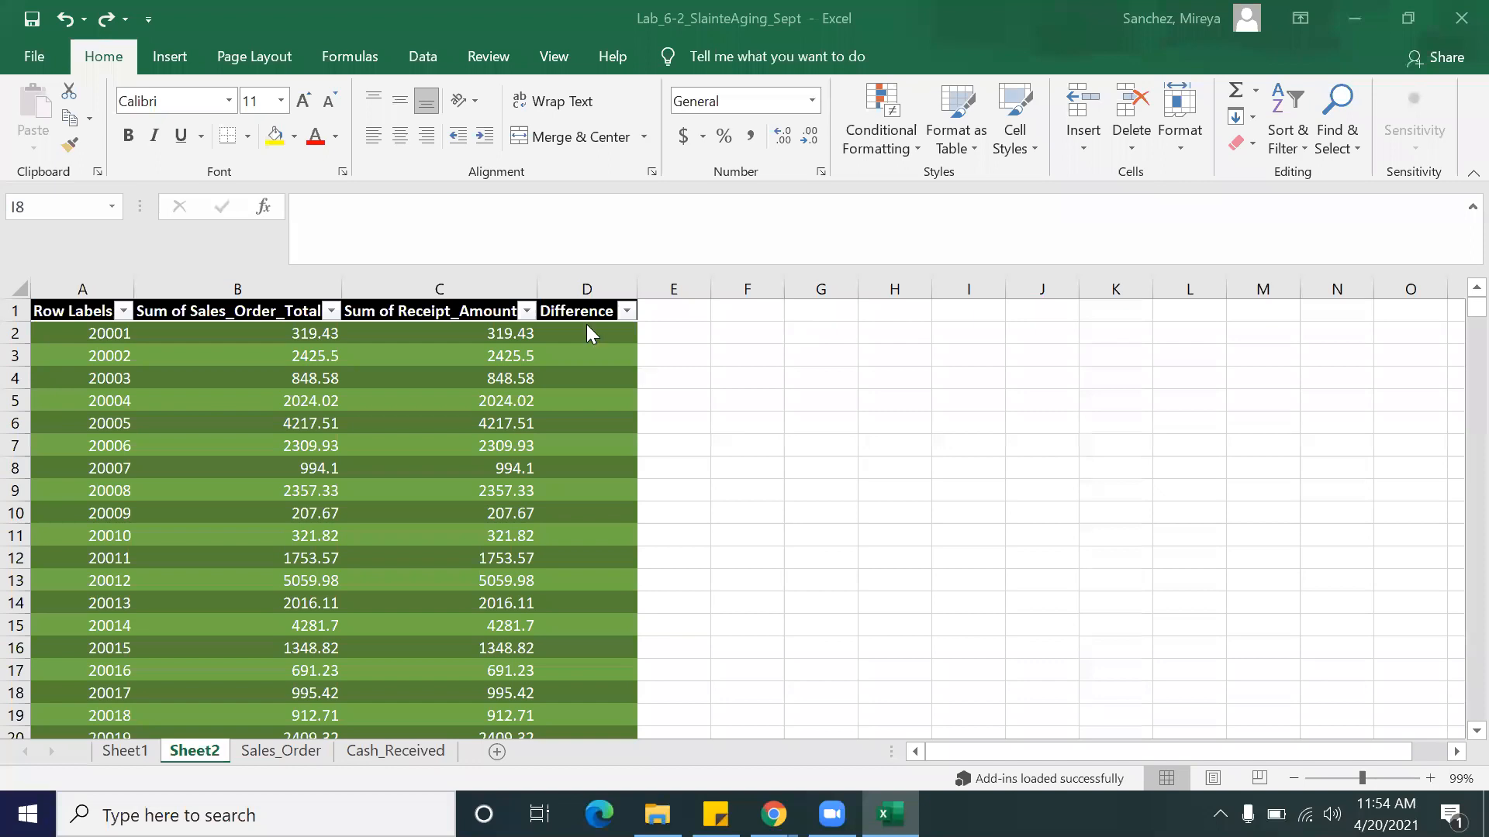
Step: Fill the Difference column from cell D2 with a formula subtracting Sum of Receipt_Amount from Sum of Sales_Order_Total
left_click(586, 331)
type("=")
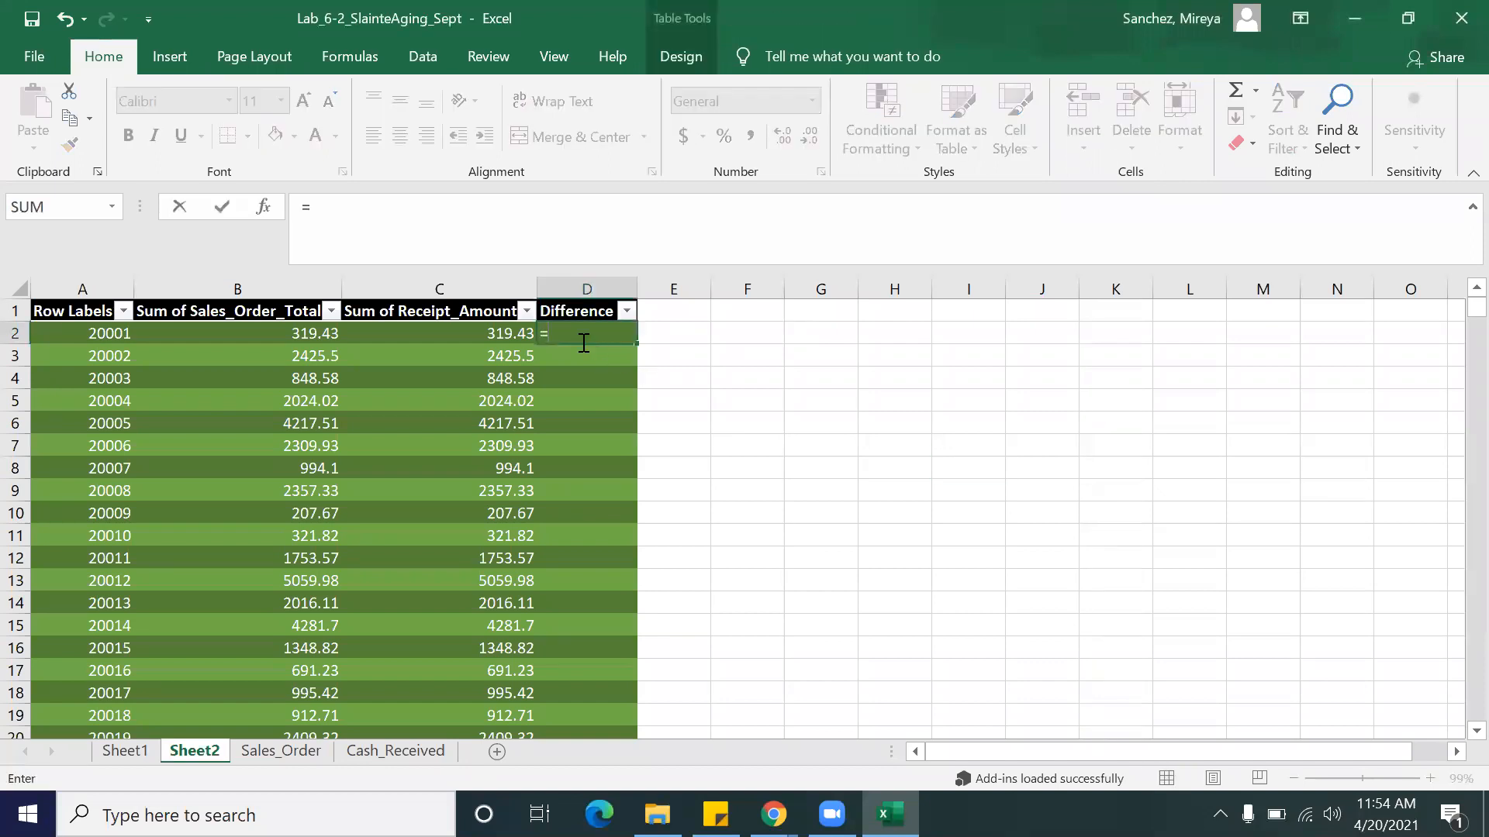
left_click(307, 339)
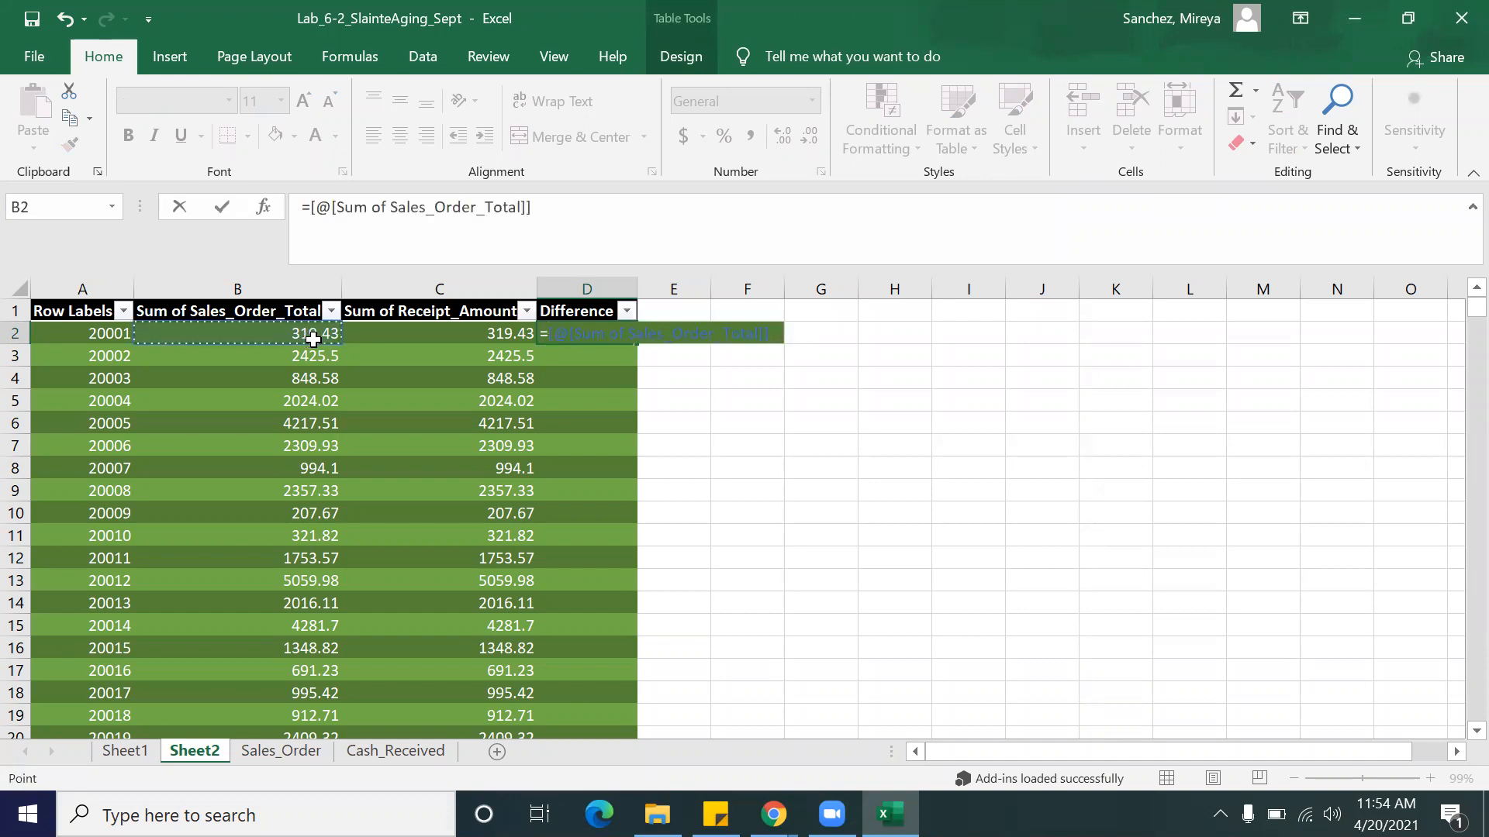
type("-")
left_click(405, 338)
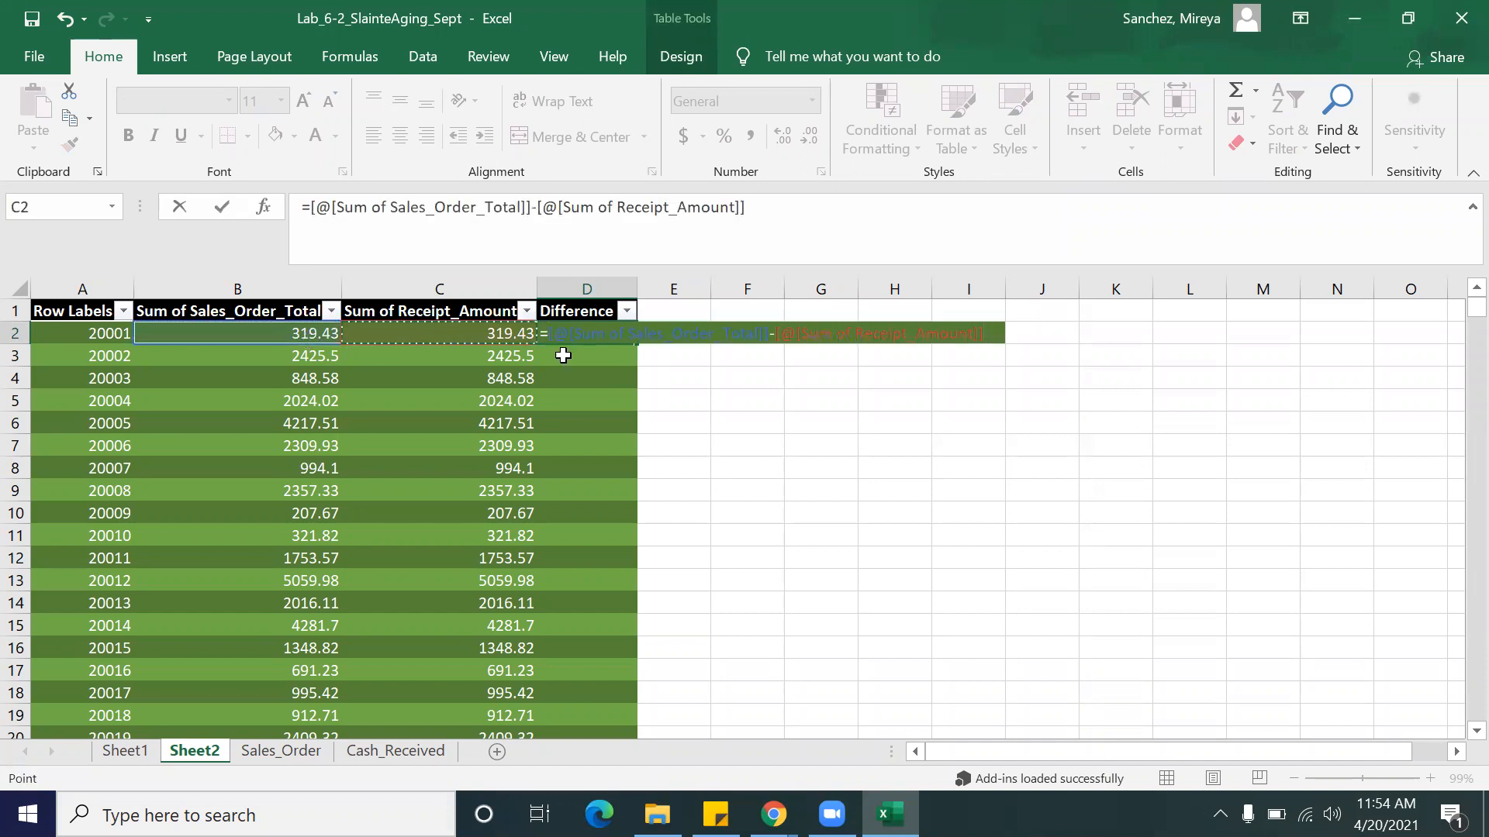
key("Return")
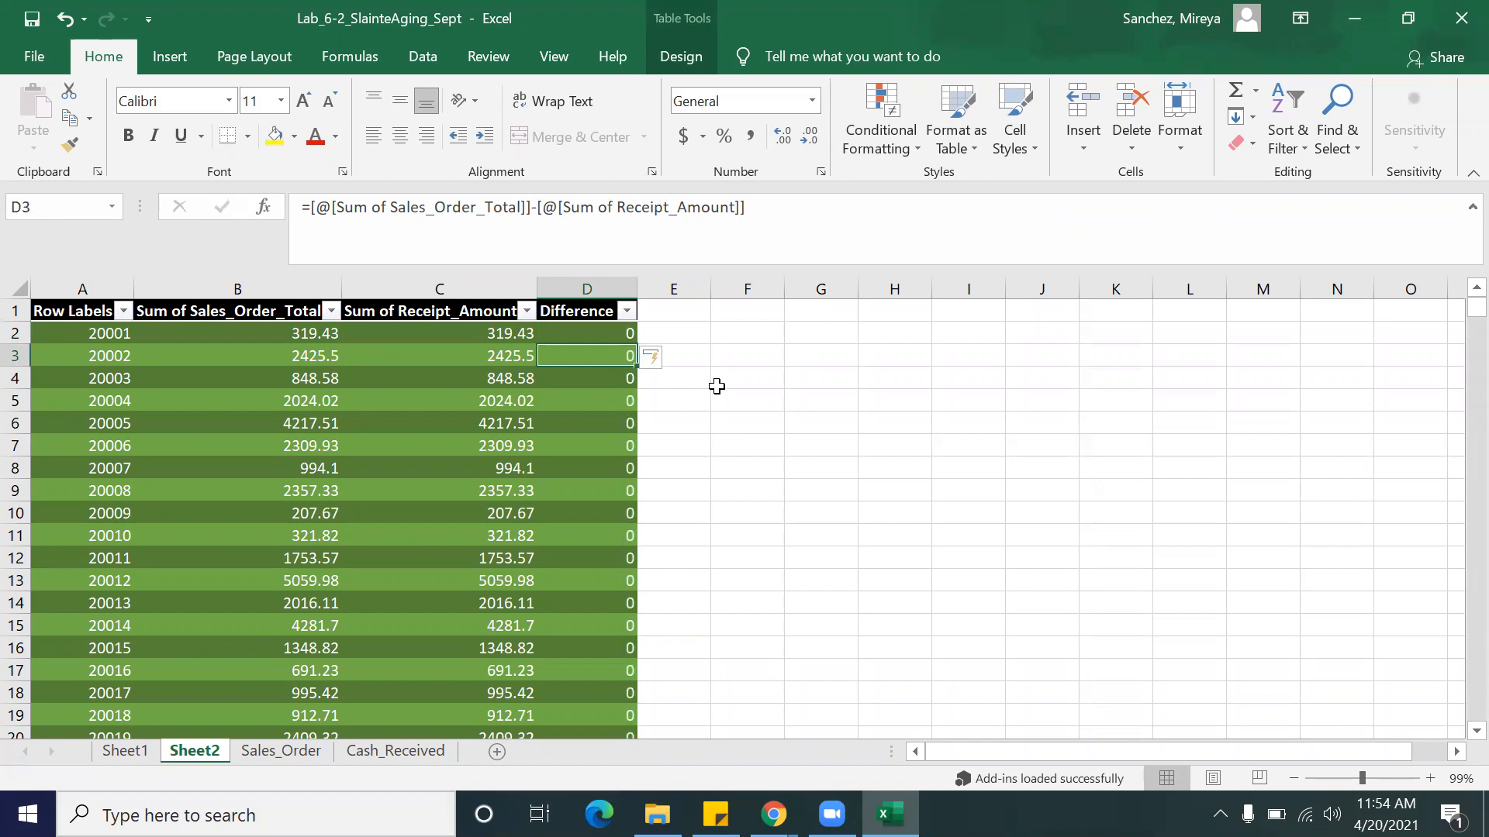
Step: Filter the Difference column to exclude the value 0
scroll(732, 614, "down", 1)
scroll(732, 615, "up", 1)
left_click(627, 312)
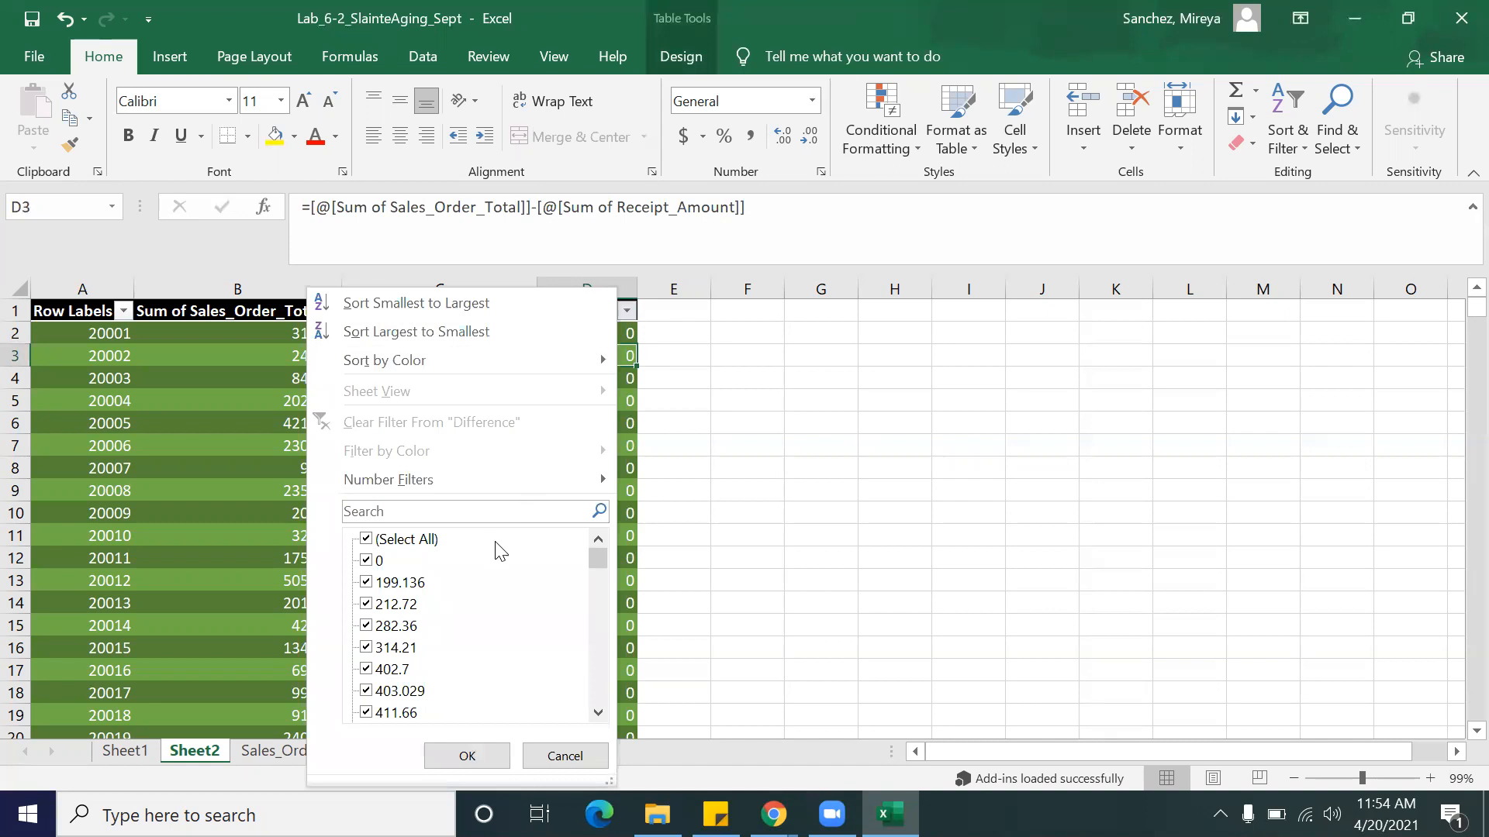
left_click(366, 561)
left_click(451, 753)
left_click(764, 552)
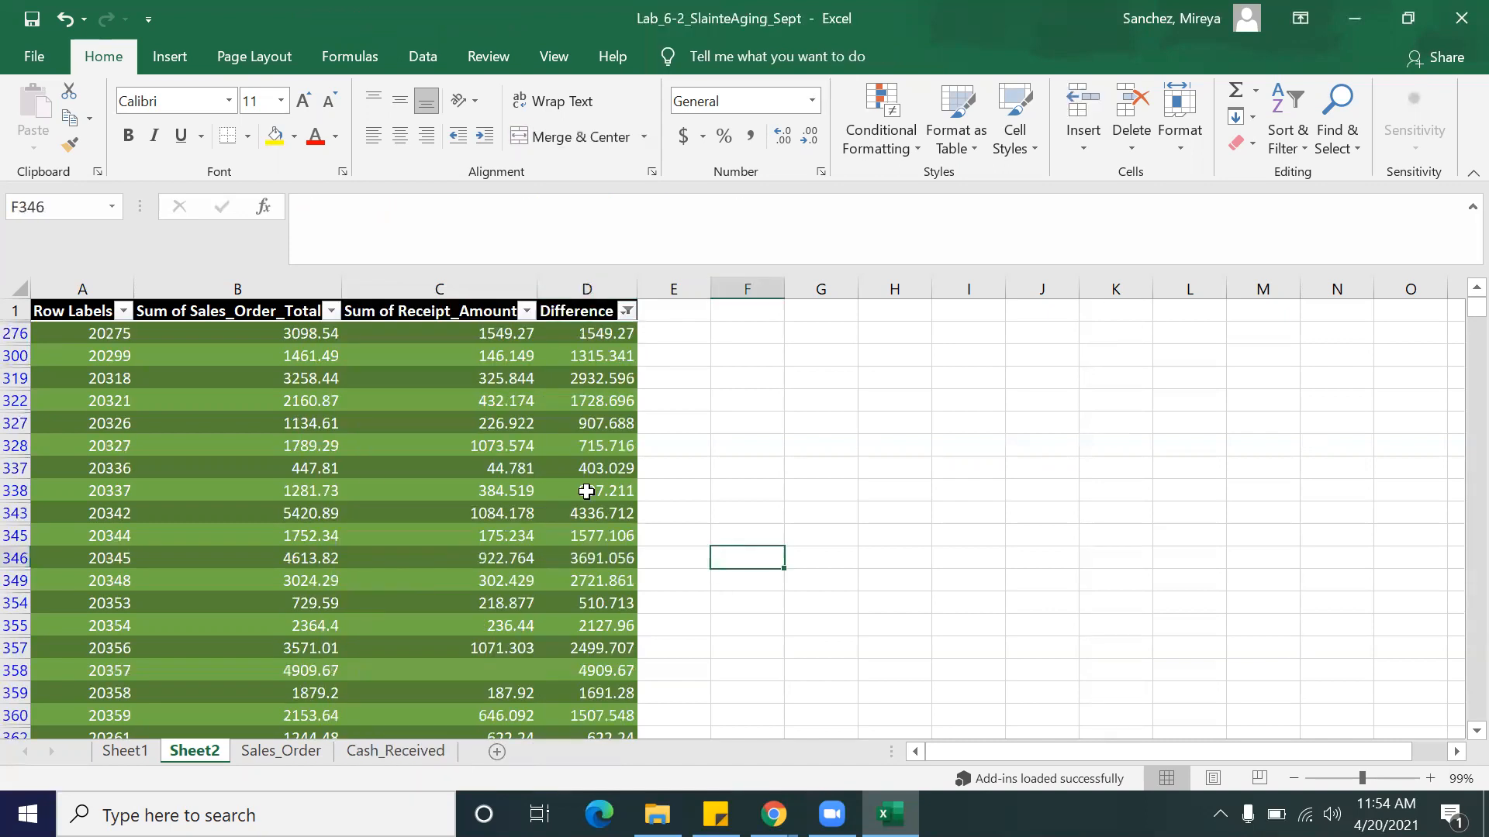
left_click(606, 333)
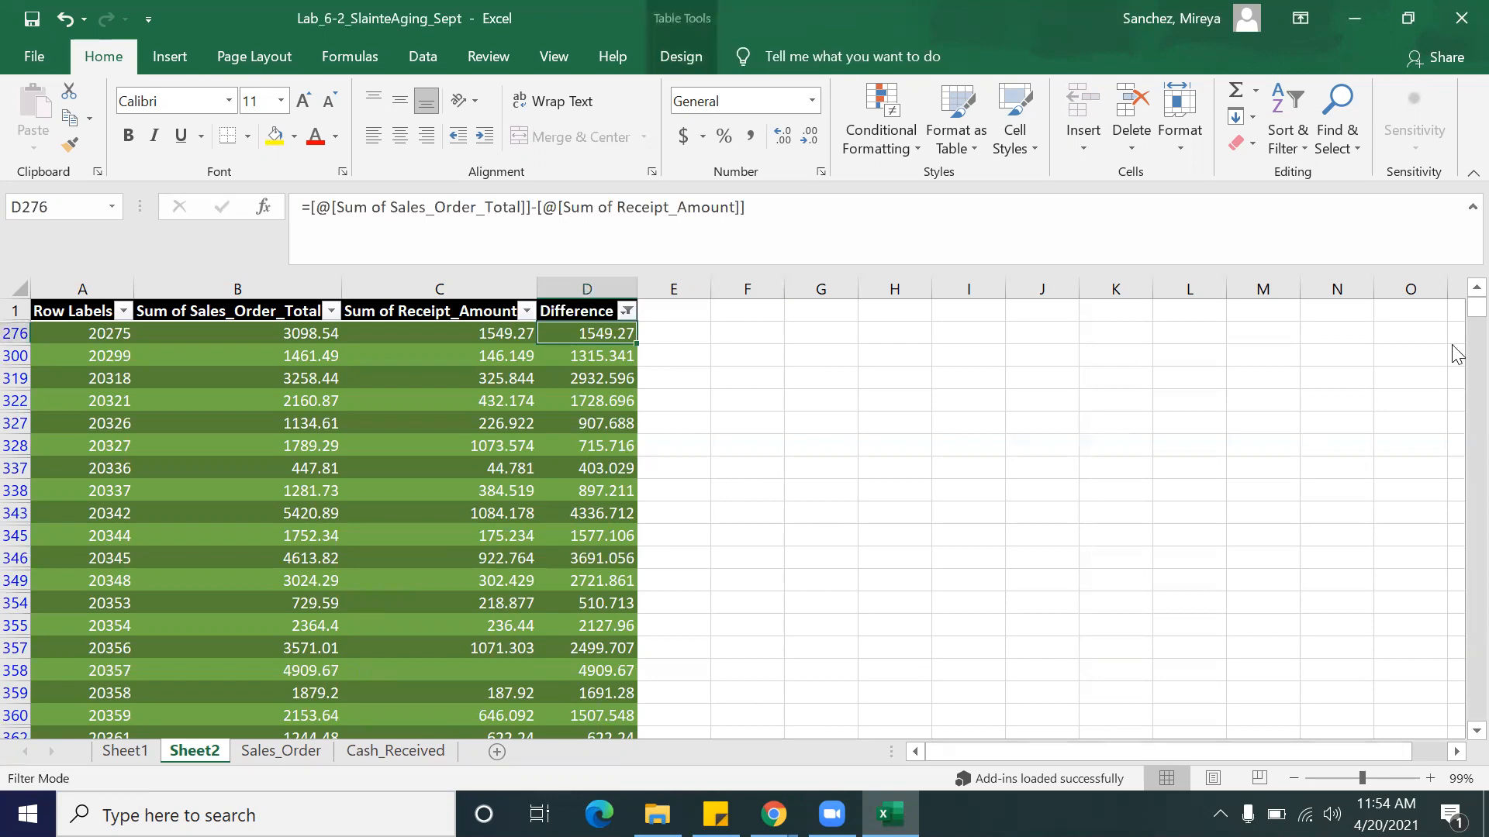
left_click(626, 582)
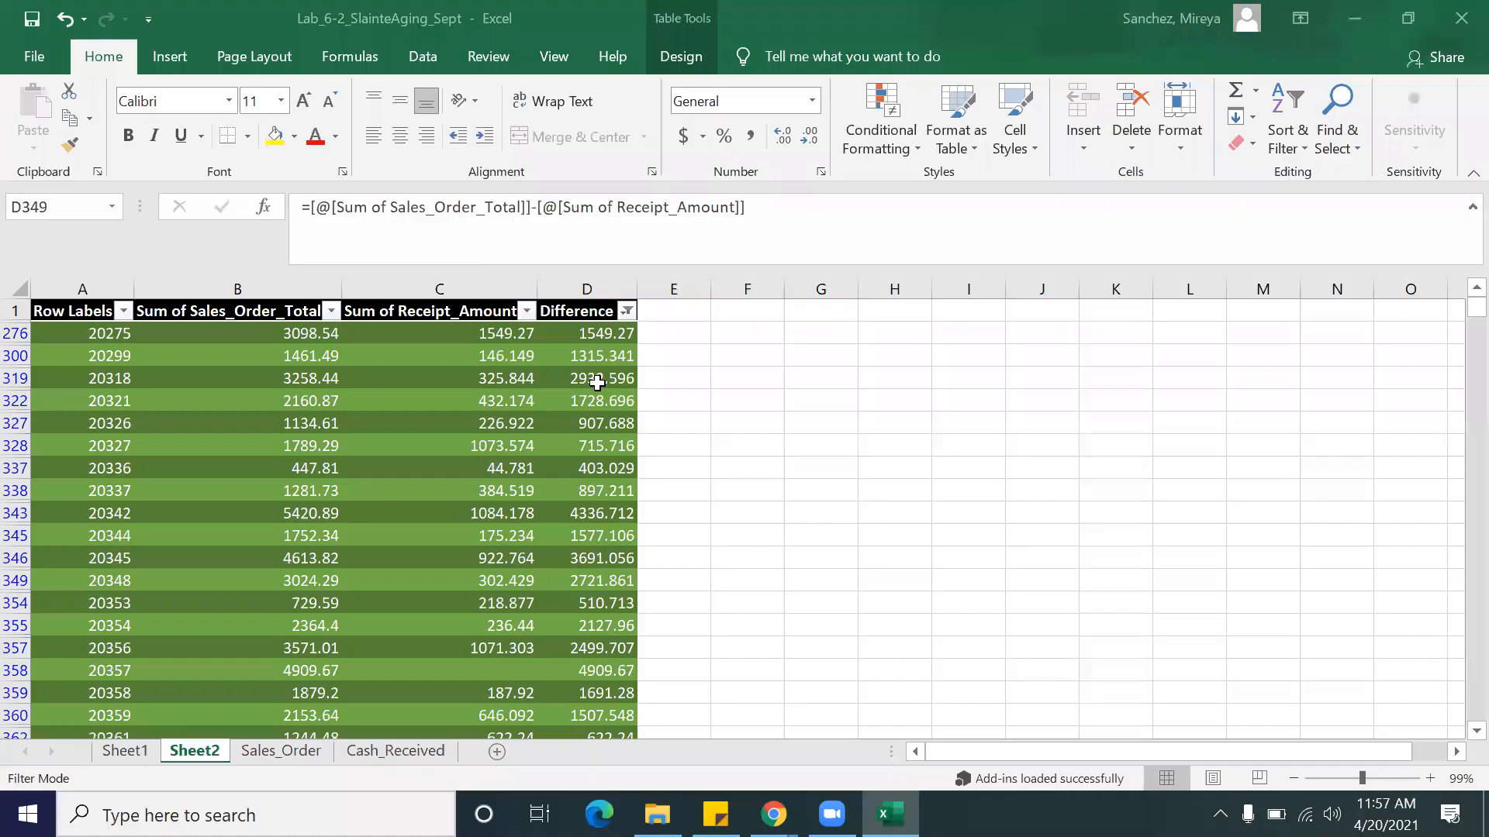
left_click_drag(587, 334, 603, 735)
left_click(736, 652)
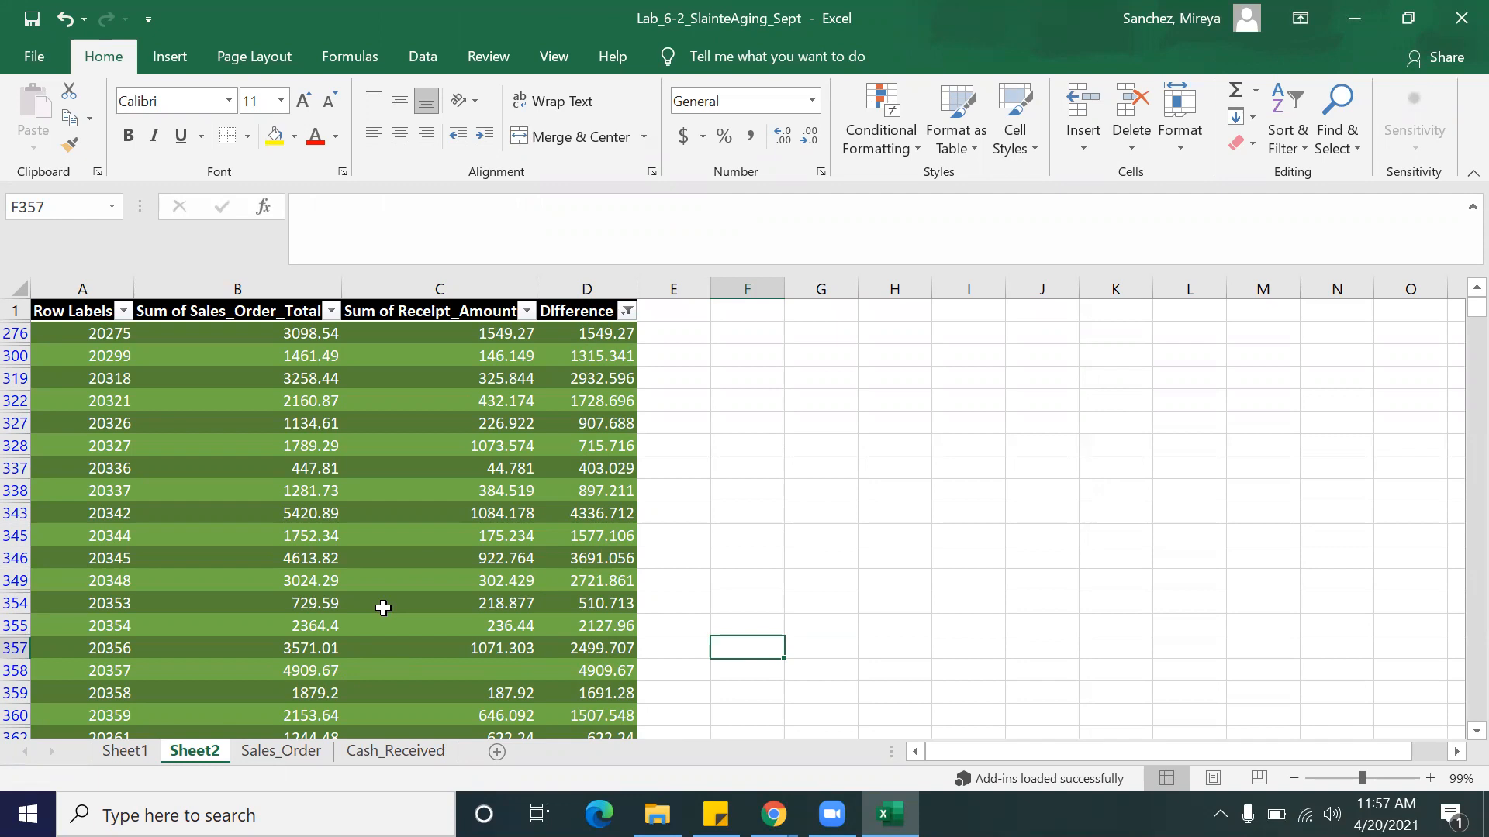
Step: On the Cash_Received sheet, add a table column headed Sales_Order_Date in cell F1 and fit column F to its contents
left_click(358, 751)
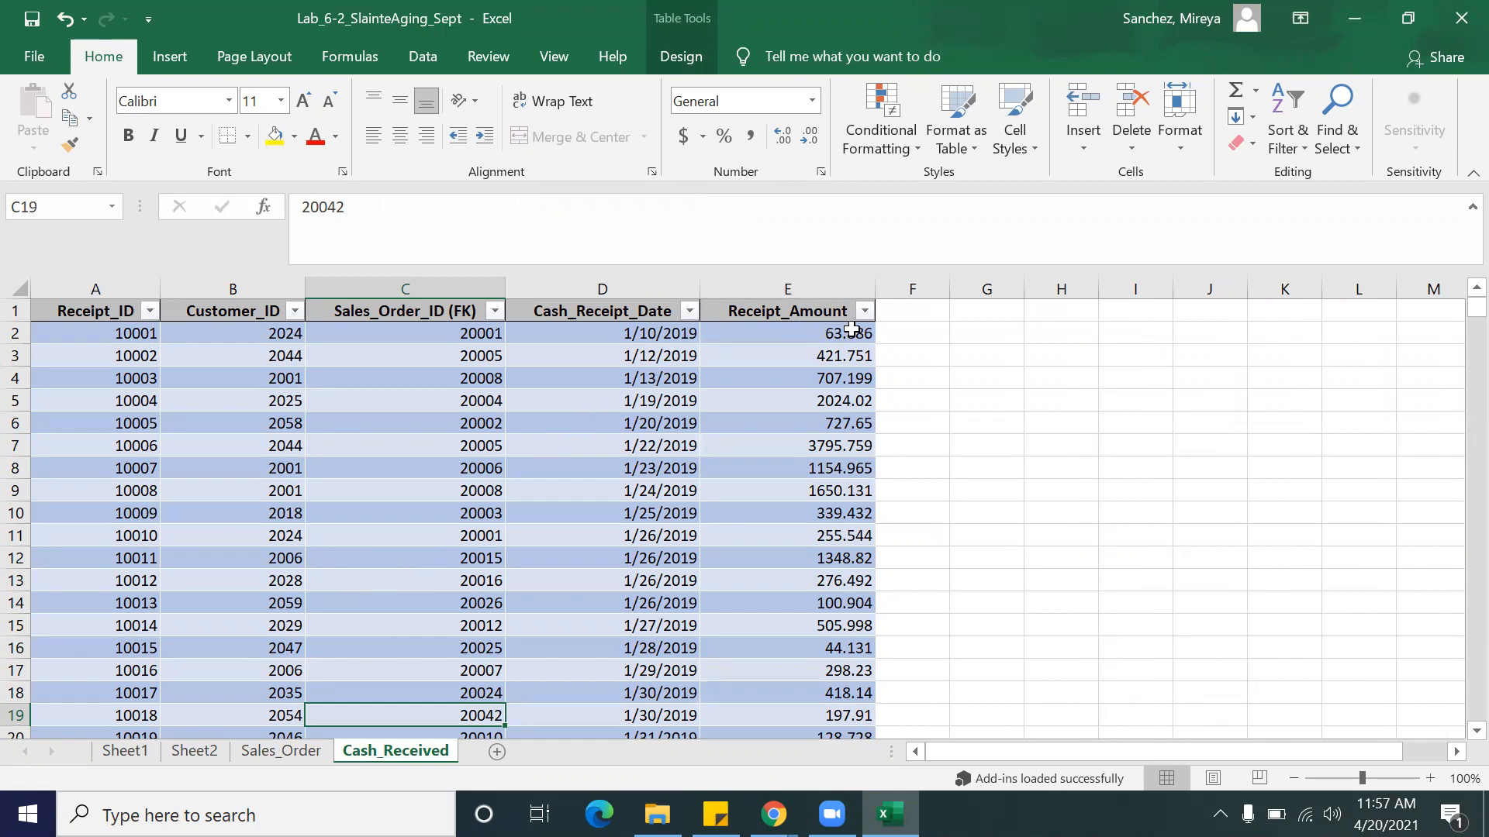
left_click(891, 313)
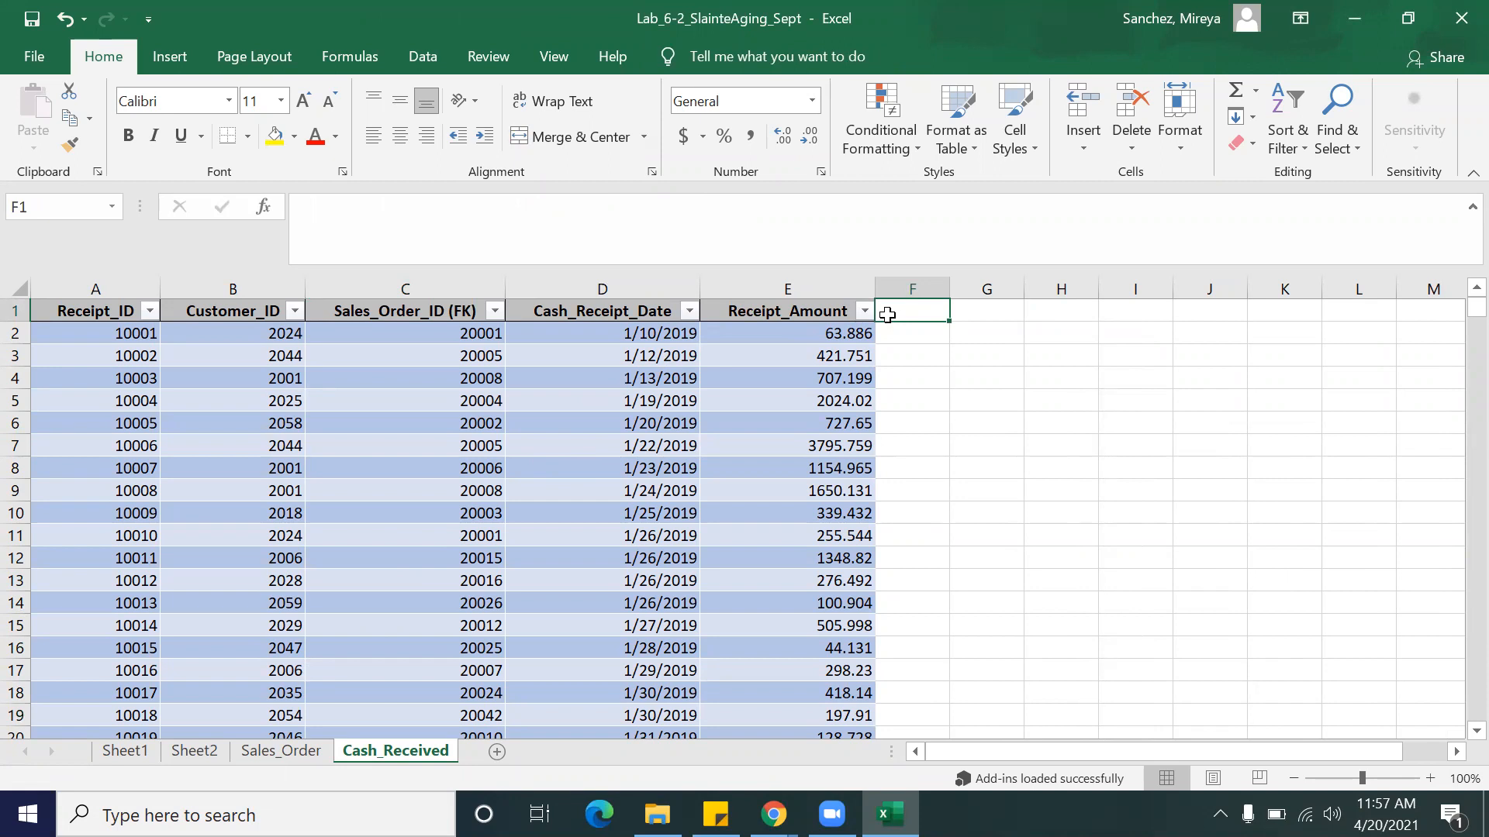
type("Sales")
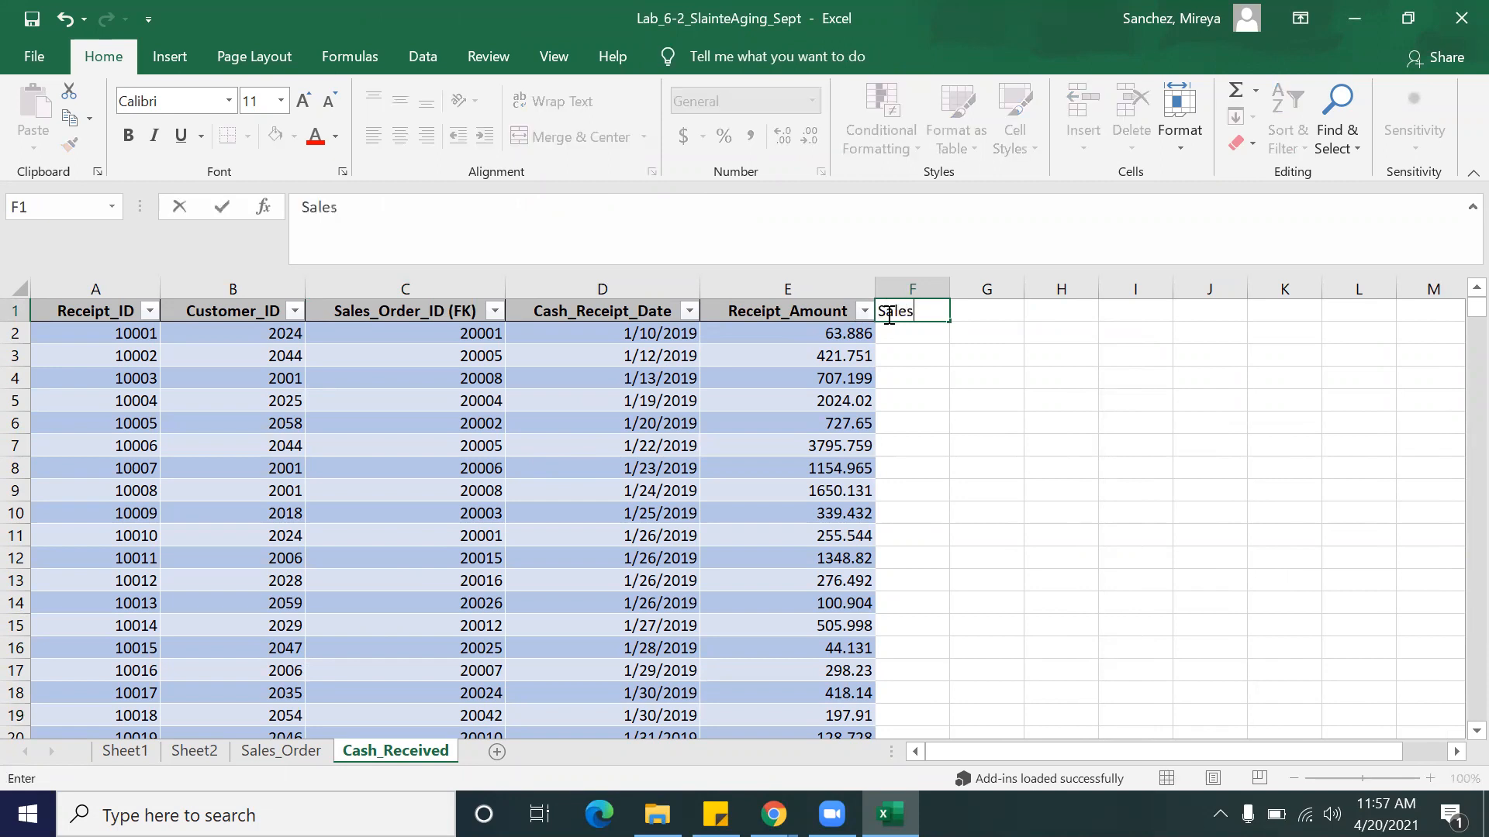
type("_Orde")
type("Date")
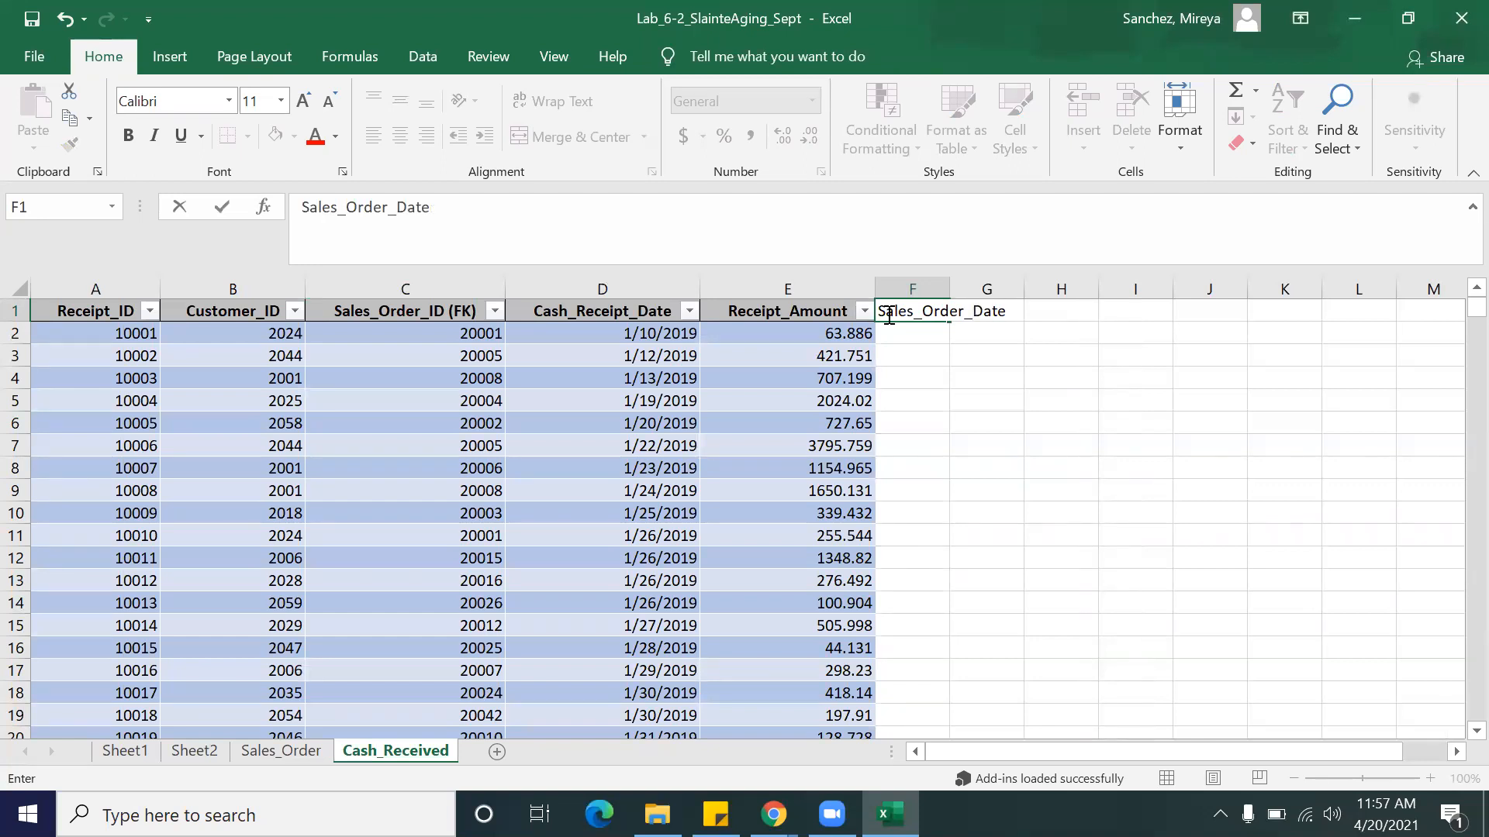
key("Return")
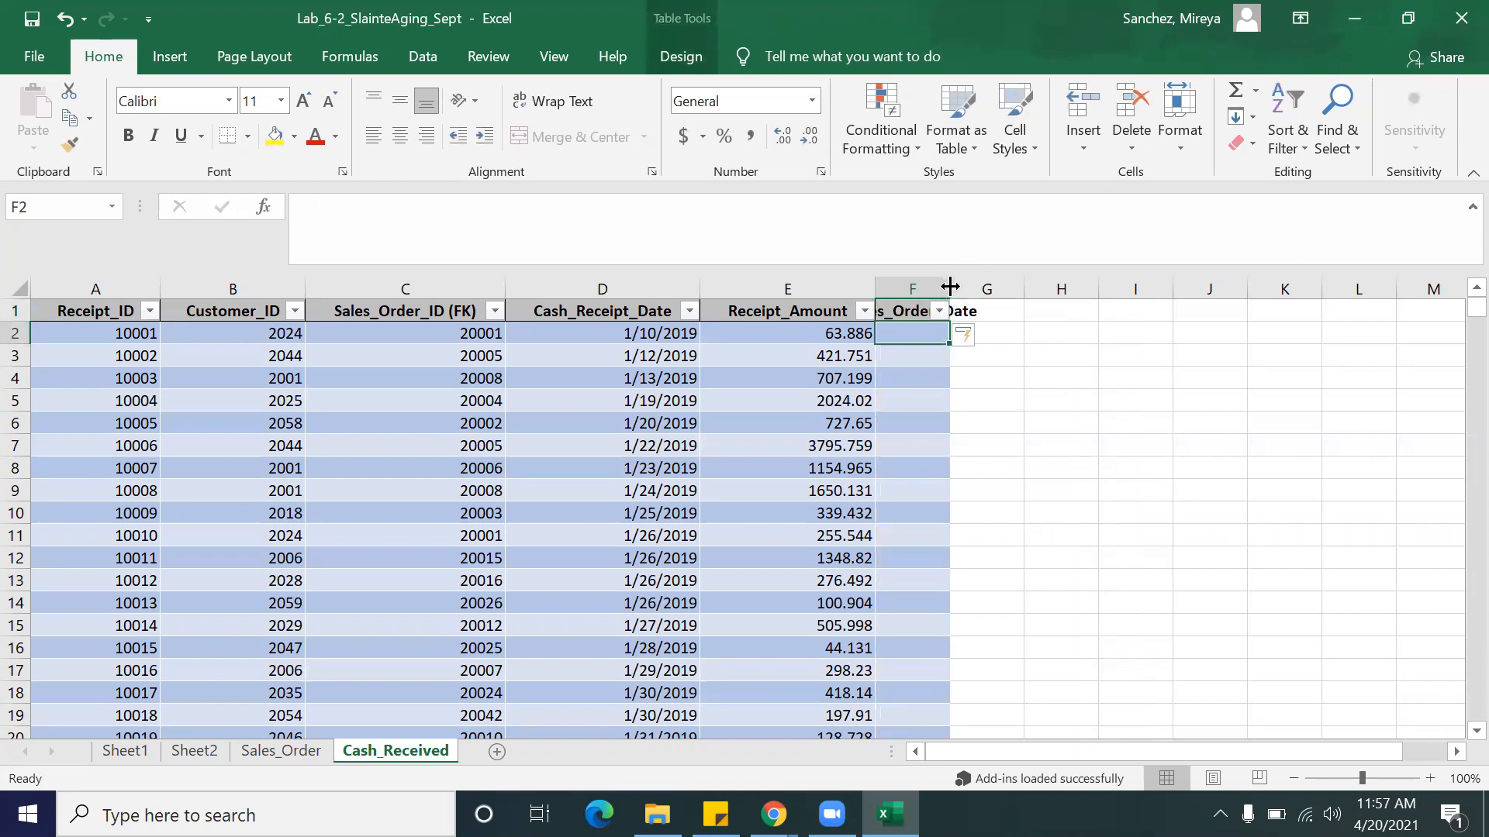
left_click(905, 287)
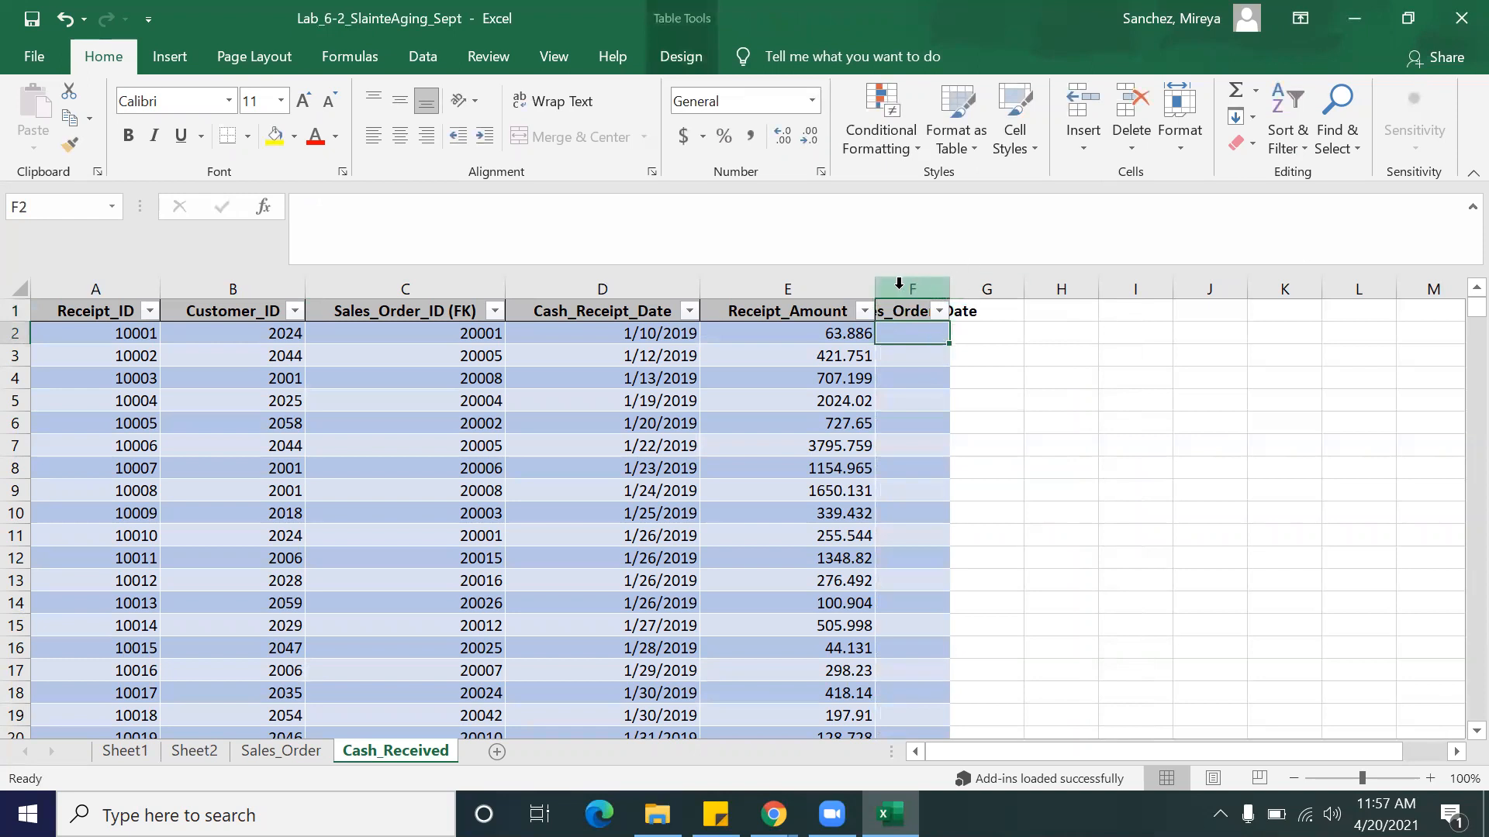
double_click(950, 290)
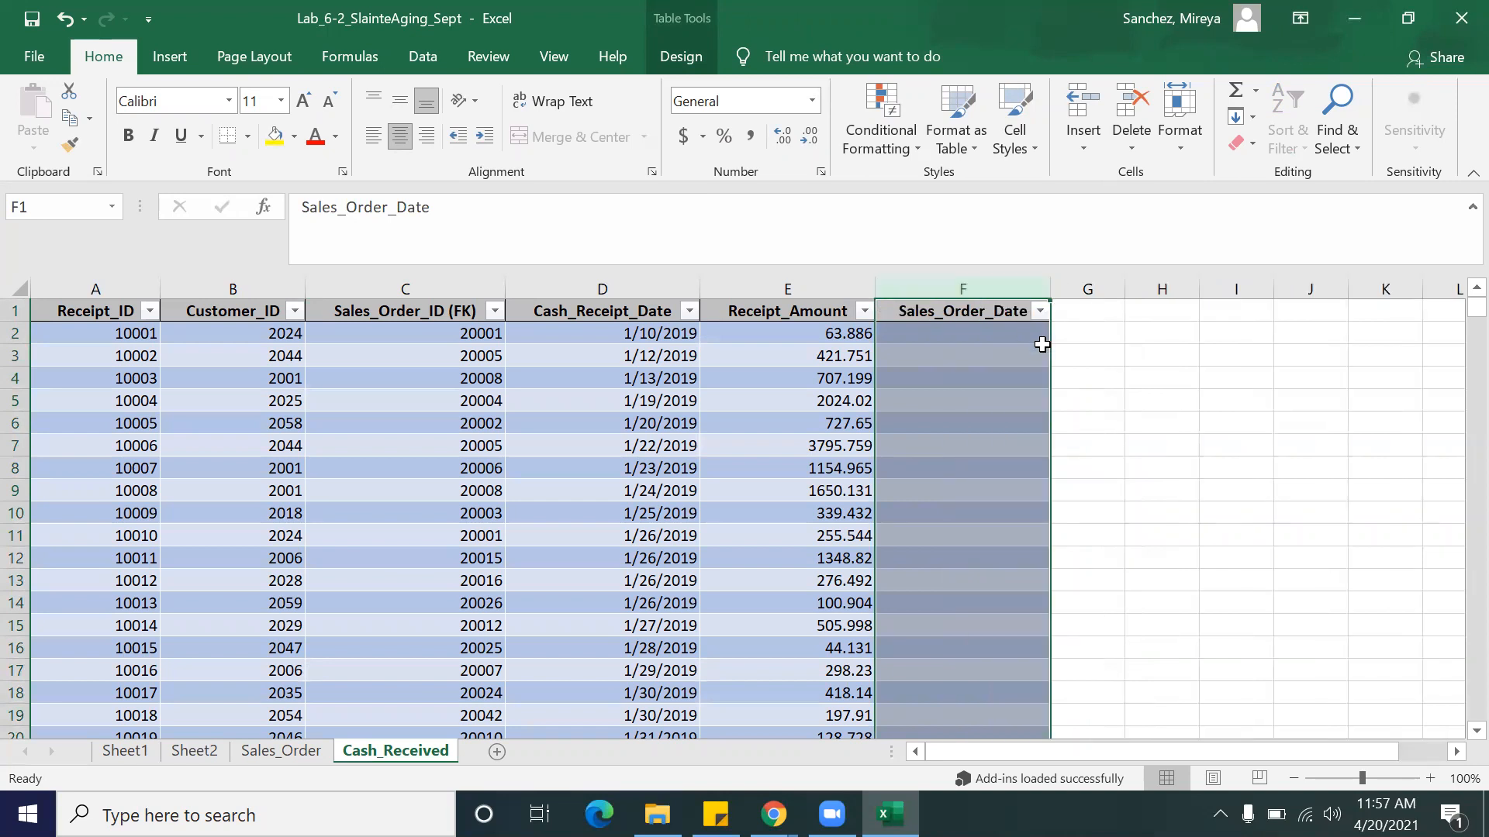
left_click(1077, 358)
left_click(1110, 375)
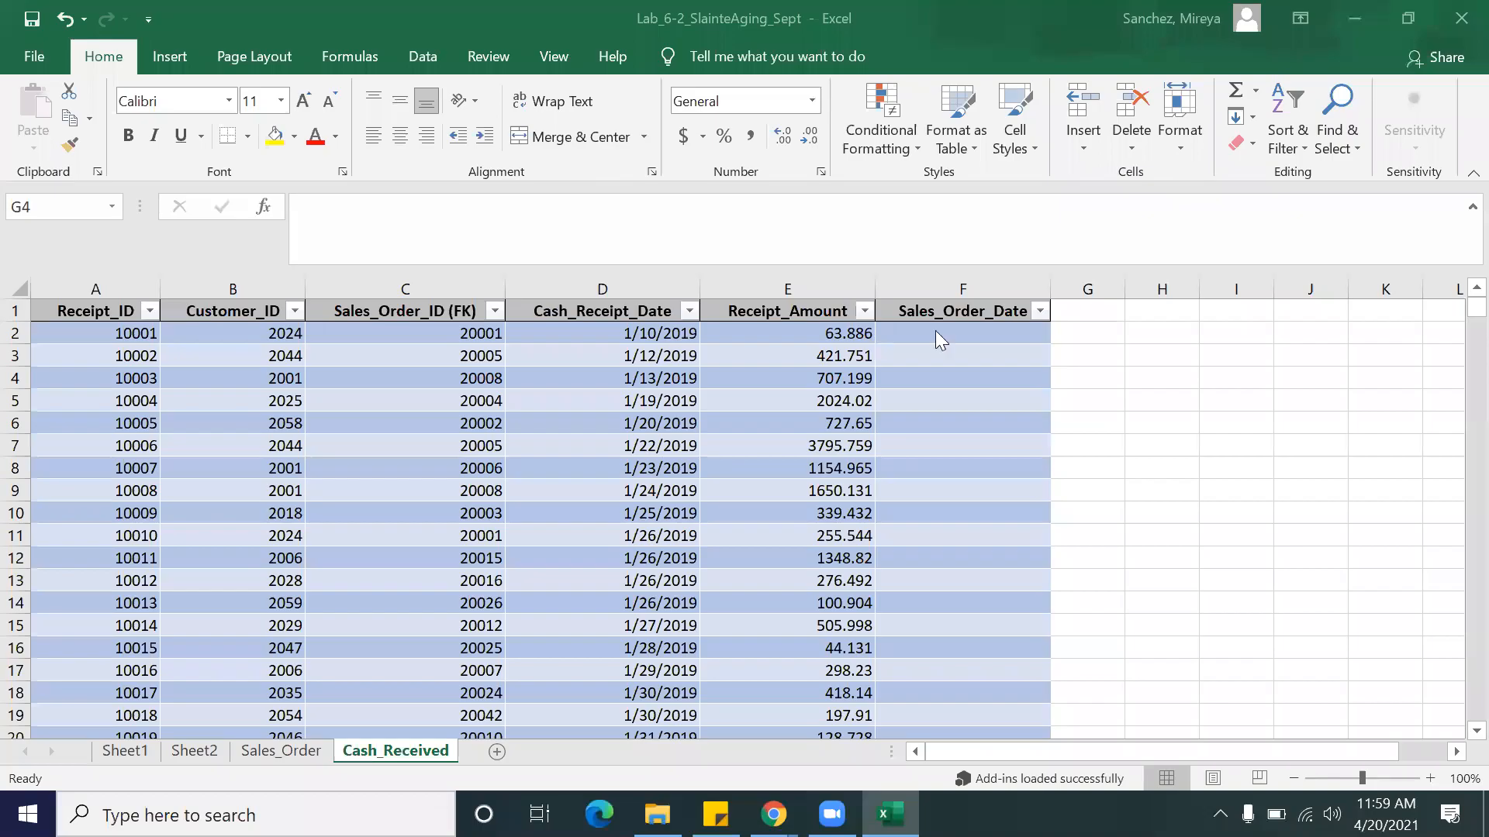
Step: Enter a VLOOKUP formula in cell F2 that looks up Sales_Order_ID (FK) in the Sales_Order table and returns column 2
left_click(937, 334)
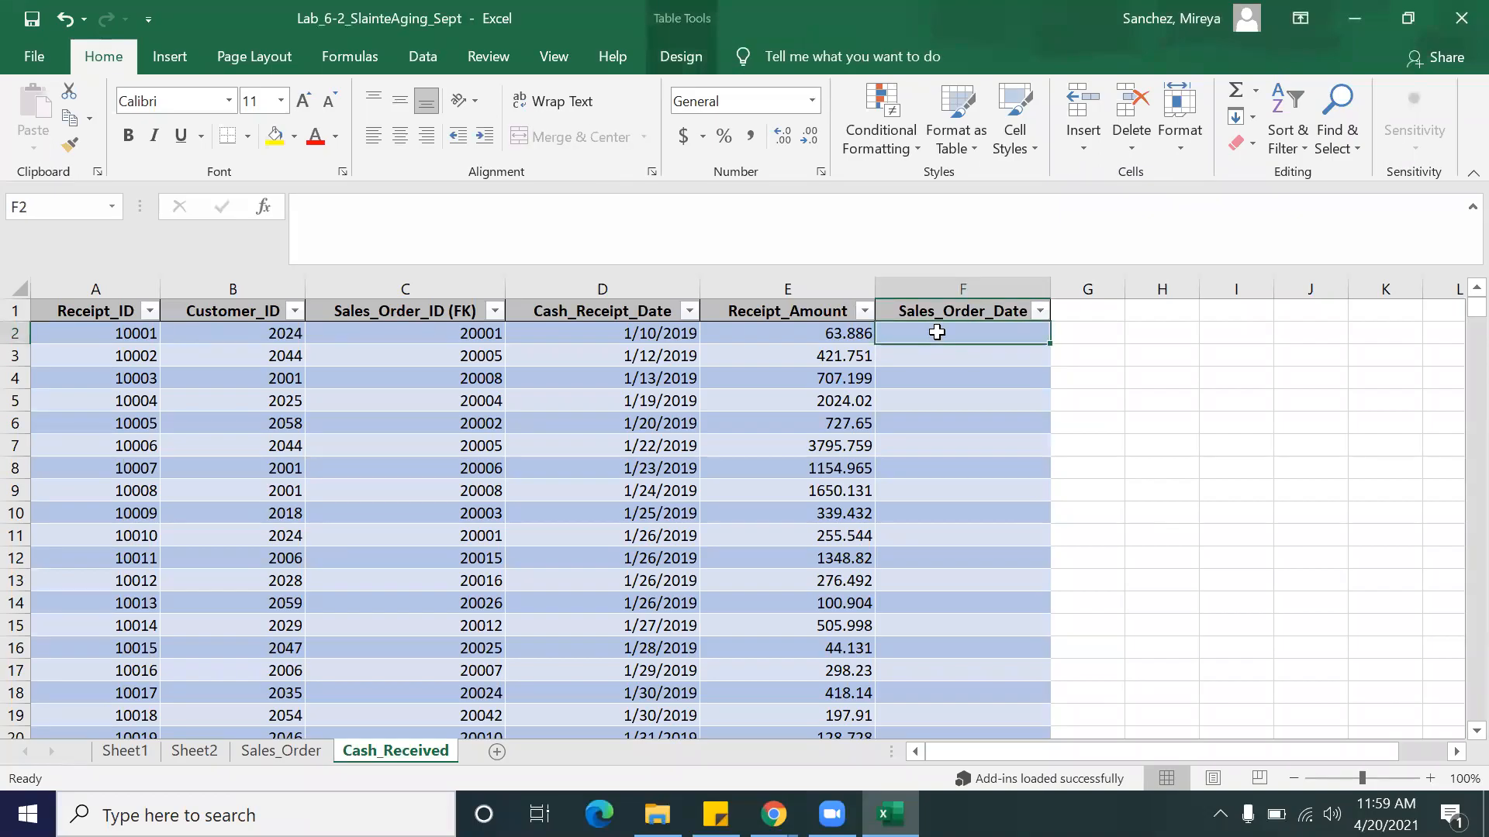
type("=")
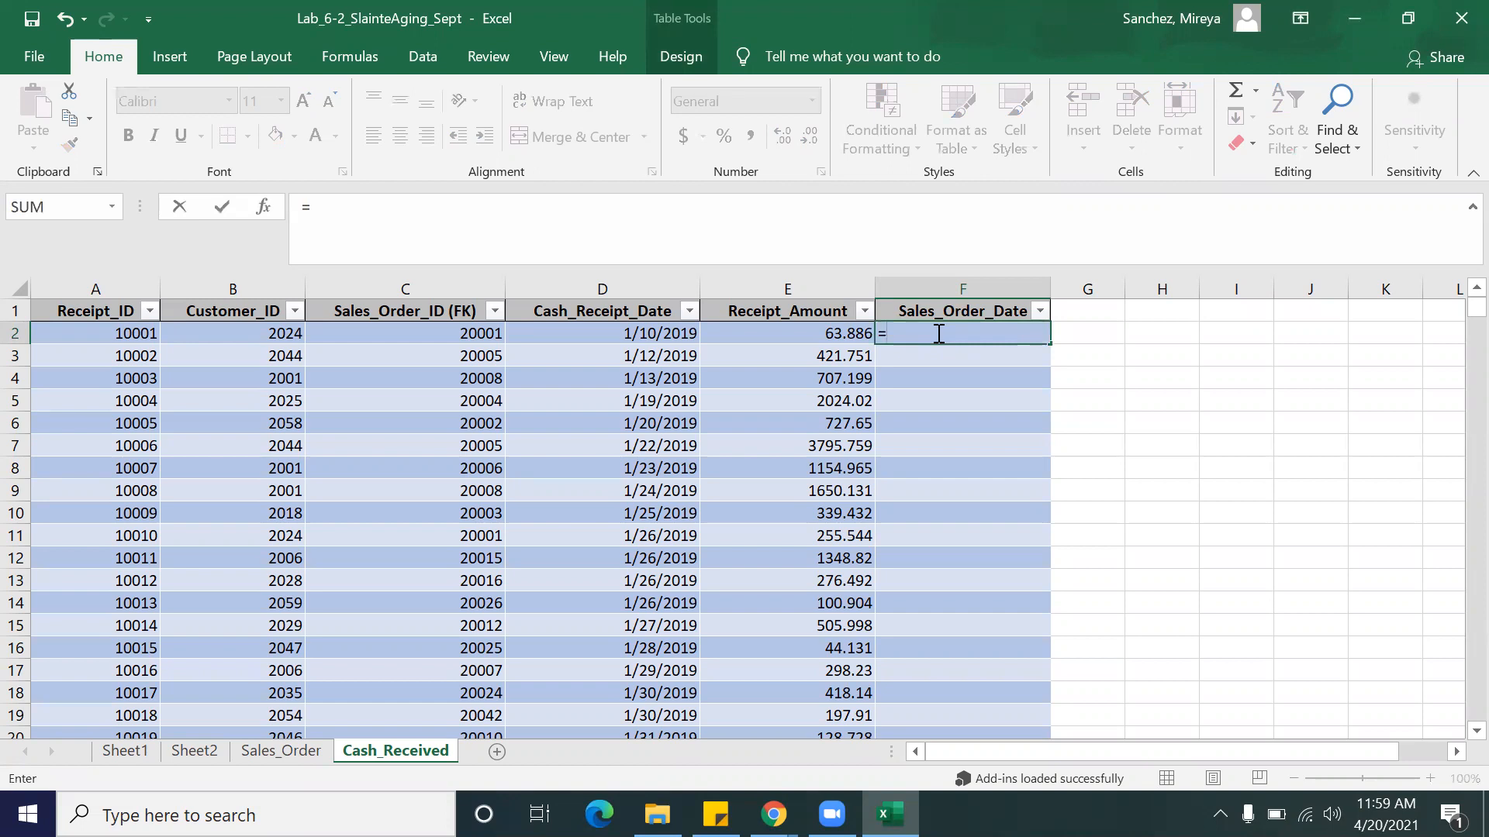
type("vlo")
key("Tab")
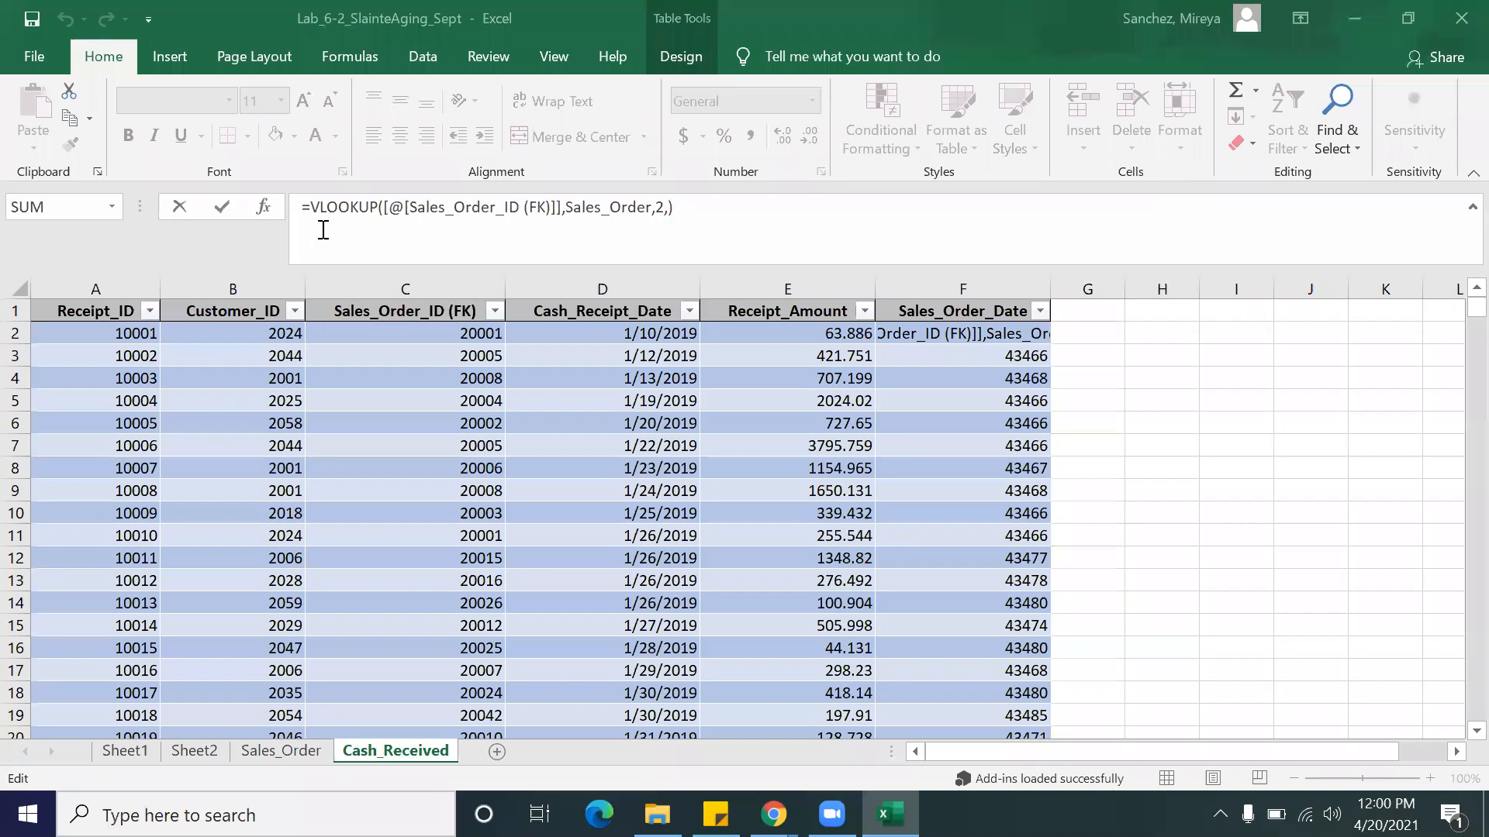
Step: Try to set the range lookup argument of the VLOOKUP formula in cell F2 to FALSE for an exact match
left_click(487, 203)
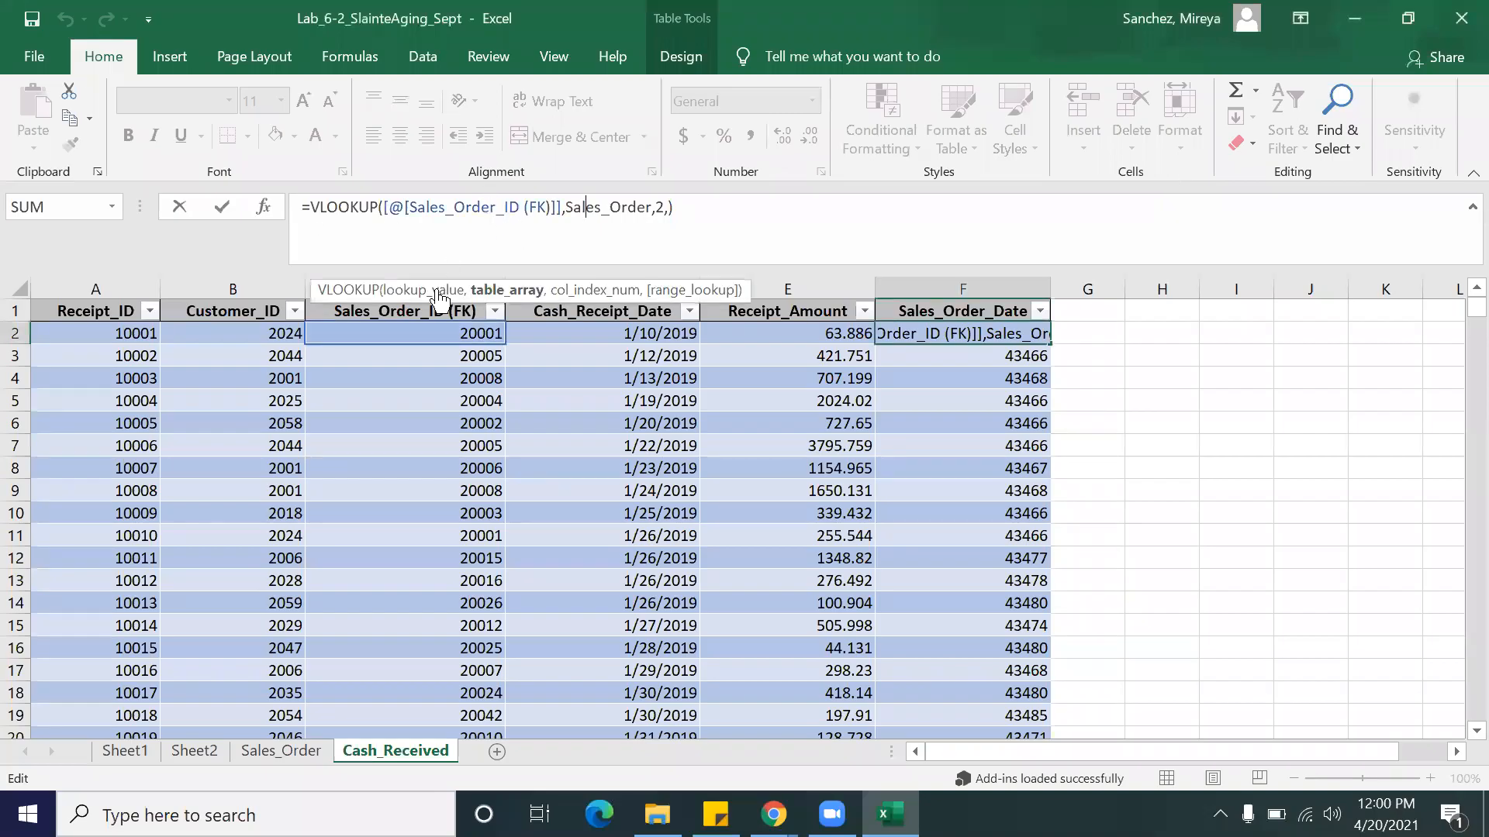
left_click(481, 207)
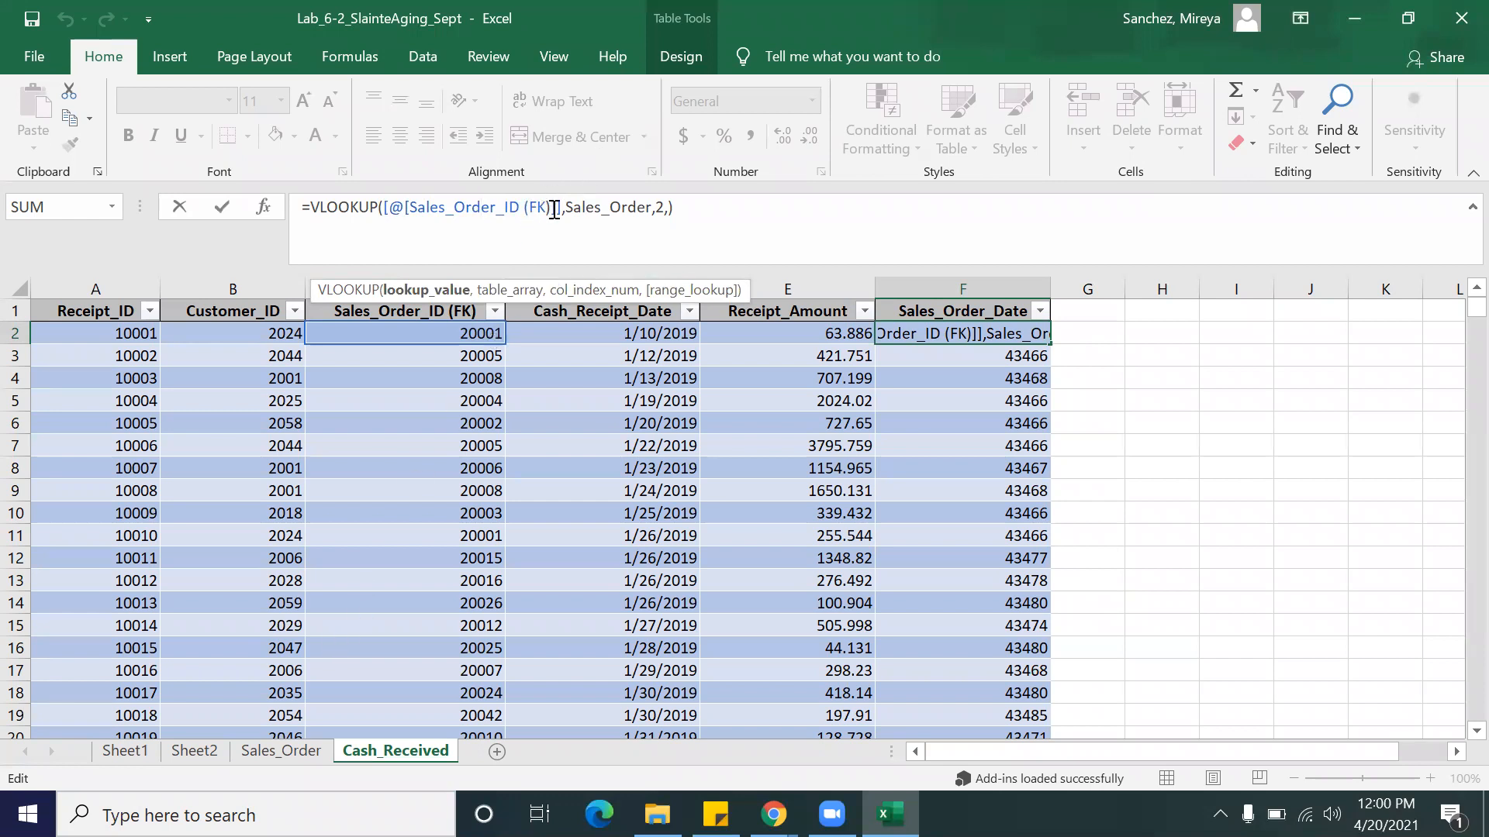
left_click(588, 208)
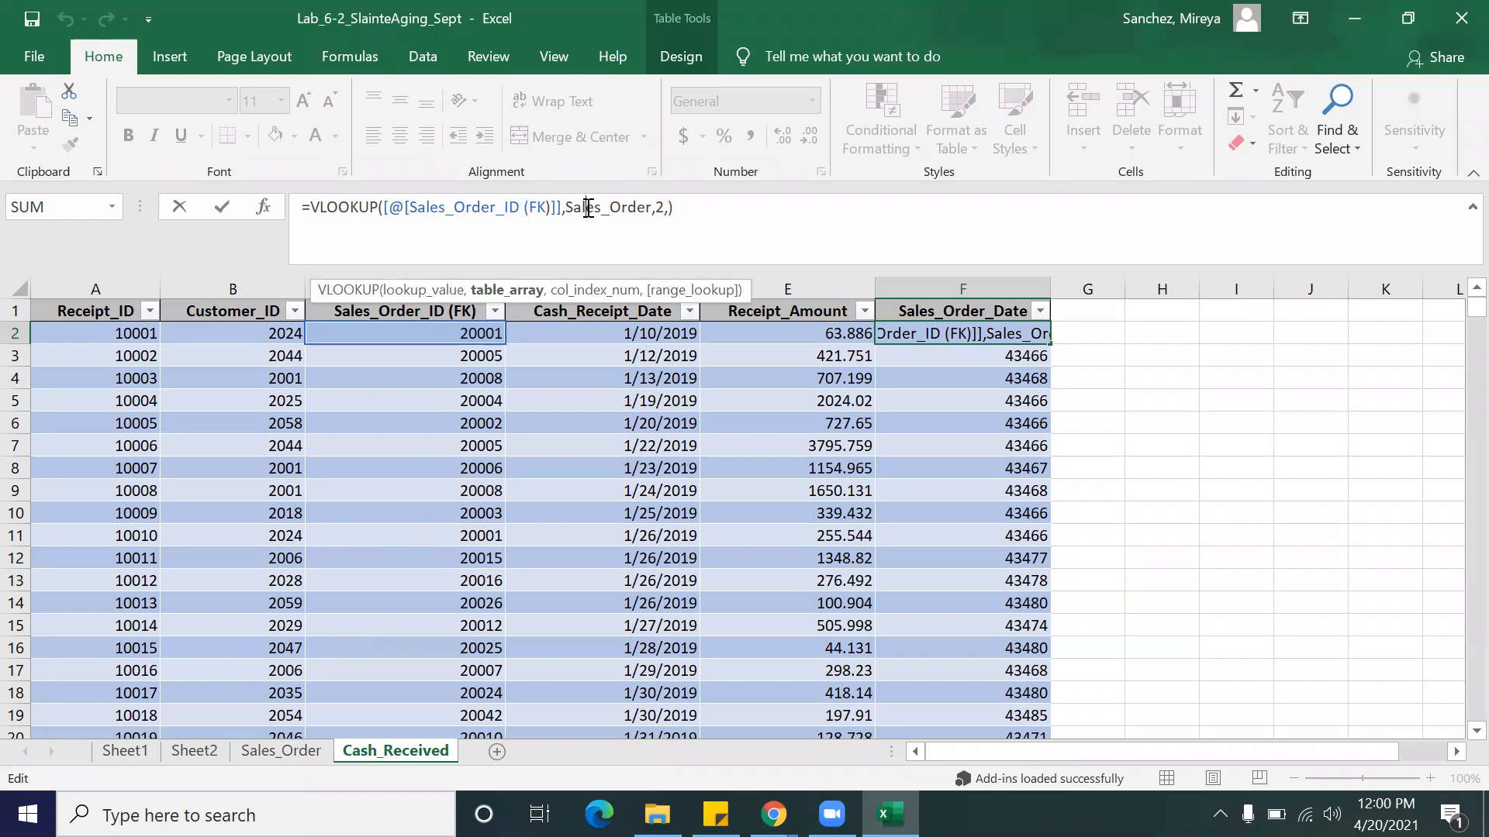
left_click(663, 208)
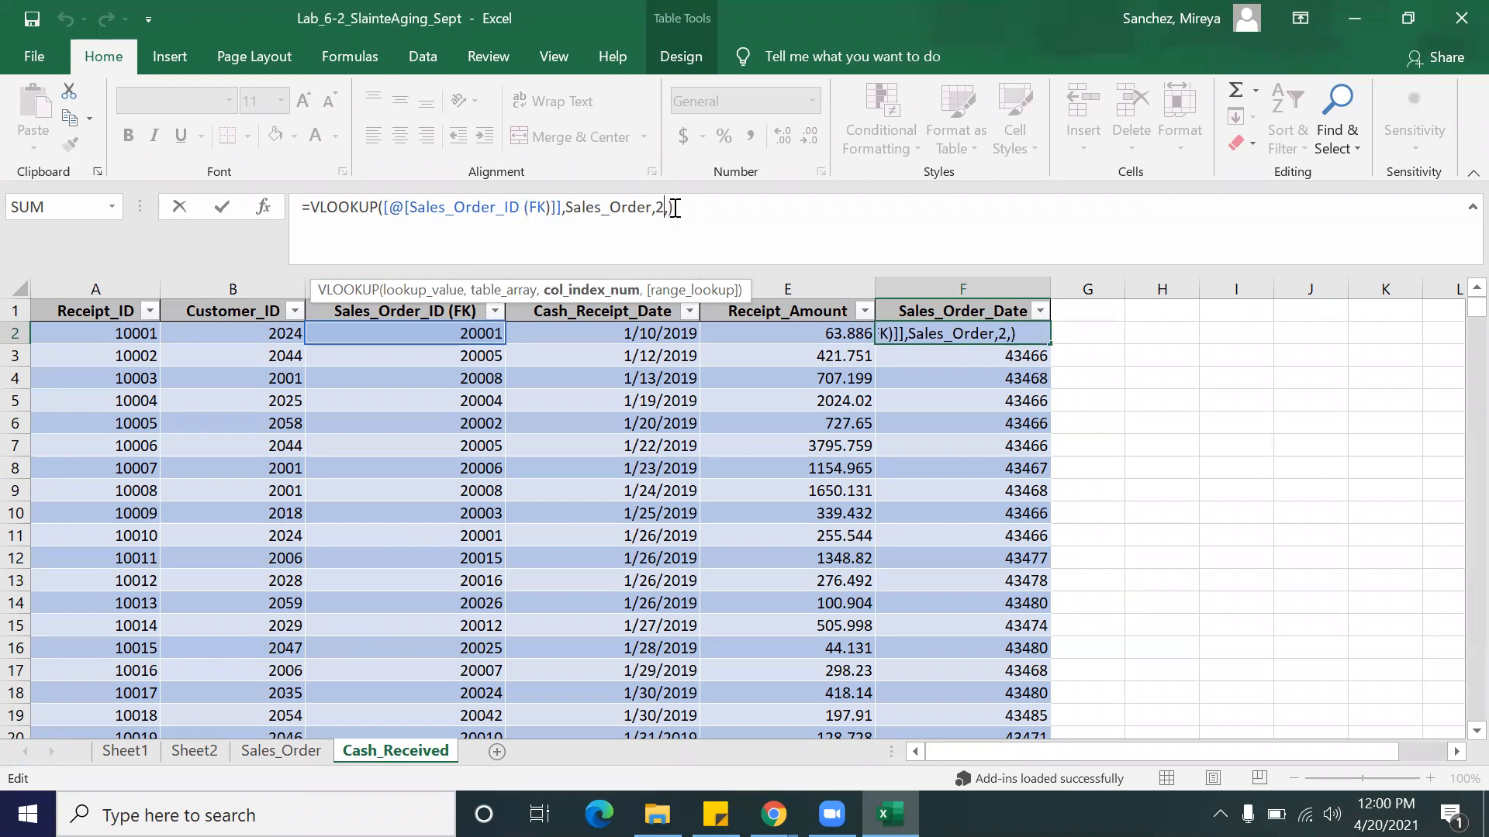
left_click(670, 213)
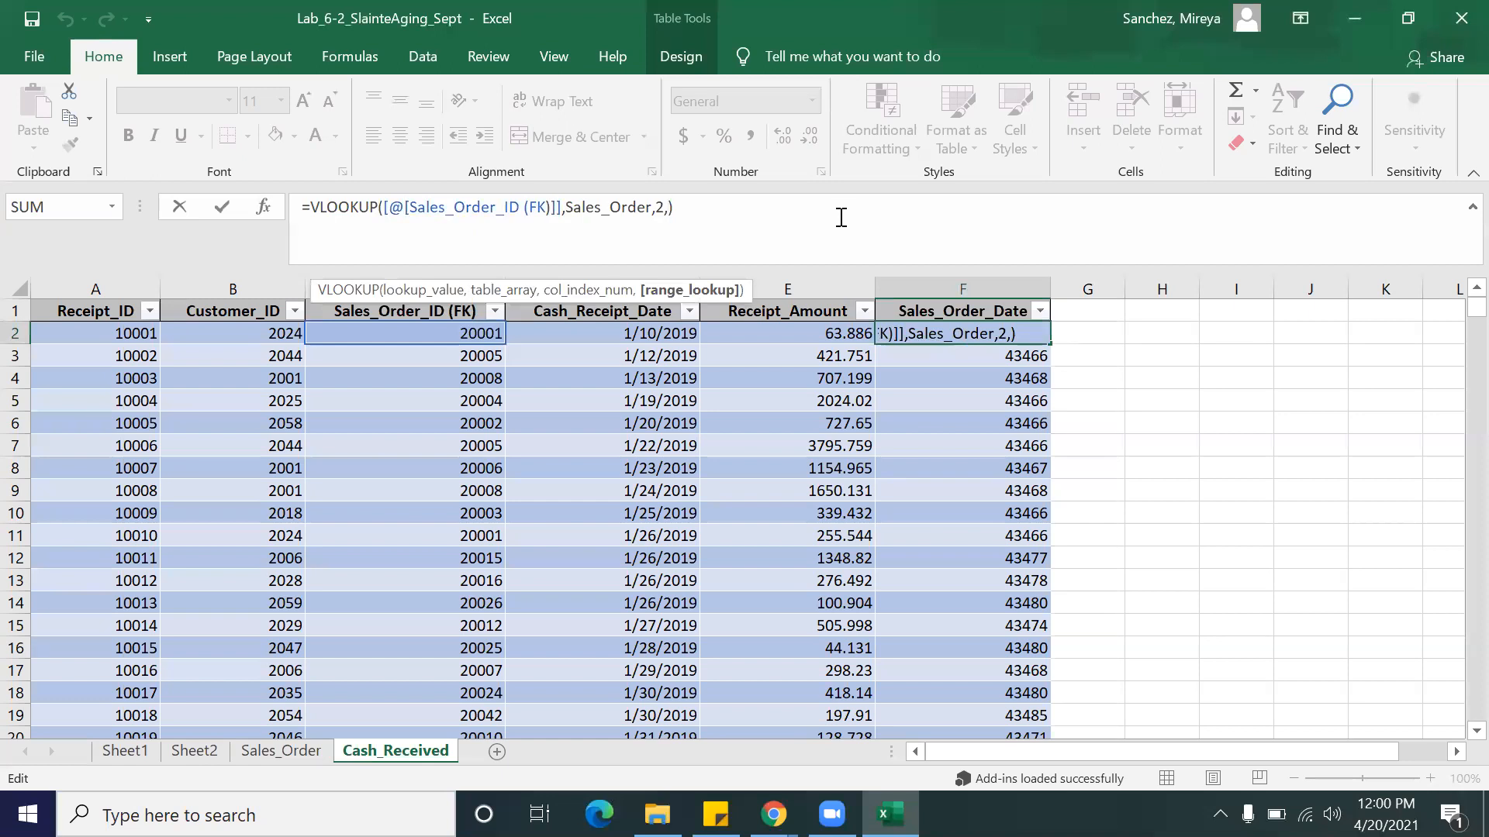
type("Fa")
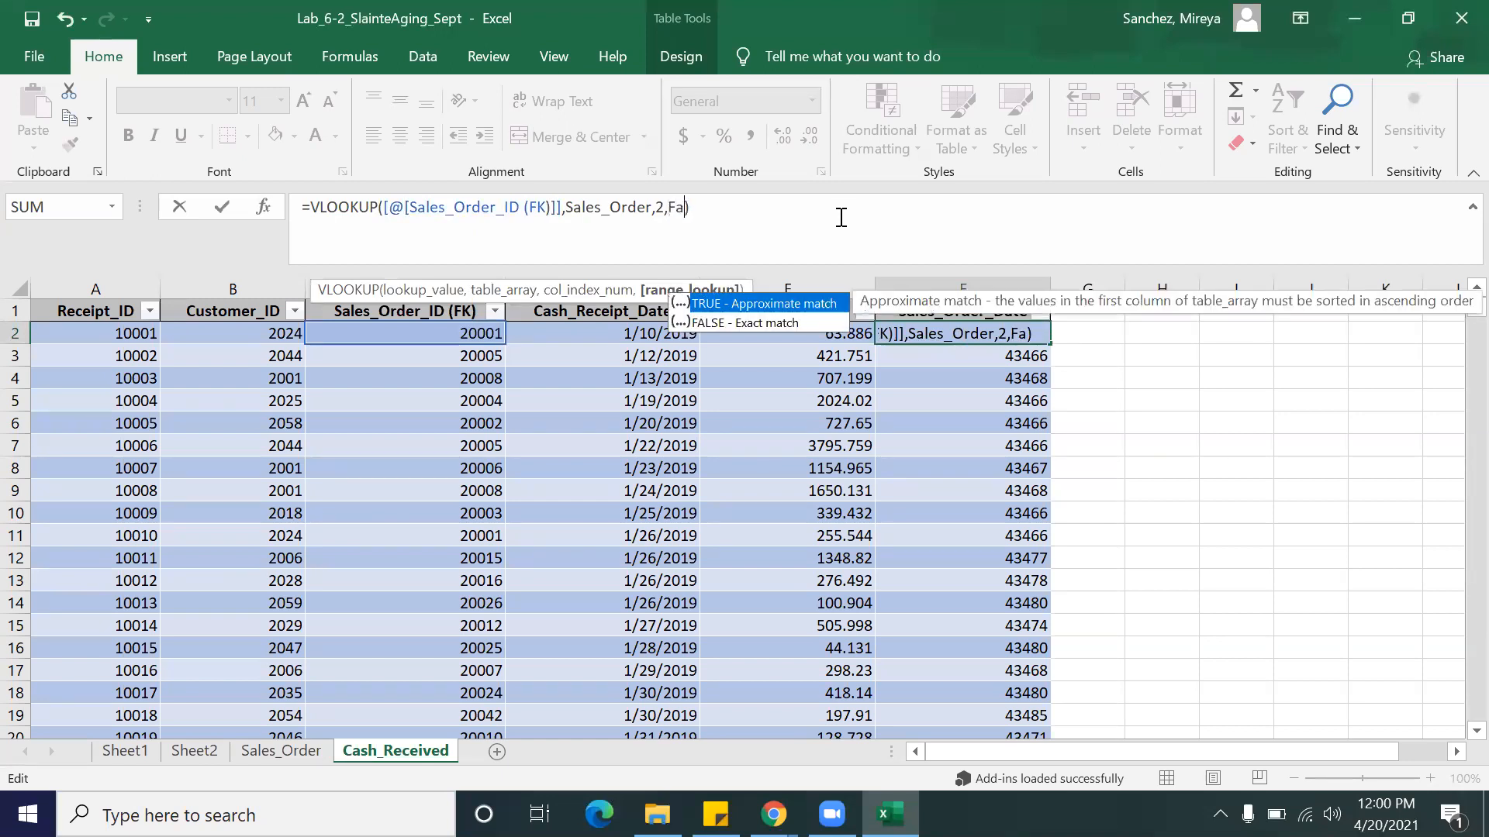
left_click(733, 324)
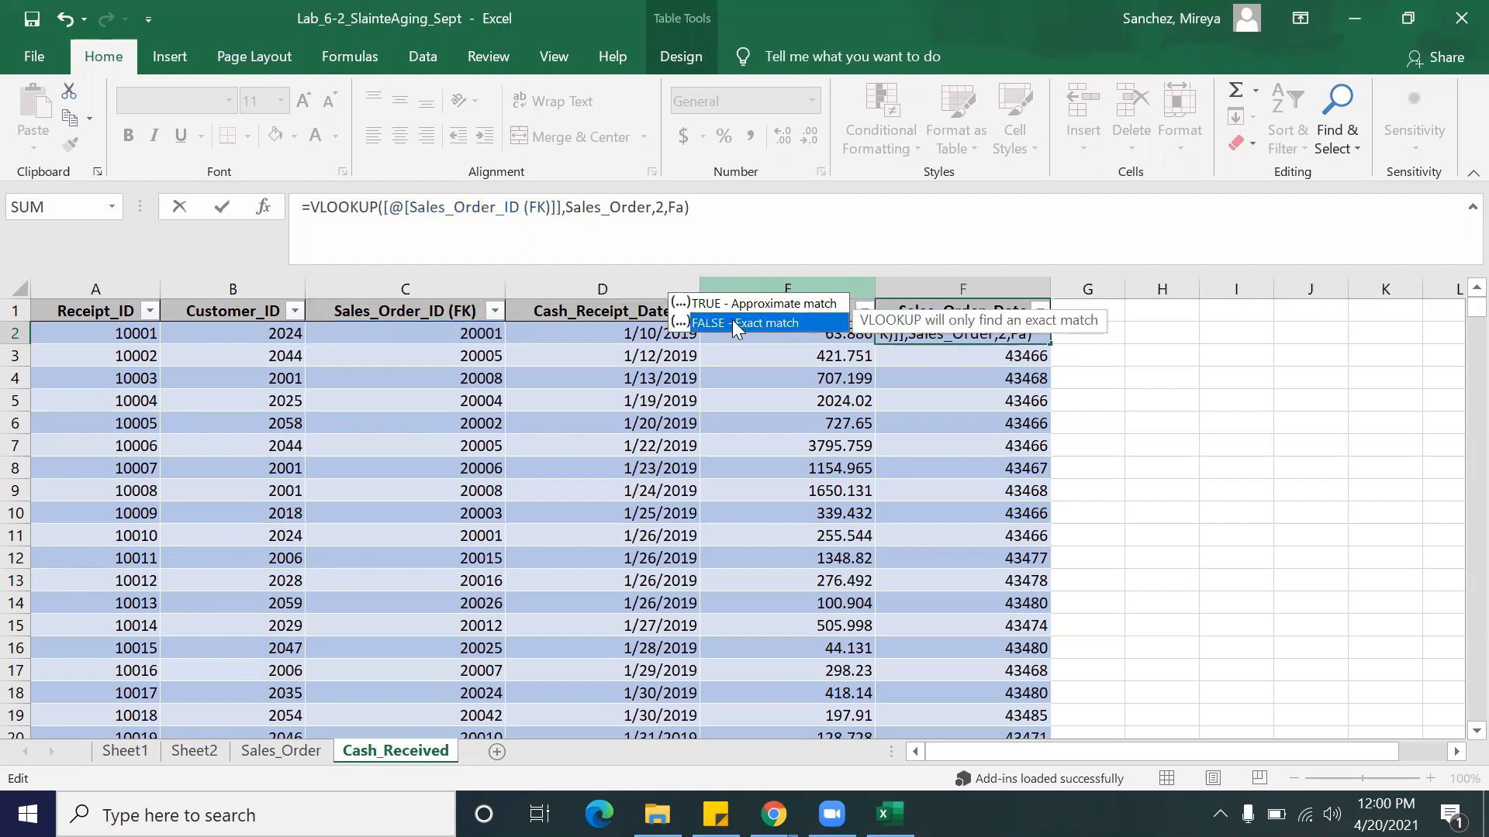
key("Return")
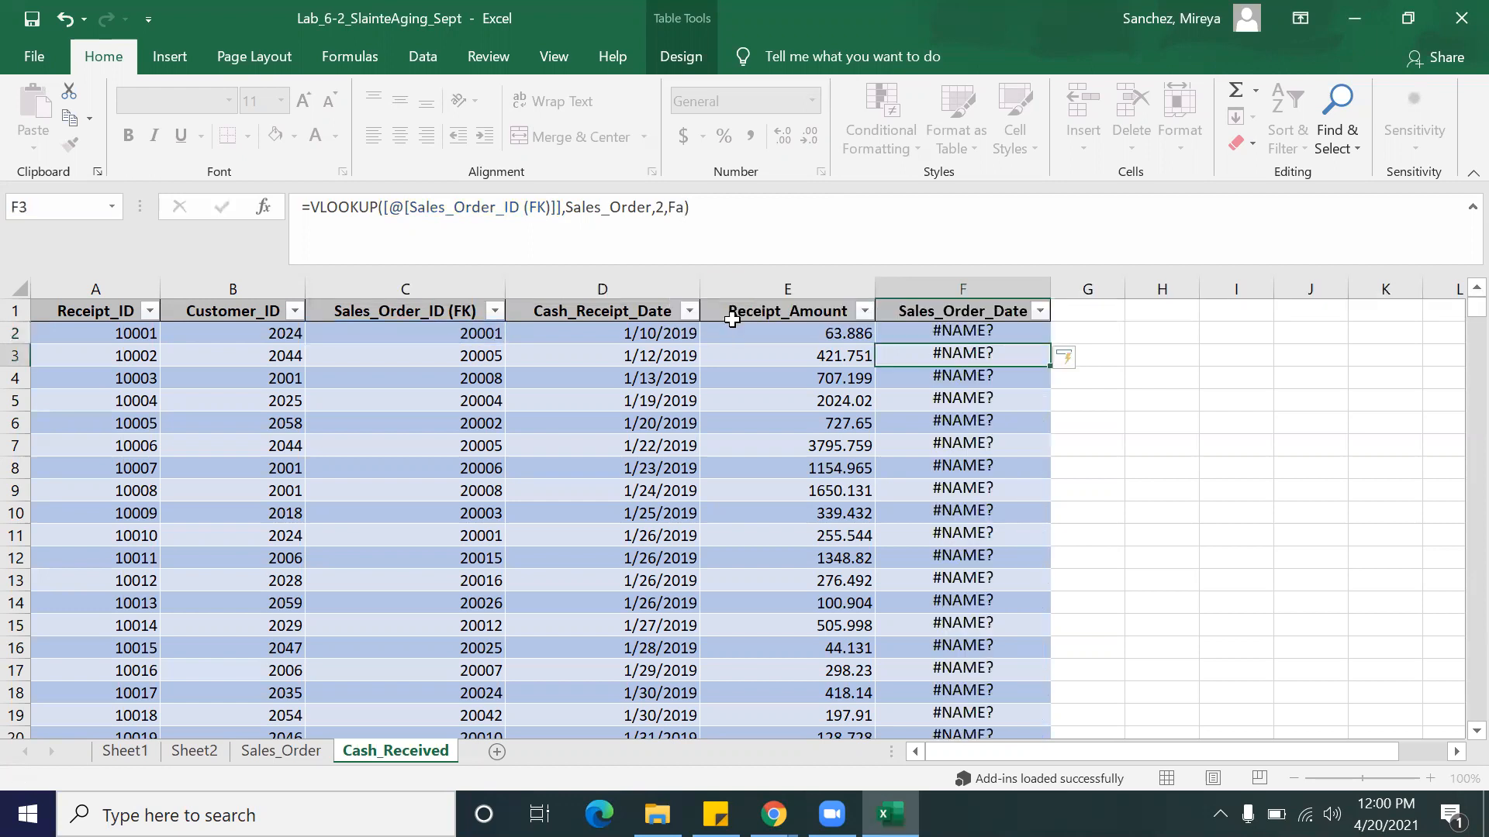
Step: Correct the last argument of the Sales_Order_Date column's VLOOKUP formula to FALSE
left_click(684, 207)
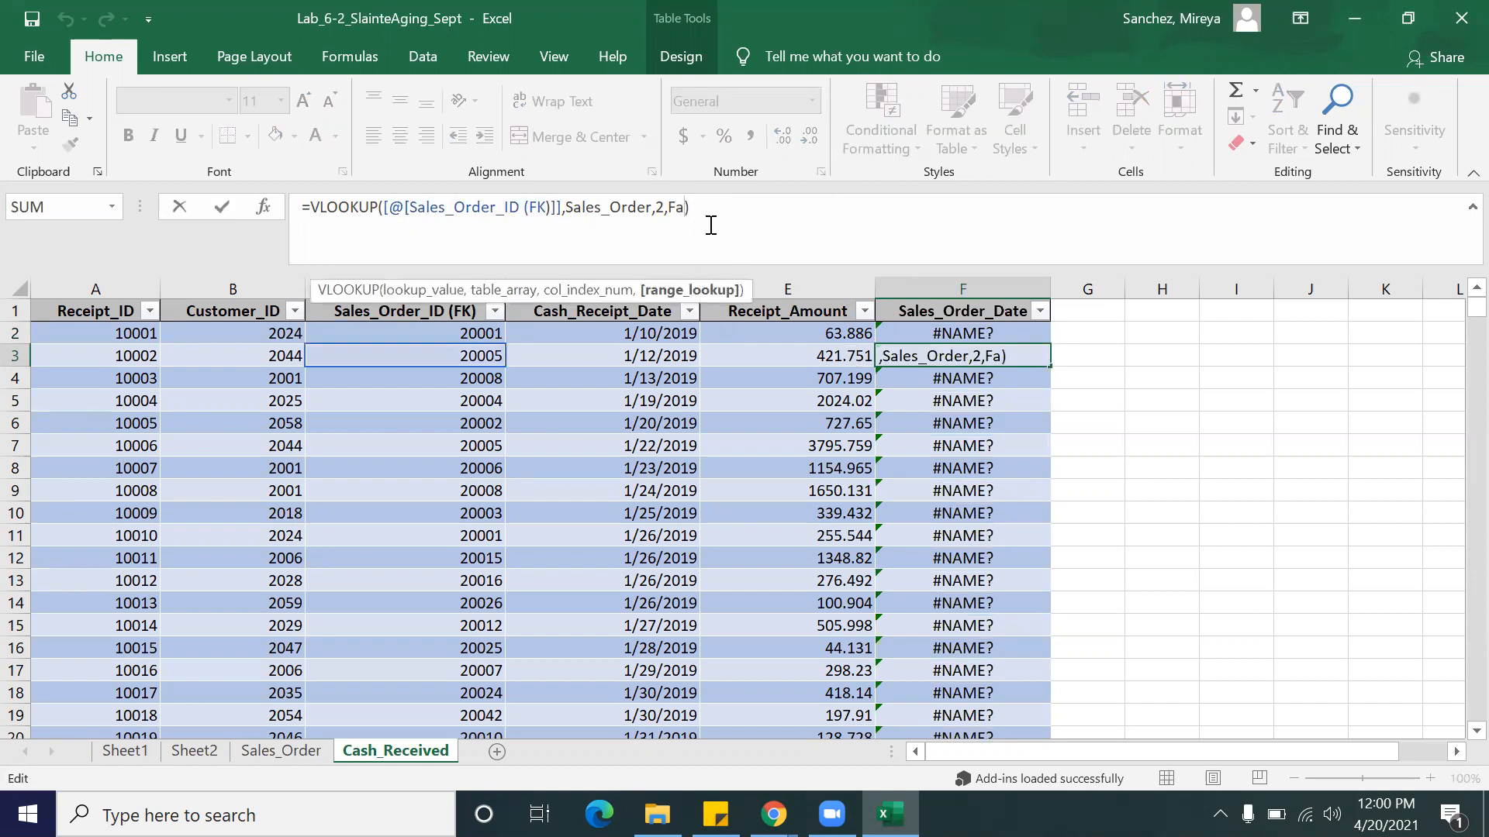
type("ls")
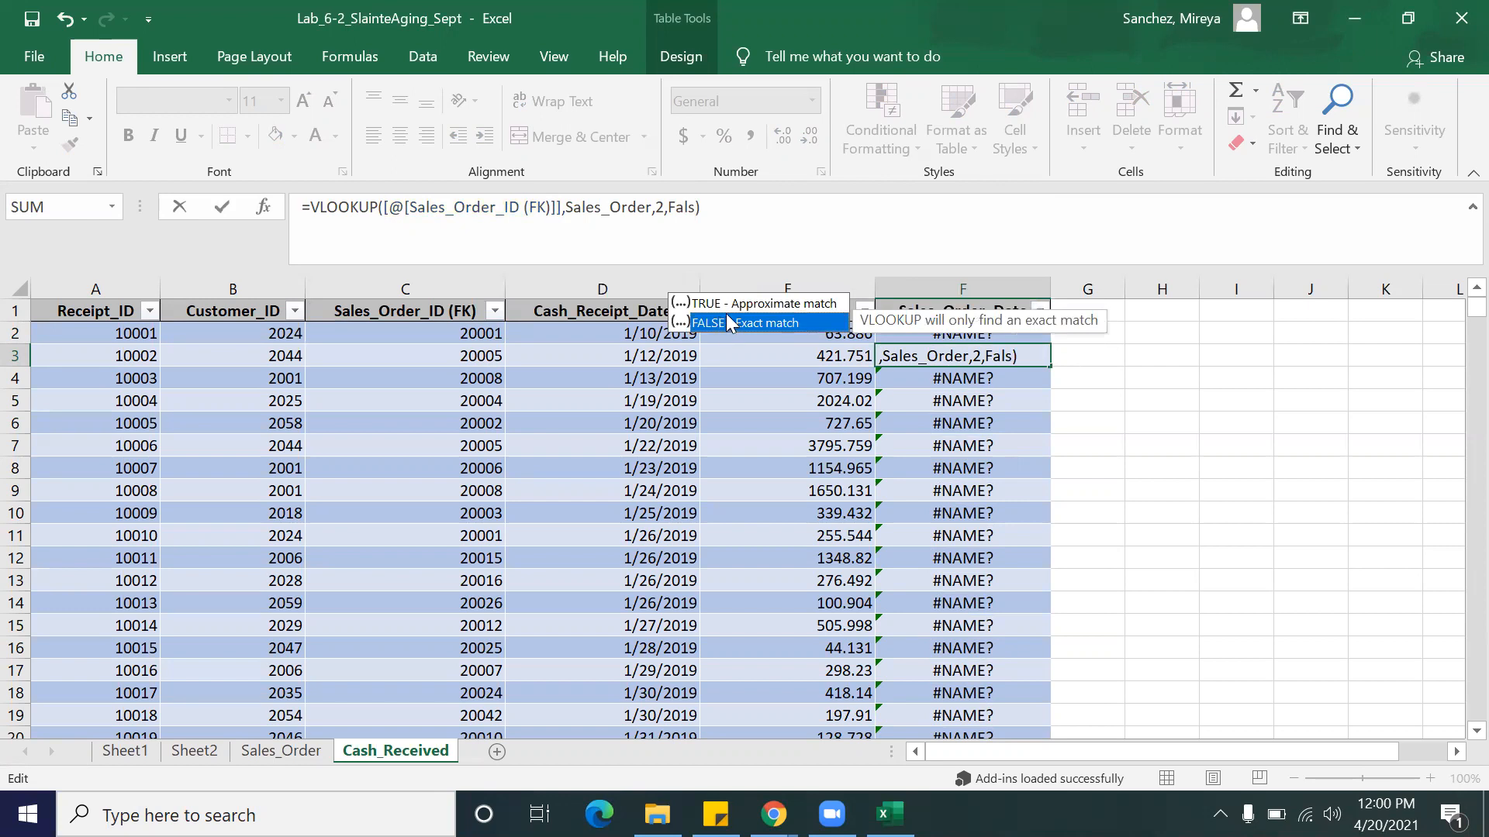
key("Return")
key("Return")
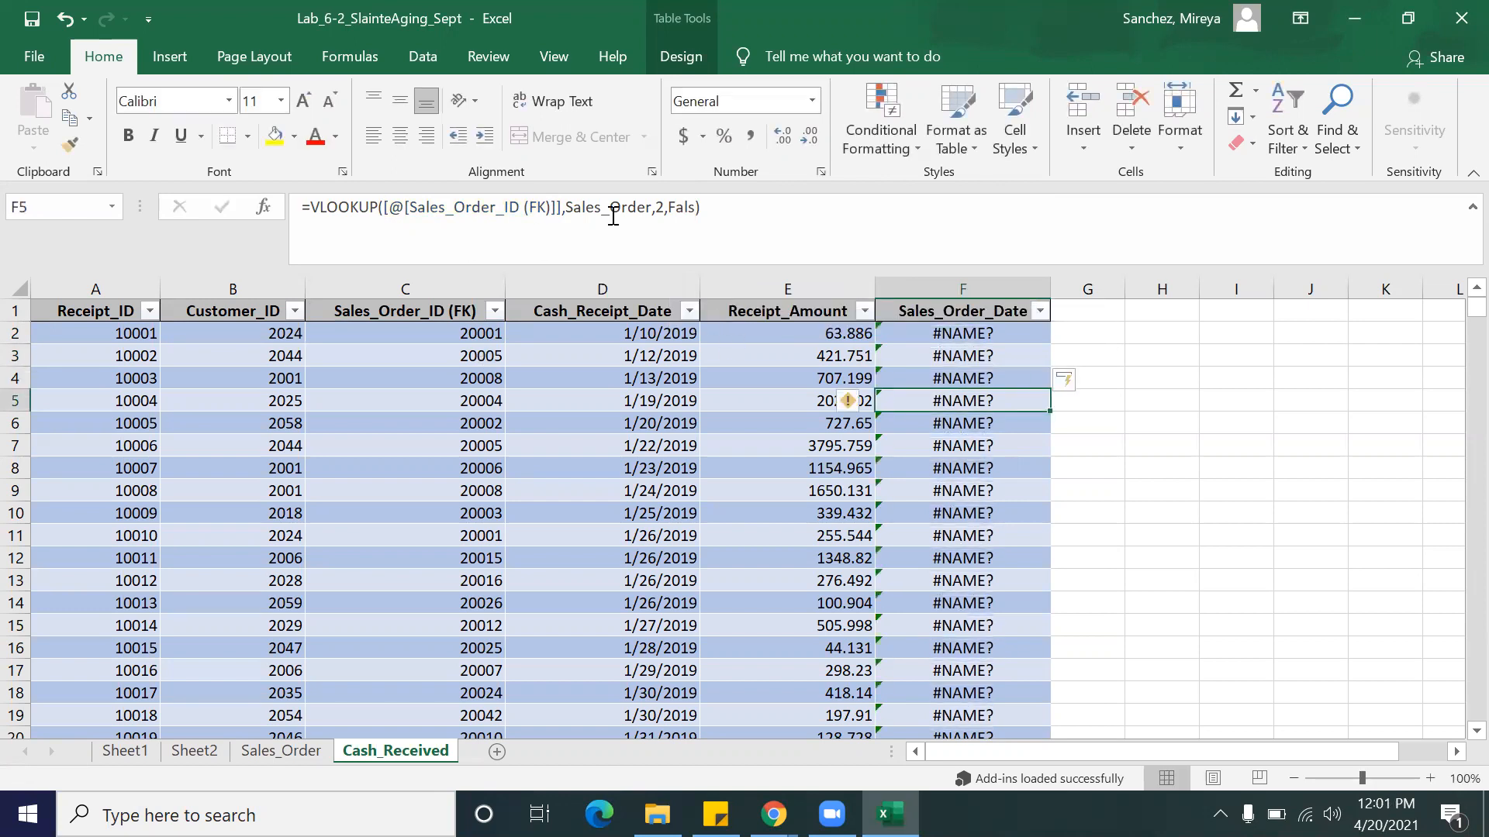
left_click(695, 210)
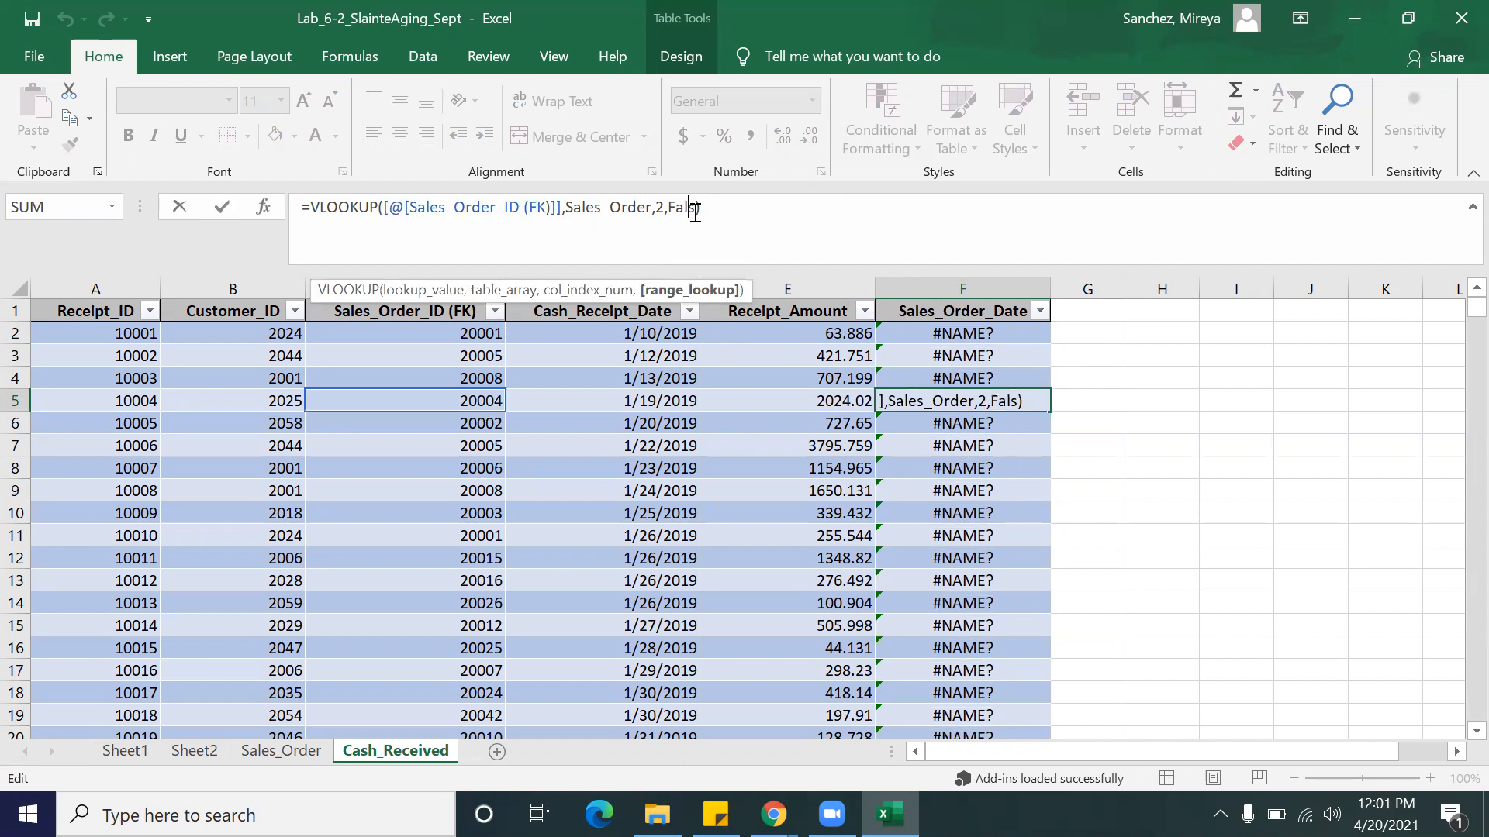
type("e")
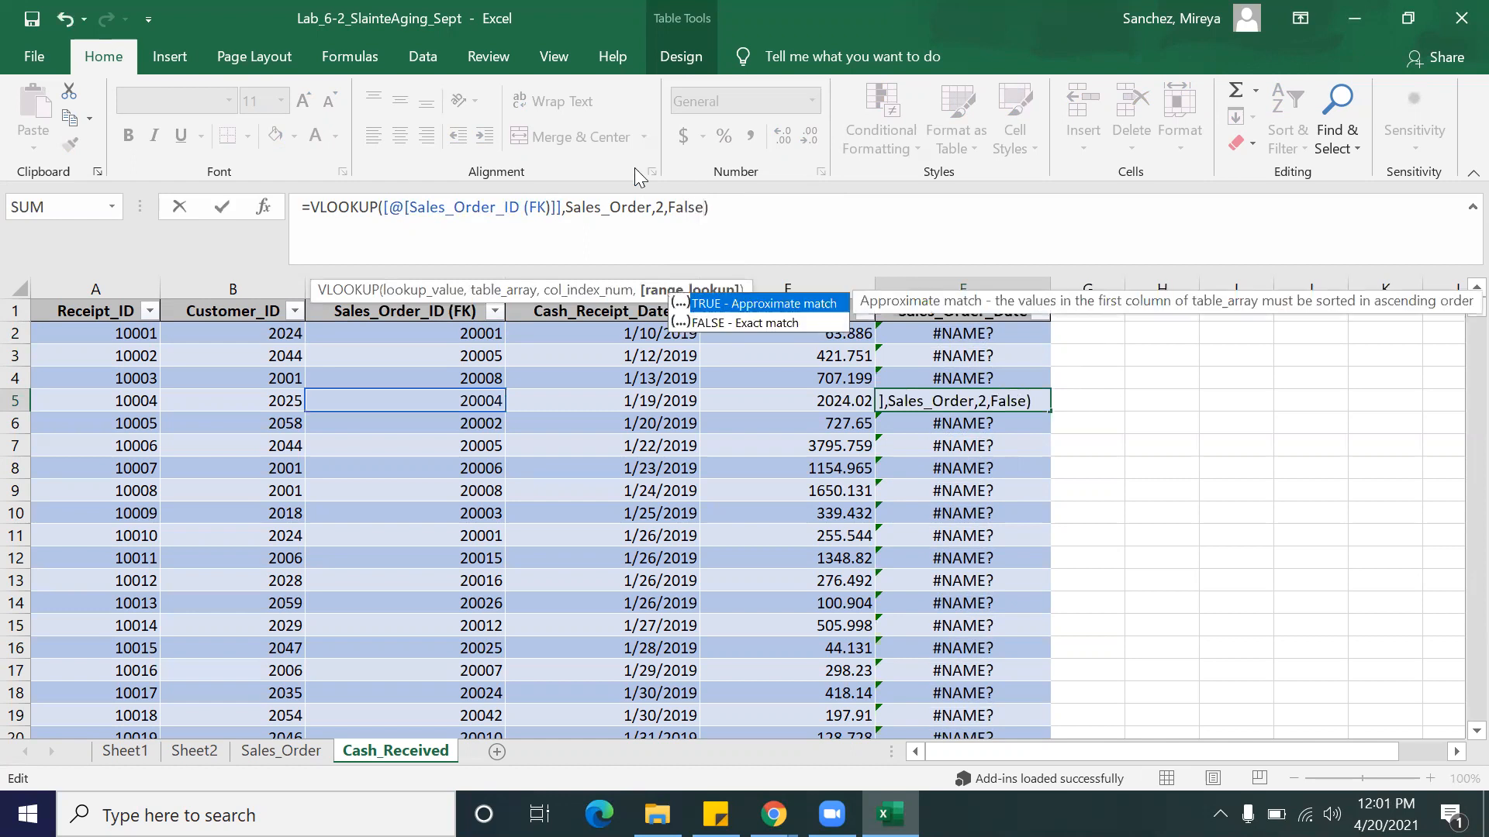
key("Down")
key("Return")
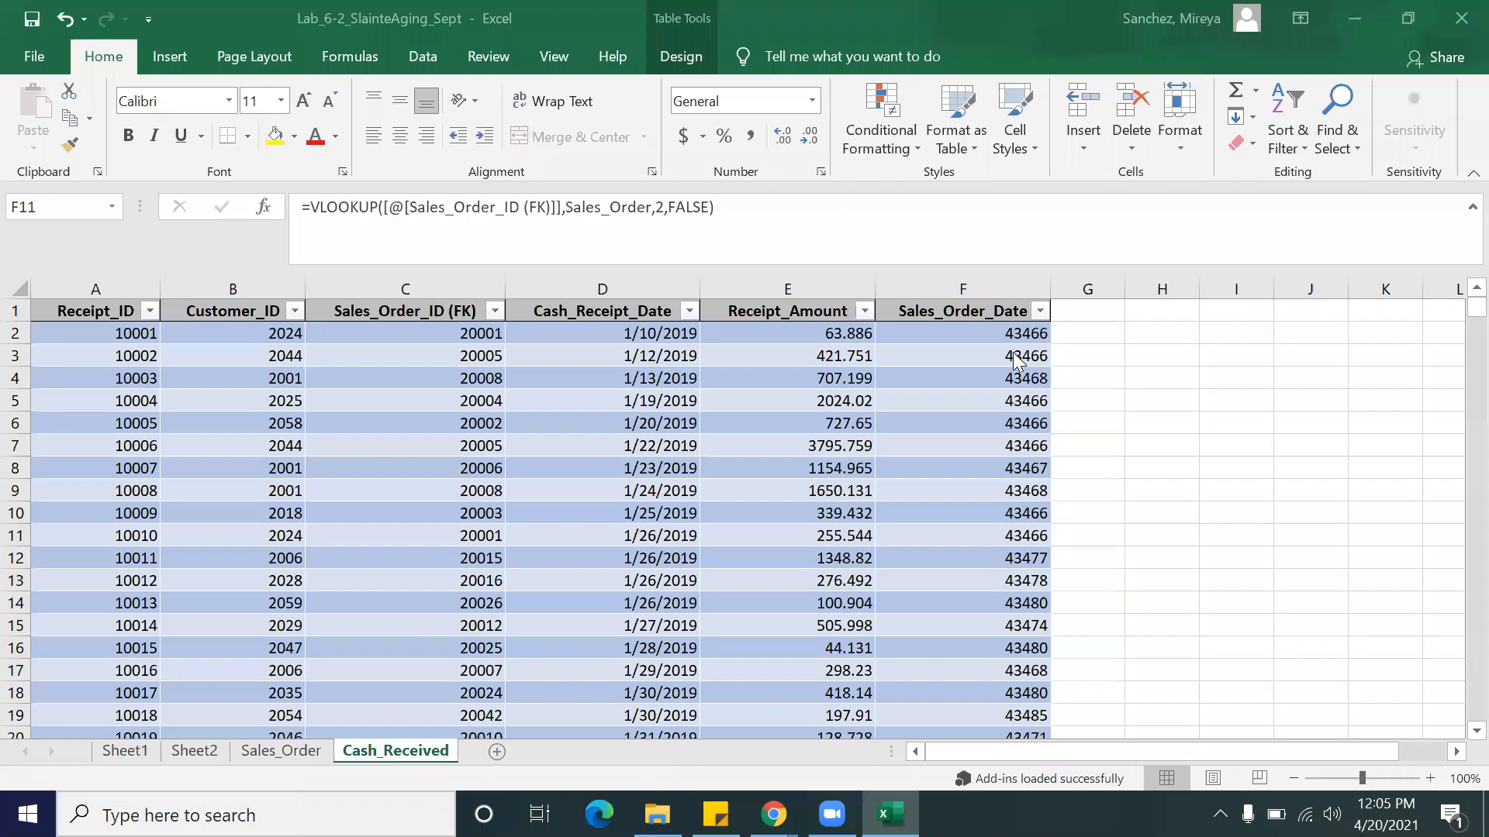
Step: Format the Sales_Order_Date column of the Cash_Received table as Short Date
key("ctrl+space")
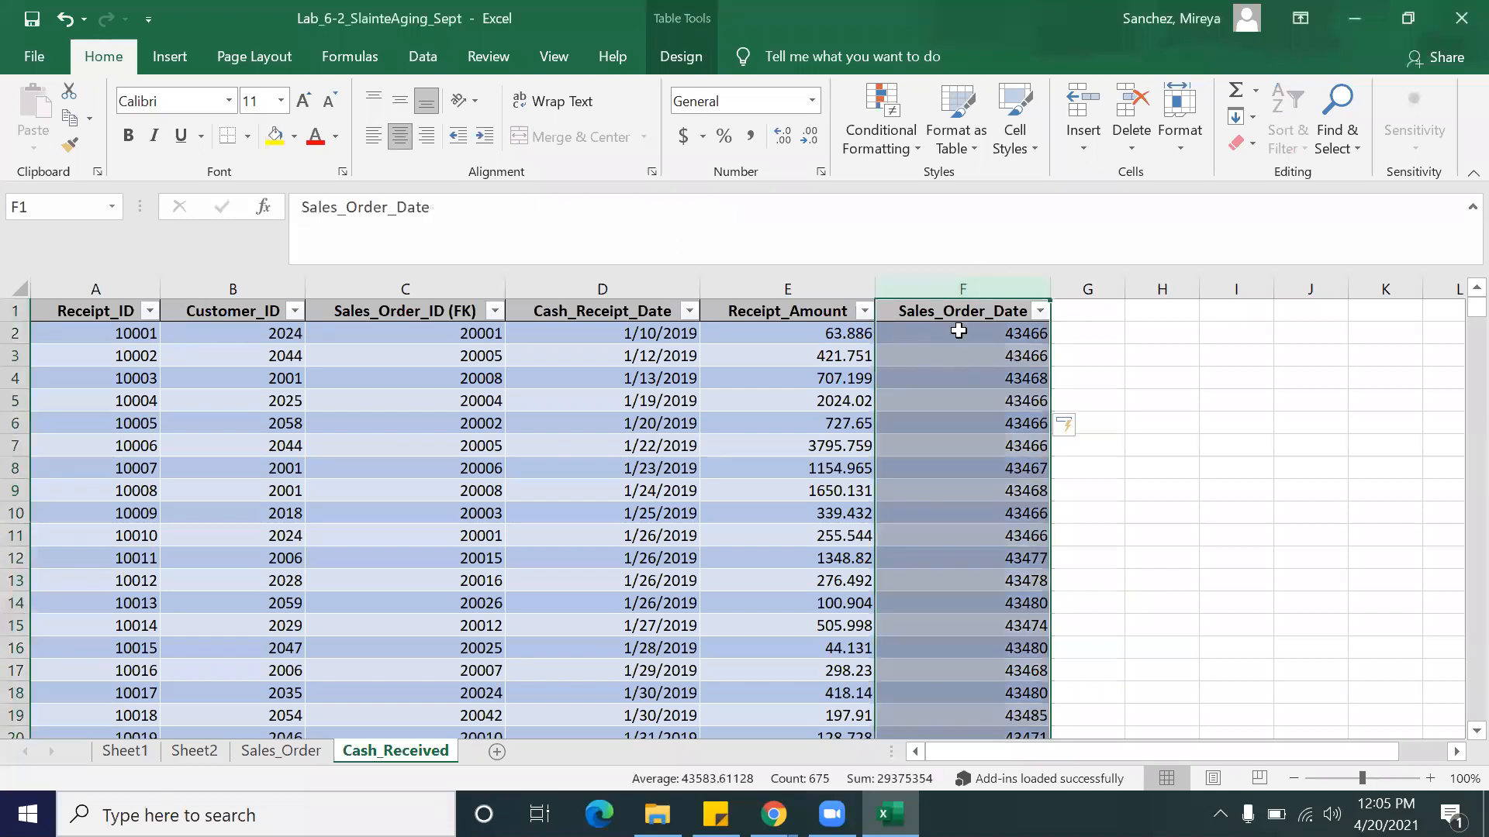
left_click_drag(1008, 333, 1008, 653)
left_click(981, 287)
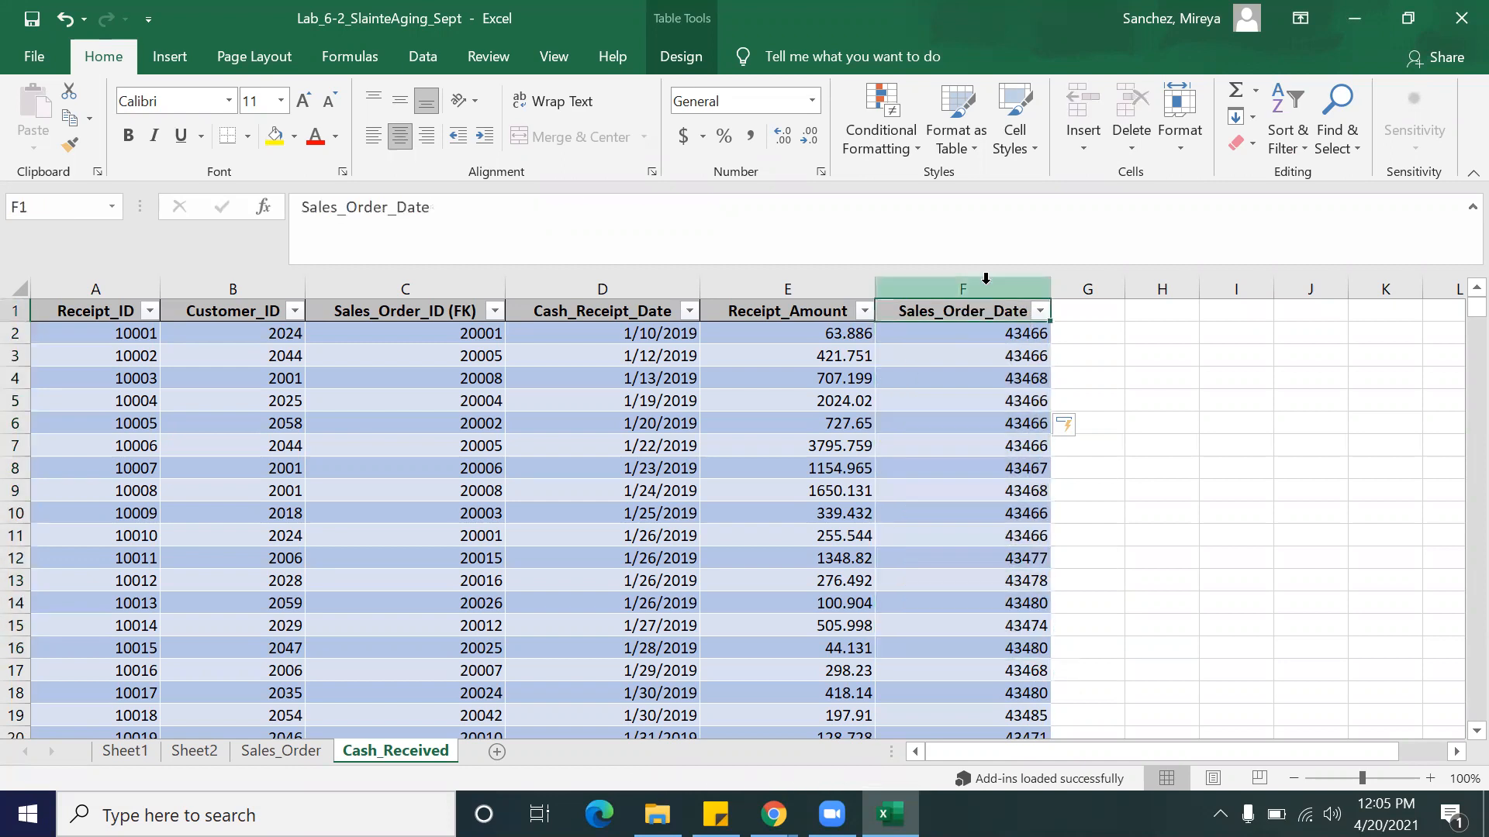
left_click(811, 100)
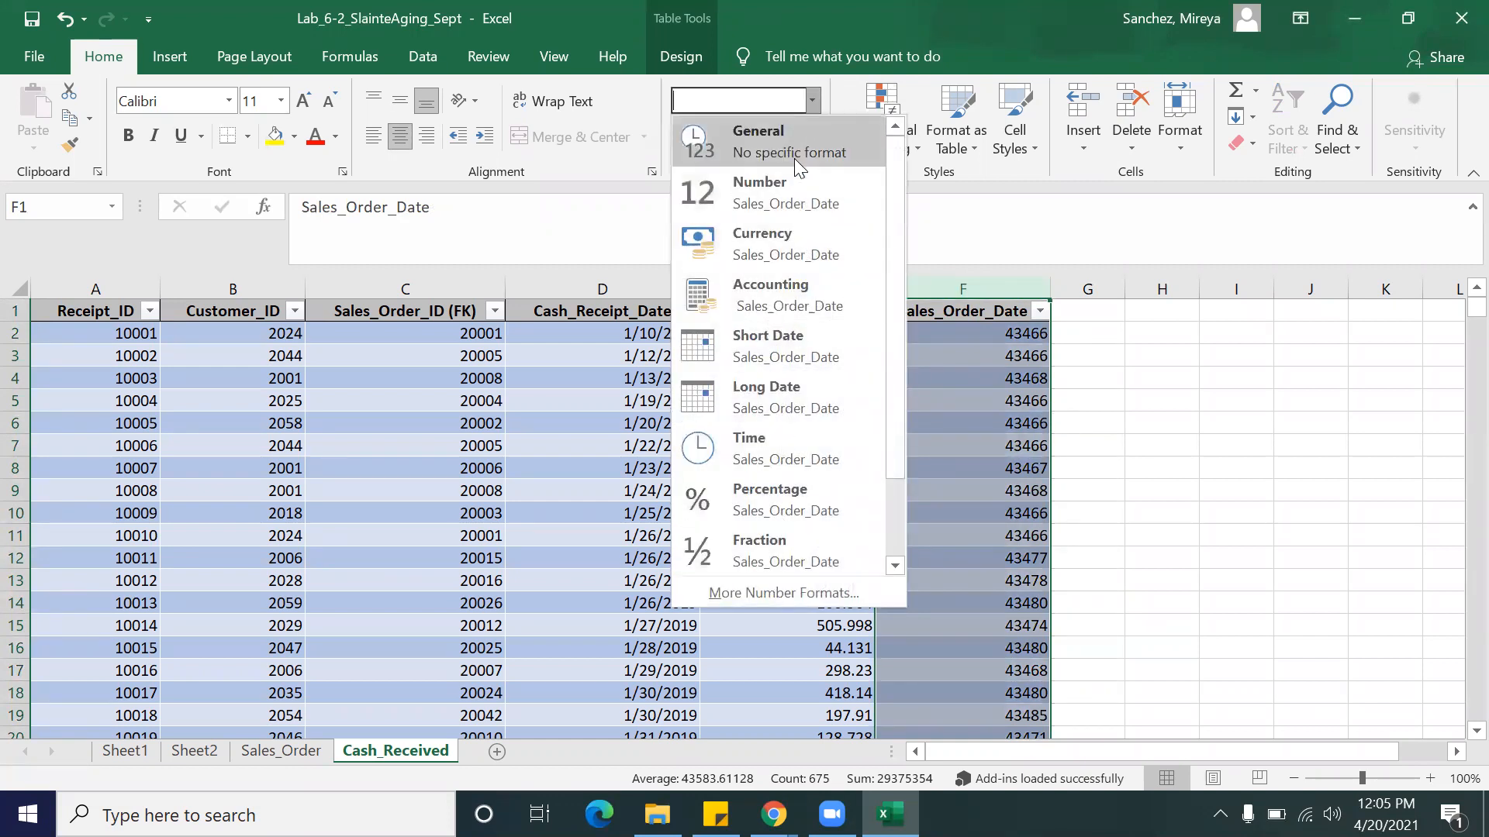
left_click(792, 341)
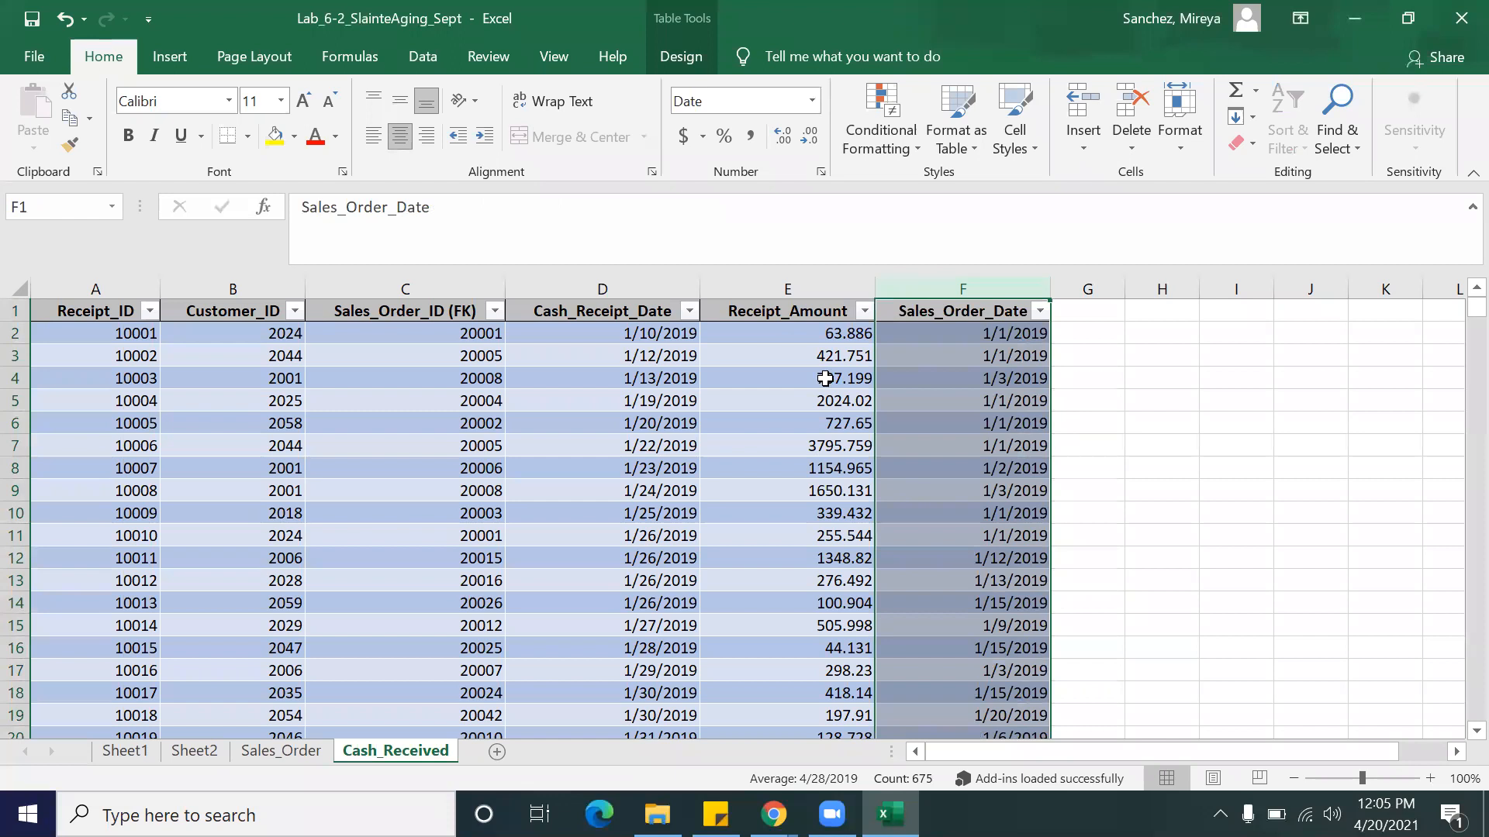
left_click(1192, 430)
left_click_drag(986, 333, 1014, 691)
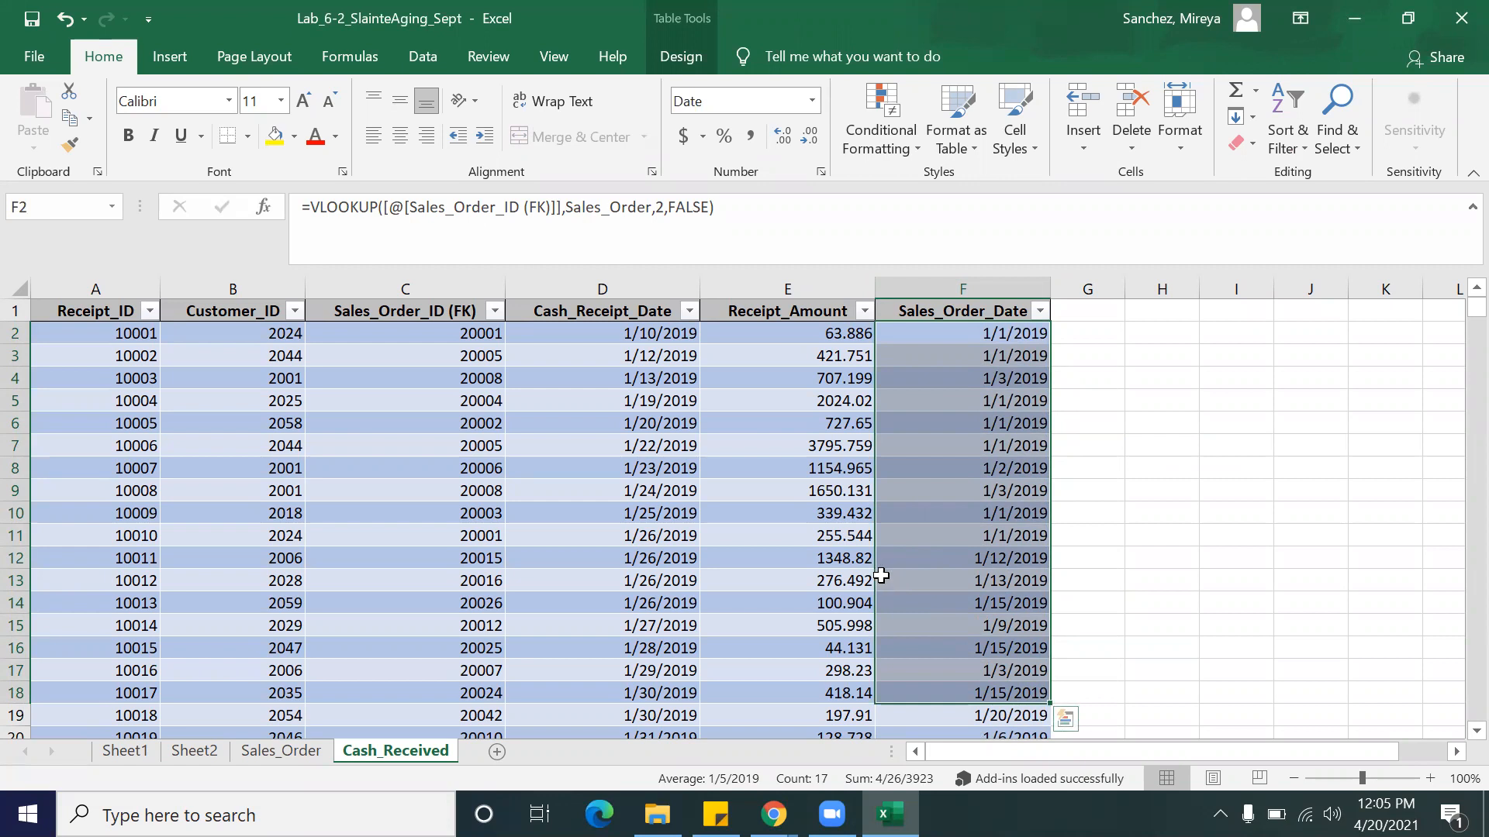
Step: Add a table column headed Age in cell G1 and fit column G to its contents
left_click(1093, 311)
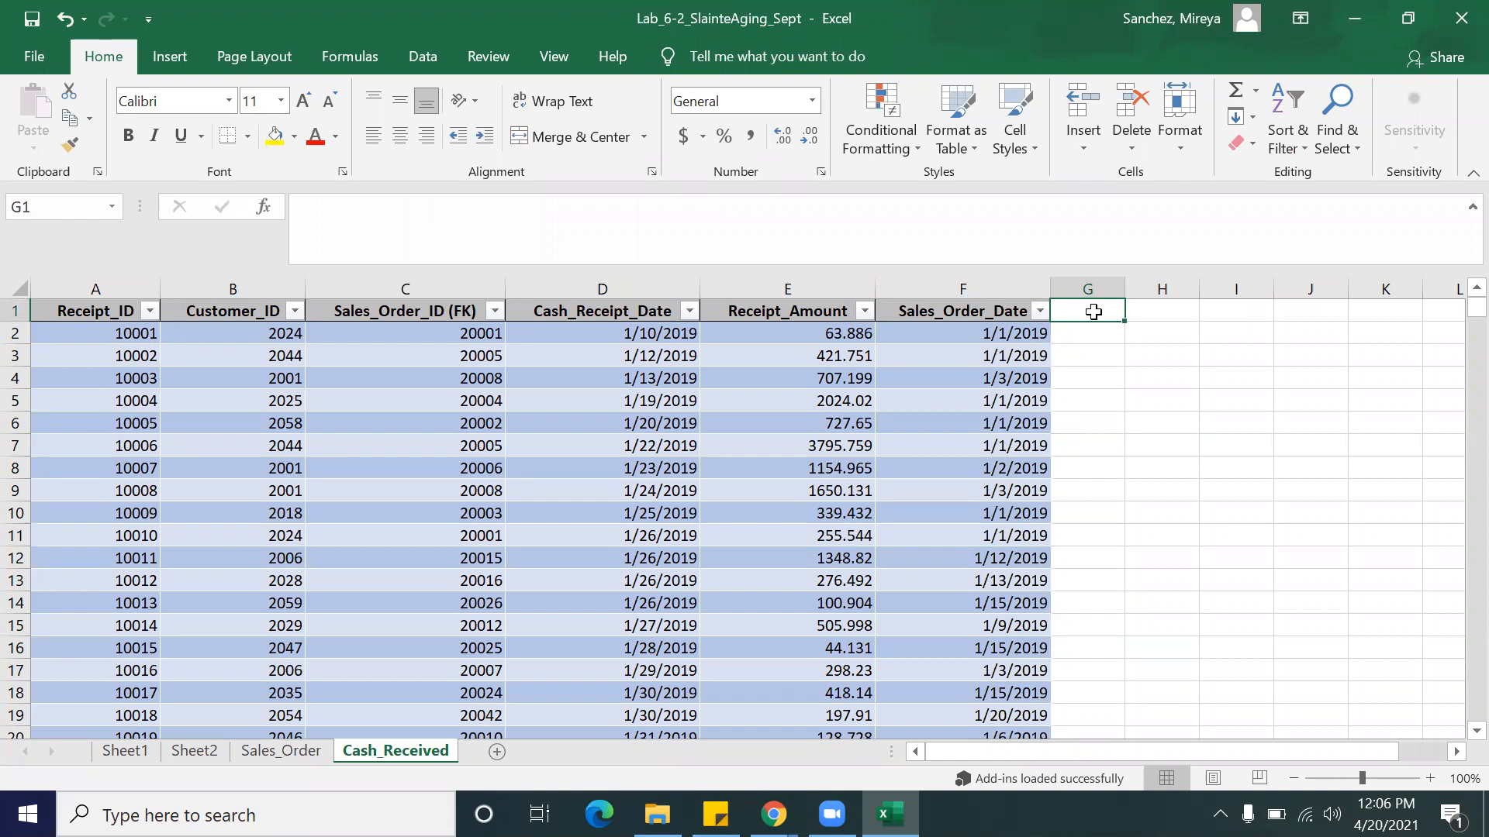
type("Age")
key("Tab")
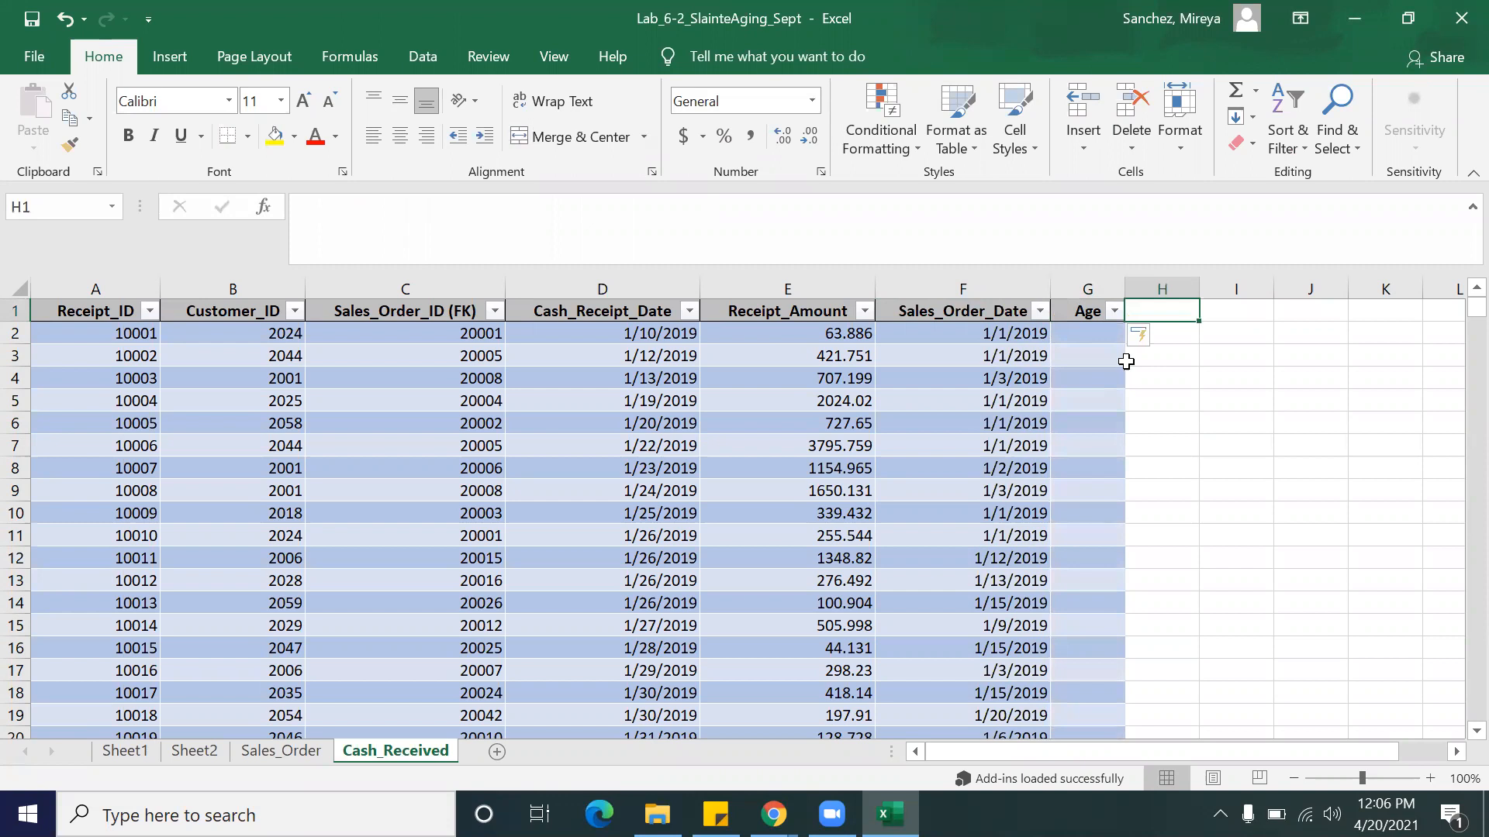
left_click(1117, 291)
left_click_drag(1124, 288, 1122, 289)
left_click(1142, 356)
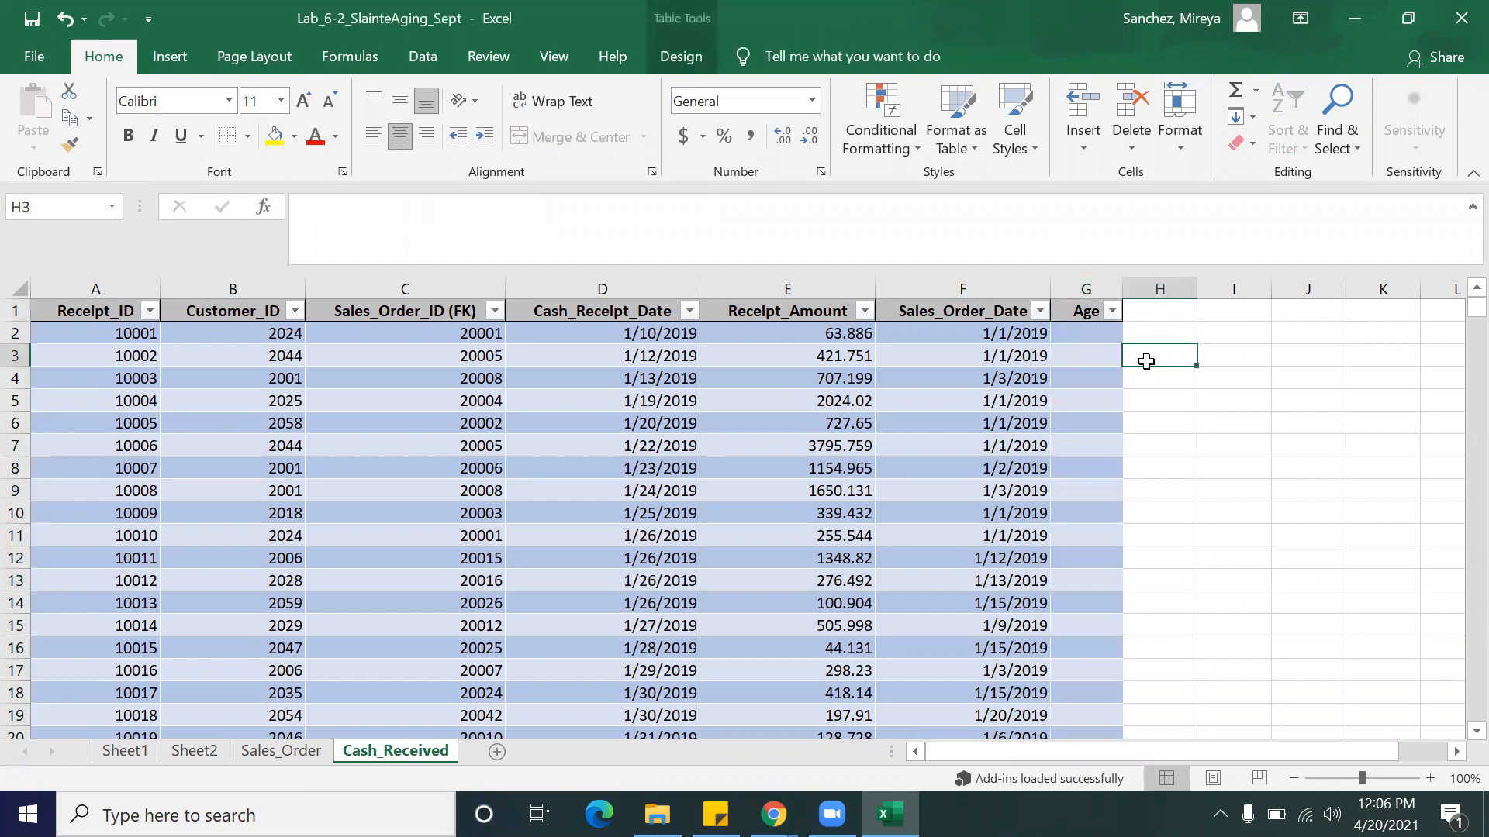
Step: Try to calculate Age in cell G2 with the formula =[@[Sales_Order_Date]]-[@[Cash_Receipt_Date]]
left_click(1105, 336)
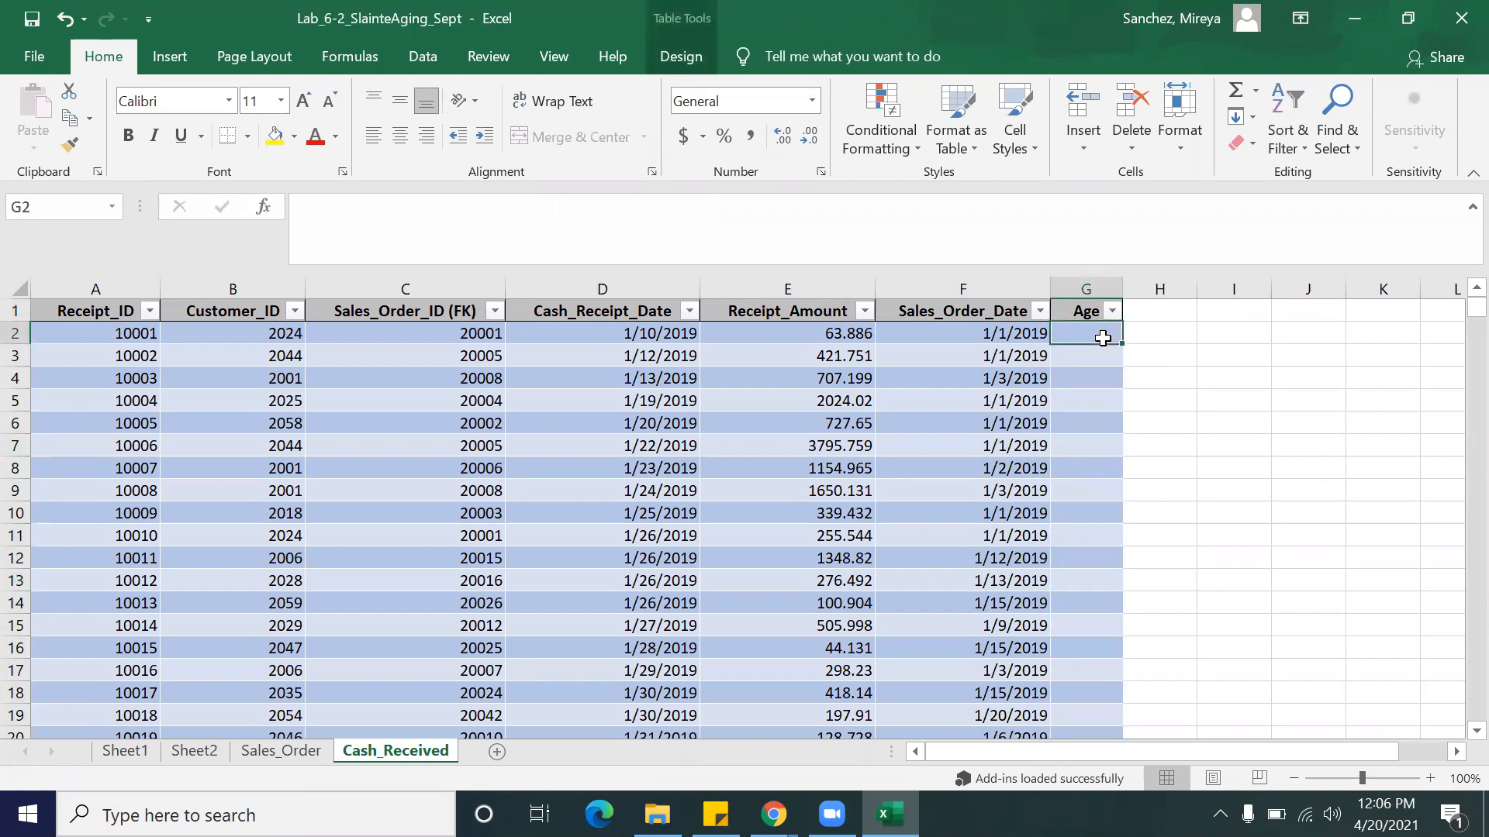
type("=")
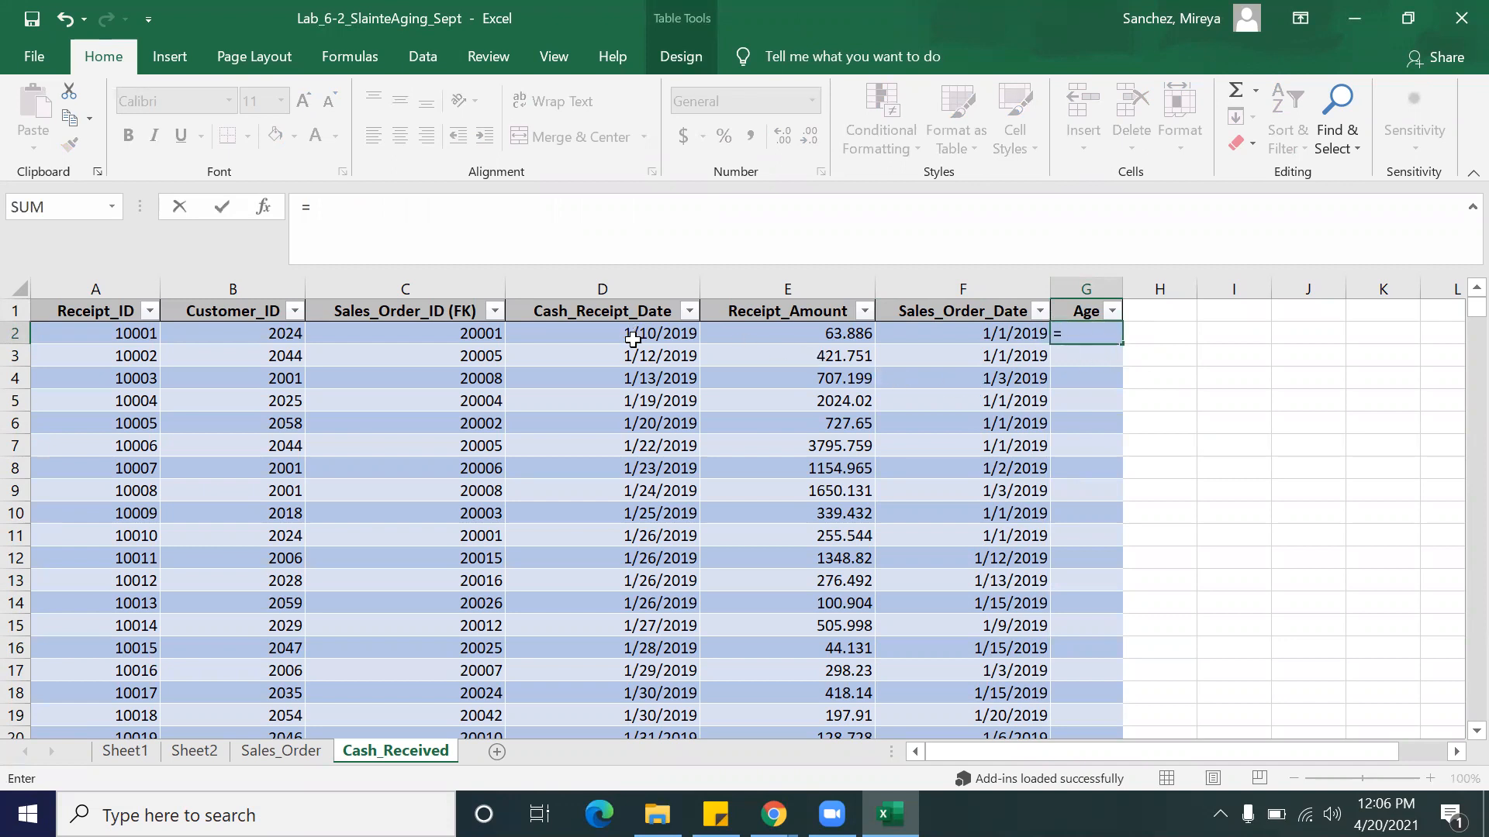
left_click(961, 335)
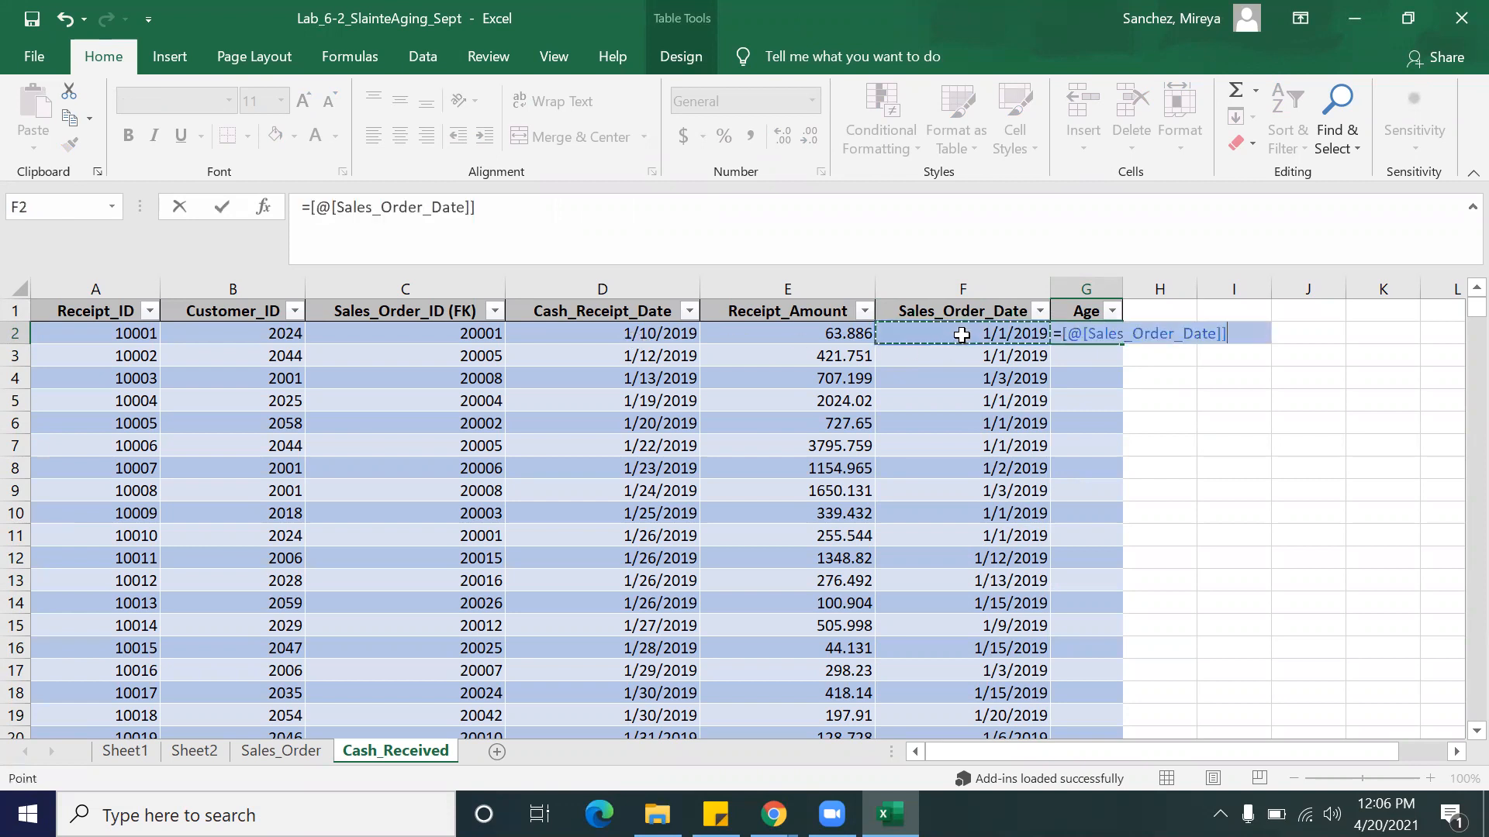
type("-")
left_click(667, 334)
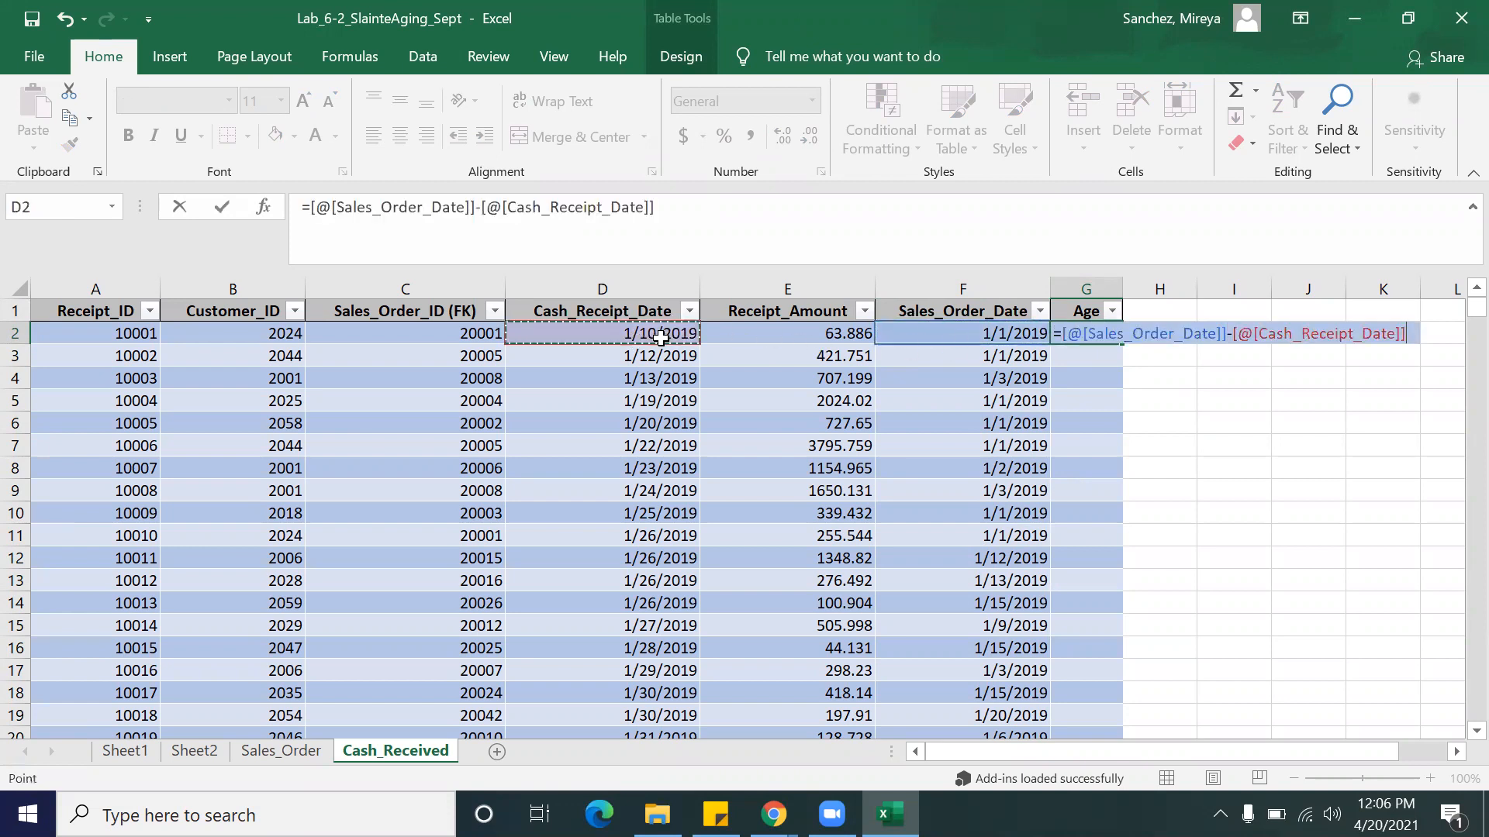
key("Return")
left_click(1214, 380)
left_click(1101, 333)
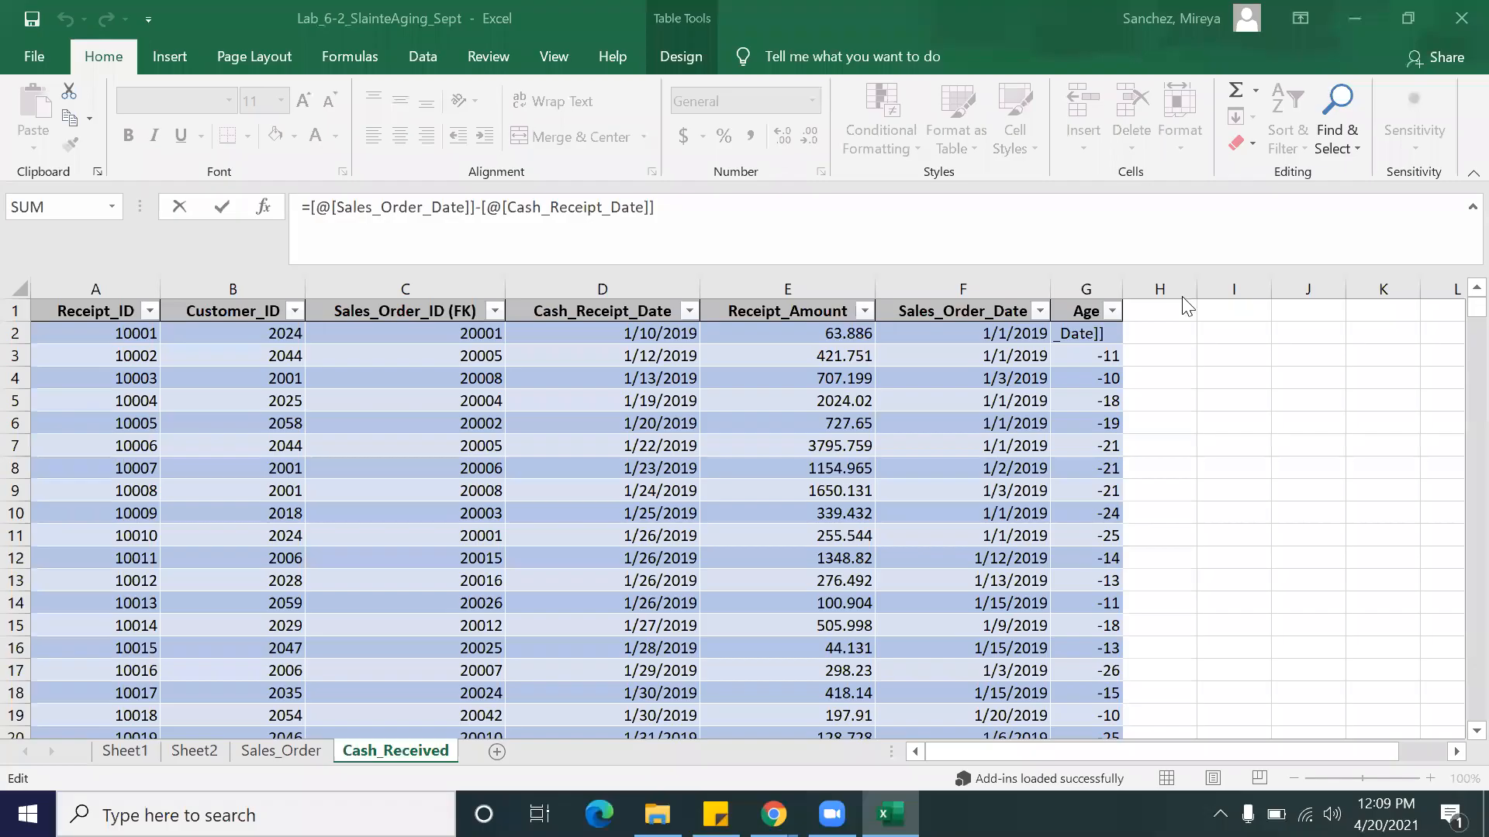
key("ctrl+Return")
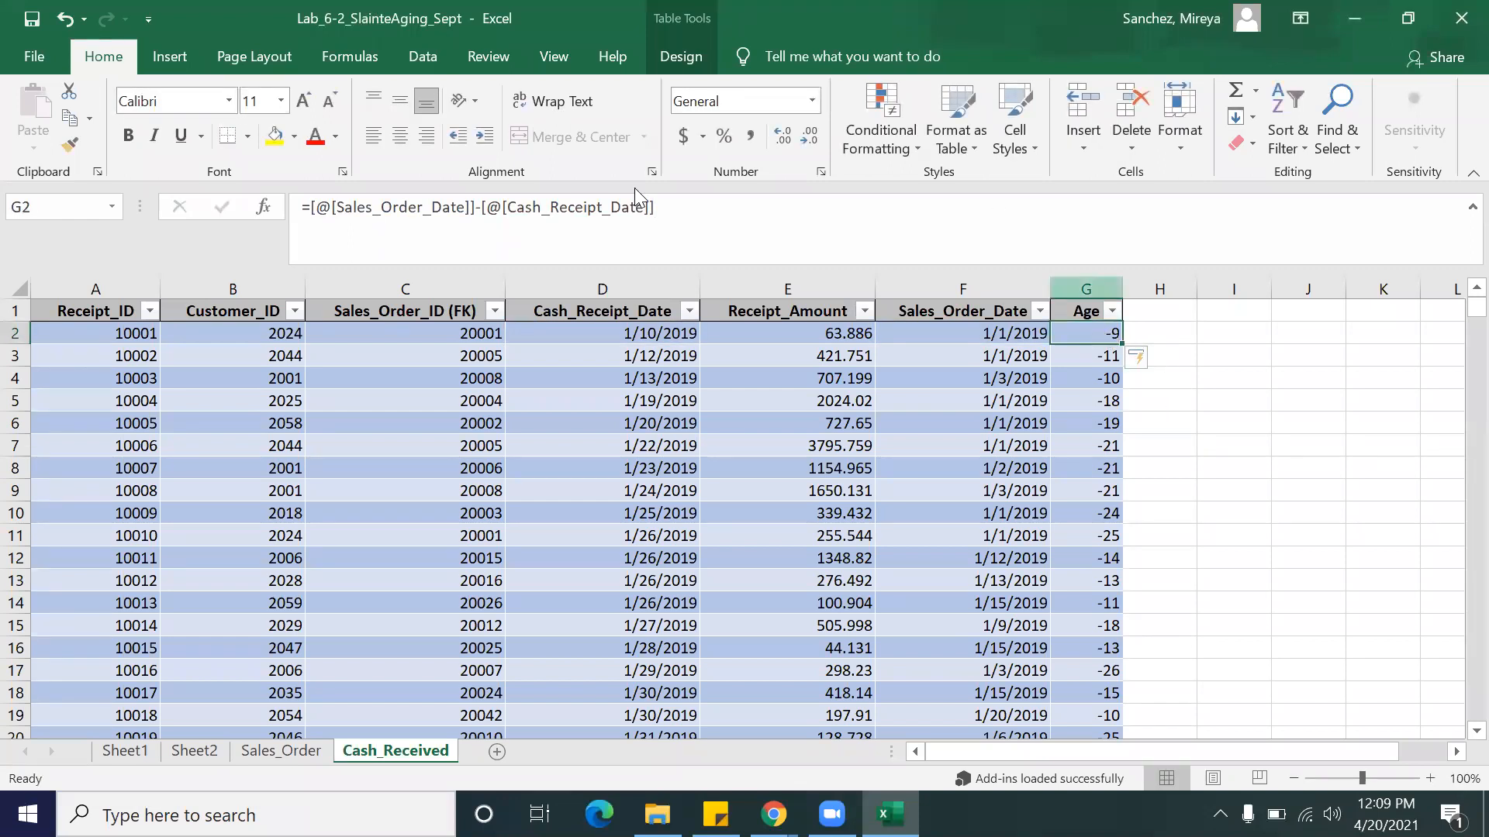
Step: Clear the Age formula in cell G2 and rebuild it as Sales_Order_Date minus Cash_Receipt_Date
left_click_drag(655, 207, 309, 206)
key("BackSpace")
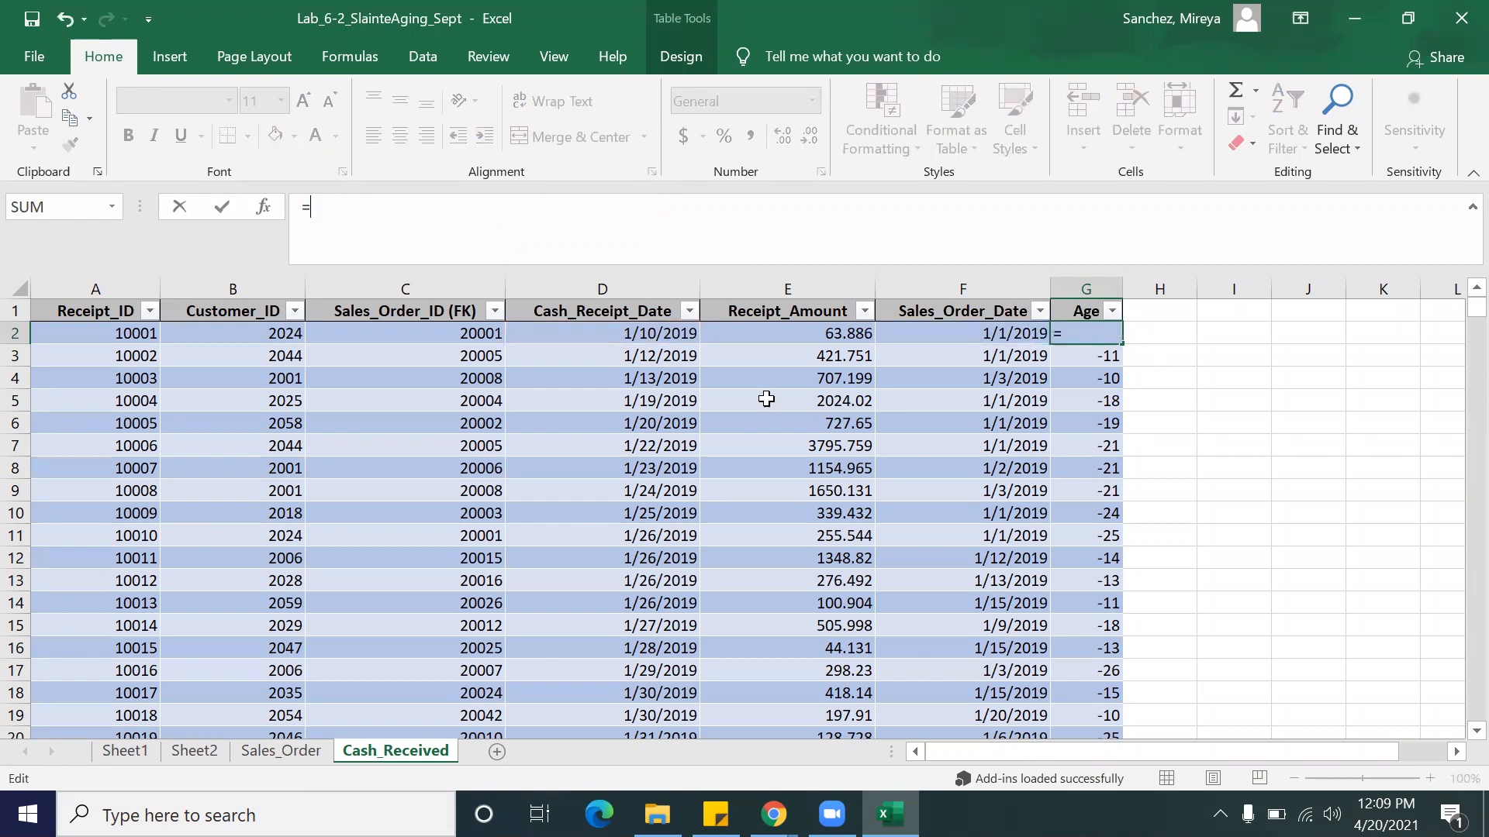
left_click(952, 333)
type("-")
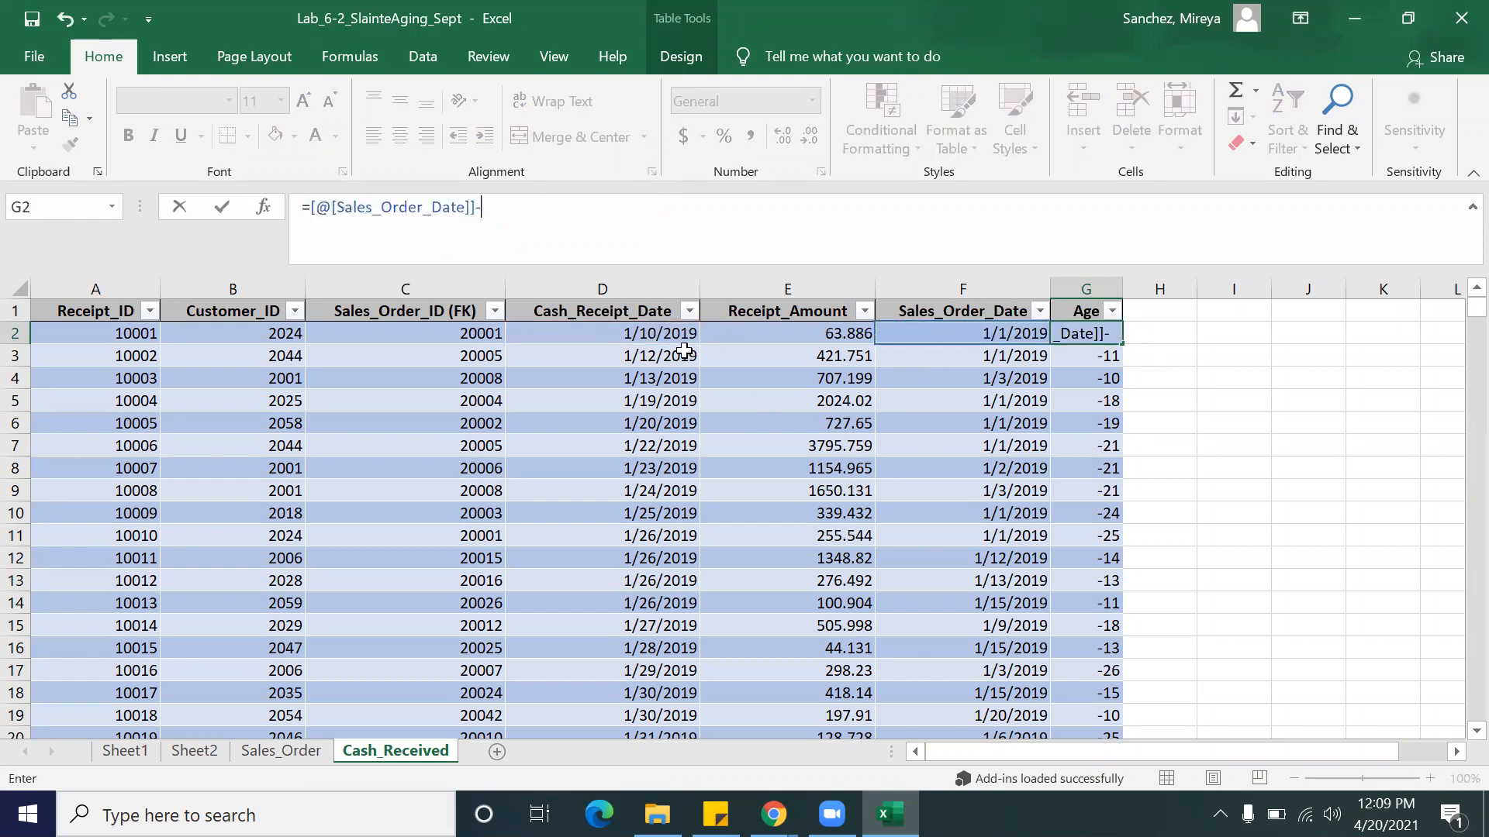
left_click(639, 336)
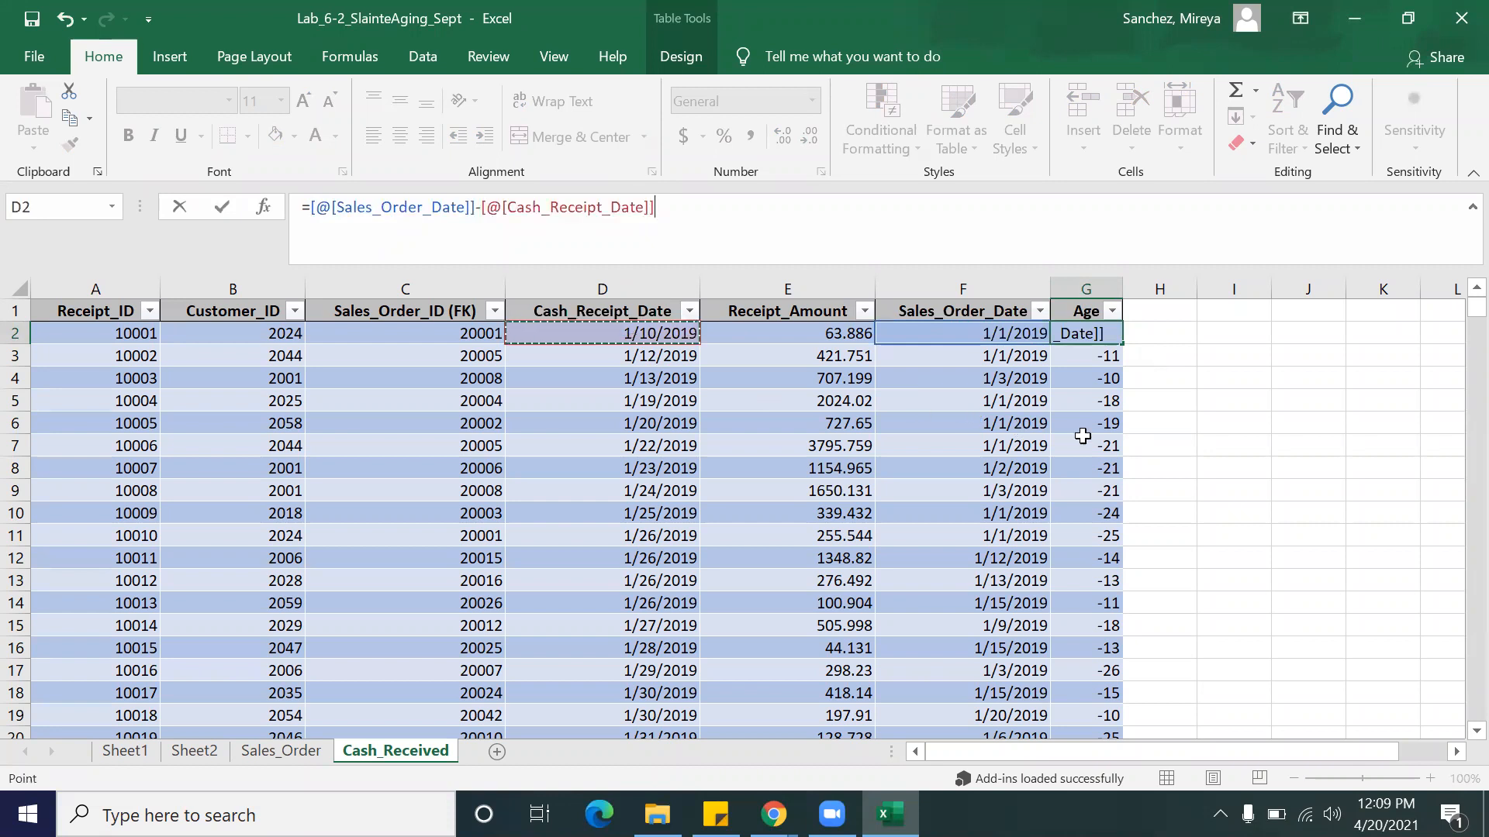
key("Return")
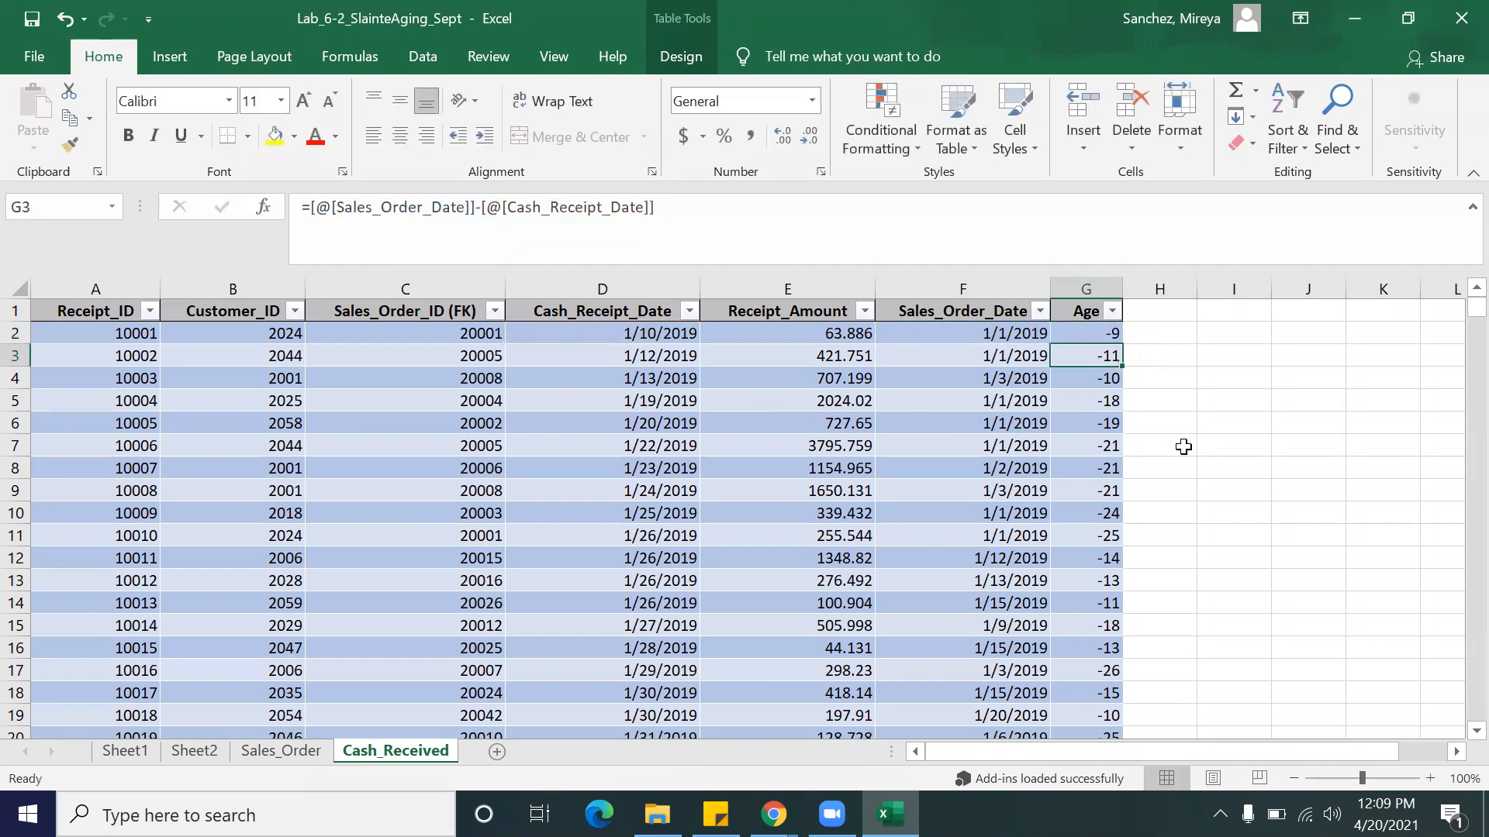
left_click(685, 204)
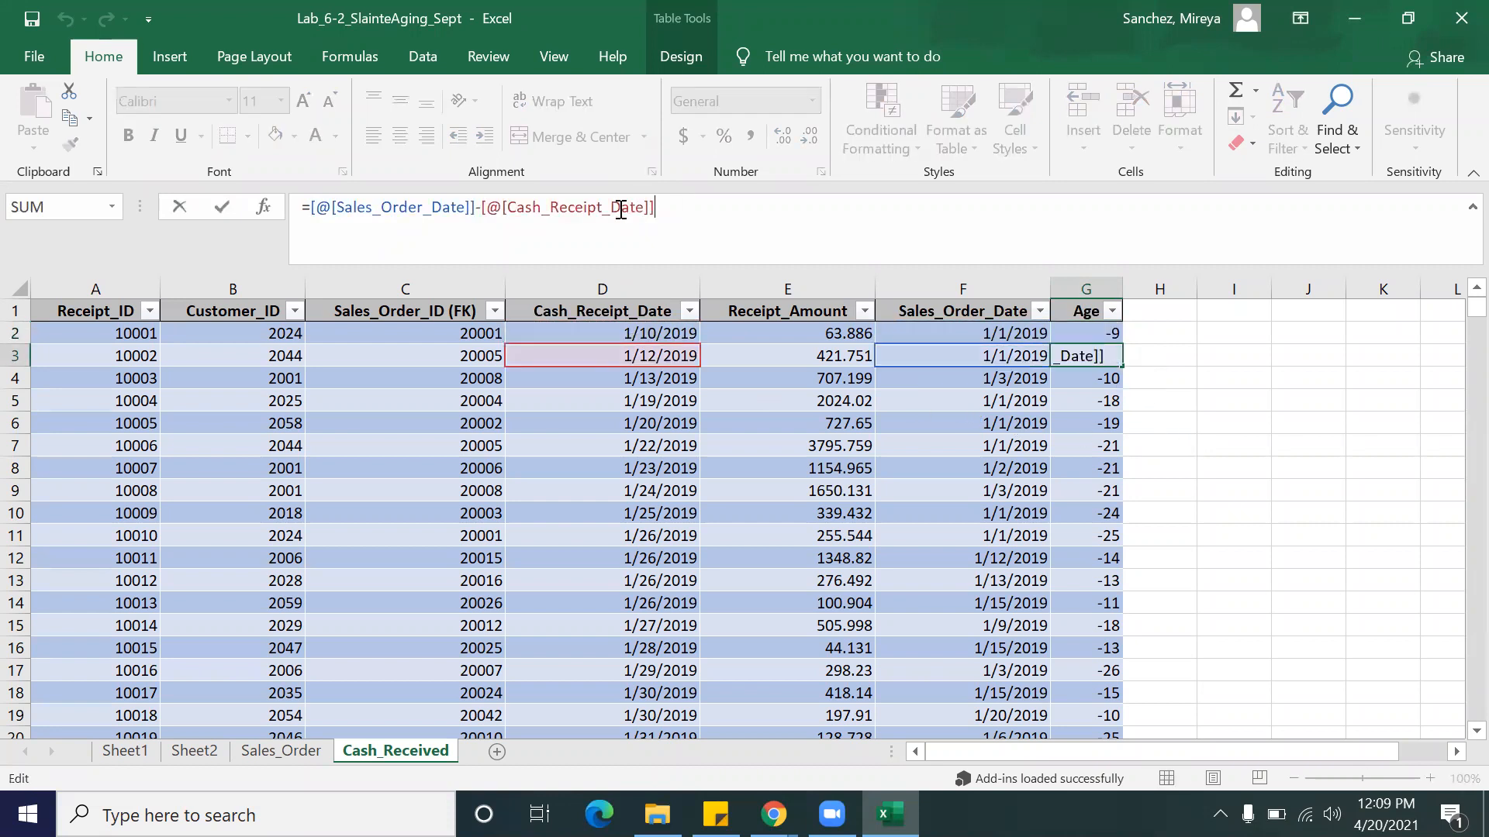
left_click(1162, 365)
Step: Enter the Age formula in cell G2 once more, subtracting Cash_Receipt_Date from Sales_Order_Date
left_click(1093, 333)
left_click(481, 209)
left_click_drag(656, 208, 312, 209)
key("BackSpace")
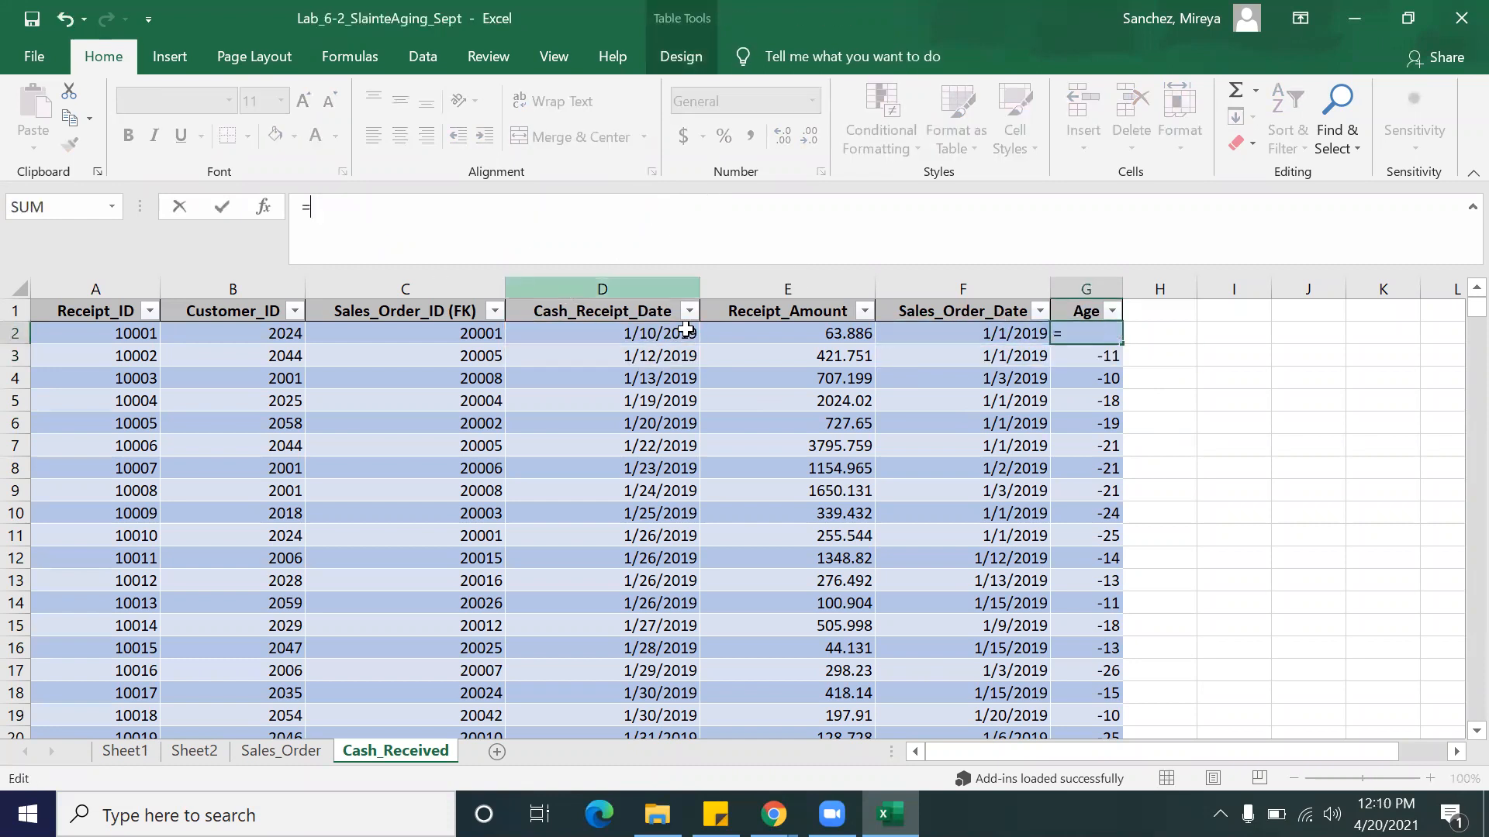
left_click(965, 343)
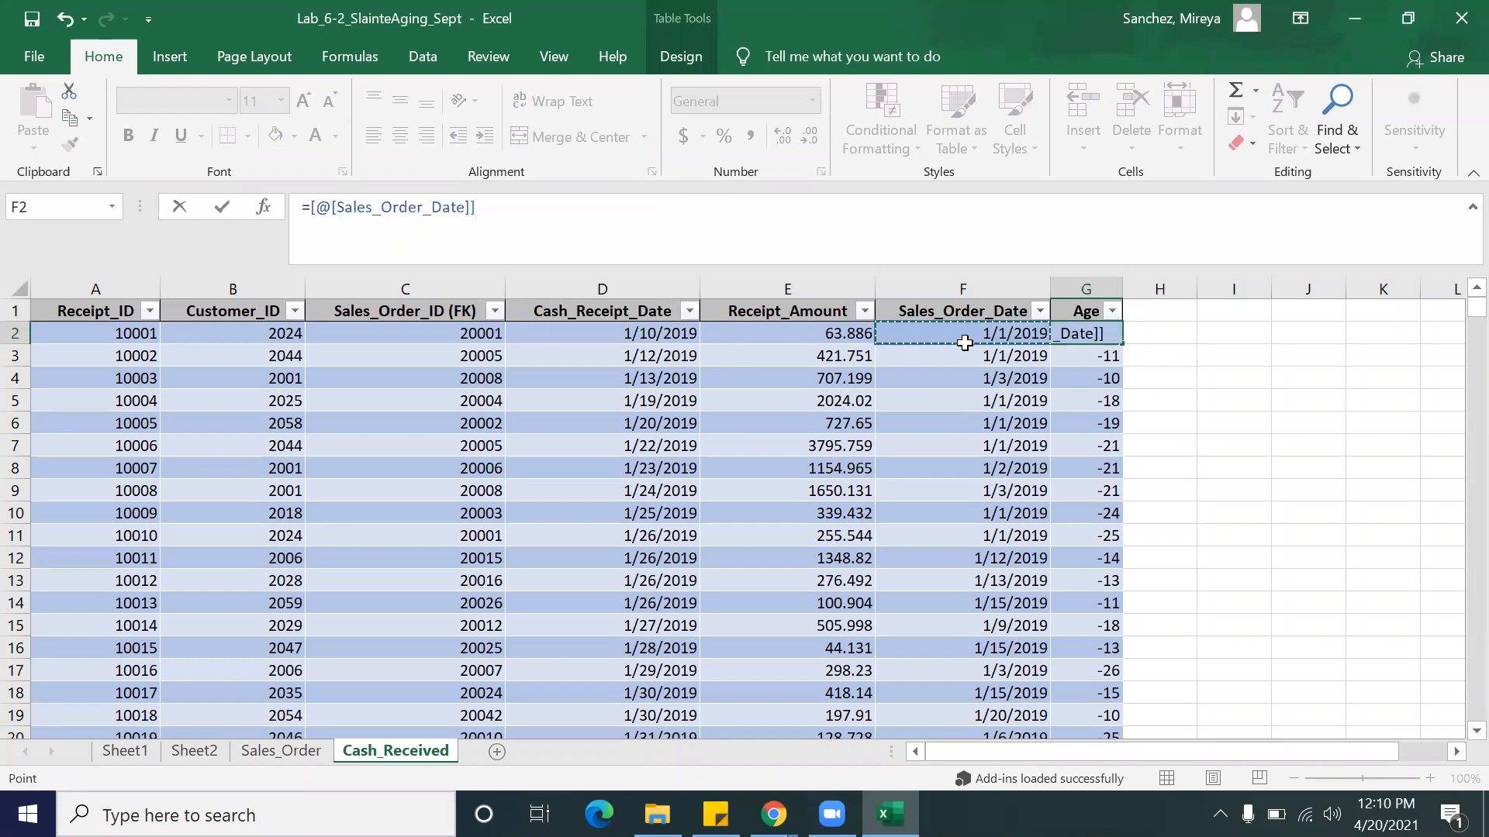
type("-")
left_click(611, 342)
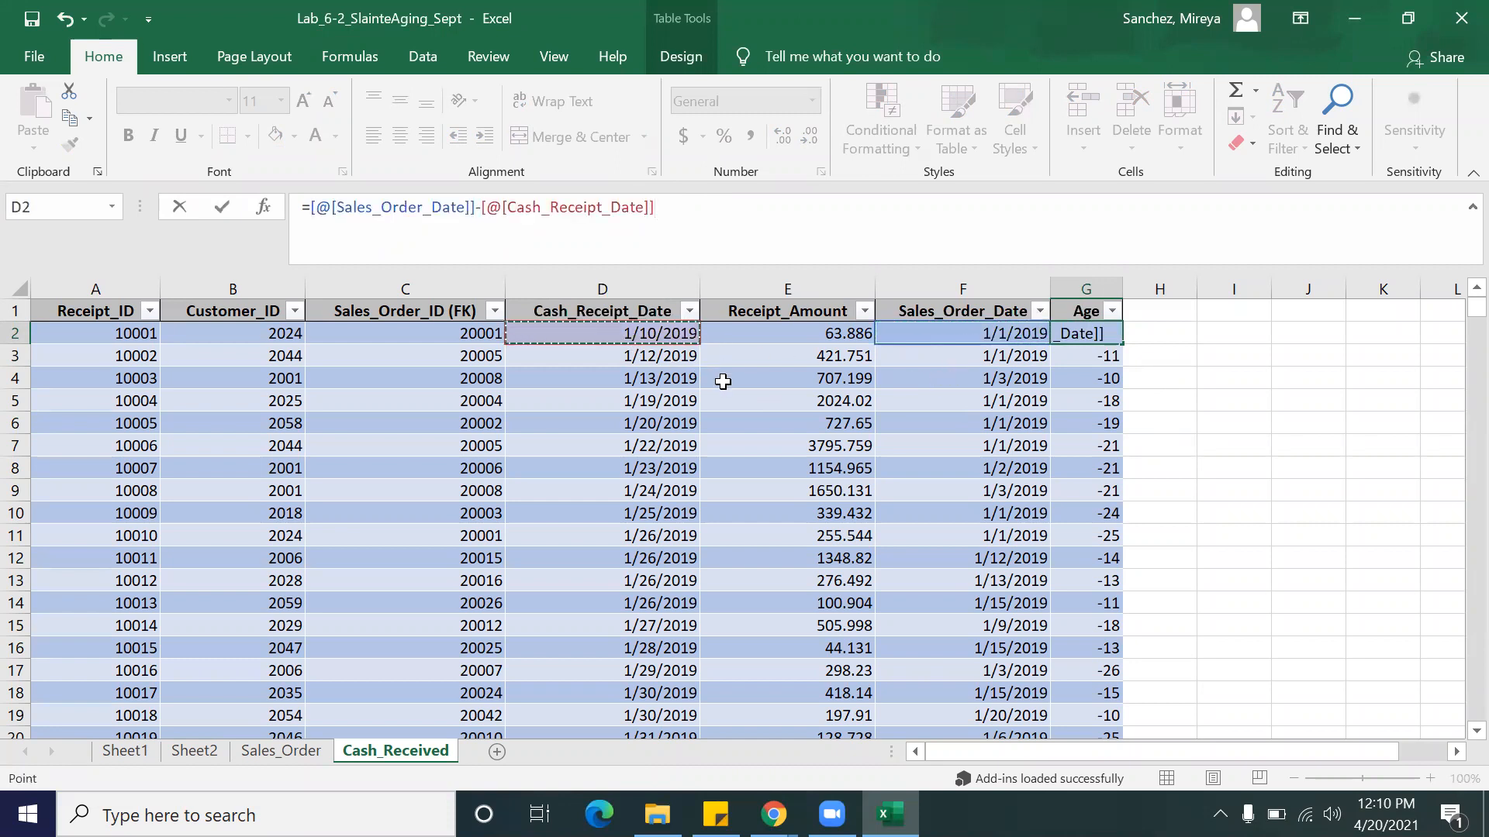
key("Return")
left_click(1214, 424)
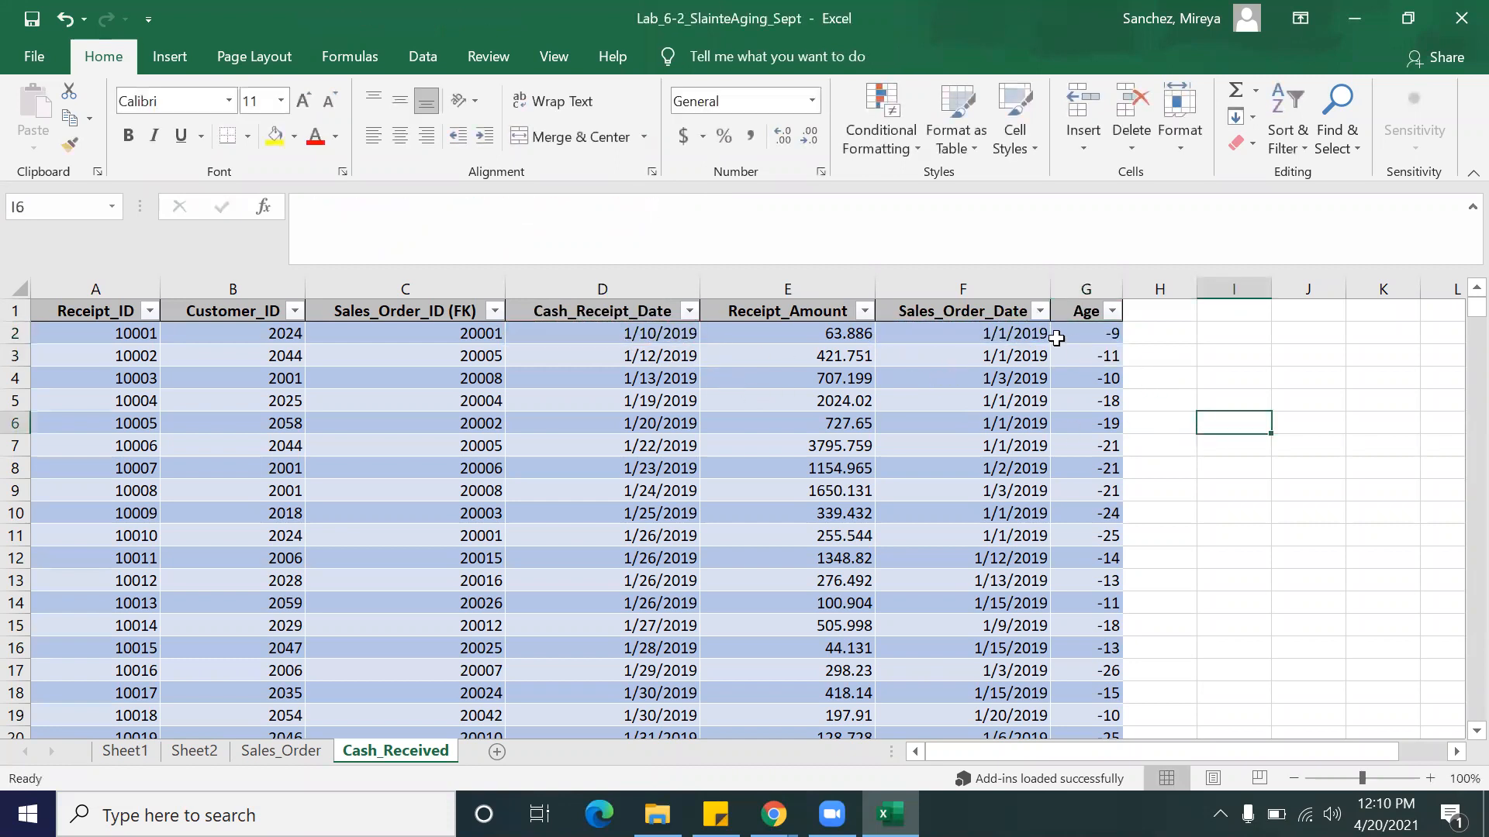
Step: Replace the Age column's formula with =[@[Cash_Receipt_Date]]-[@[Sales_Order_Date]] in cell G2 and check its references
left_click(1070, 334)
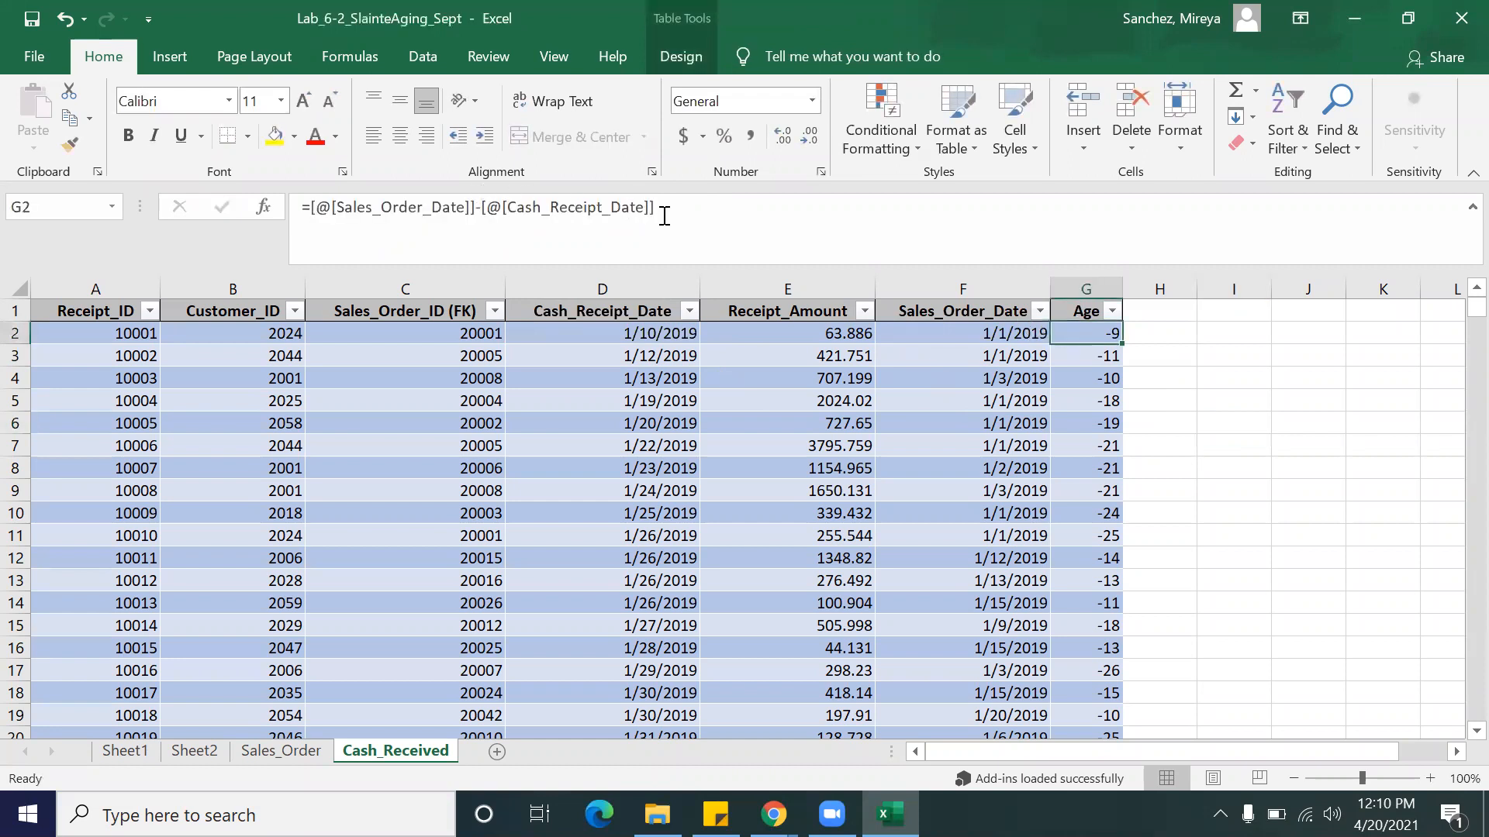
left_click_drag(665, 216, 316, 216)
left_click(309, 209)
key("shift+End")
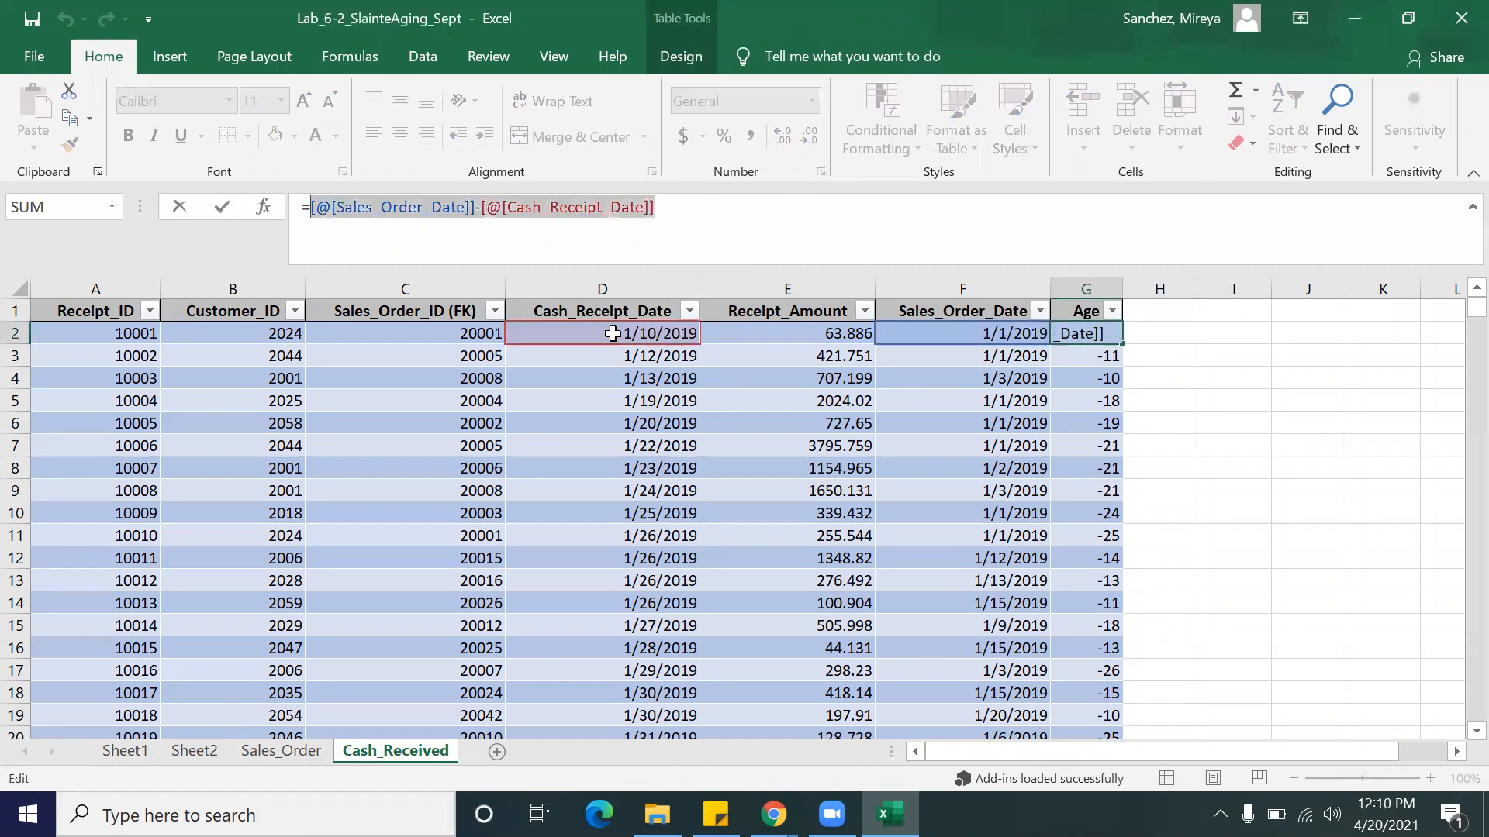
key("BackSpace")
left_click(632, 338)
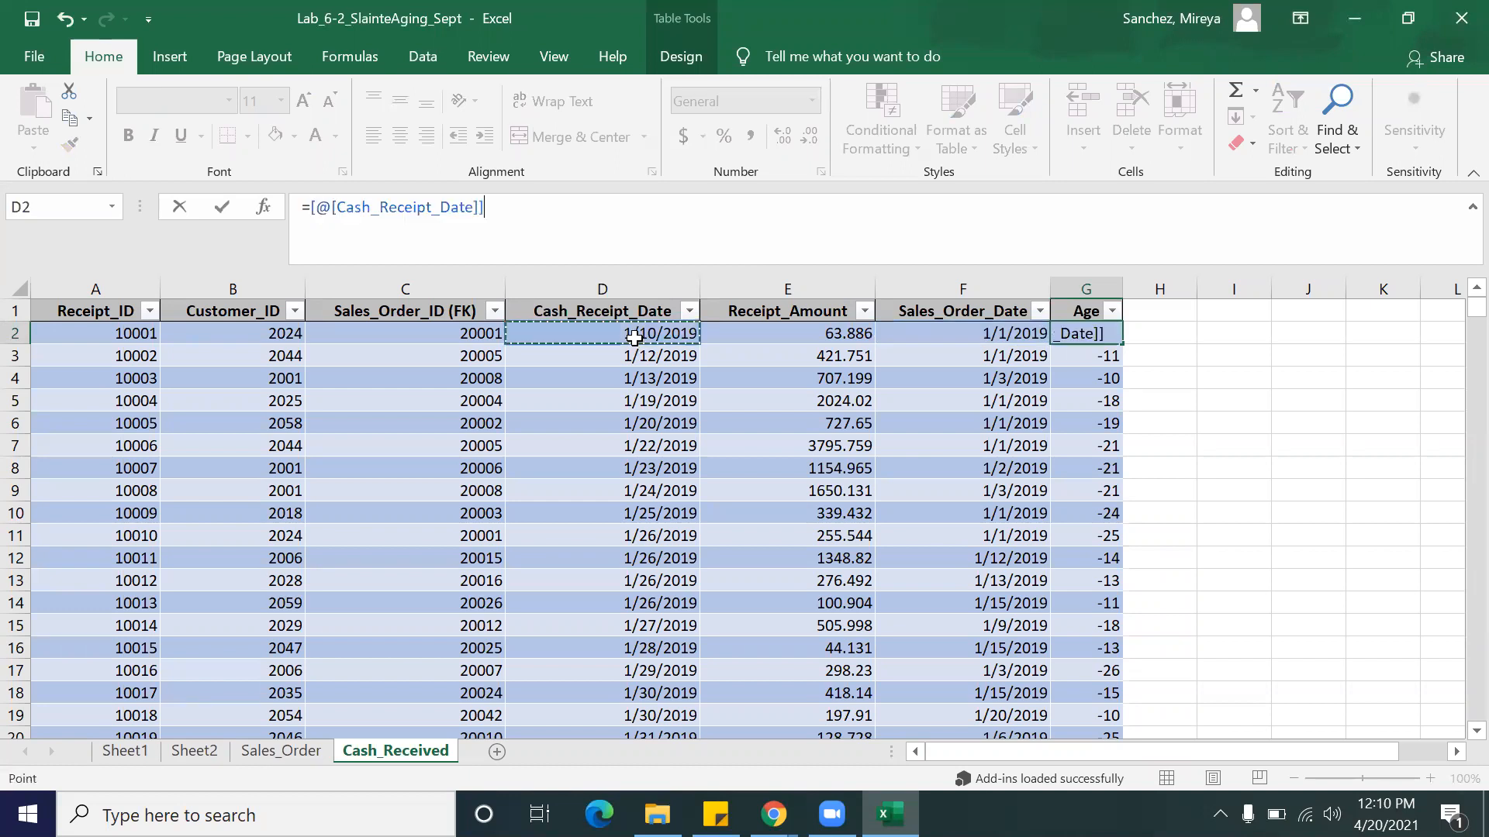
type("-")
left_click(1019, 334)
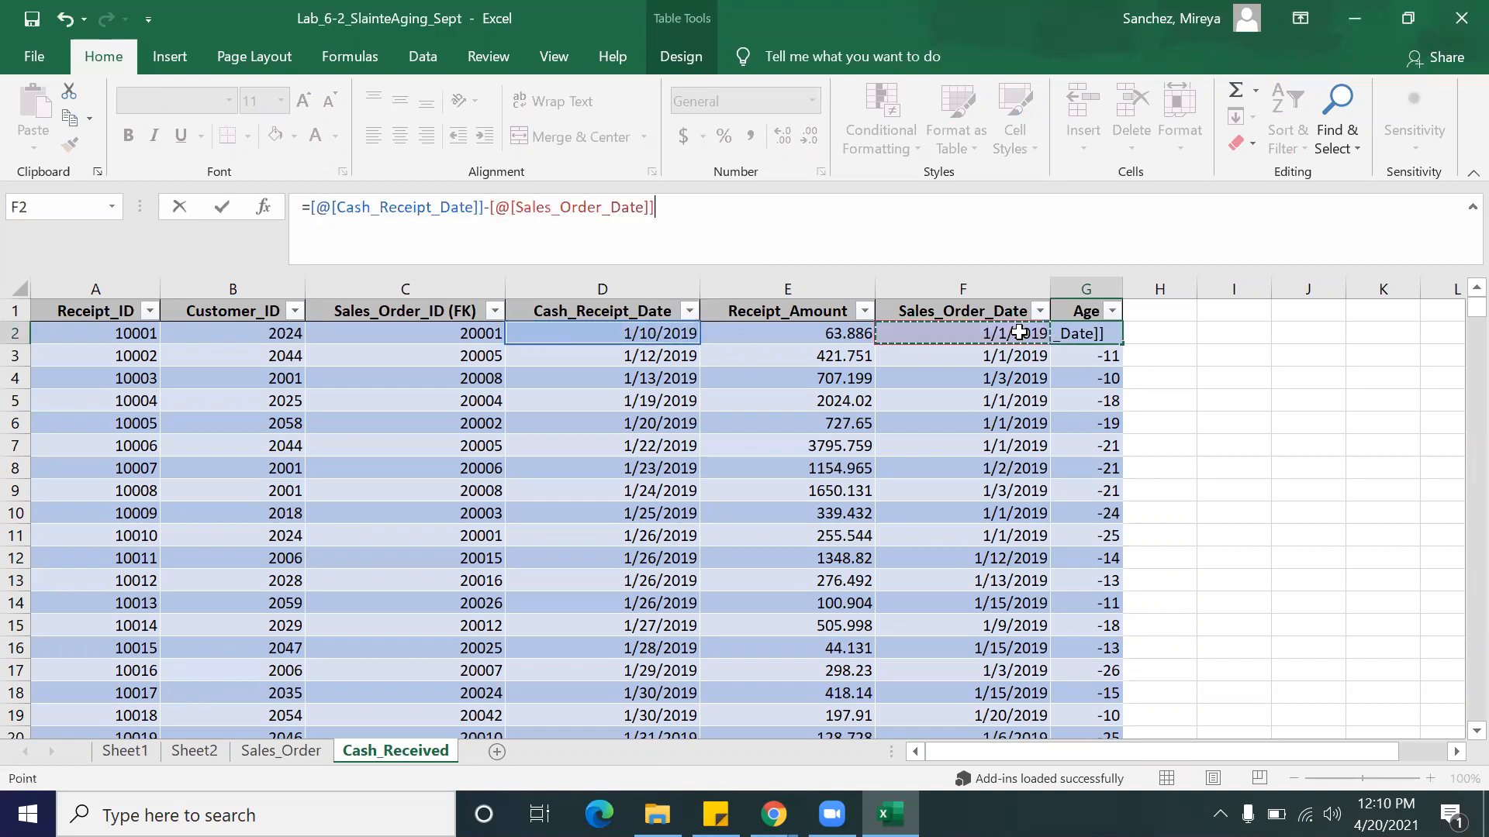
key("Return")
left_click(1279, 385)
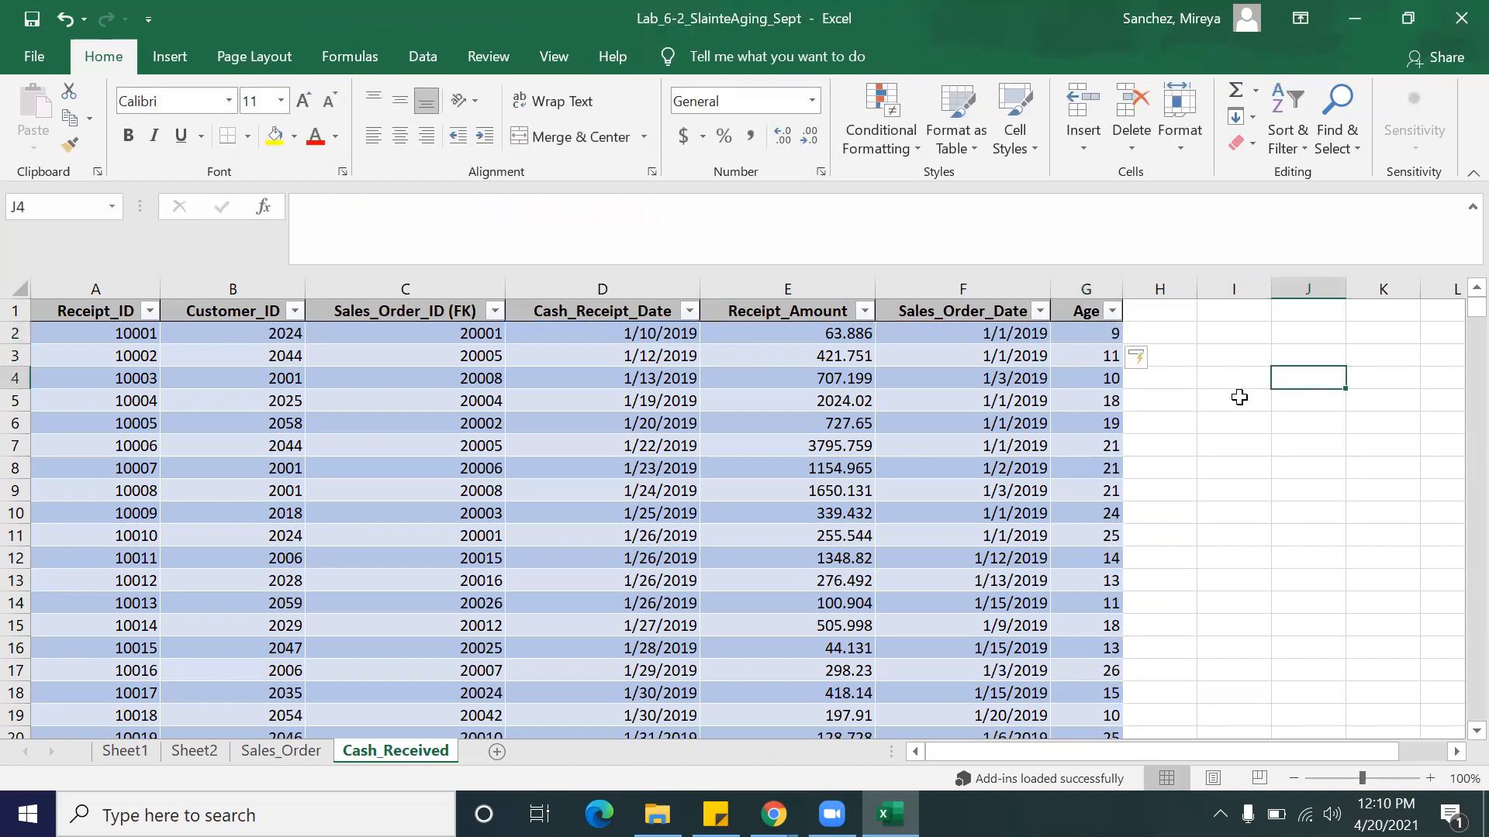
left_click(1109, 332)
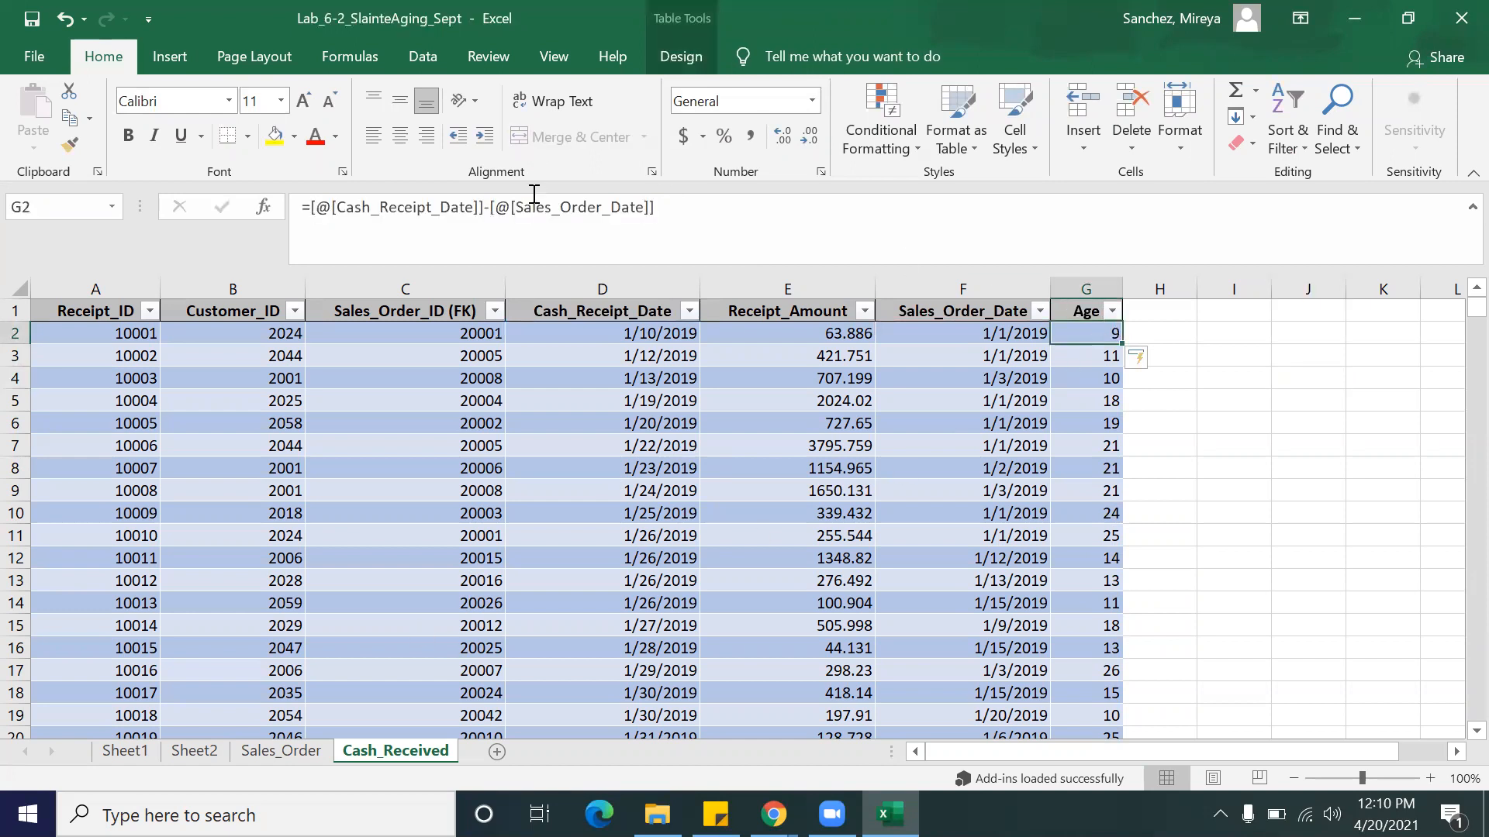
left_click(405, 207)
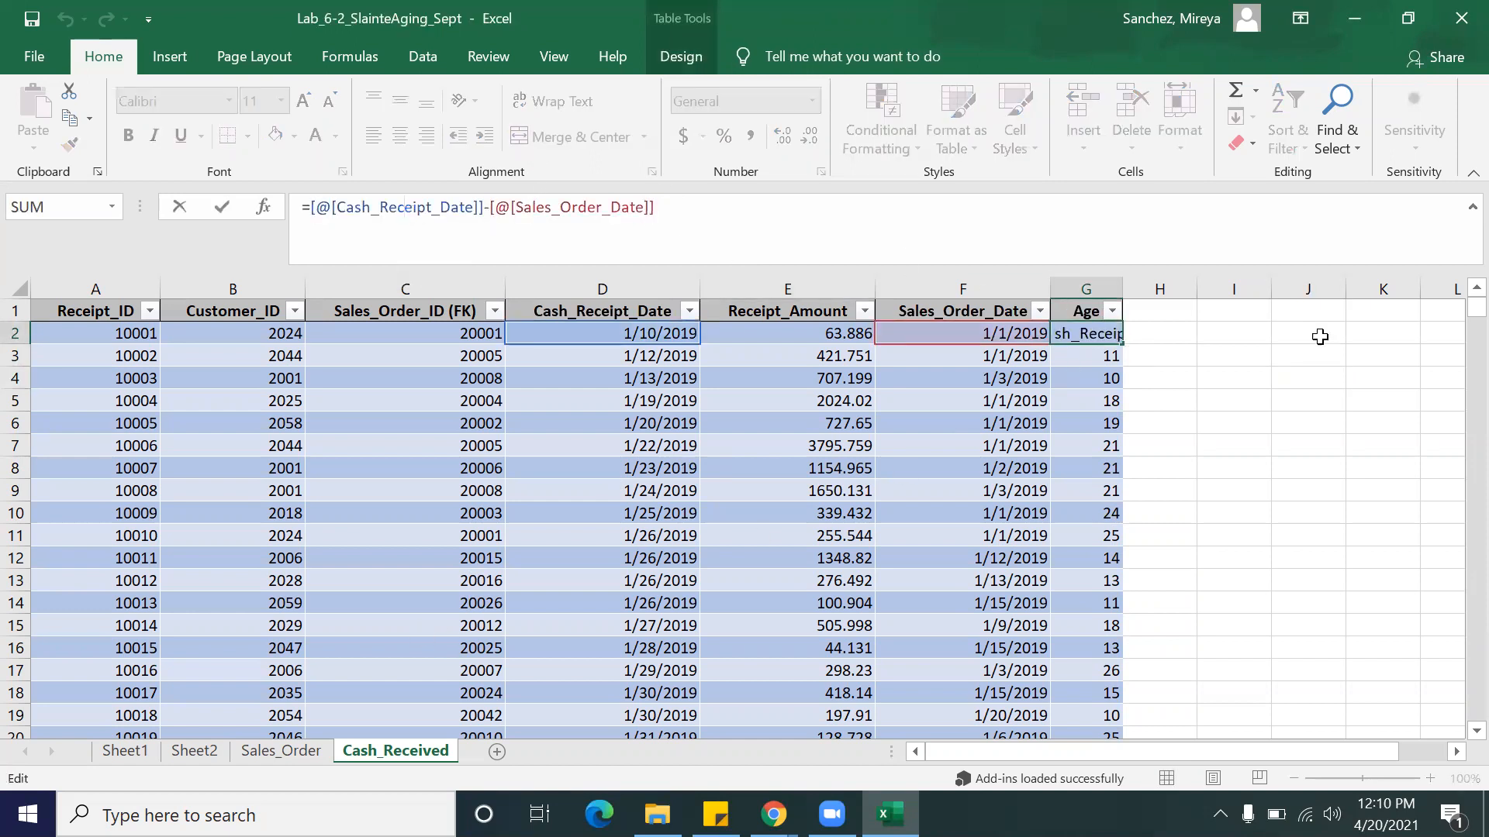
left_click(1363, 385)
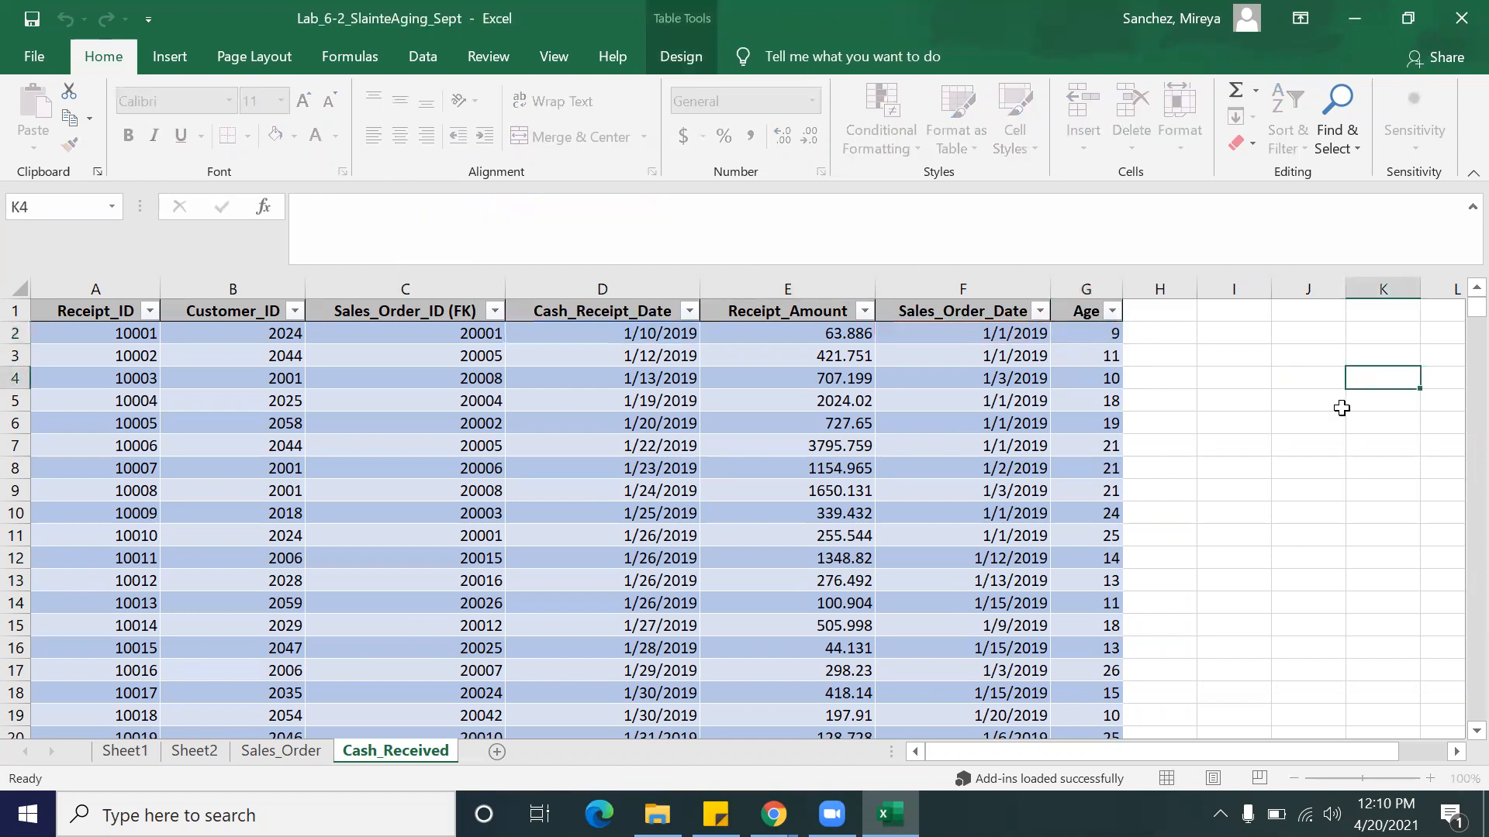
Step: Apply the Number format to the Age column in column G
left_click(1086, 287)
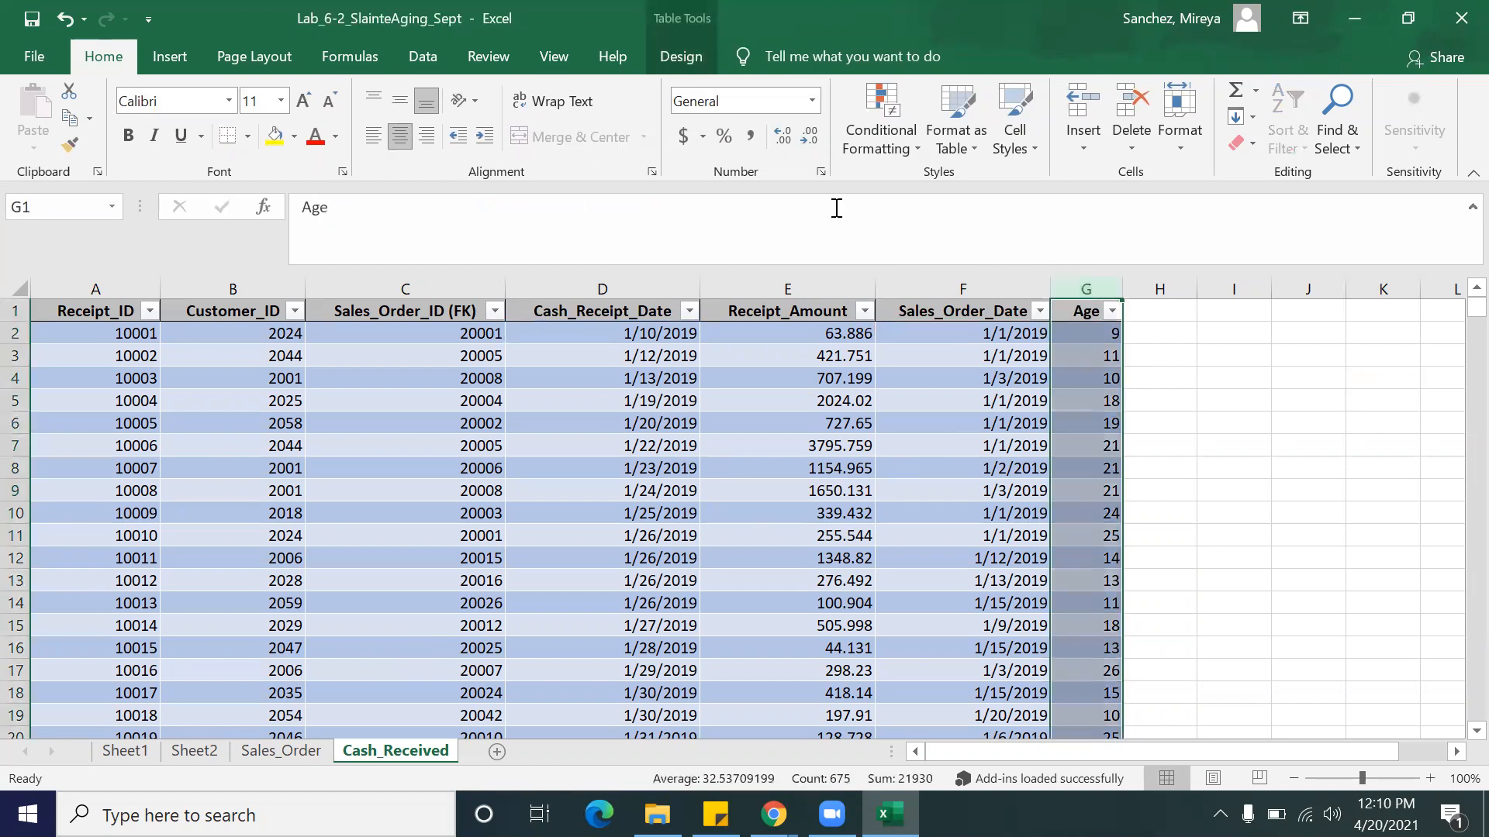
left_click(811, 101)
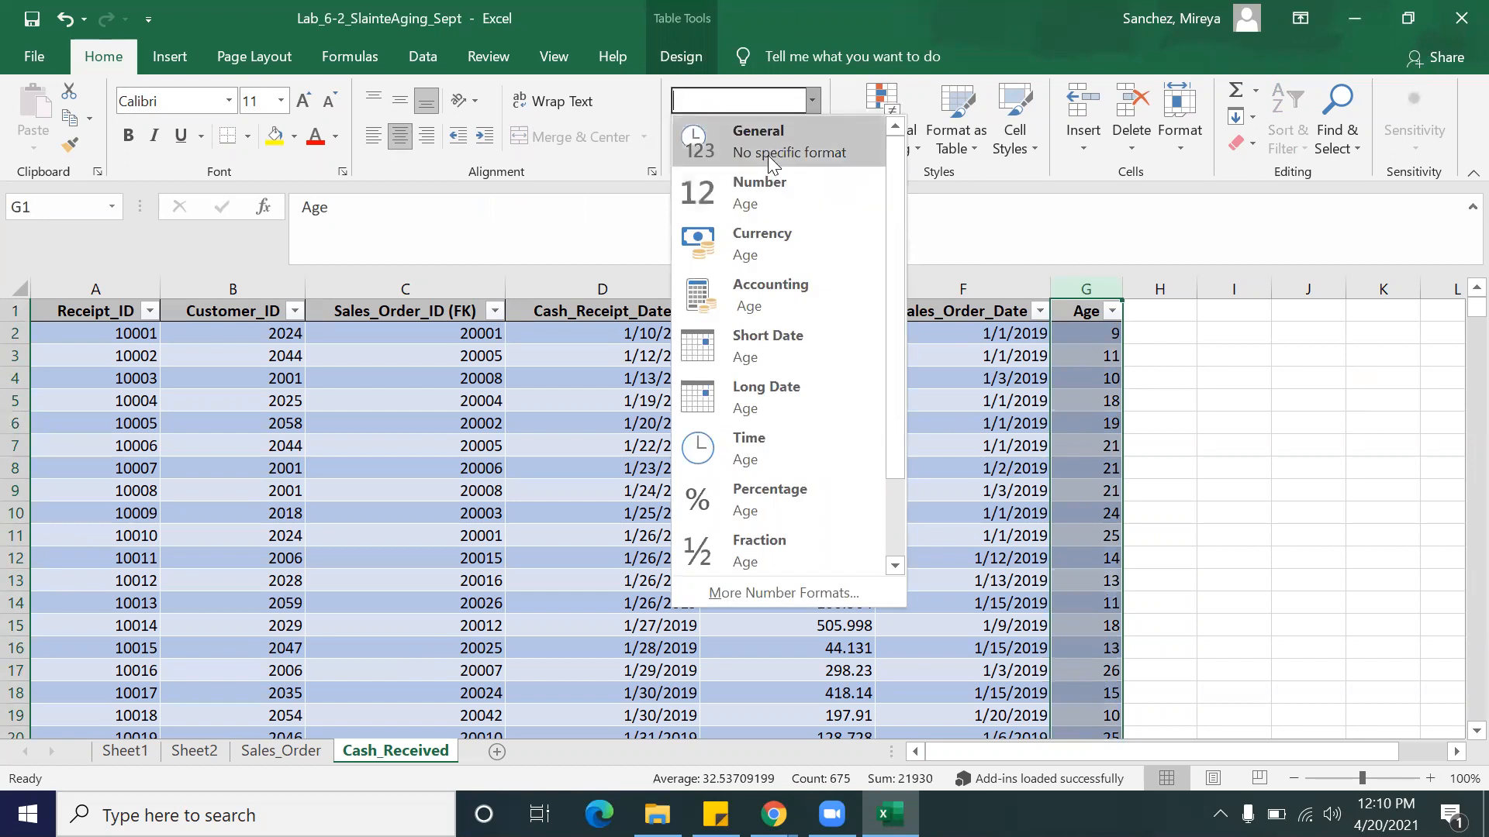
left_click(876, 99)
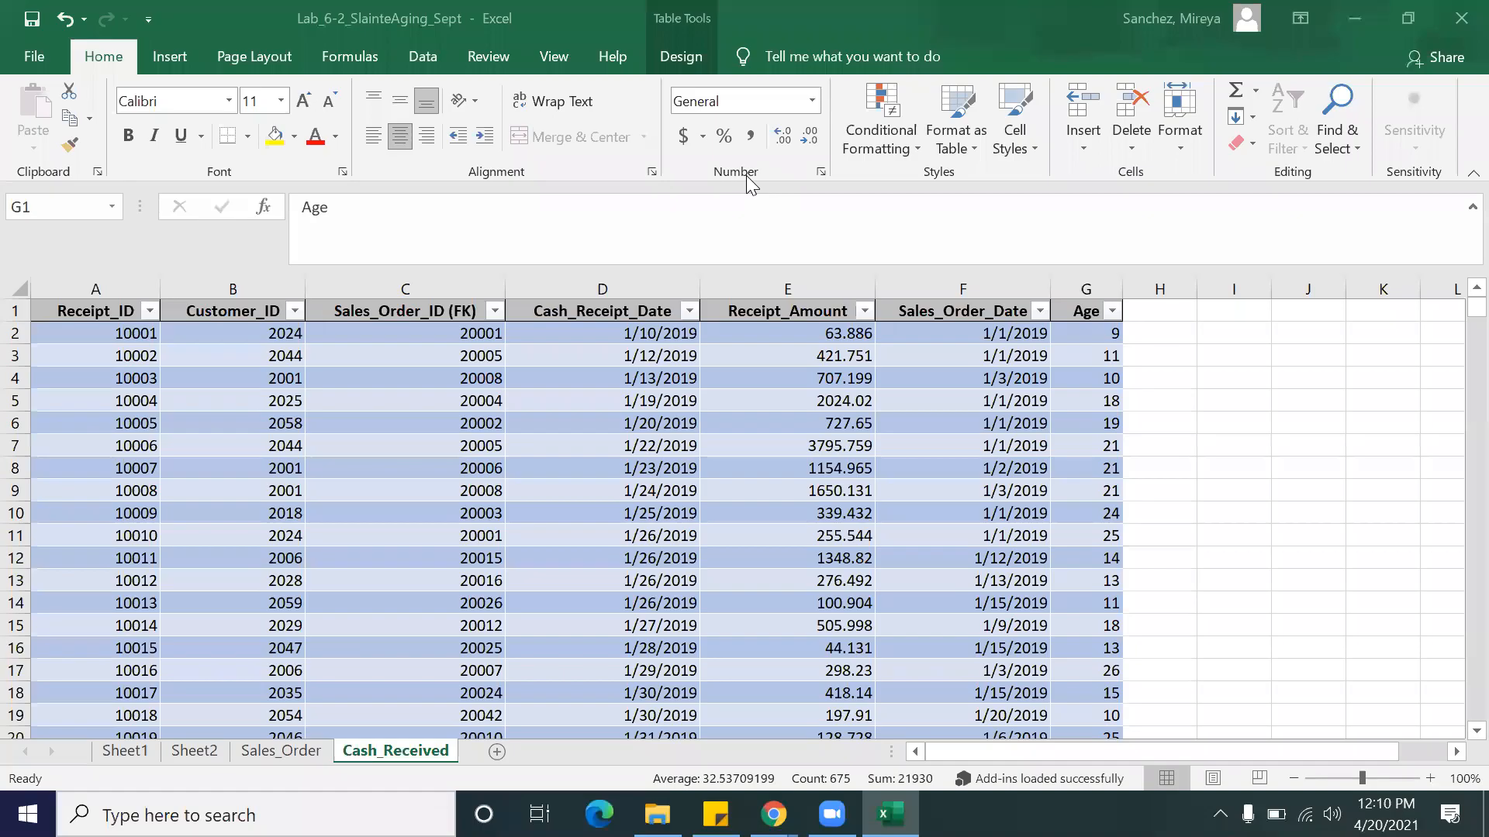
left_click(812, 101)
left_click(777, 179)
left_click(1380, 411)
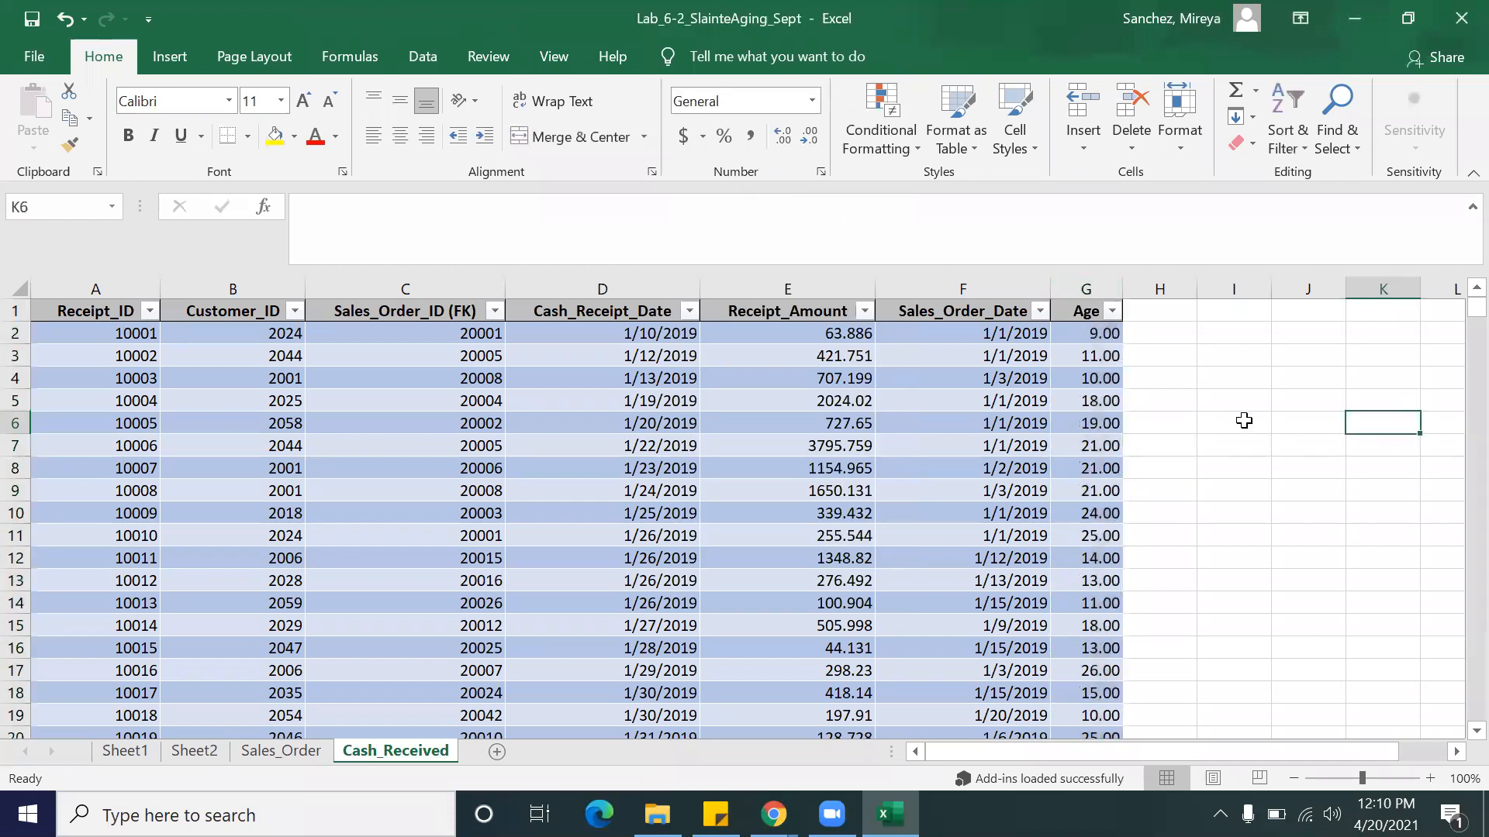
Step: Remove both decimal places from the Age column so the ages are formatted as whole numbers
scroll(1128, 616, "down", 3)
scroll(1137, 611, "up", 3)
left_click(1086, 288)
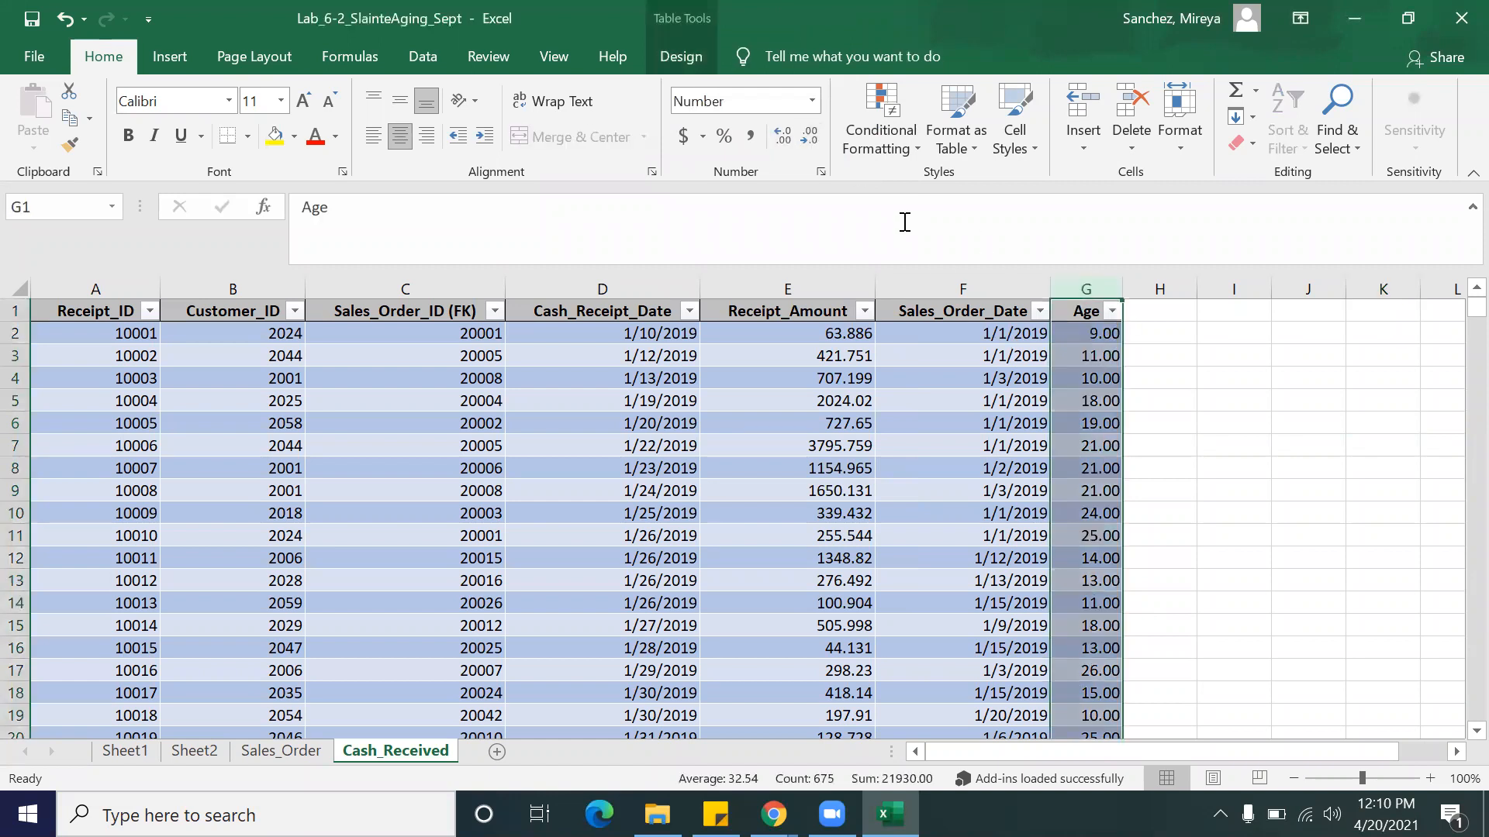
left_click(808, 142)
left_click(808, 142)
left_click(1231, 372)
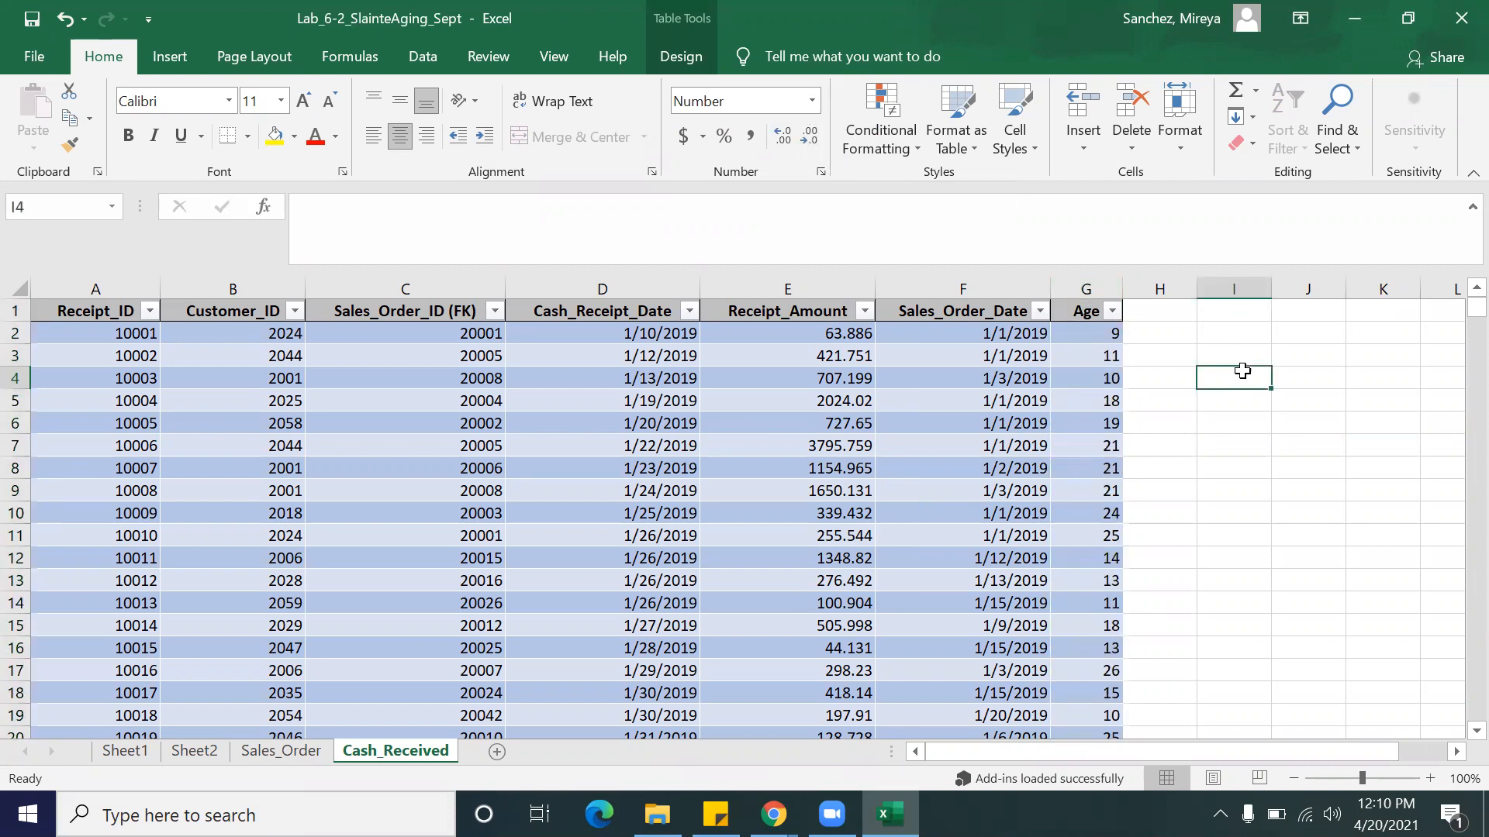
left_click(1111, 355)
left_click(1098, 312)
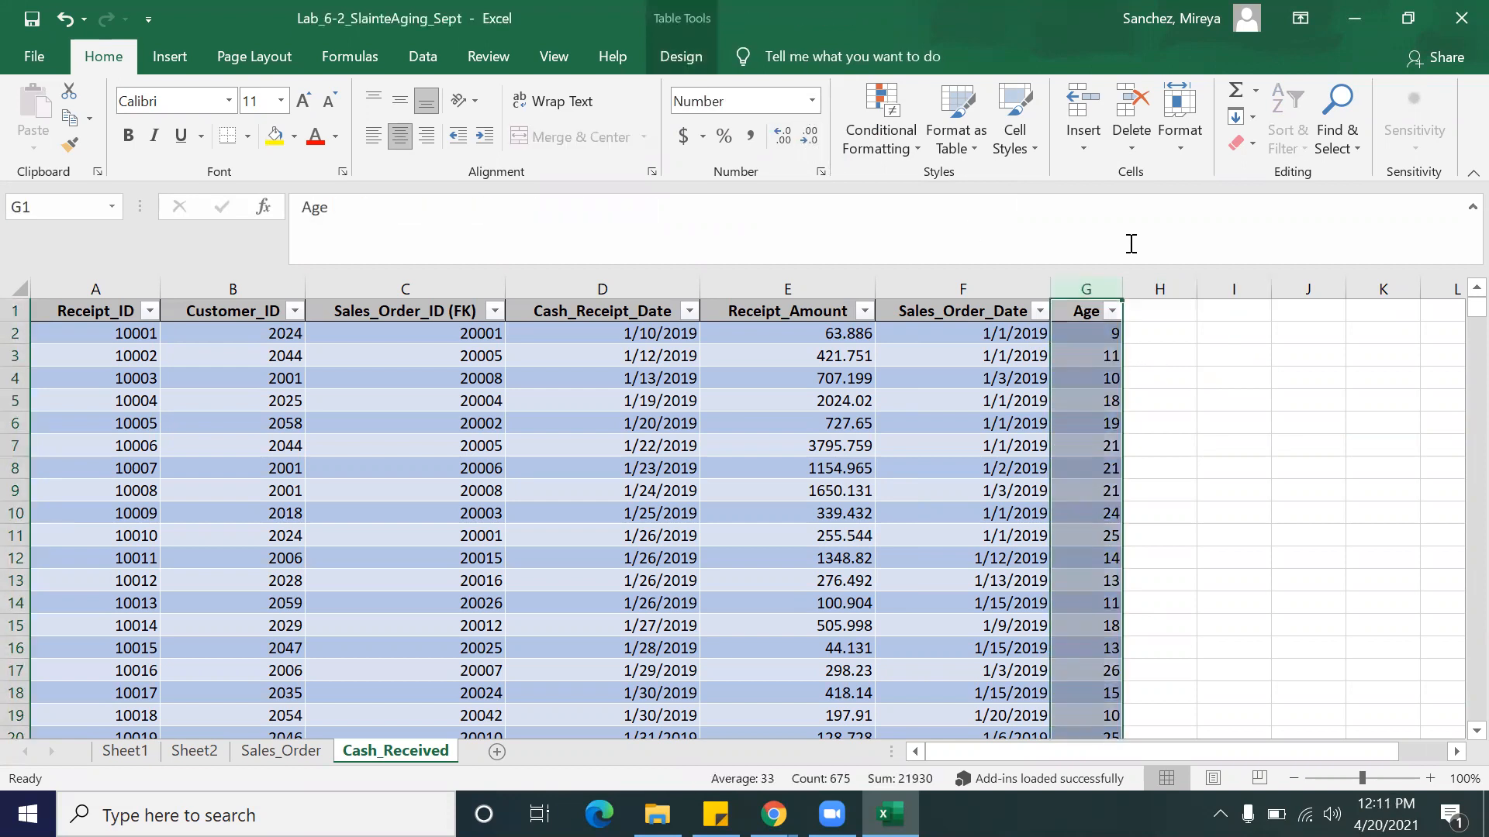
left_click(1234, 422)
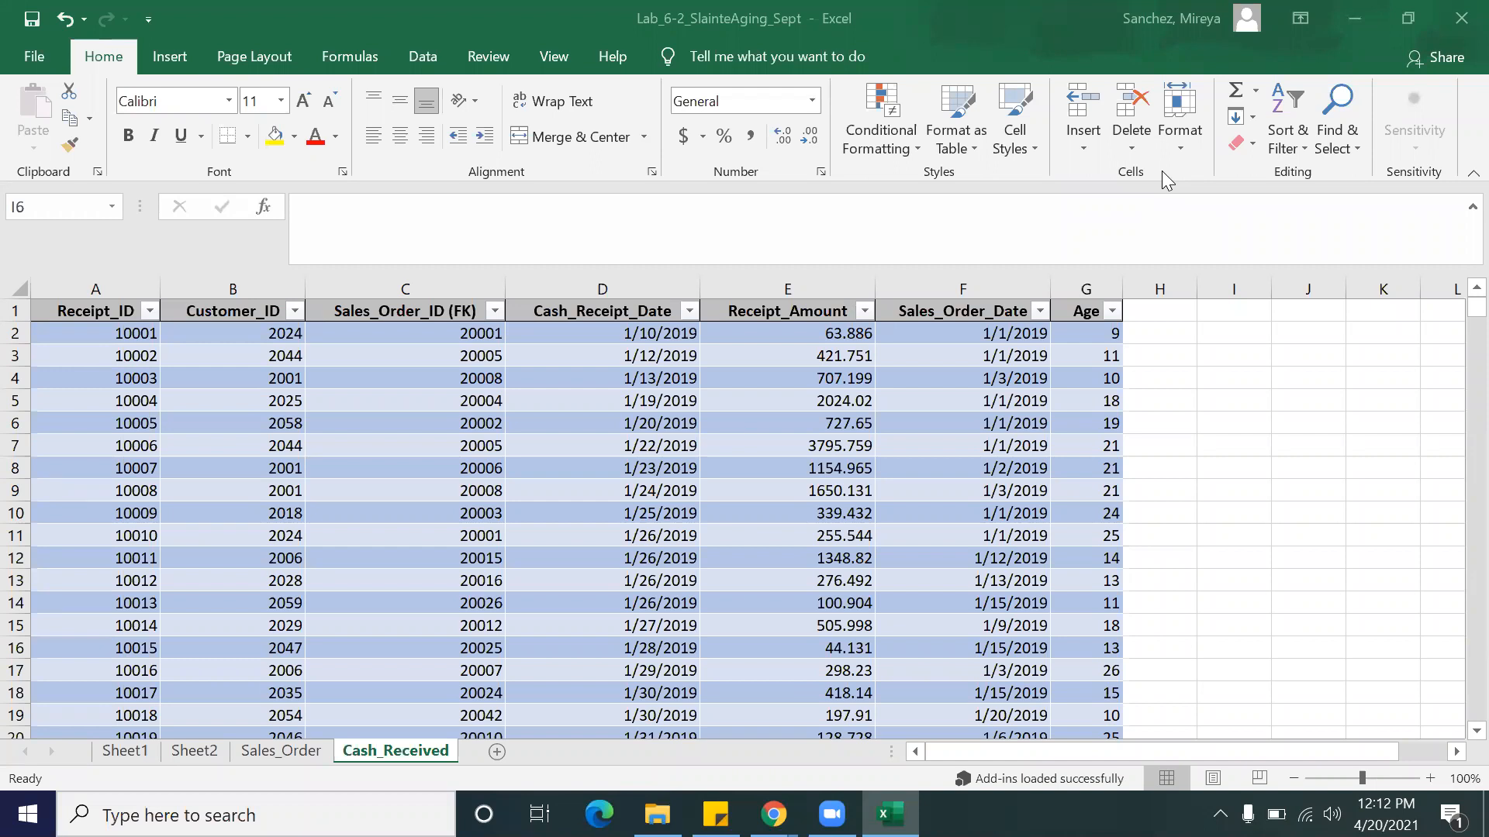
Step: Build a bordered aging lookup table in I6:J9 pairing 0, 30, 60 and 90 with the labels 0-30, 31-60, 61-90 and 90+
left_click(1231, 428)
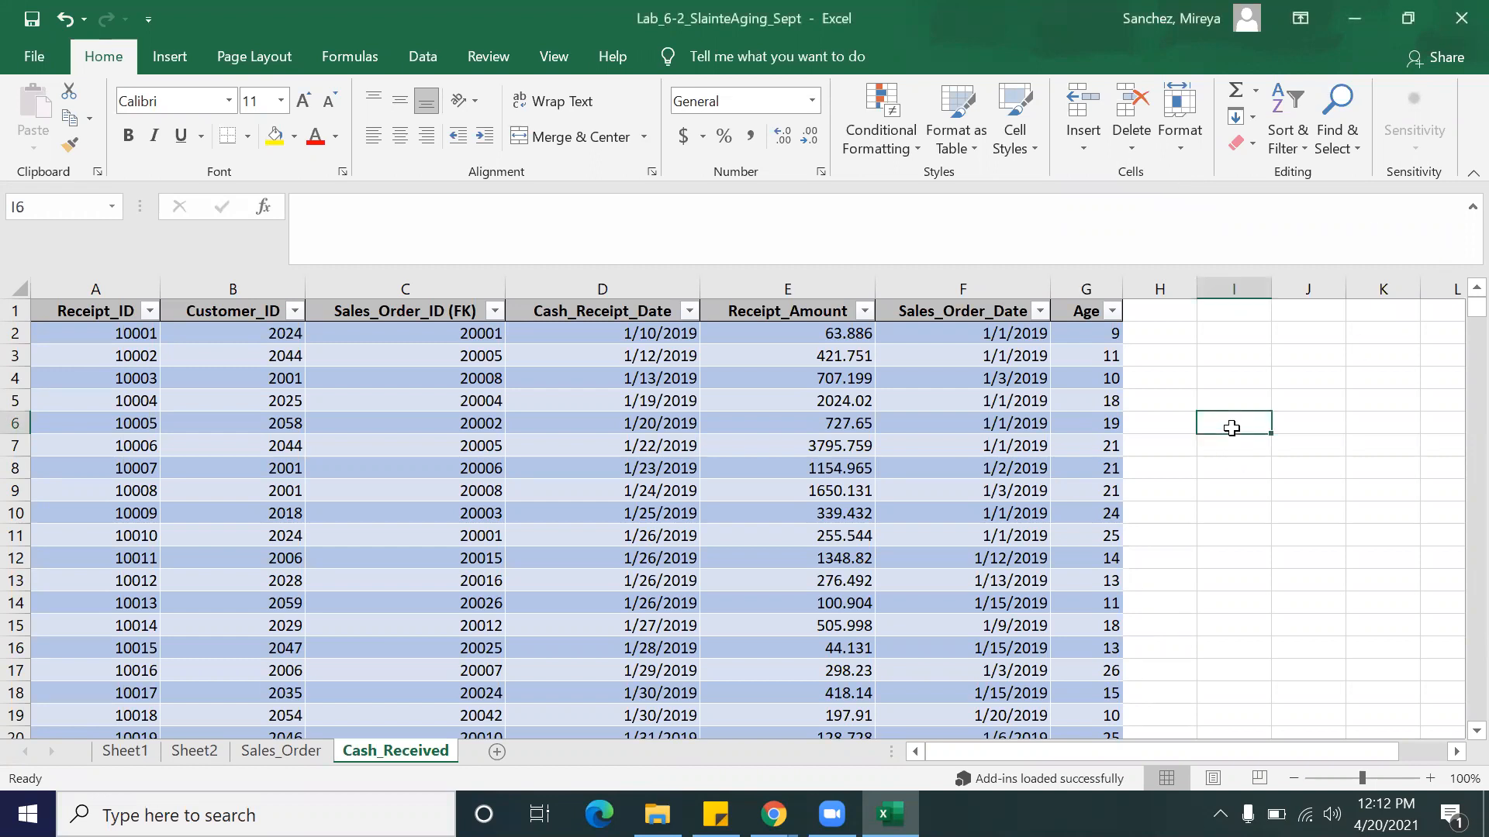
type("0")
key("Return")
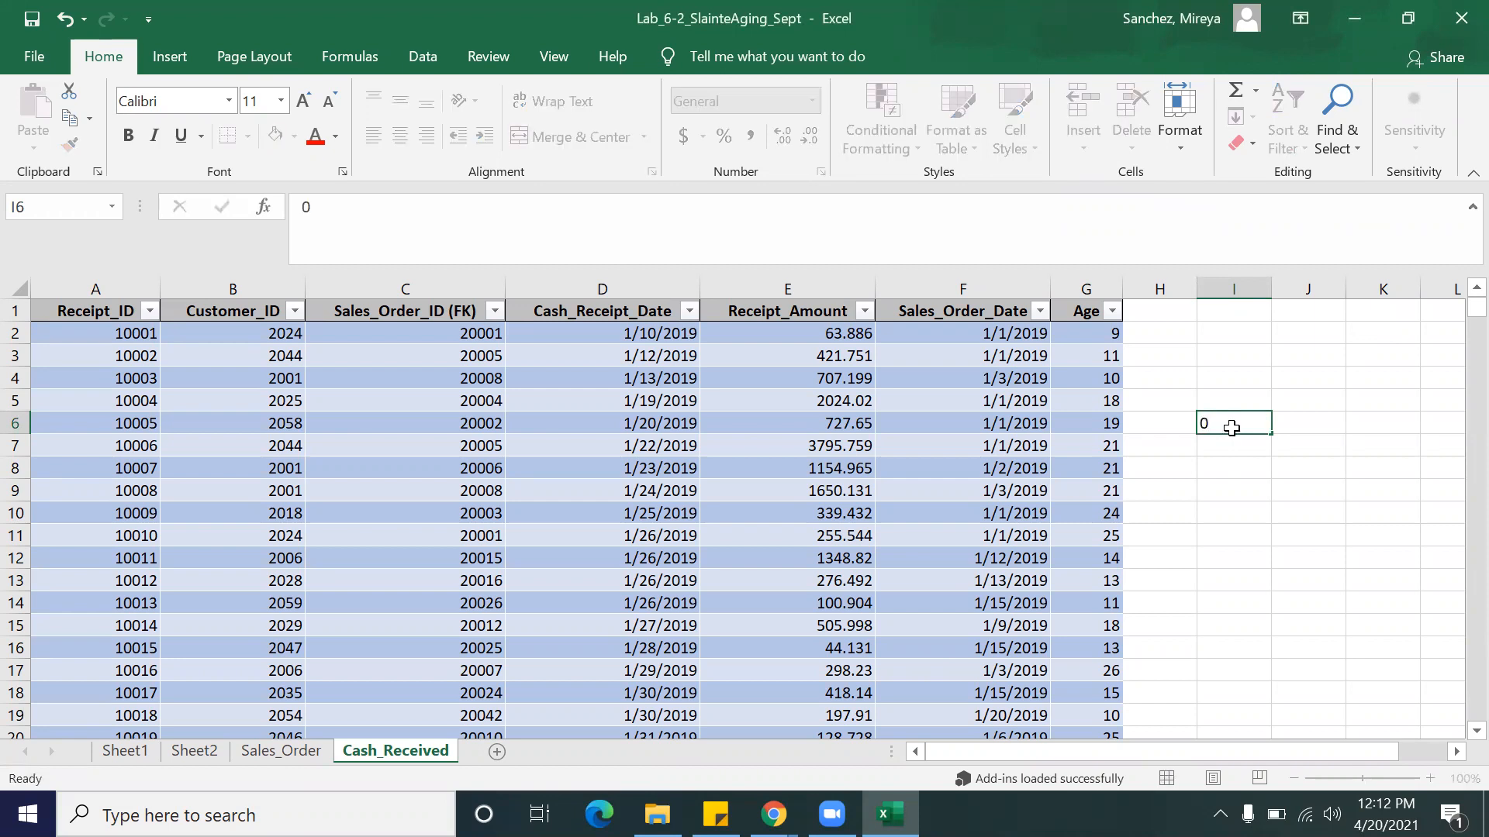
type("30")
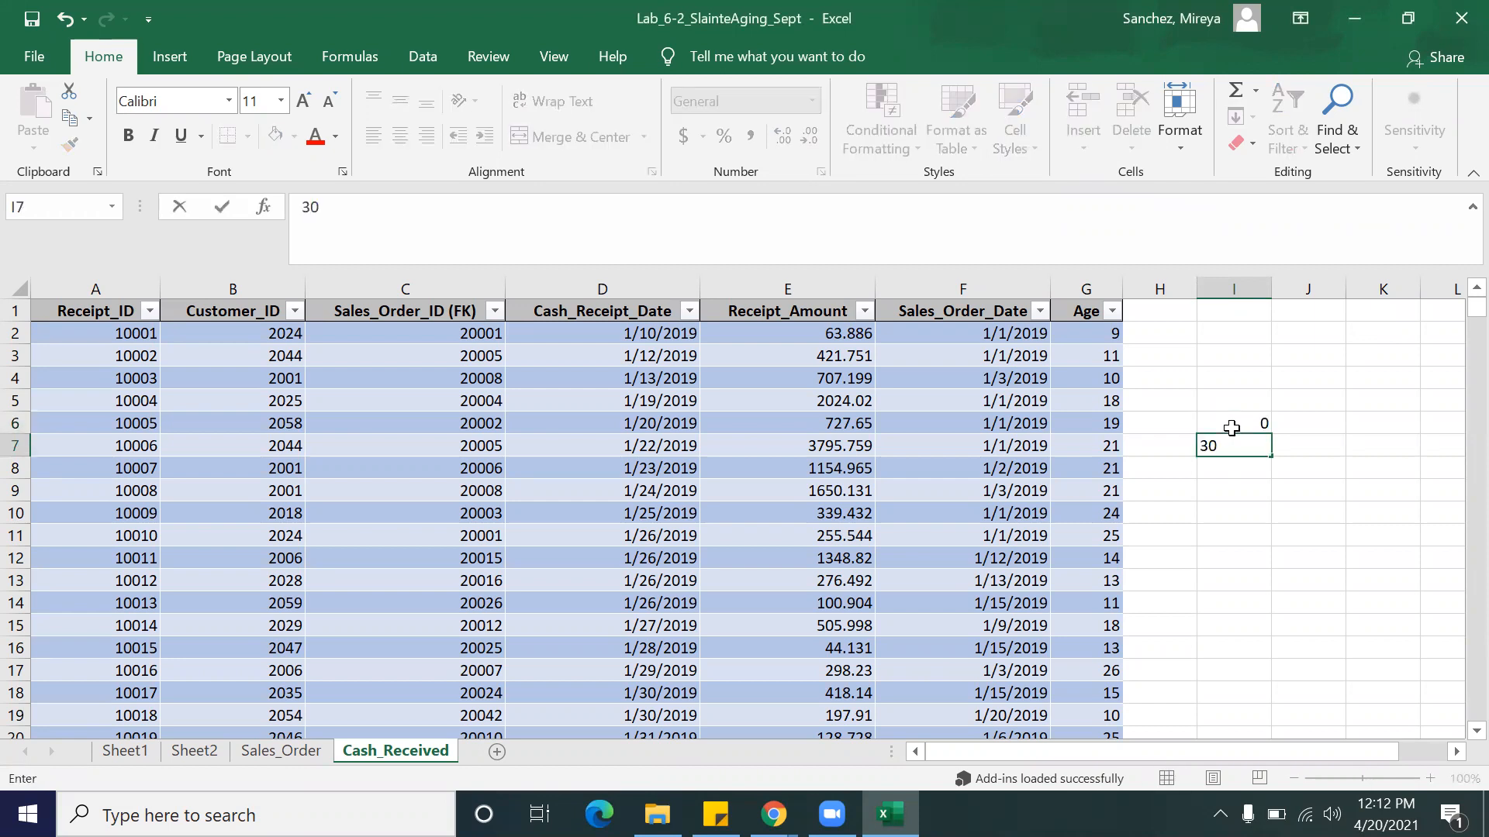
key("Return")
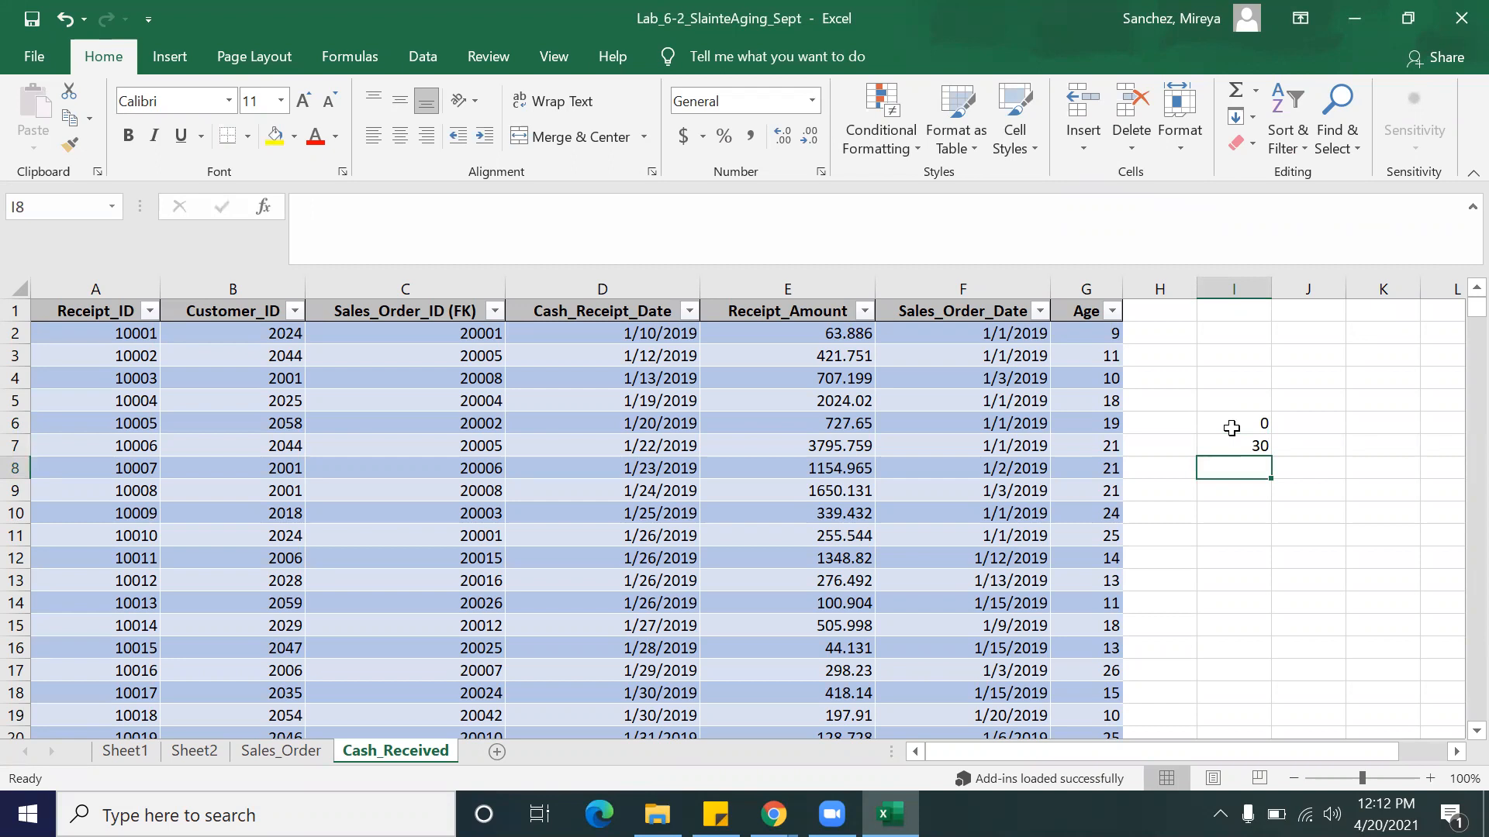
type("6-")
key("Return")
type("90")
left_click(1309, 473)
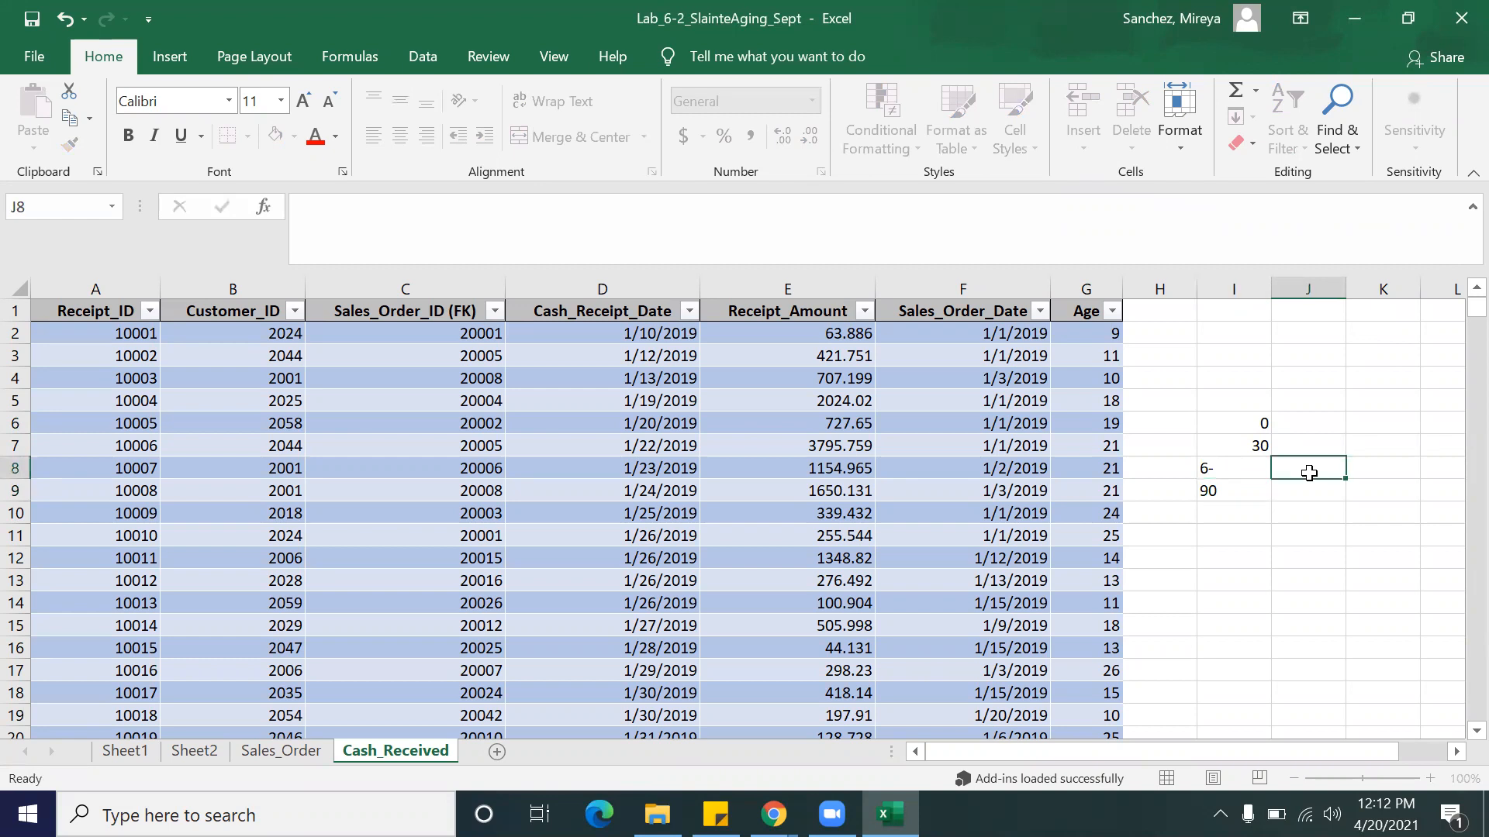
left_click(1245, 469)
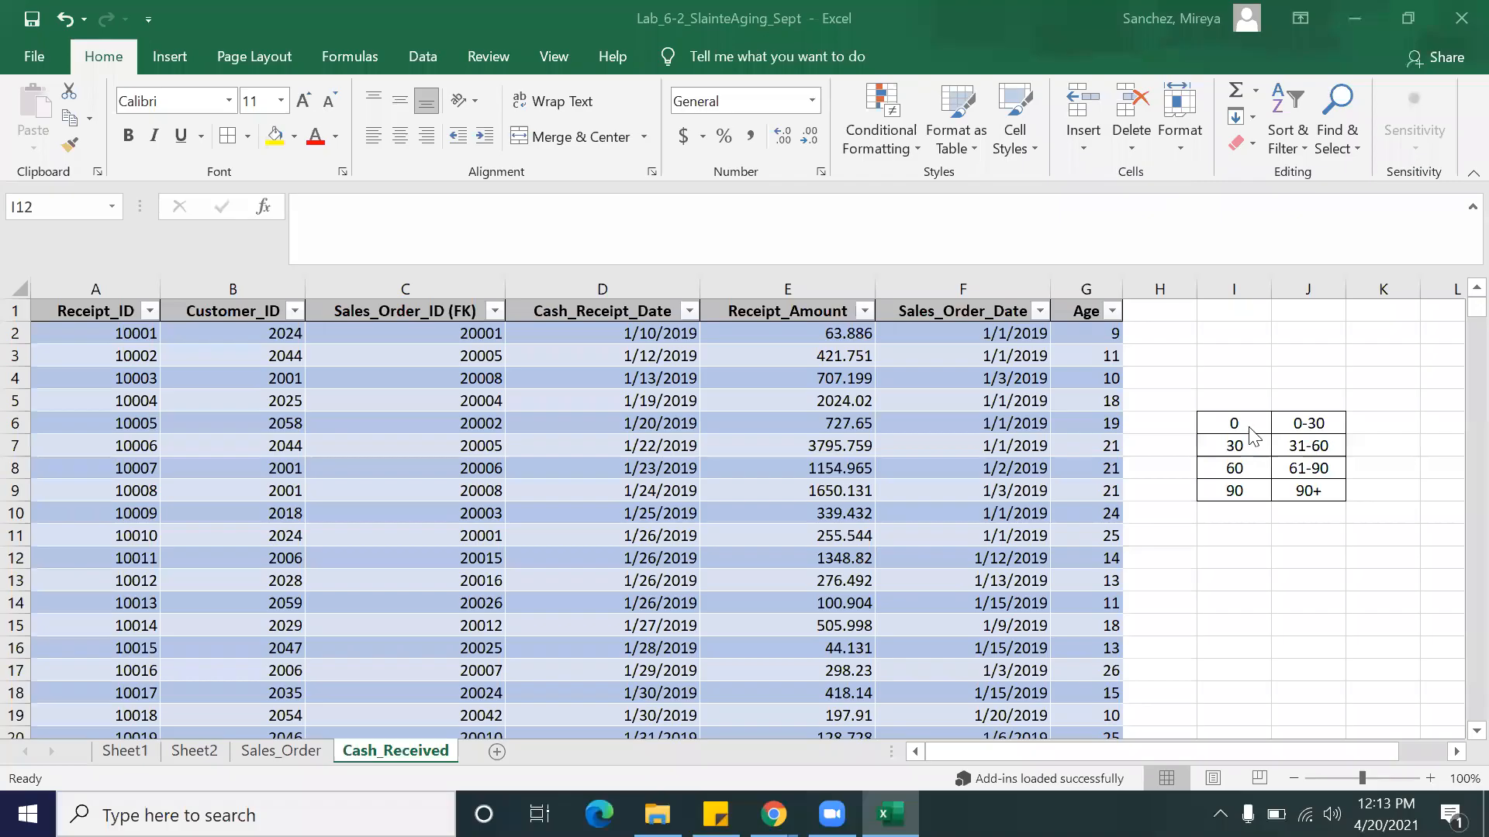
left_click(1249, 428)
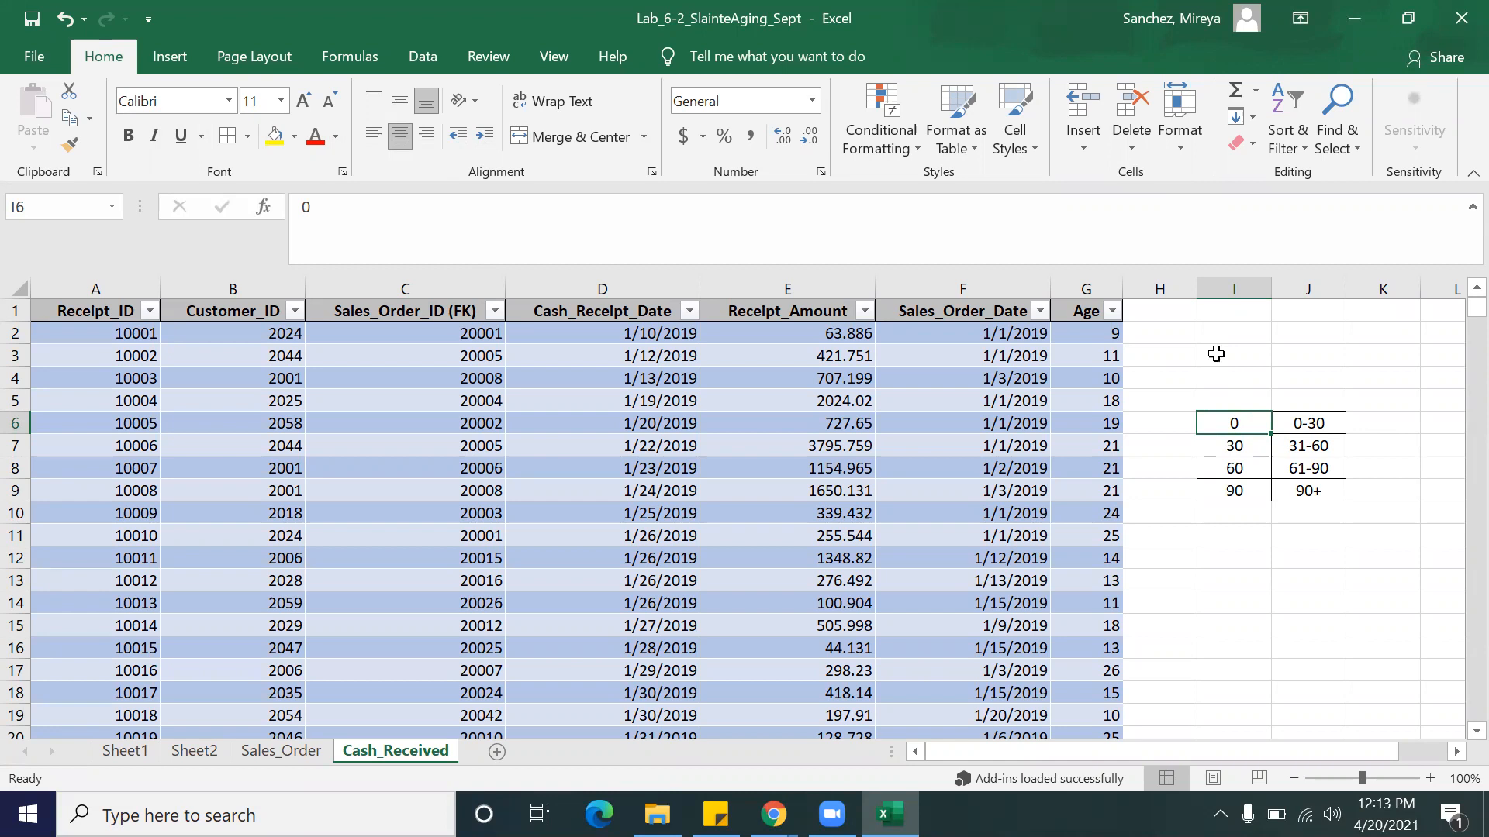
Step: Add a Bucket column to the Cash_Received table in column H and fit its width to the header
left_click(1154, 288)
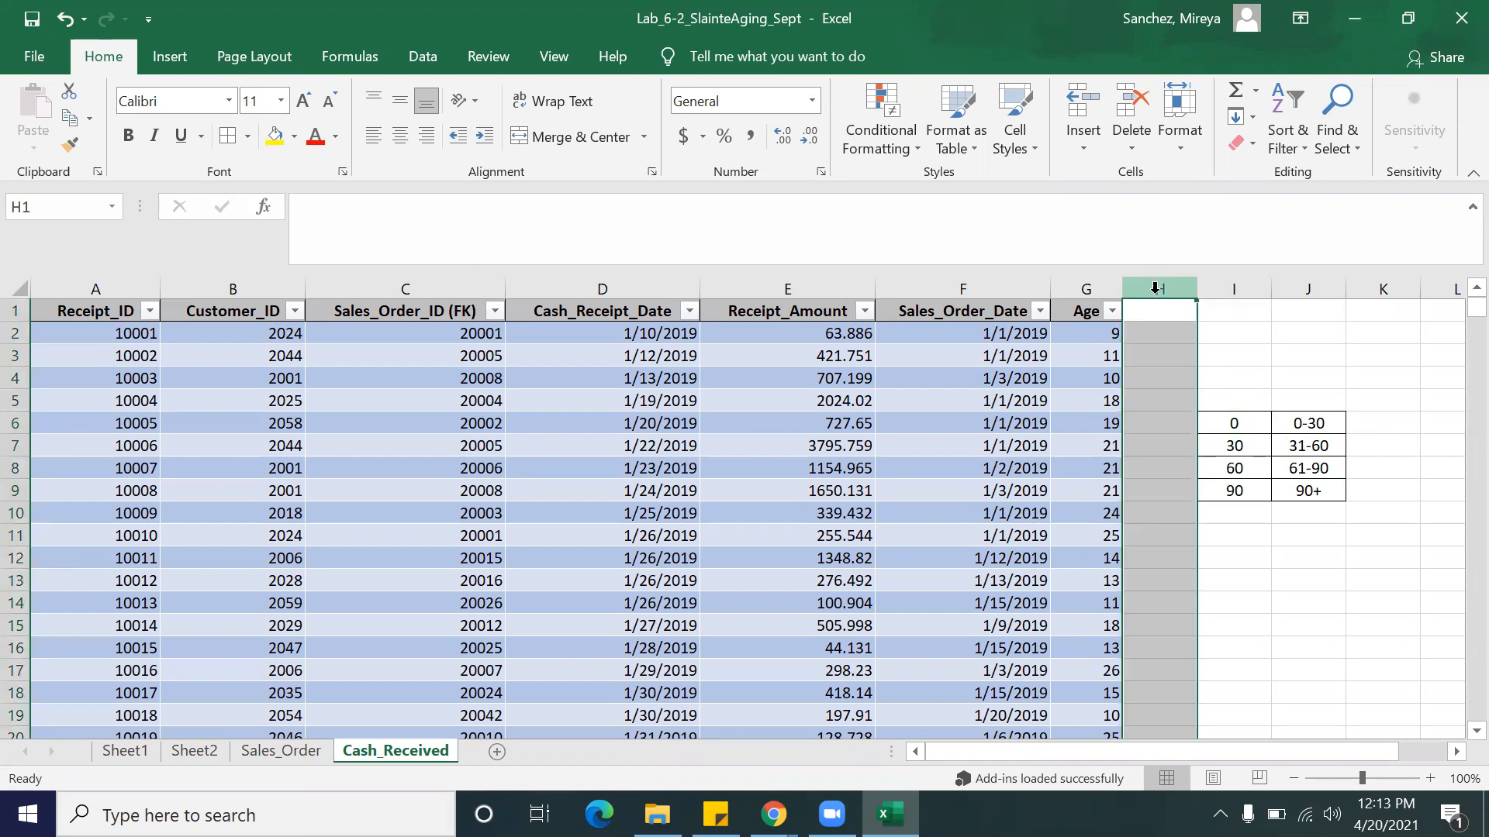
left_click(1142, 332)
left_click(1146, 310)
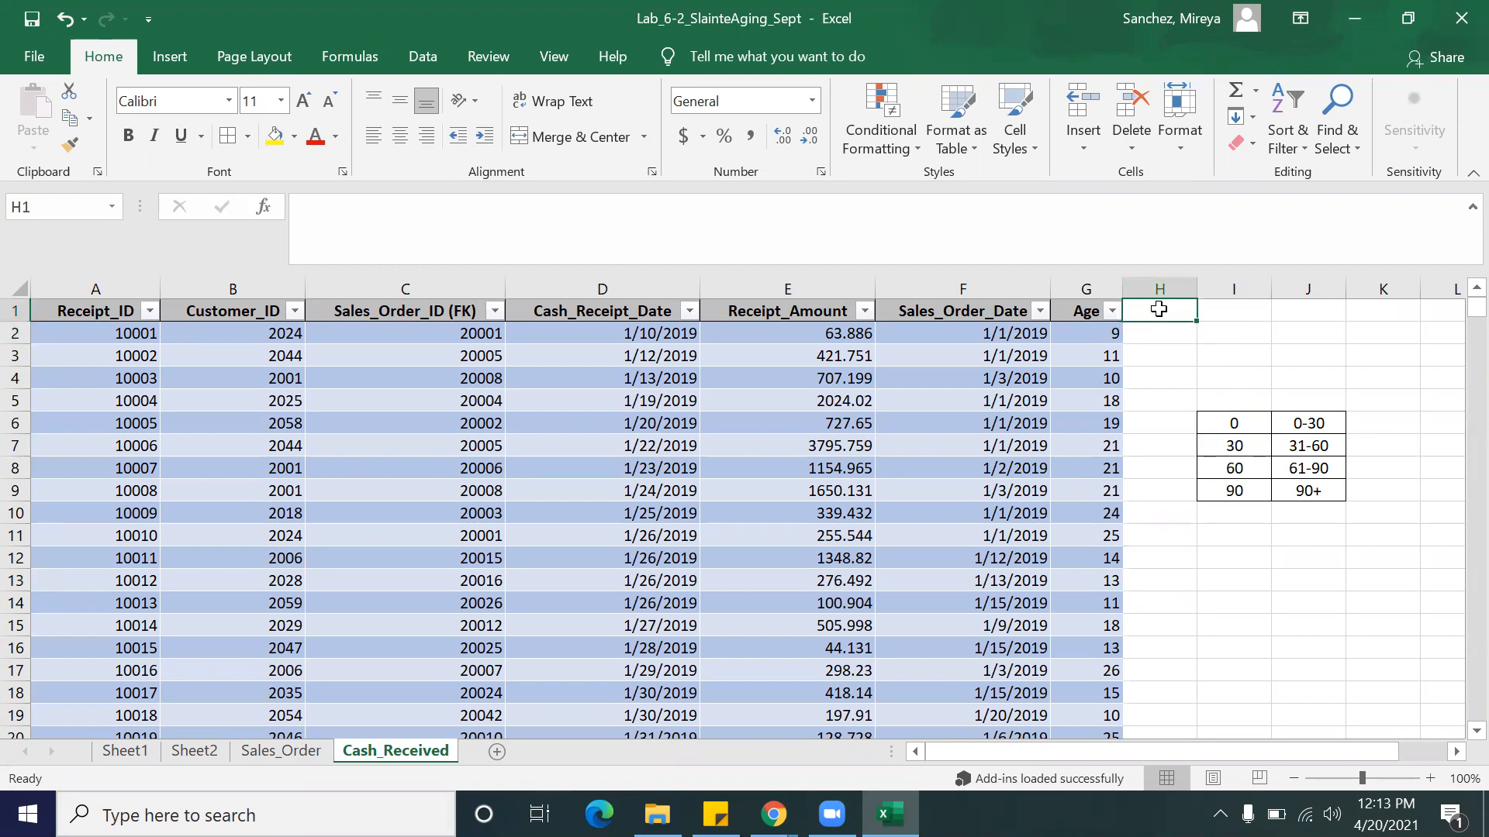
type("Cash")
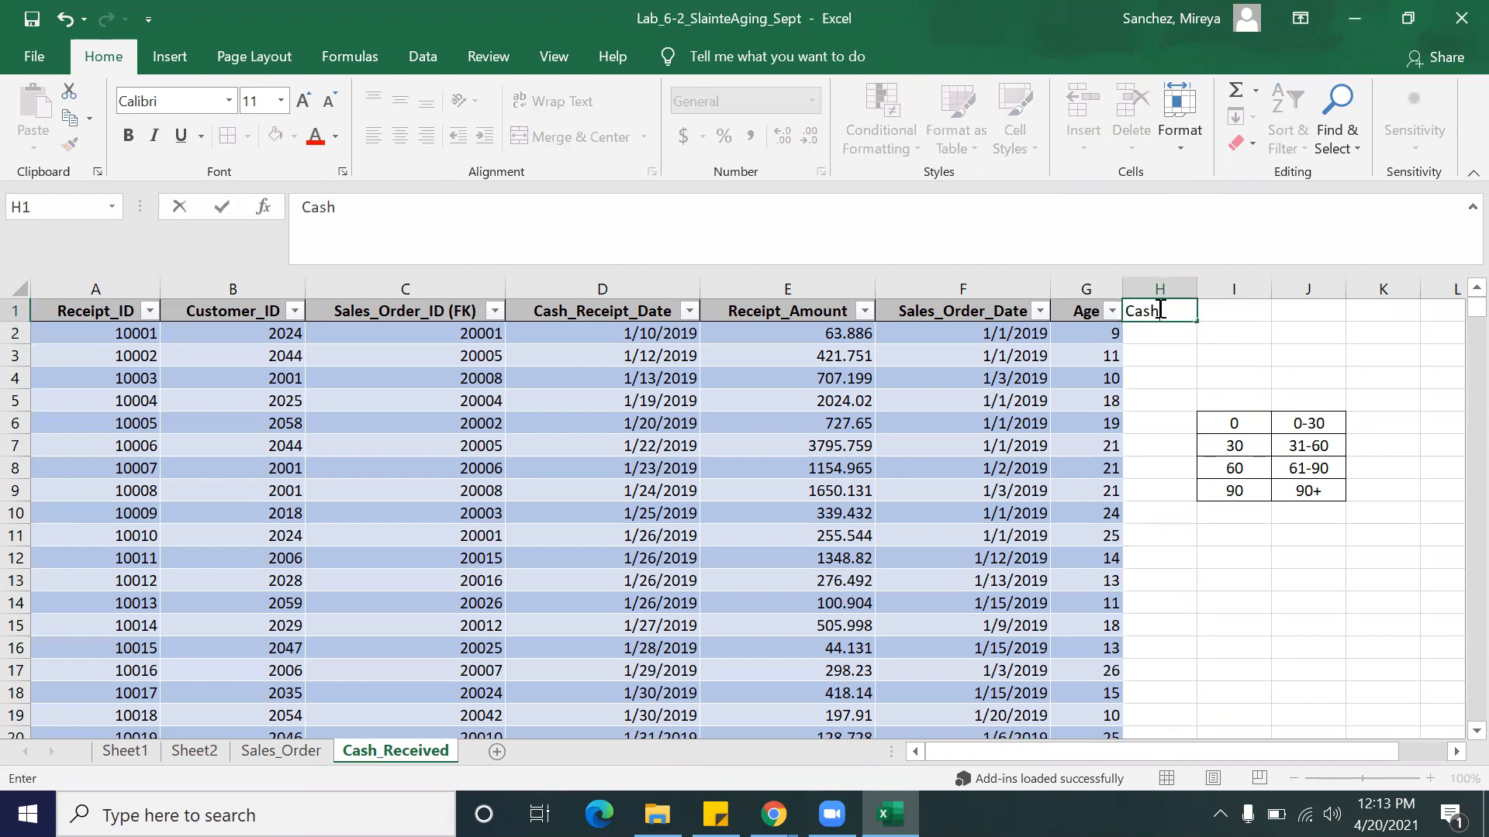
key("BackSpace")
key("BackSpace")
key("BackSpace")
key("BackSpace")
type("Ba")
key("BackSpace")
type("uck")
key("BackSpace")
type("et")
key("Return")
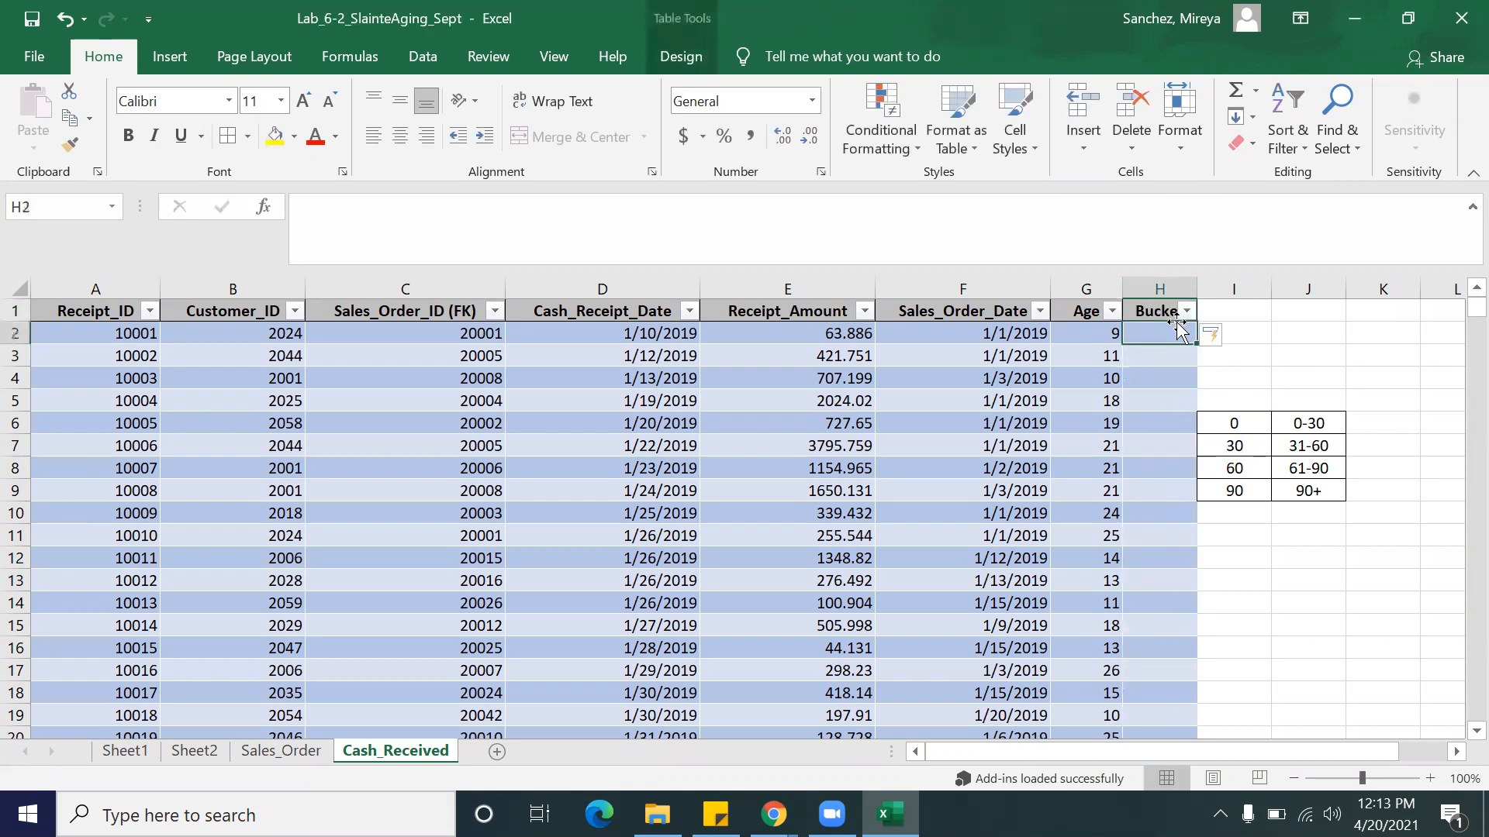
double_click(1196, 289)
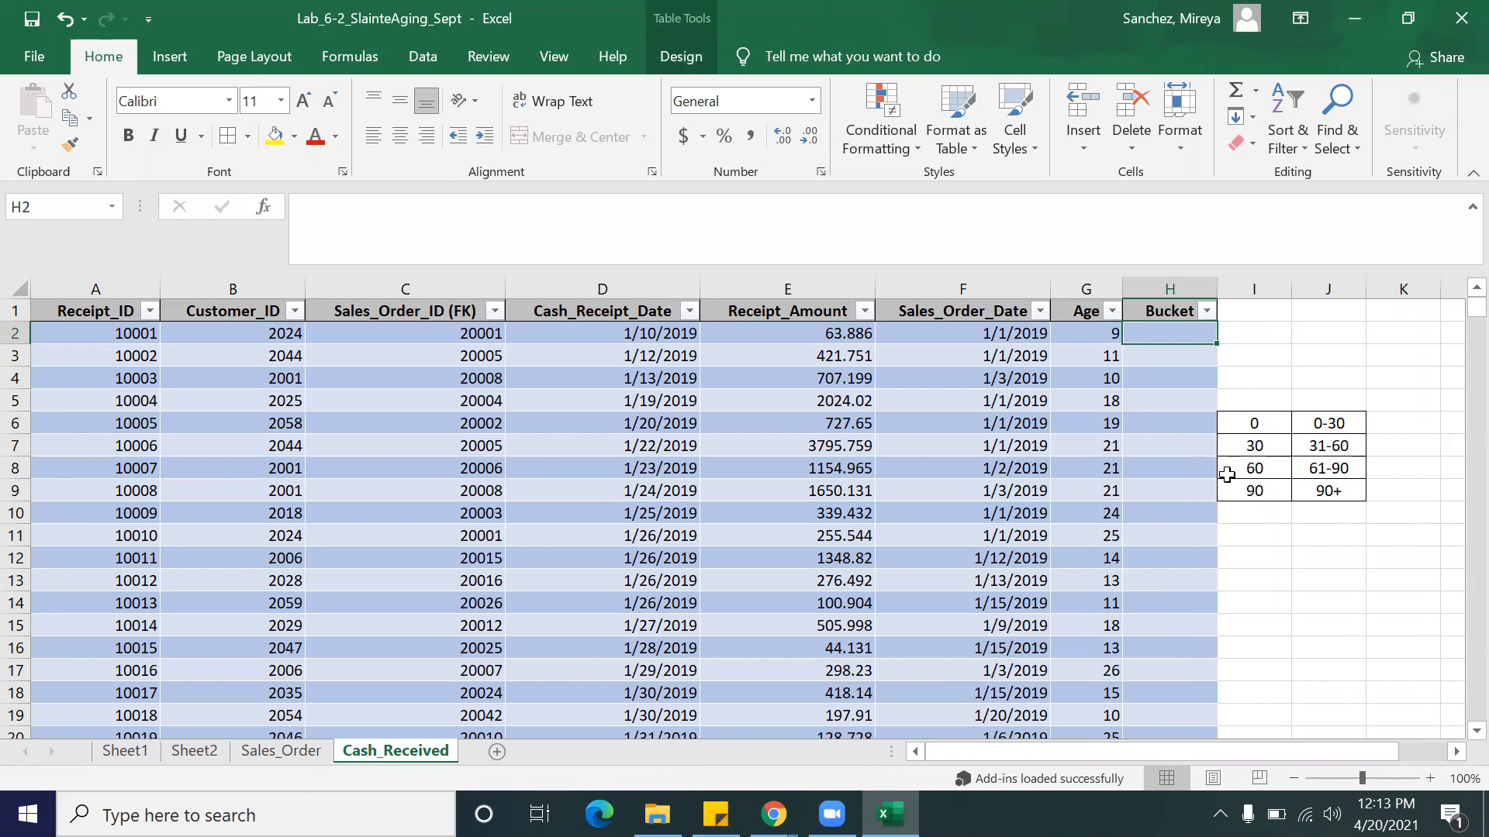
left_click_drag(1239, 424, 1342, 490)
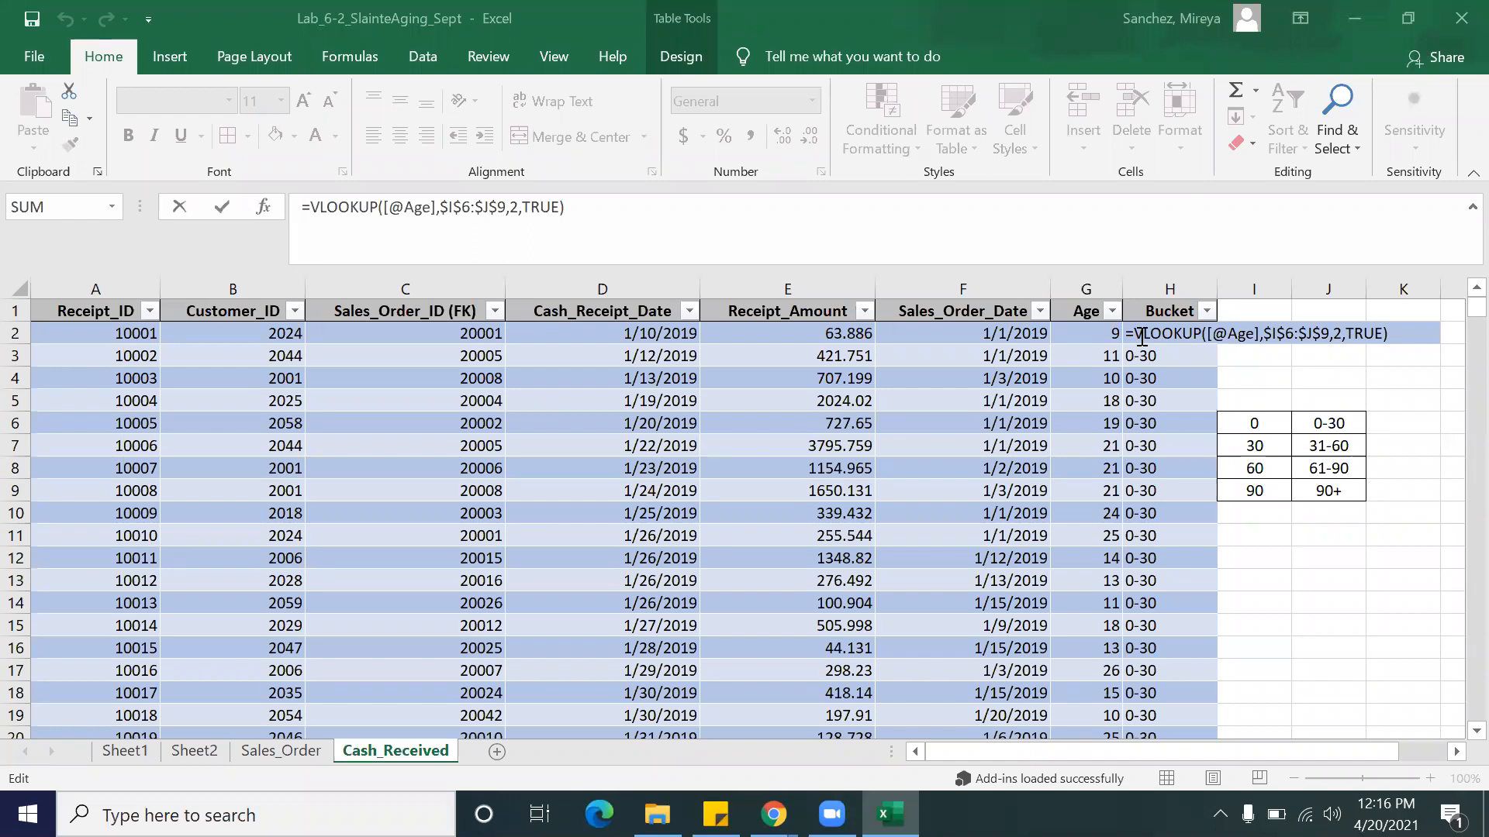
left_click(413, 207)
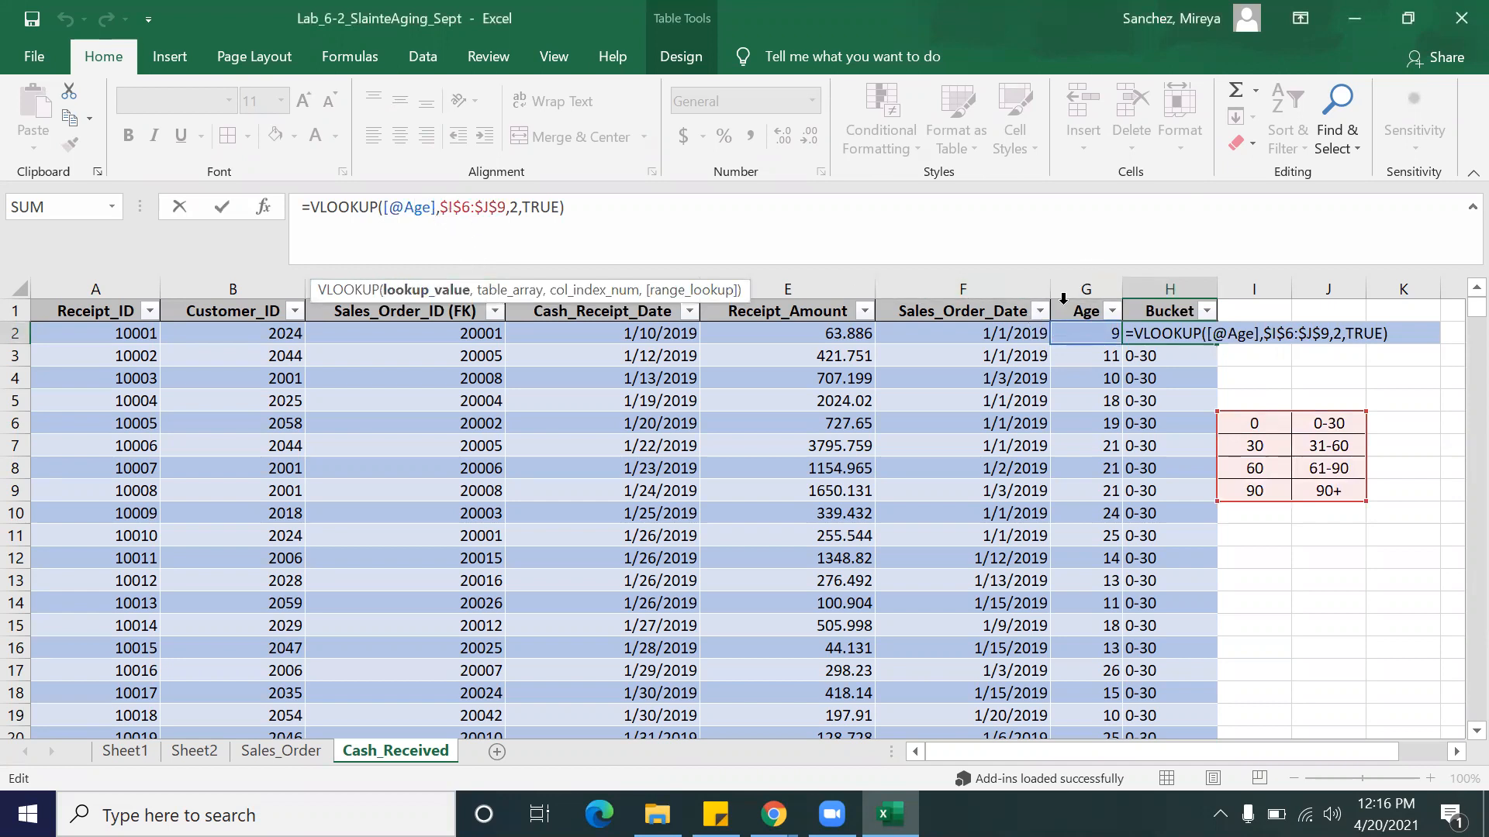
left_click(456, 210)
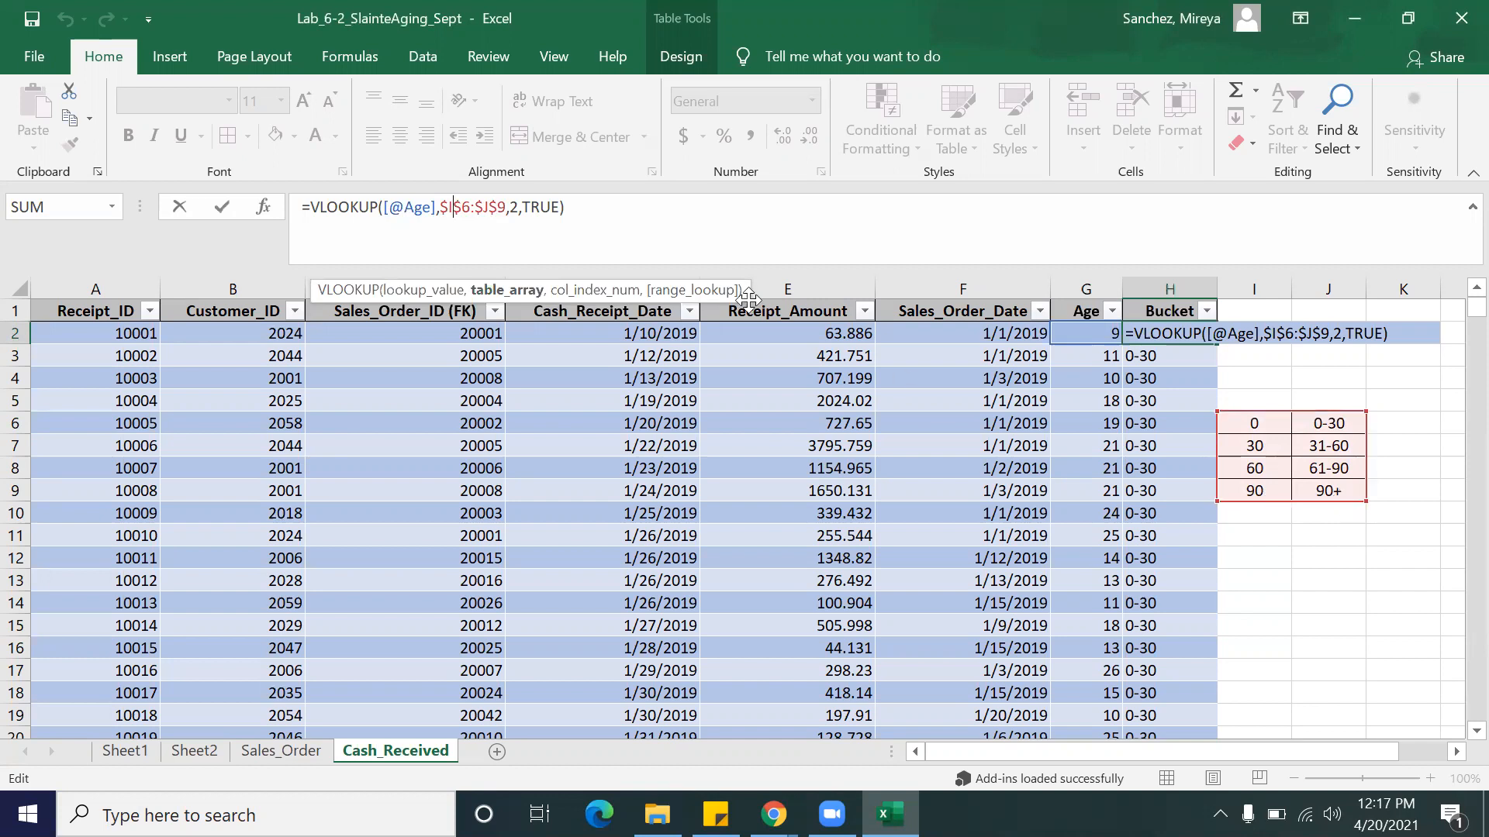
left_click(514, 210)
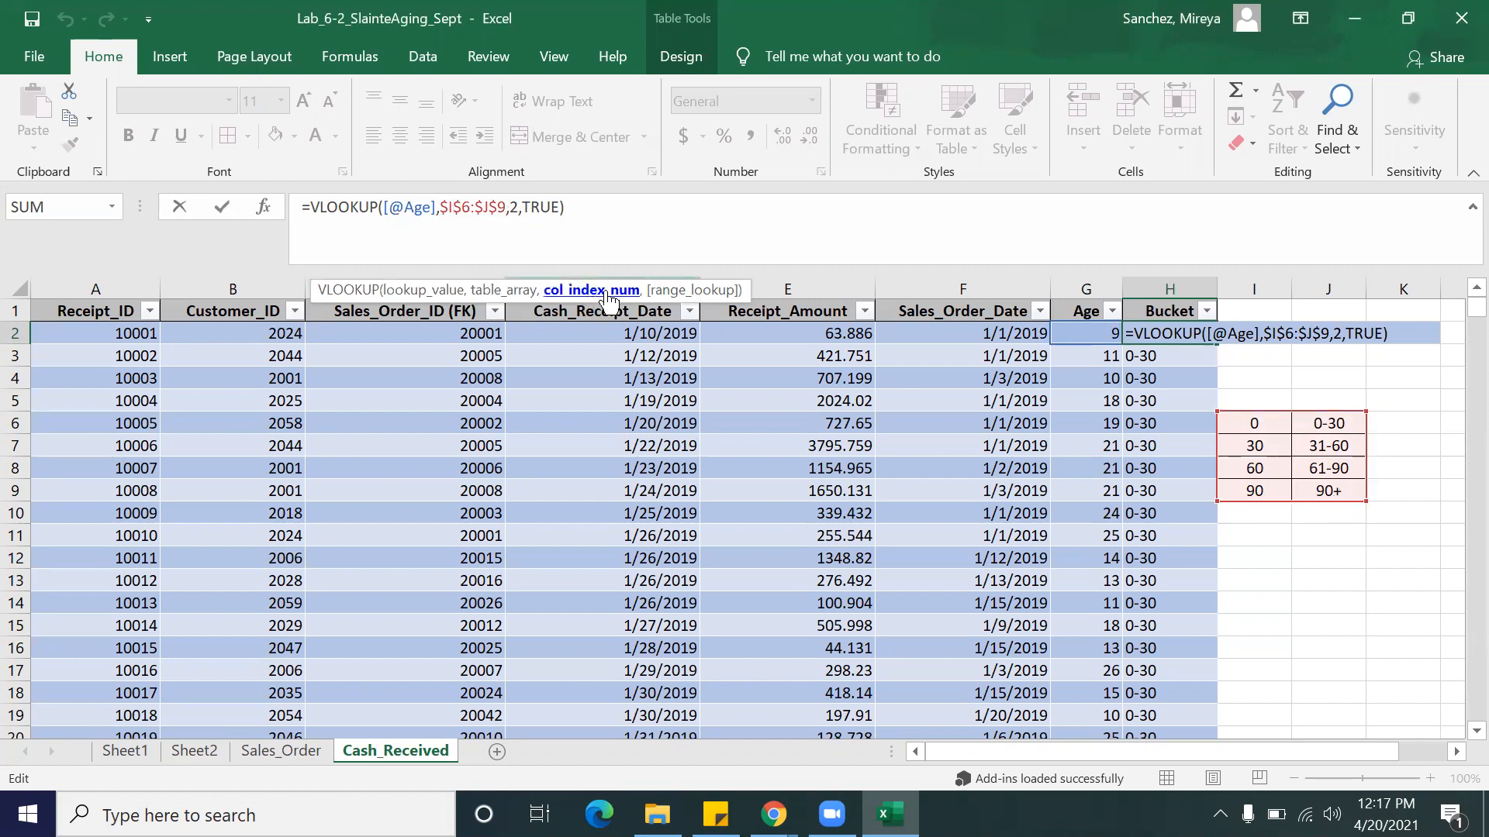
left_click(541, 207)
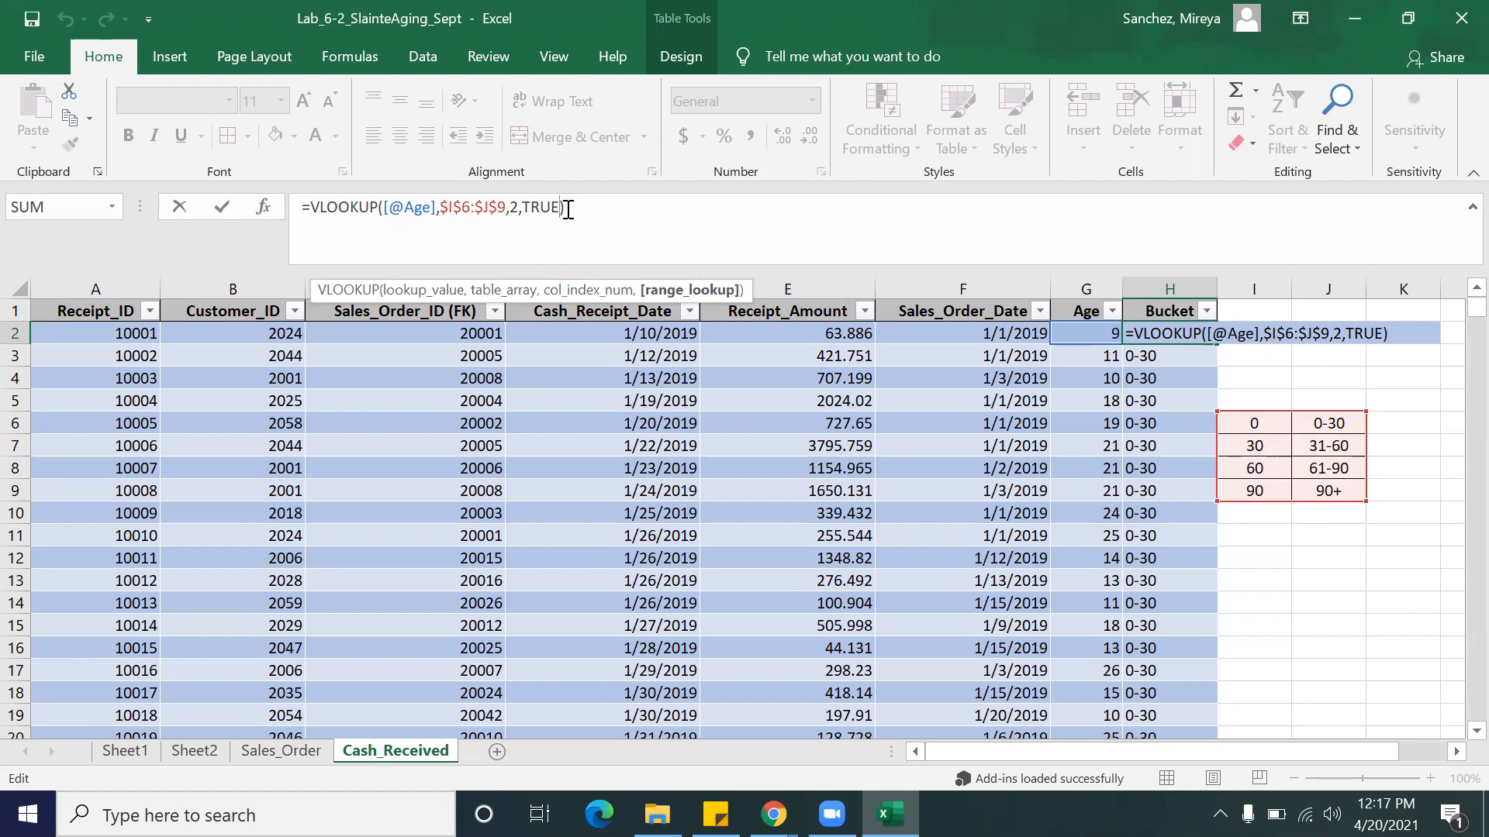
Step: Try to shorten the range_lookup argument of the Bucket formula in H2 to T
key("BackSpace")
key("BackSpace")
key("BackSpace")
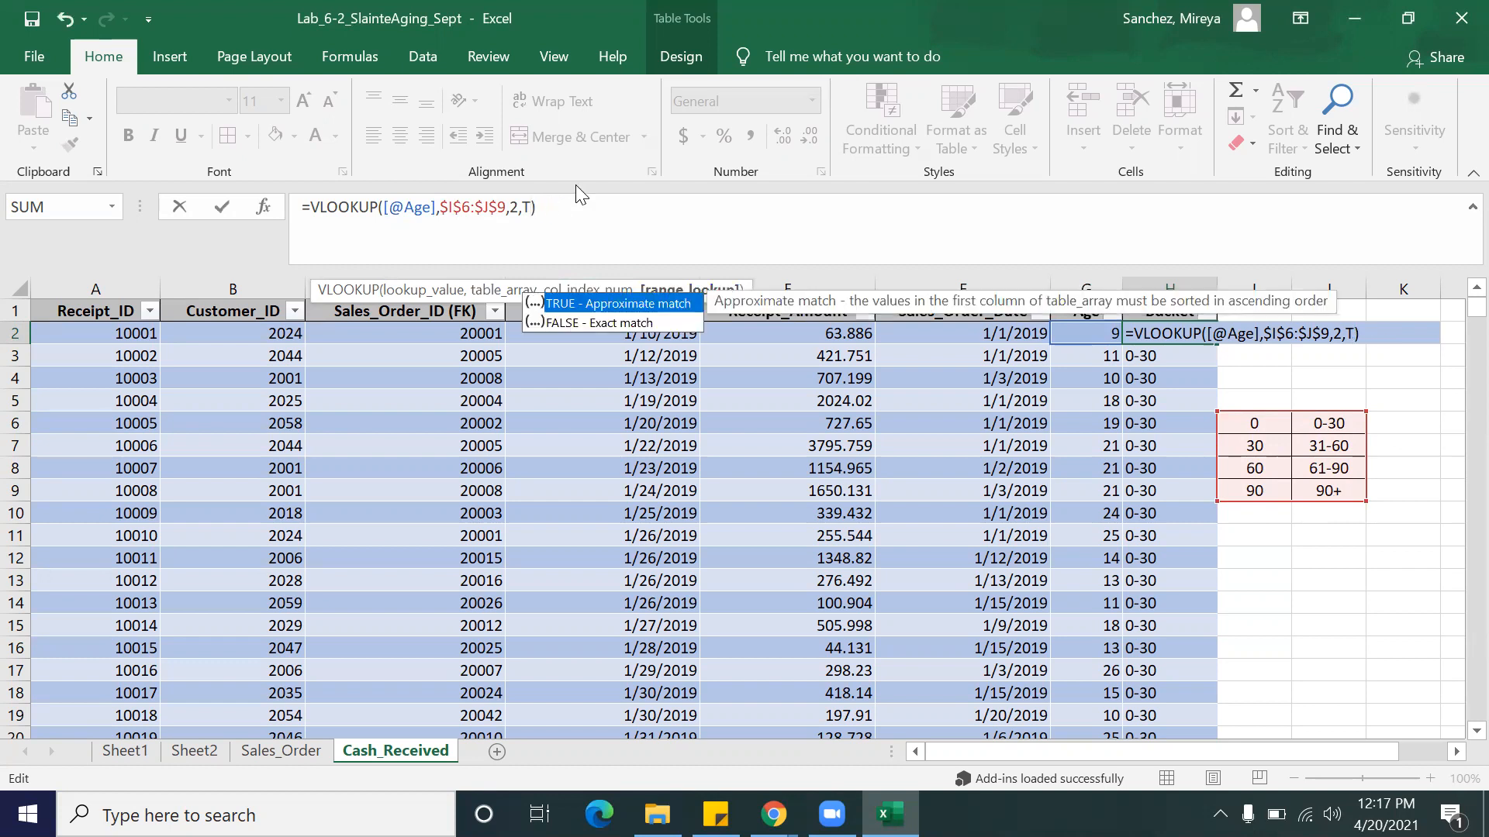
key("Return")
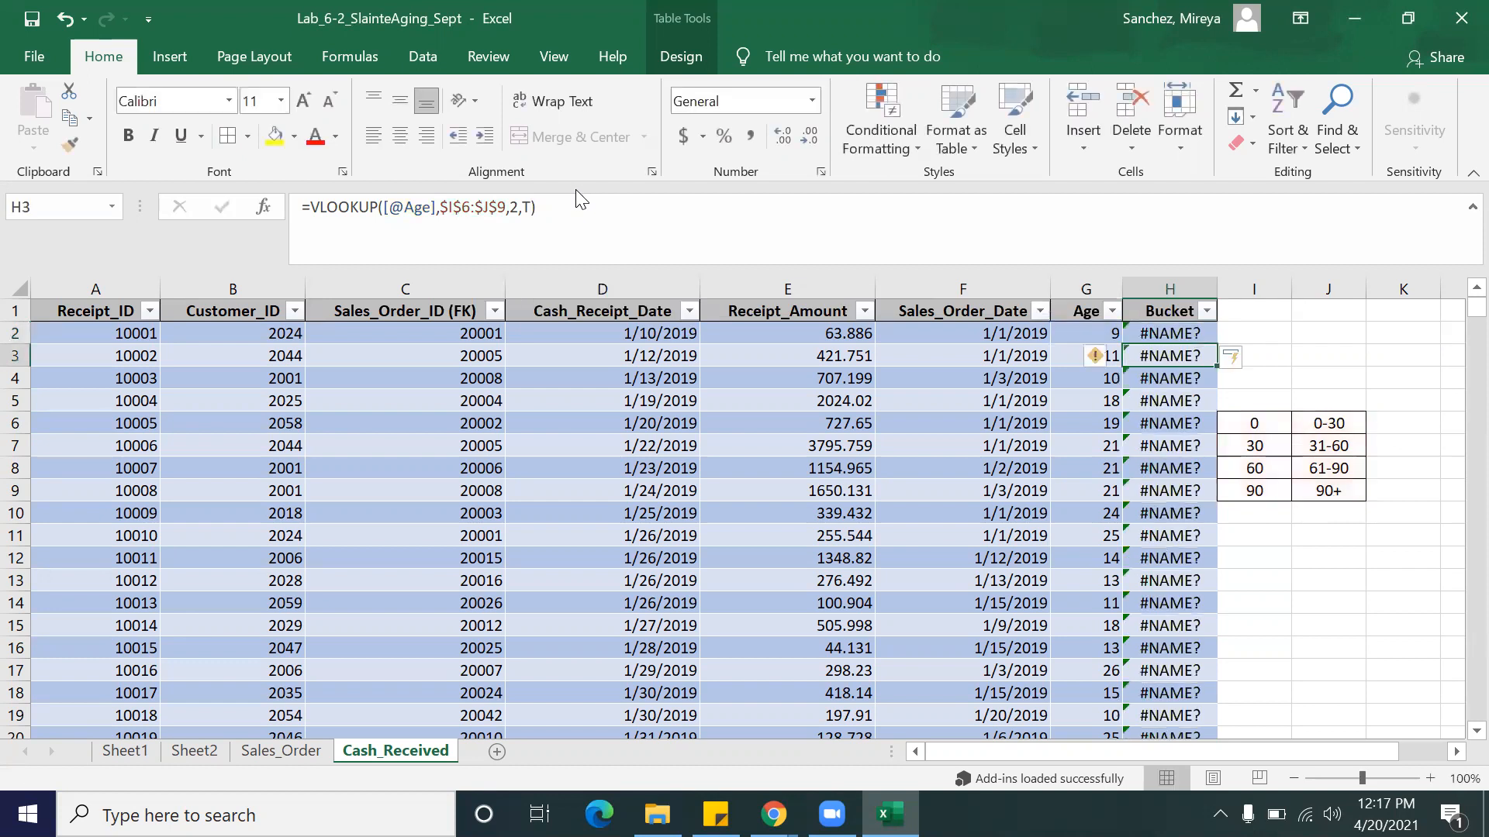
Step: Correct the range_lookup argument of the Bucket formula to TRUE from cell H3
left_click(531, 211)
type("rue")
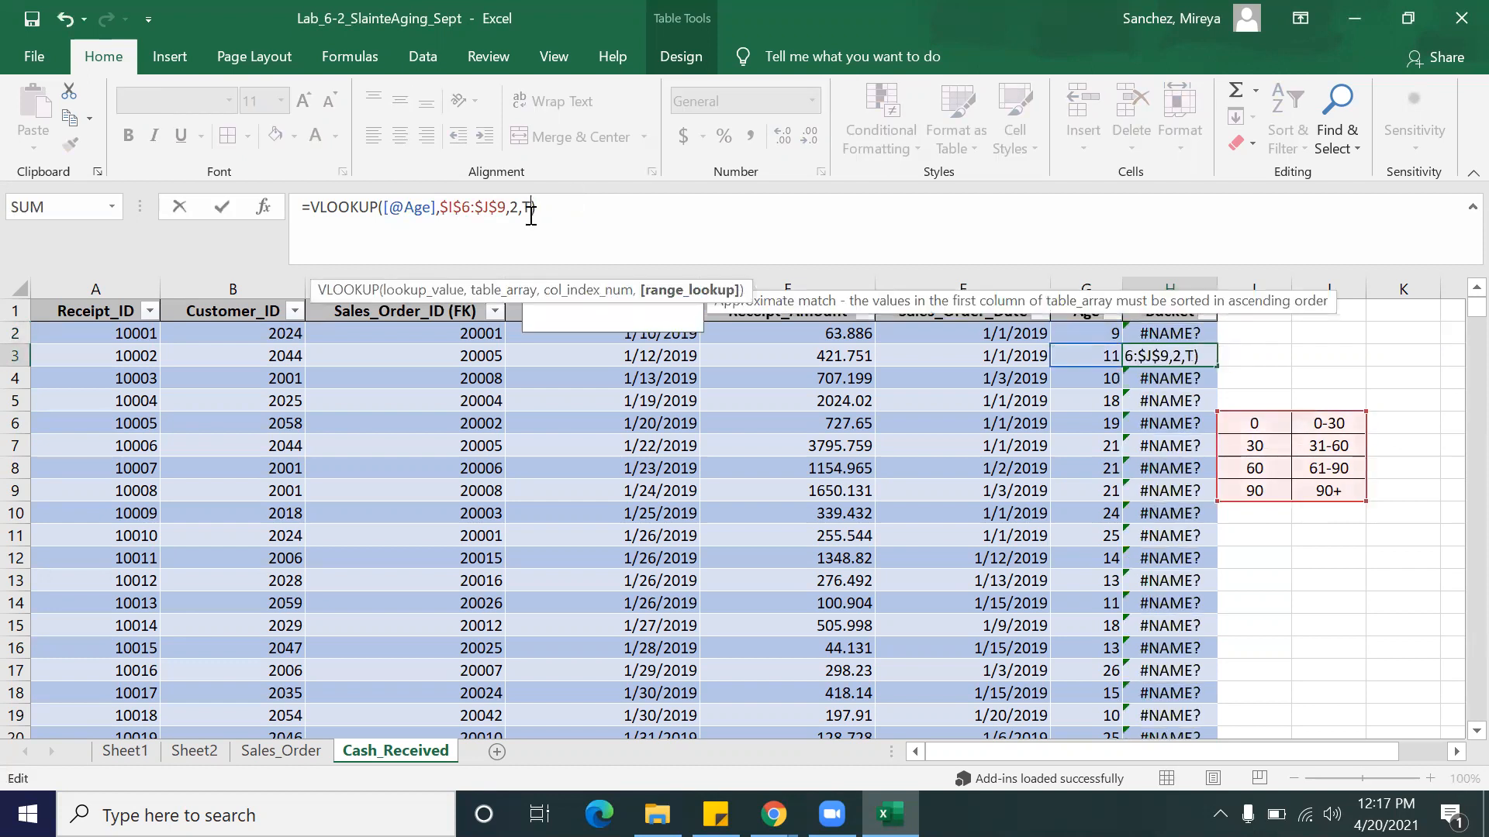
key("BackSpace")
key("BackSpace")
key("BackSpace")
type("r")
key("BackSpace")
type("rue")
key("Return")
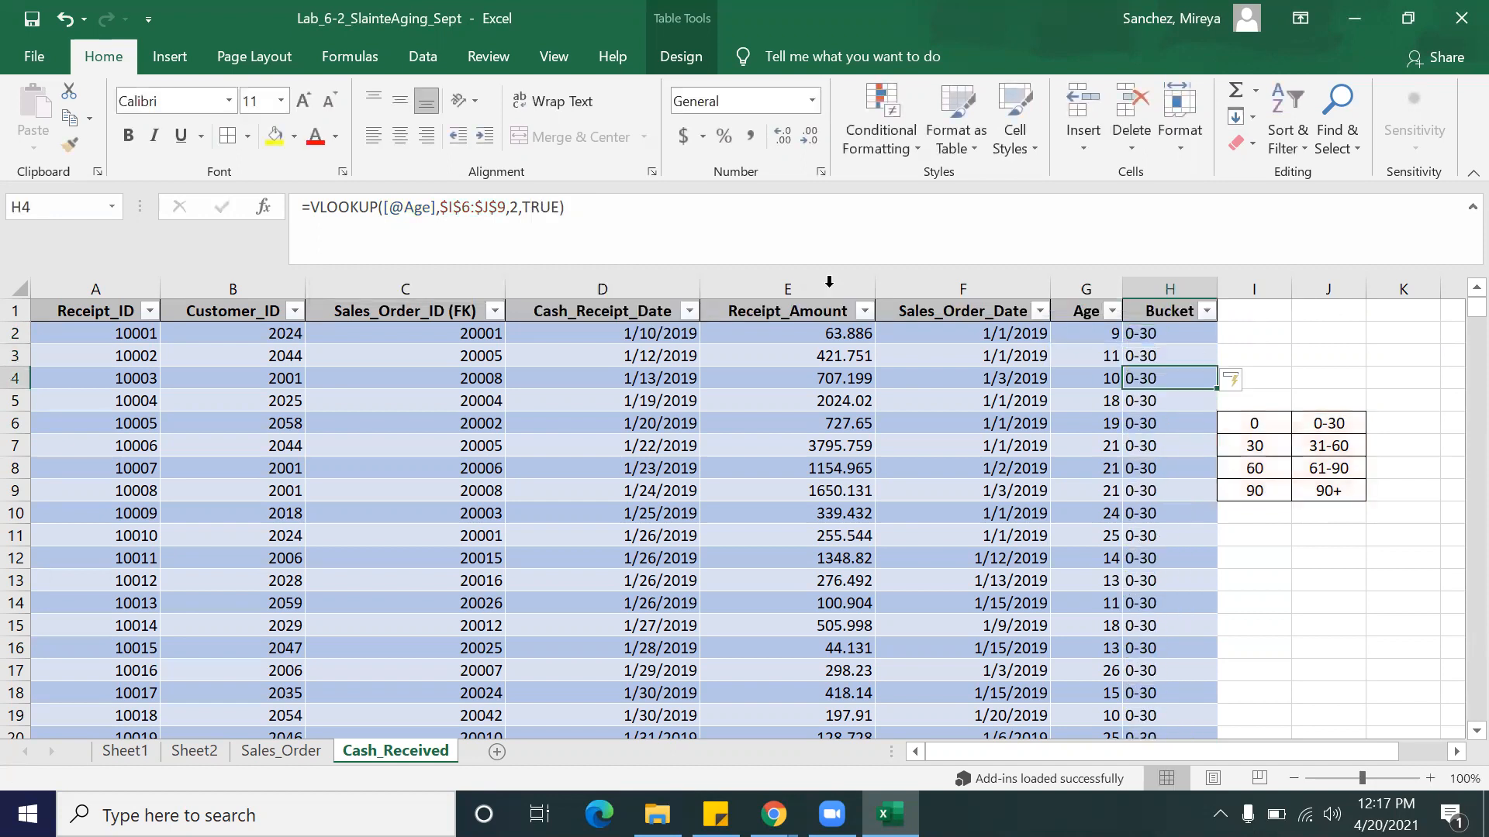
Step: Compare the Age values with the aging brackets assigned in the Bucket column
left_click(1372, 563)
left_click_drag(1146, 332, 1200, 732)
left_click_drag(1093, 333, 1096, 199)
left_click(1101, 446)
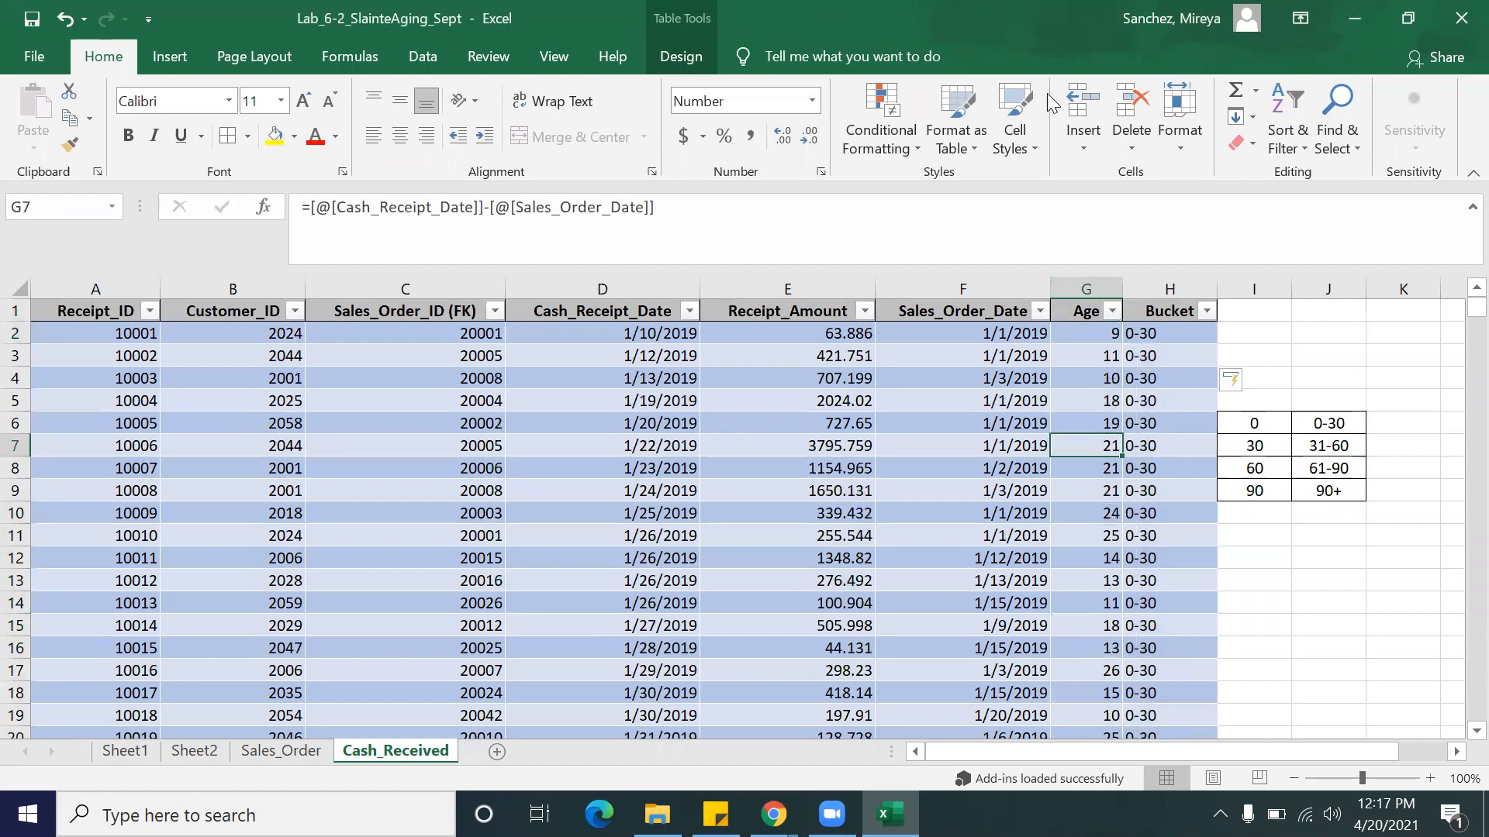
key("Right")
key("Right")
key("Up")
key("Up")
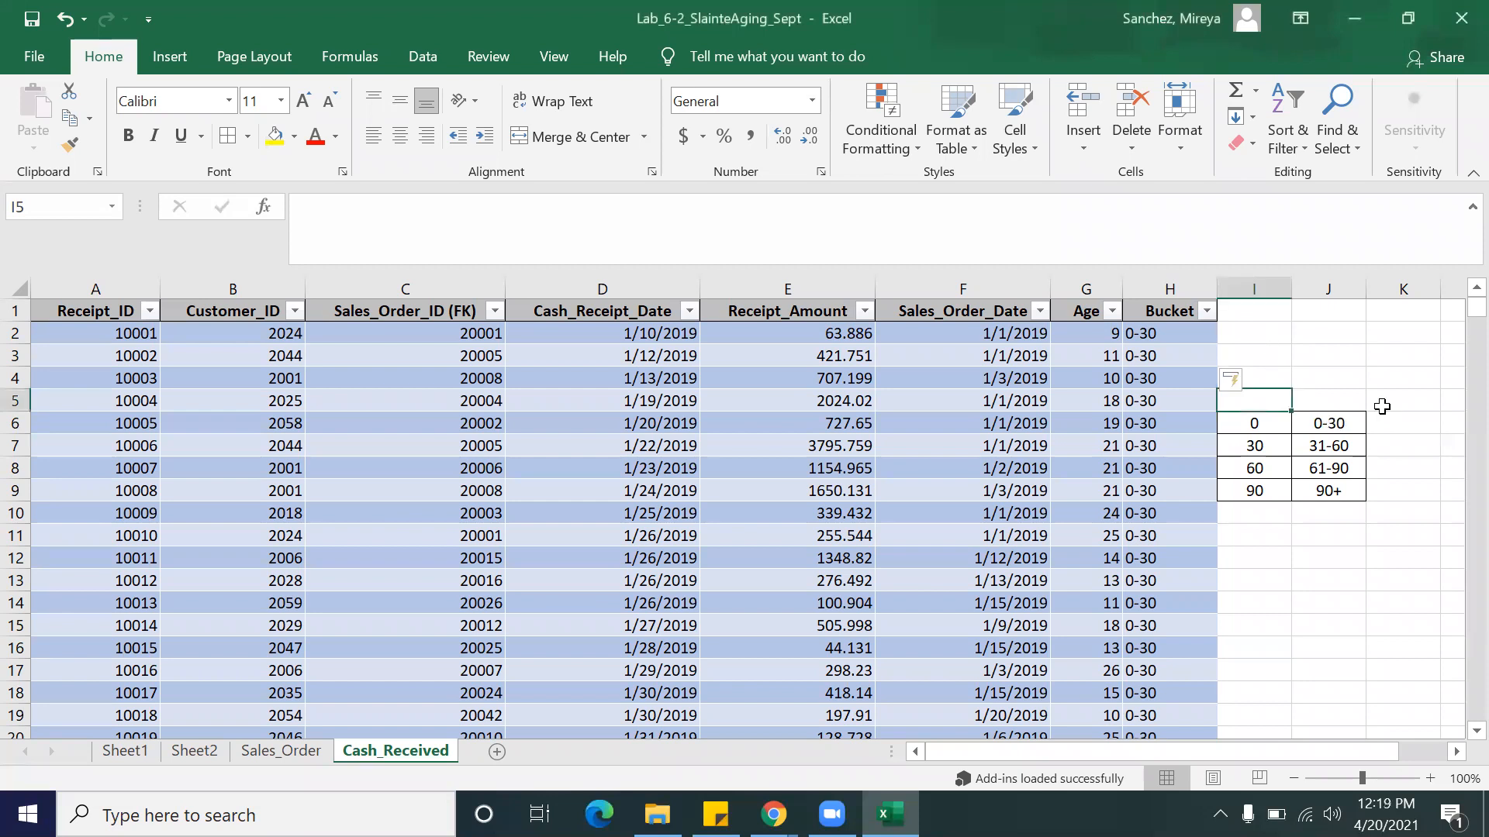
Step: Enter the header Count in cell K5 beside the aging lookup table
left_click(1405, 398)
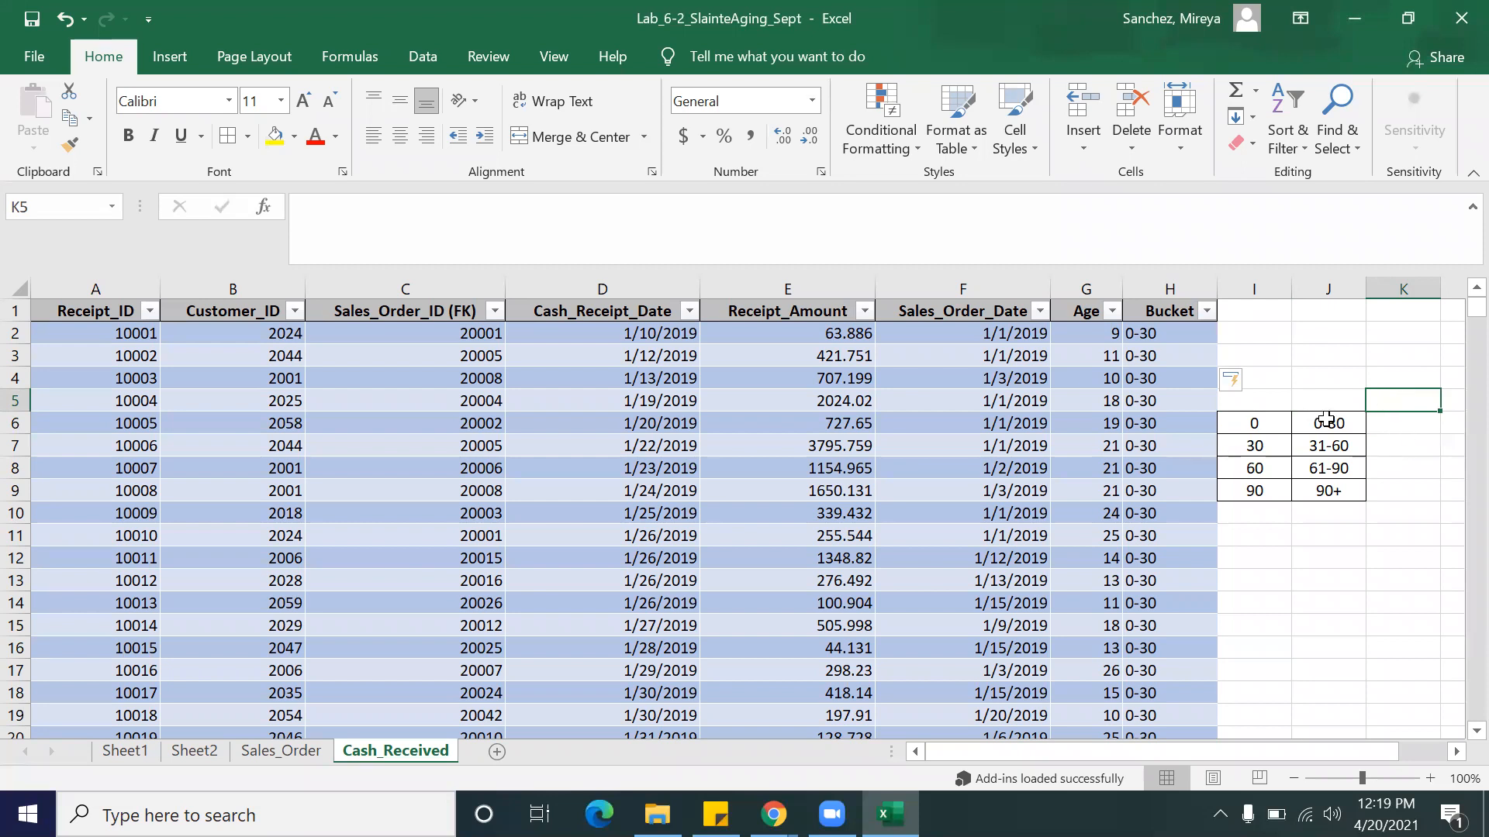
type("coun")
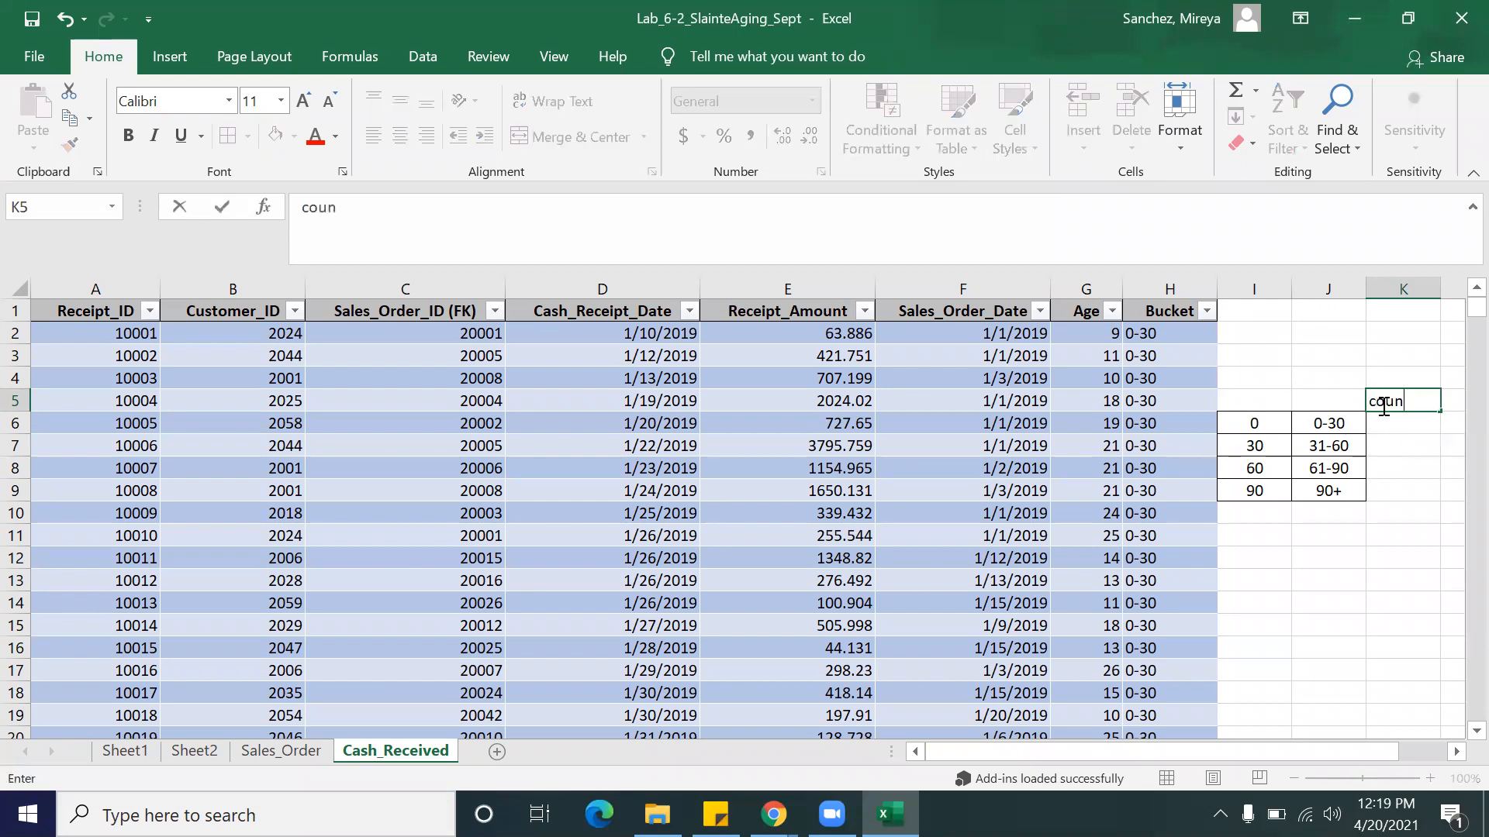
key("BackSpace")
key("BackSpace")
key("BackSpace")
type("ount")
key("BackSpace")
key("BackSpace")
key("BackSpace")
key("BackSpace")
key("BackSpace")
type("Count")
Step: Enter =COUNTIF(Cash_Received[Bucket],J6) in cell K6 and check its range argument
left_click(1422, 423)
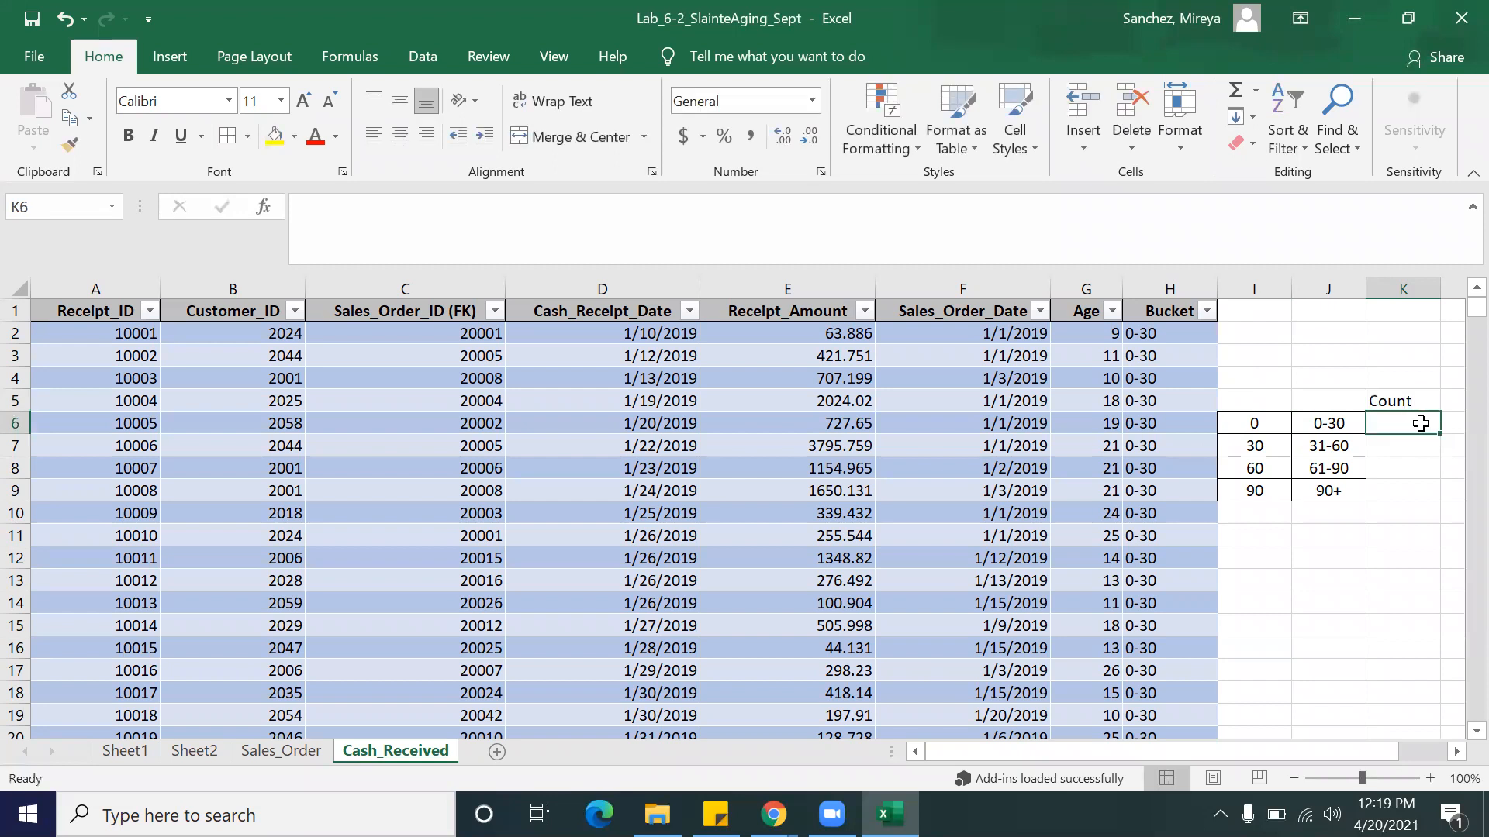
type("=cO")
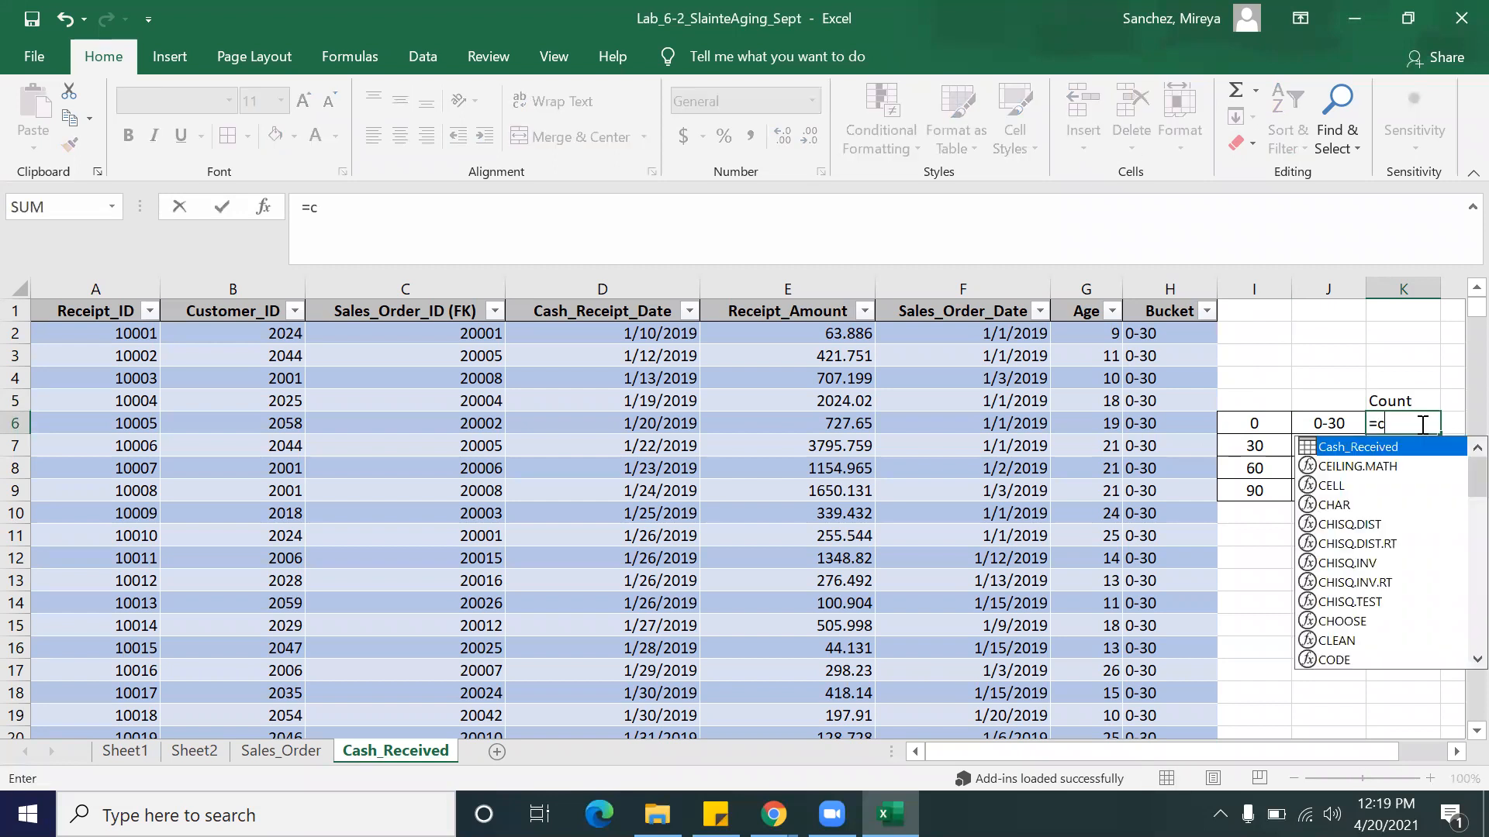
key("BackSpace")
key("BackSpace")
type("Cou")
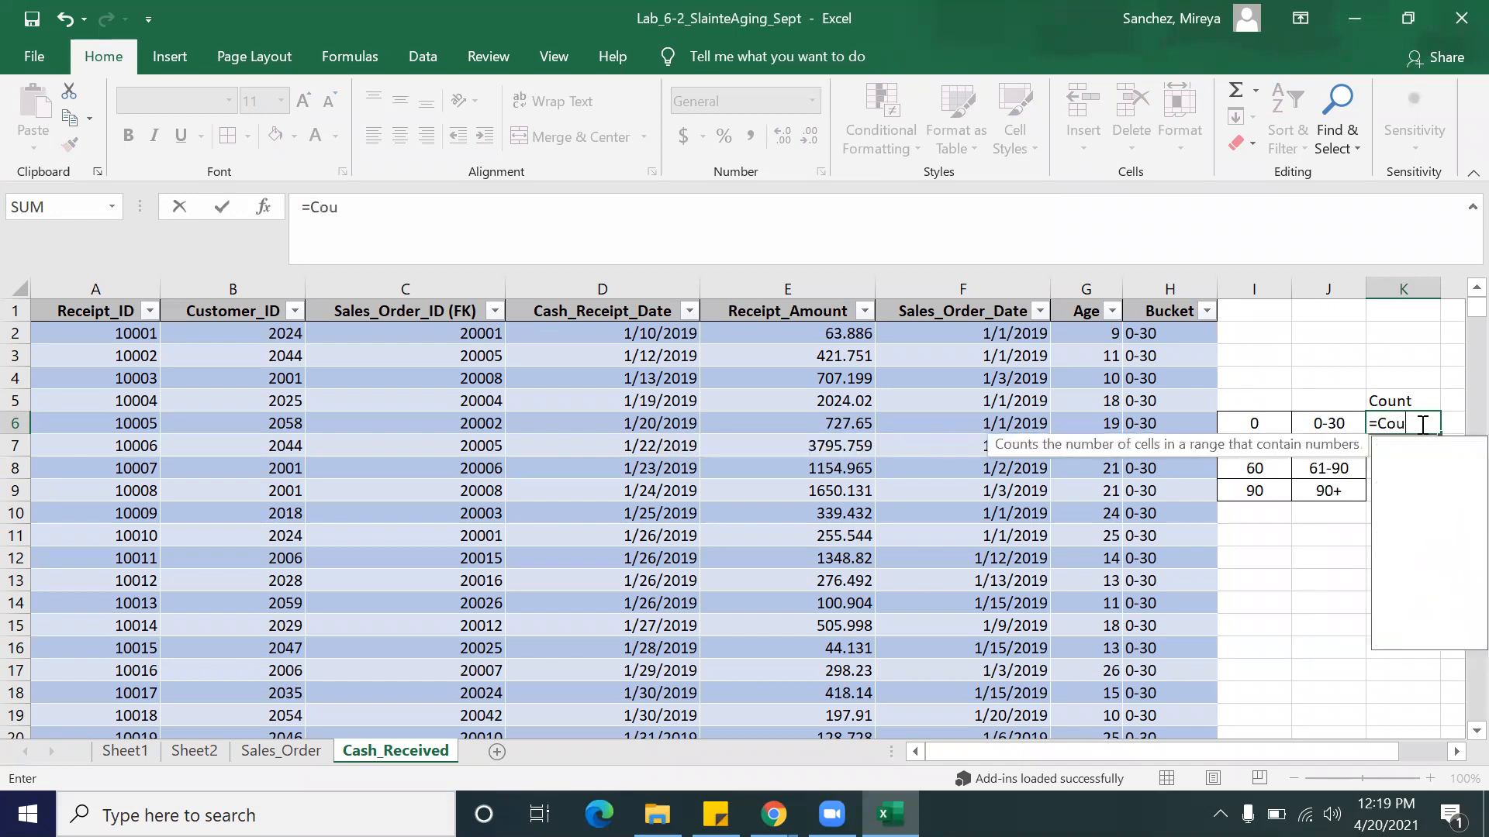
type("ntif")
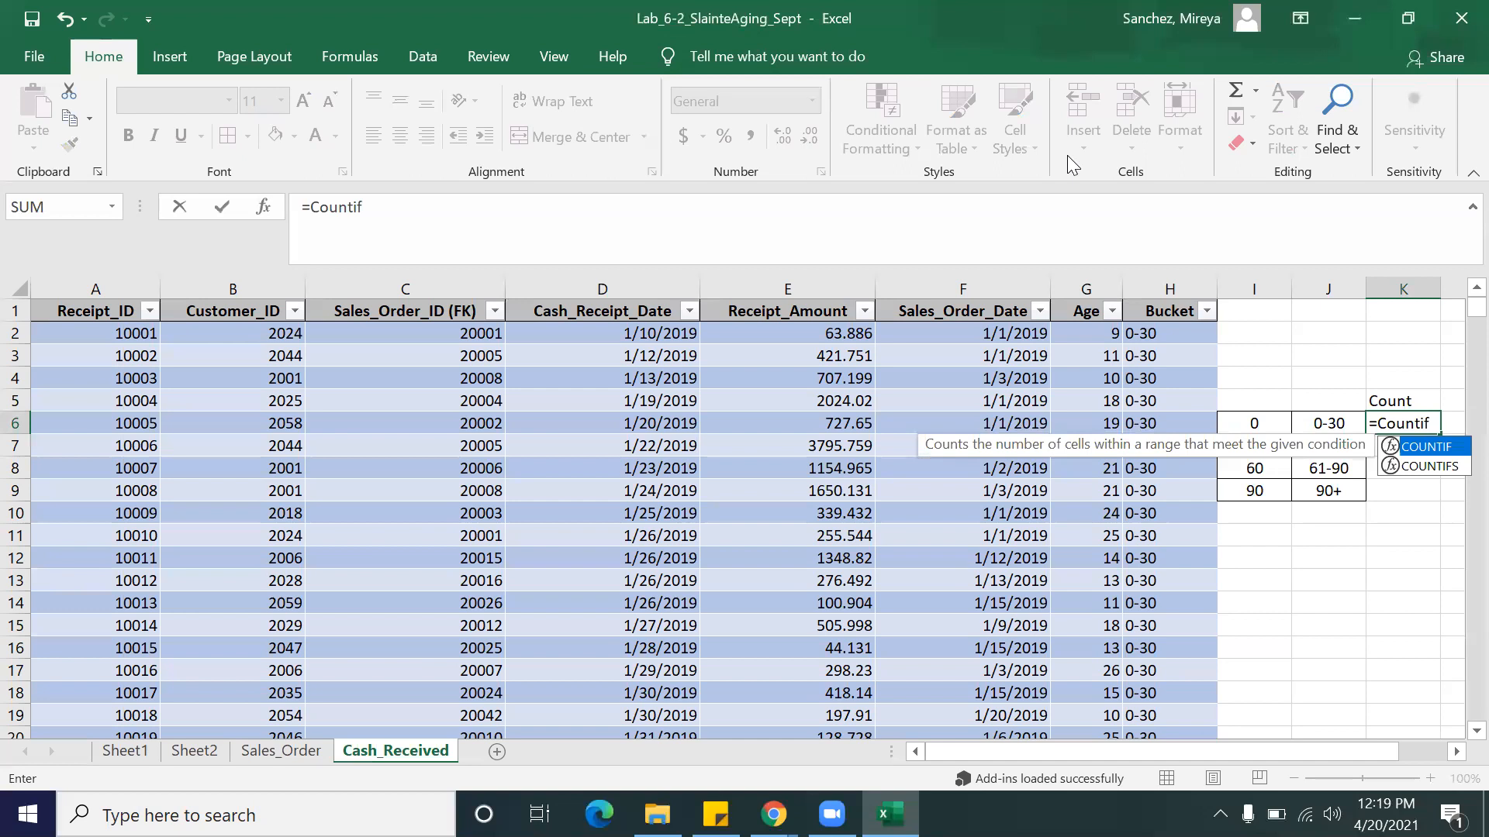
type("(")
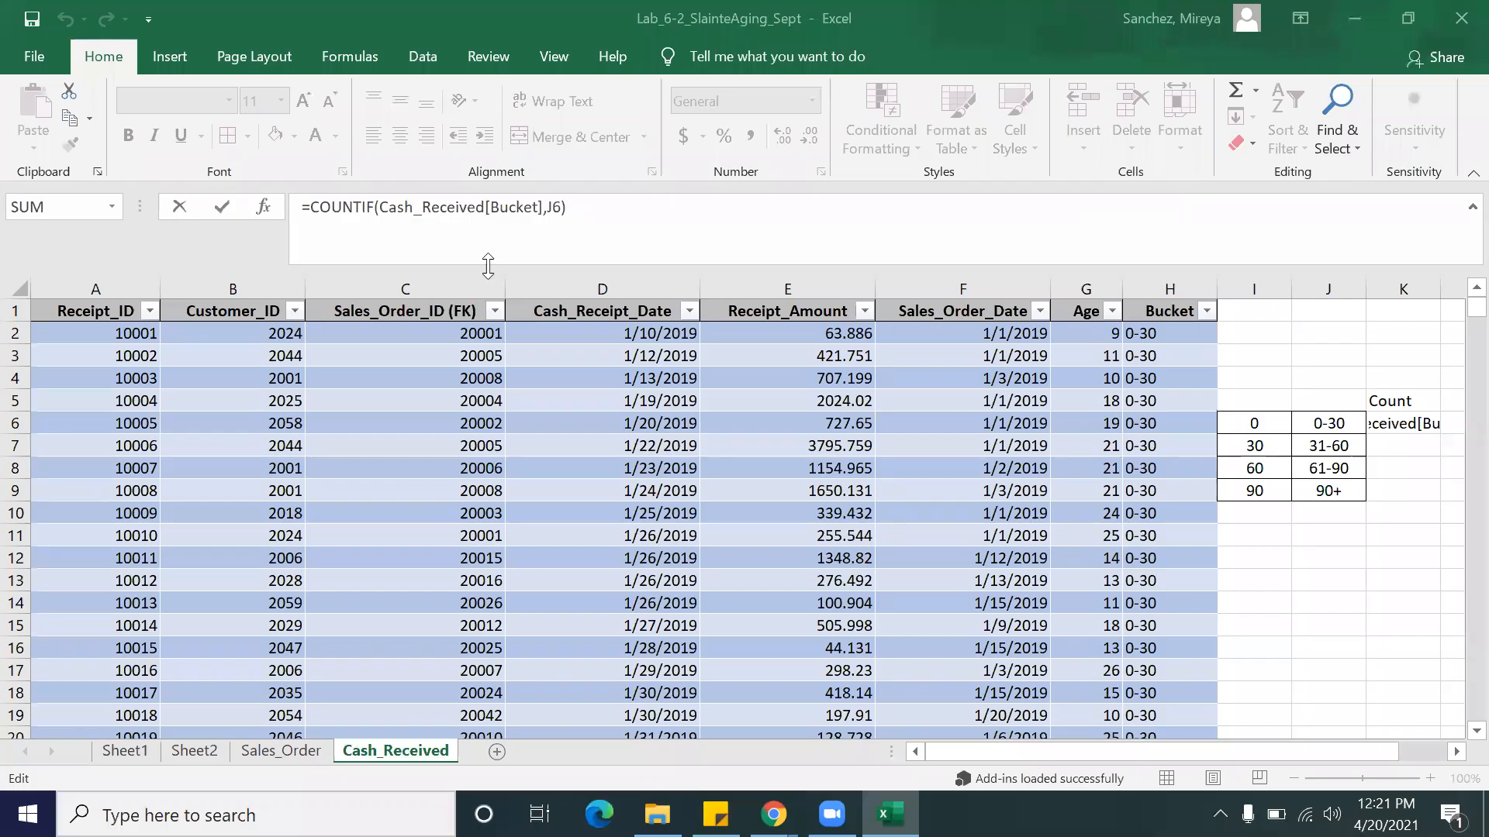
left_click(472, 214)
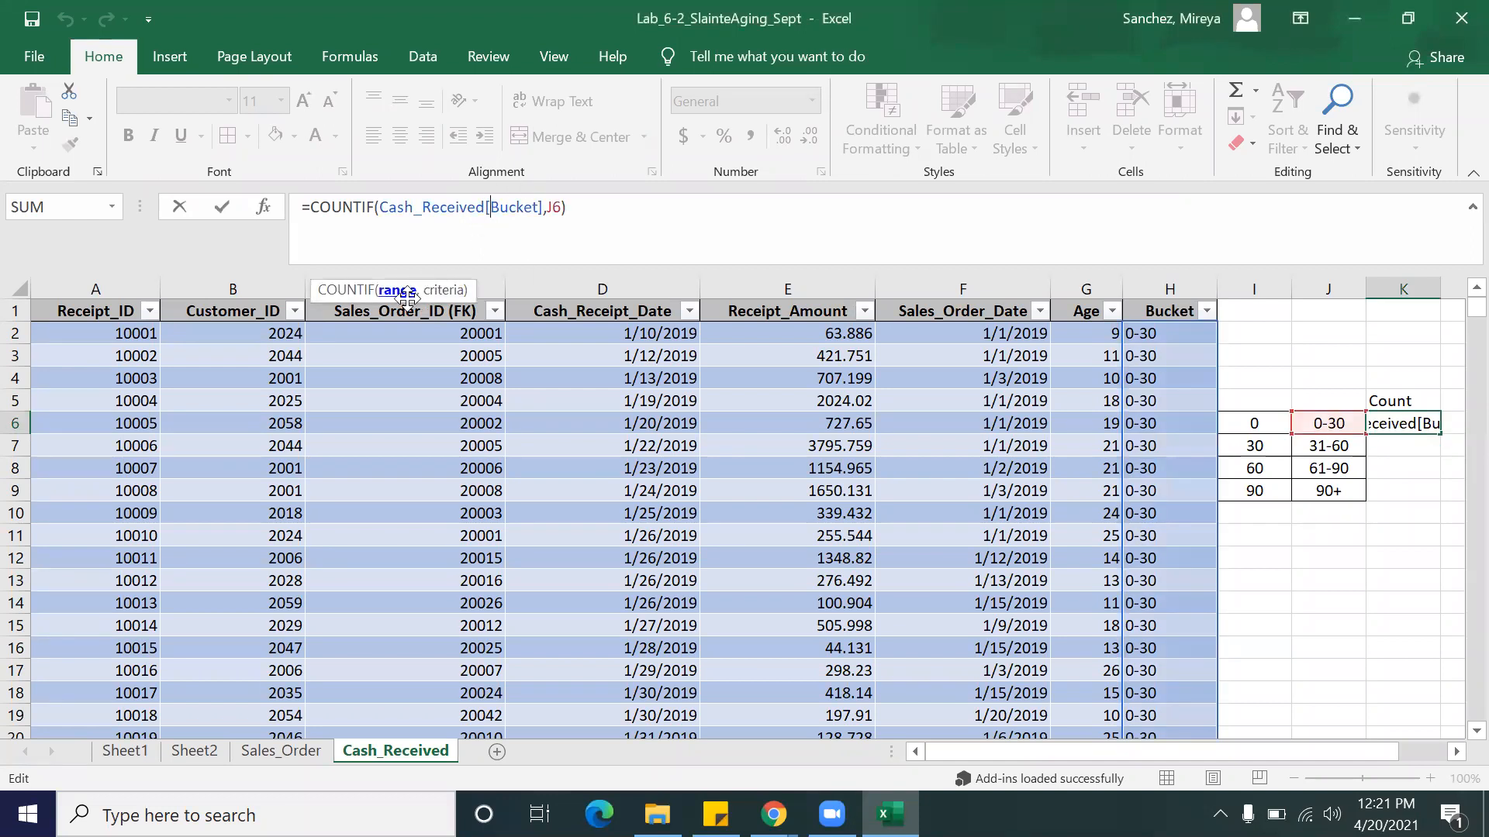
Step: Check the criteria argument of the COUNTIF formula in K6, commit it and fill the formula down to K9
left_click(486, 208)
left_click(553, 208)
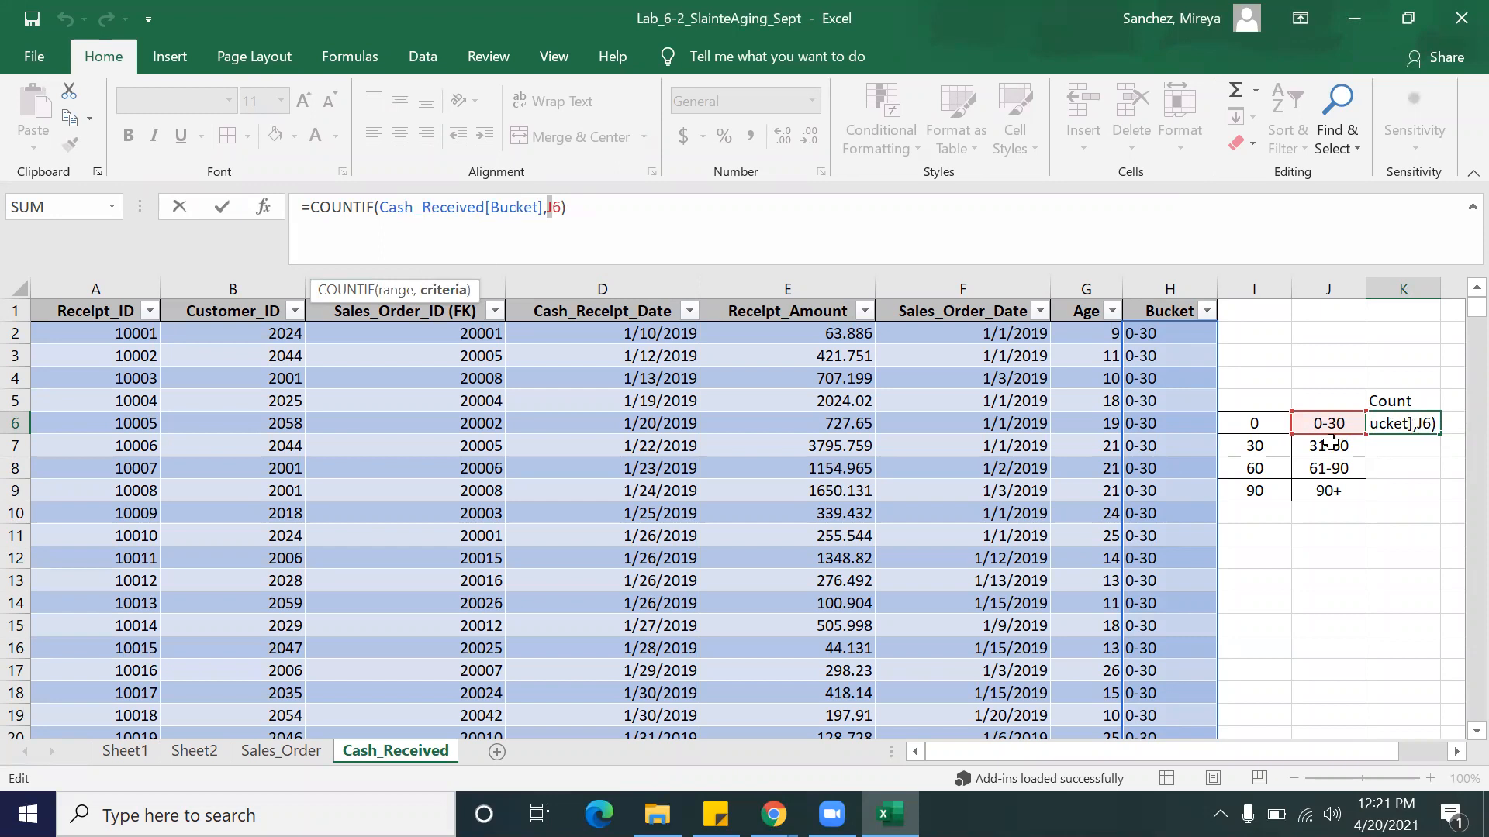
key("Return")
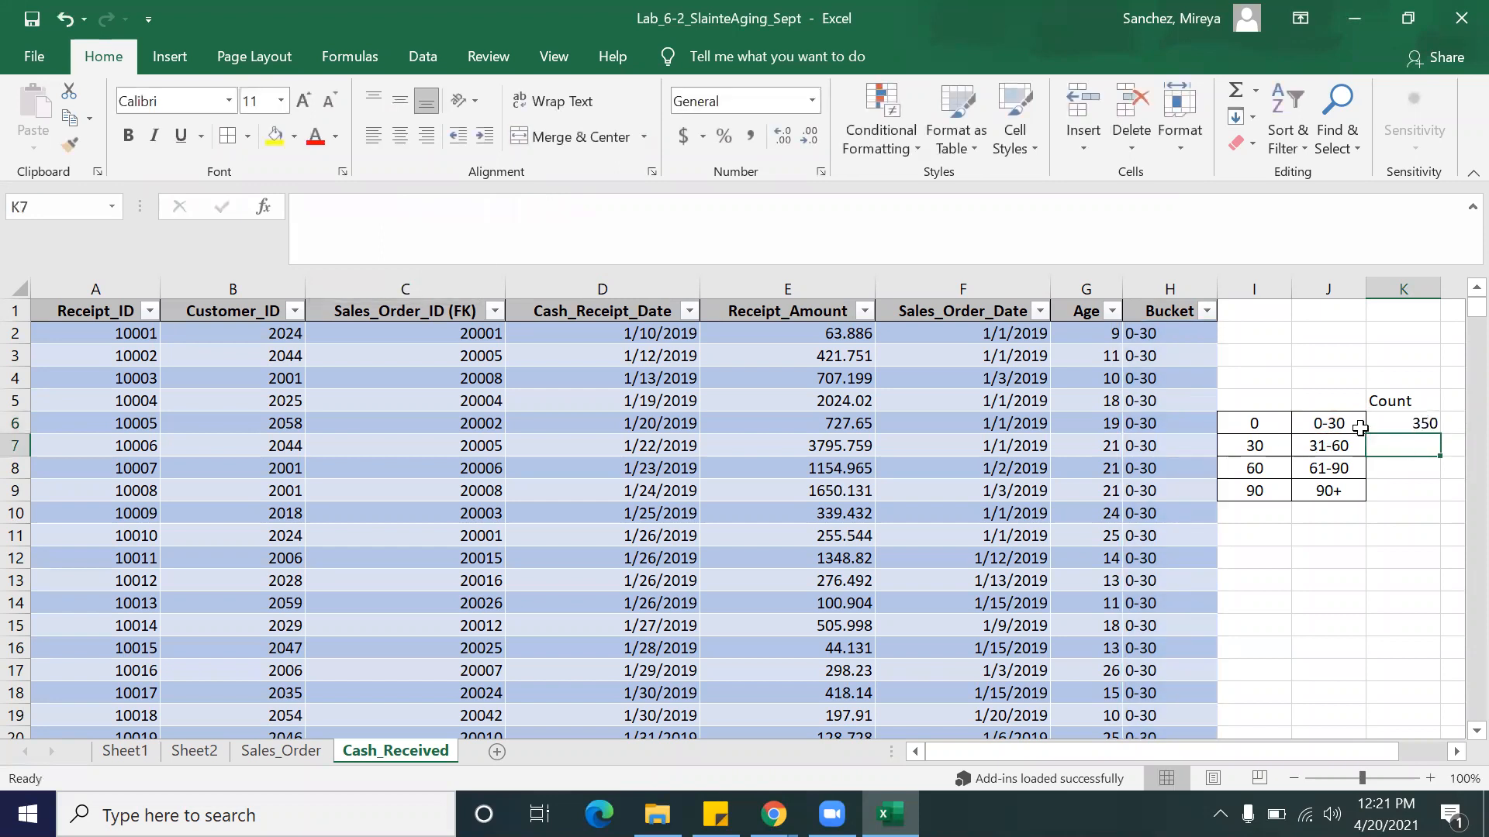
left_click(1407, 419)
left_click_drag(1441, 434, 1435, 496)
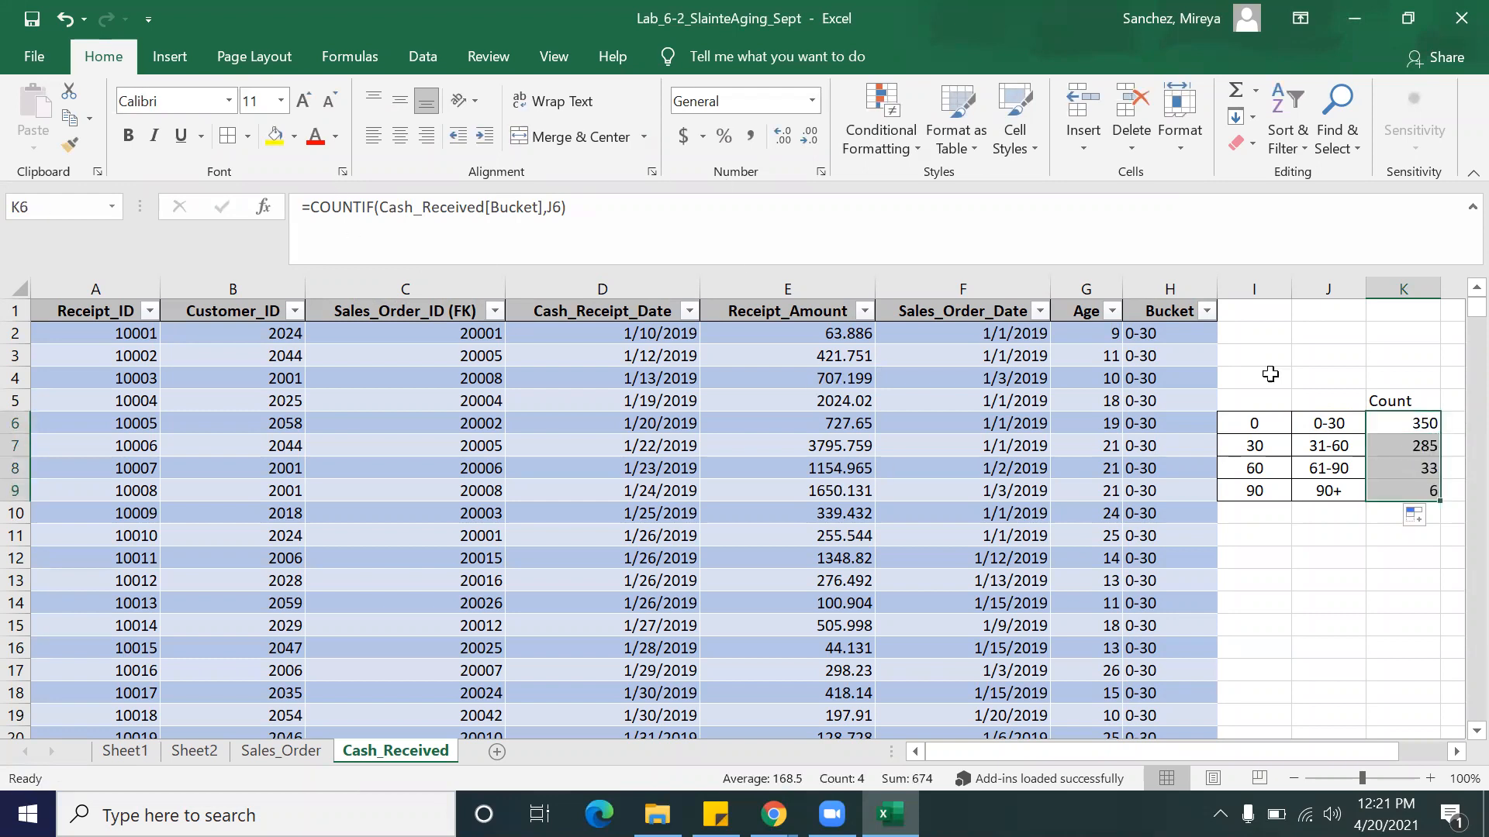
Step: Check which bucket label each copied COUNTIF formula in K7, K8 and K9 uses as its criteria
left_click(1349, 445)
left_click(1408, 446)
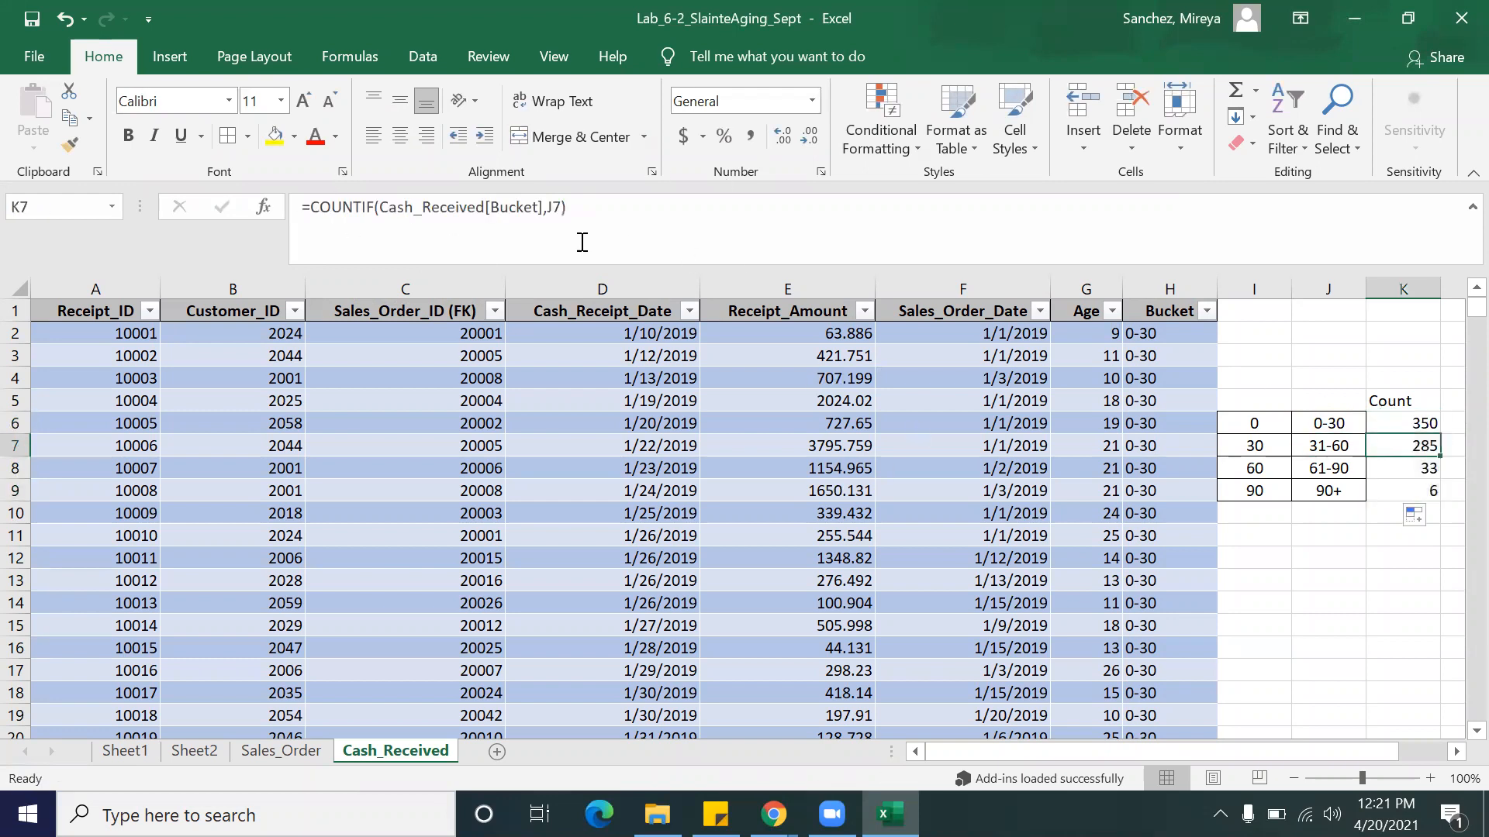
left_click(551, 207)
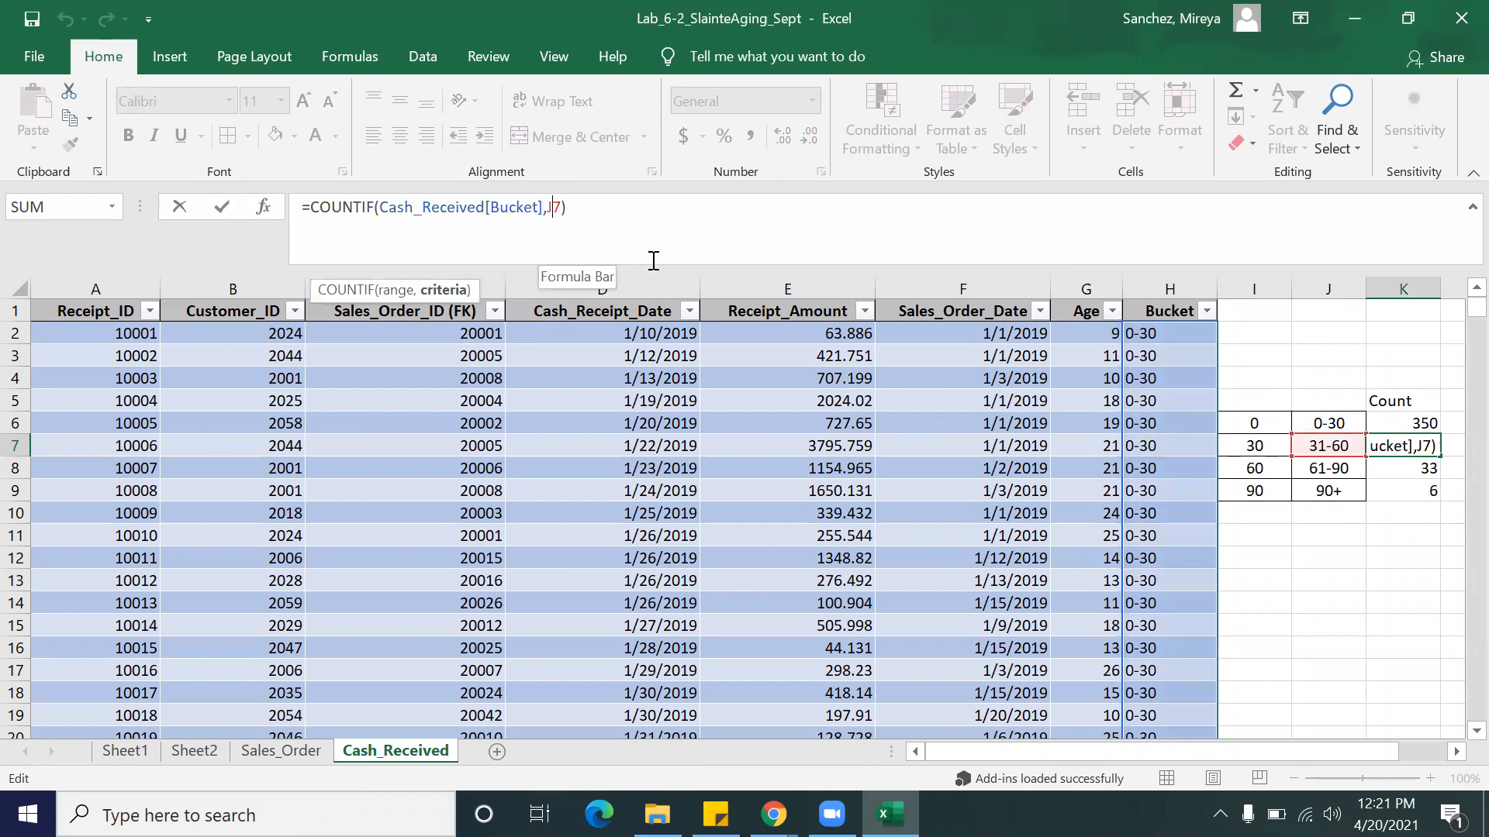
left_click(1413, 466)
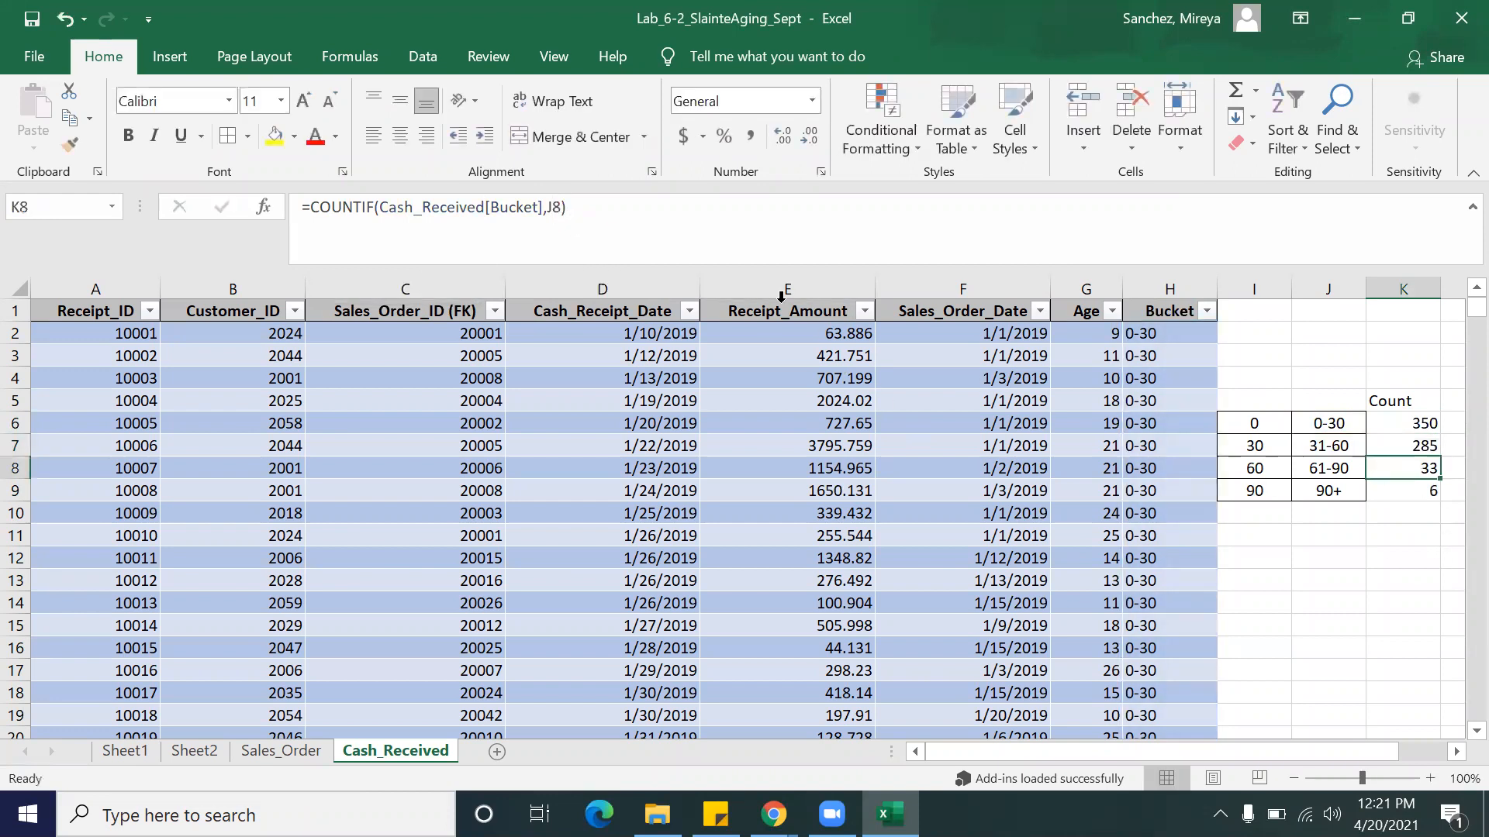
left_click(556, 207)
left_click(1425, 492)
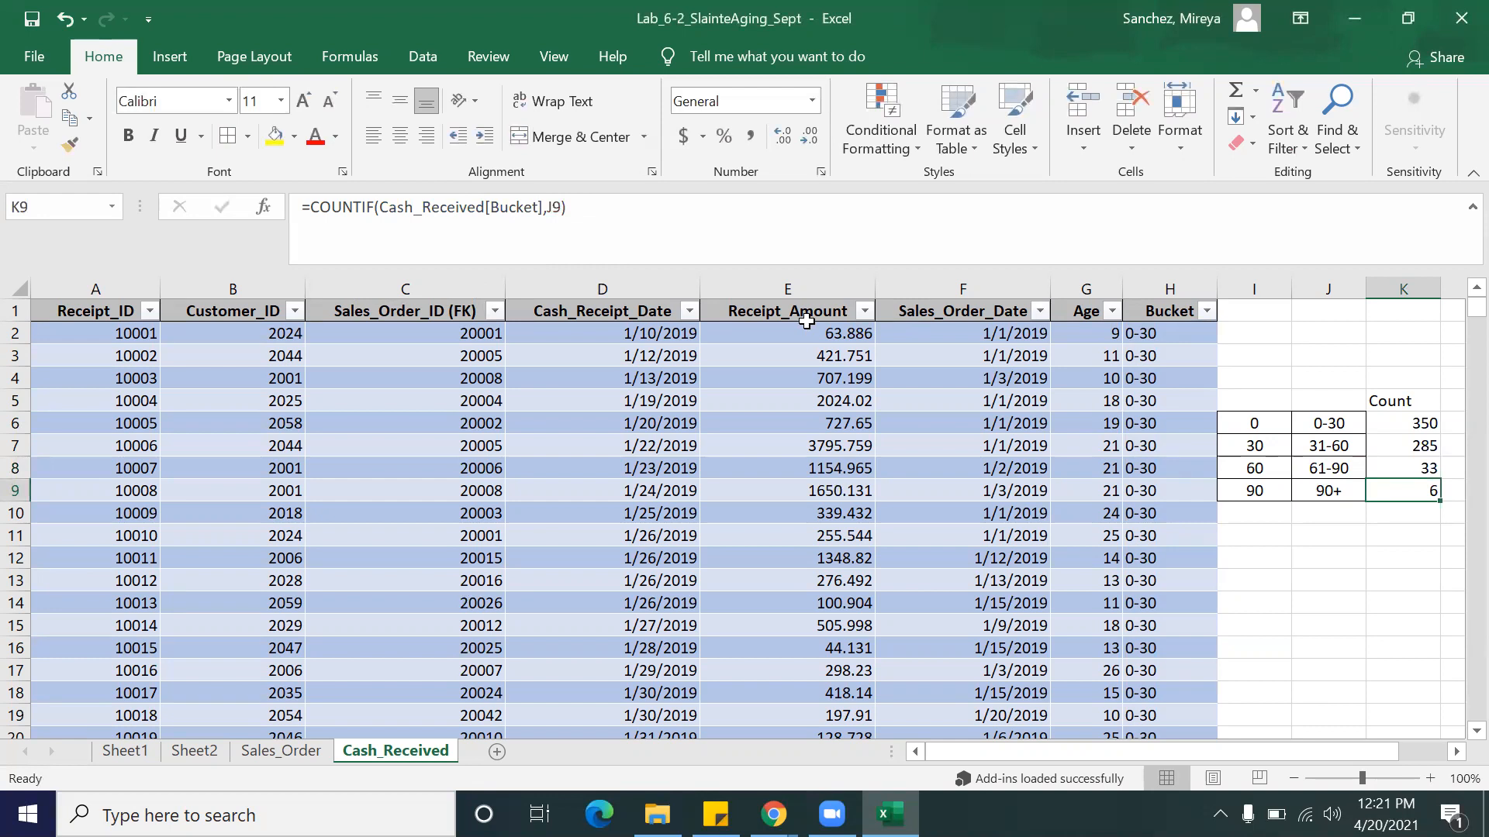
left_click(558, 214)
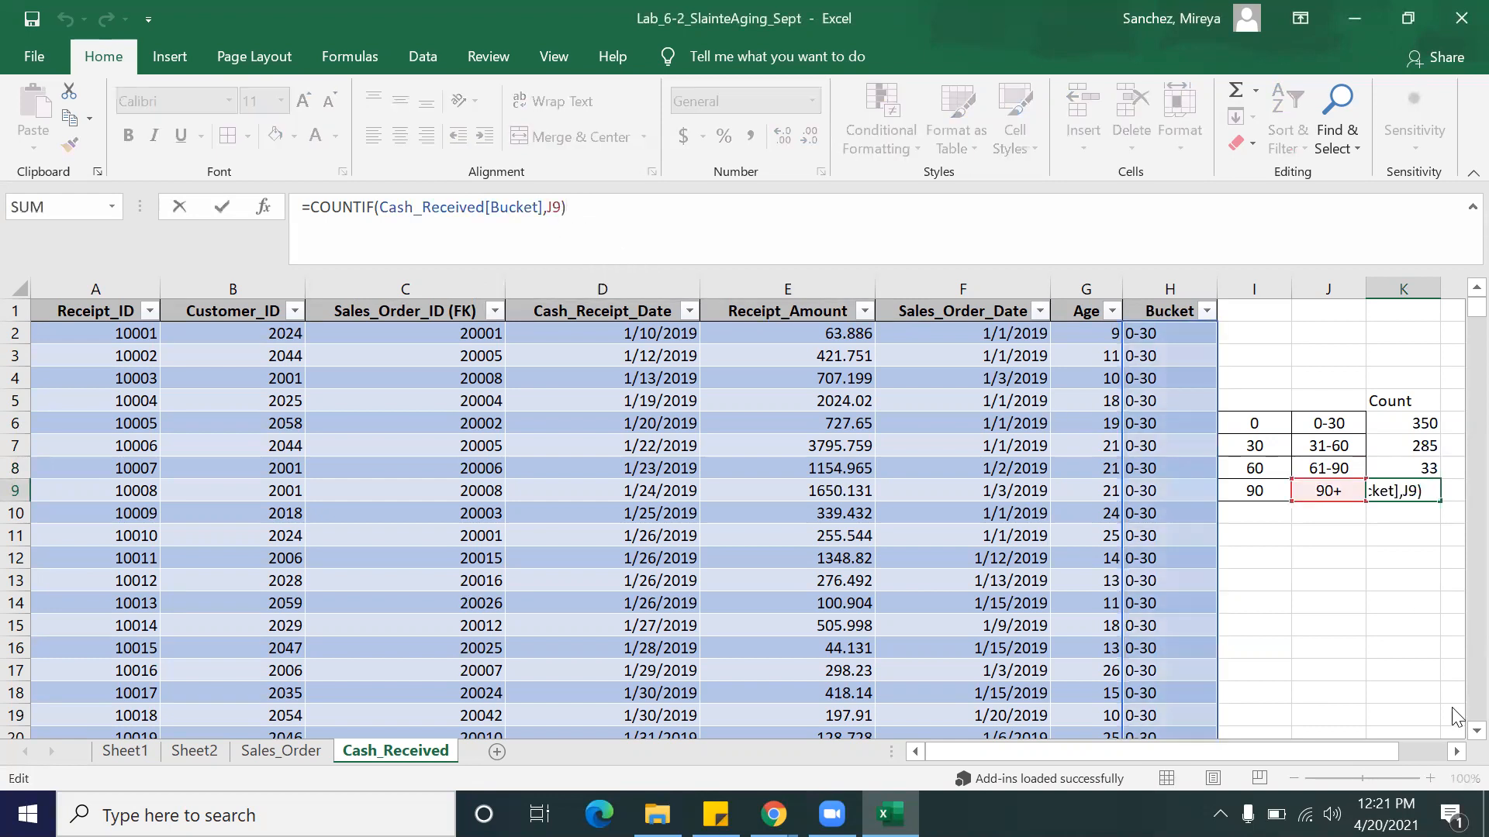
left_click(1349, 649)
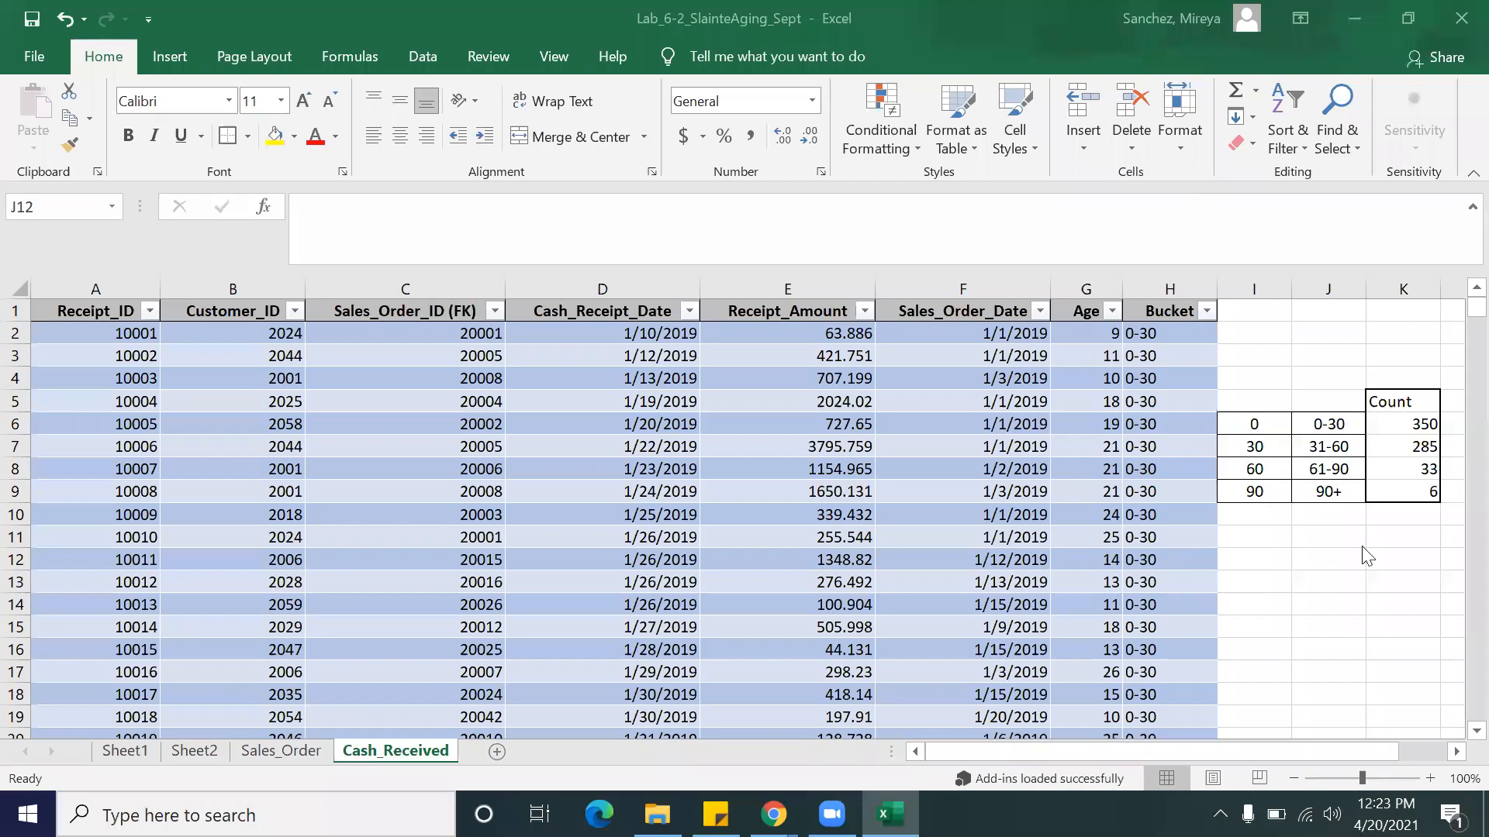
Step: Review the Count column in K5:K9 against the aging bucket labels
left_click_drag(1414, 401, 1412, 498)
left_click(1400, 558)
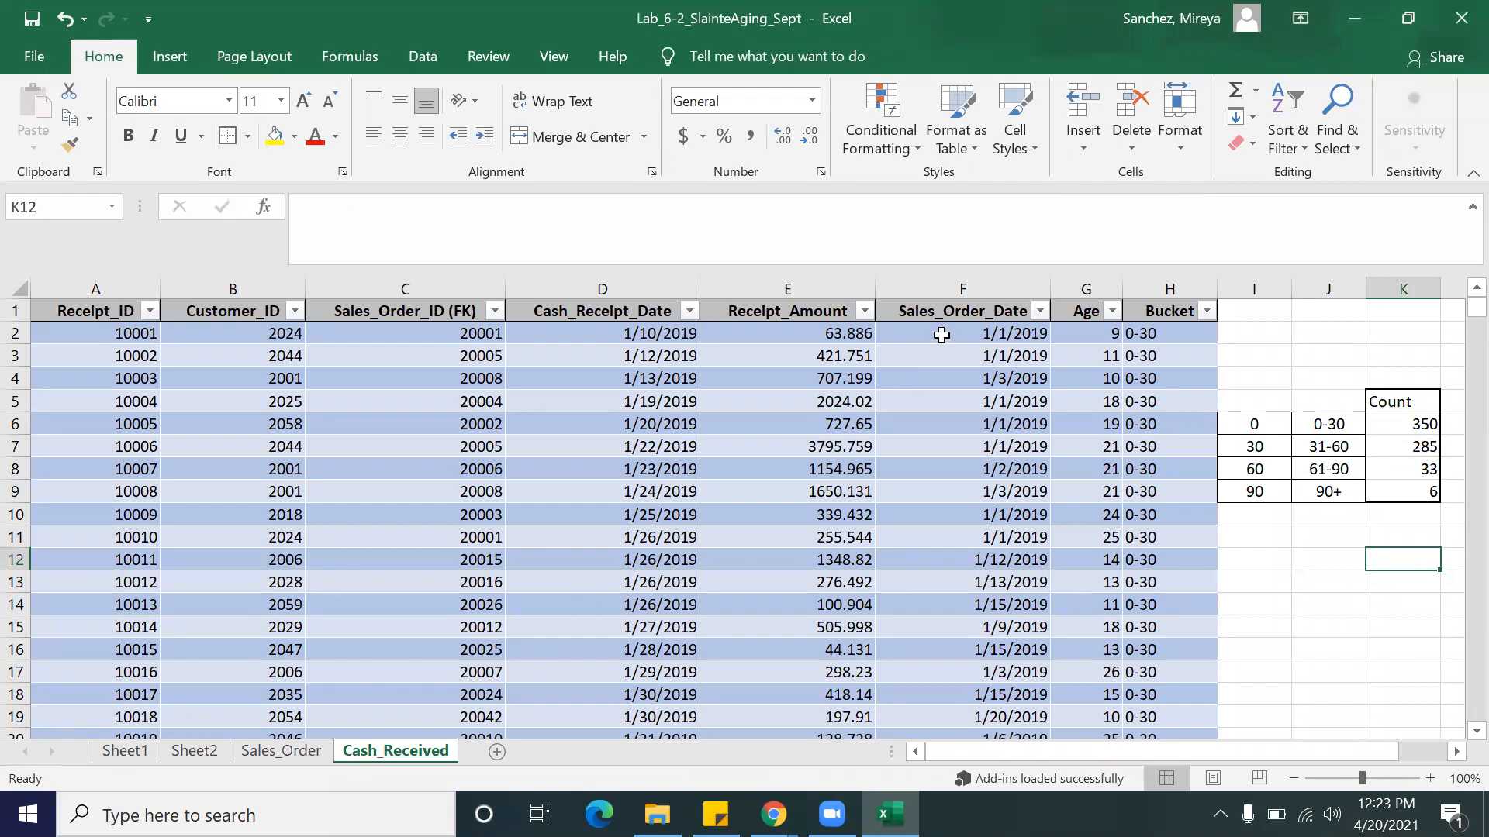
left_click(1399, 403)
left_click_drag(1397, 446, 1398, 496)
left_click(1380, 558)
Step: Refresh the pivot table on Sheet1 so its field list includes the new Cash_Received columns
left_click(124, 750)
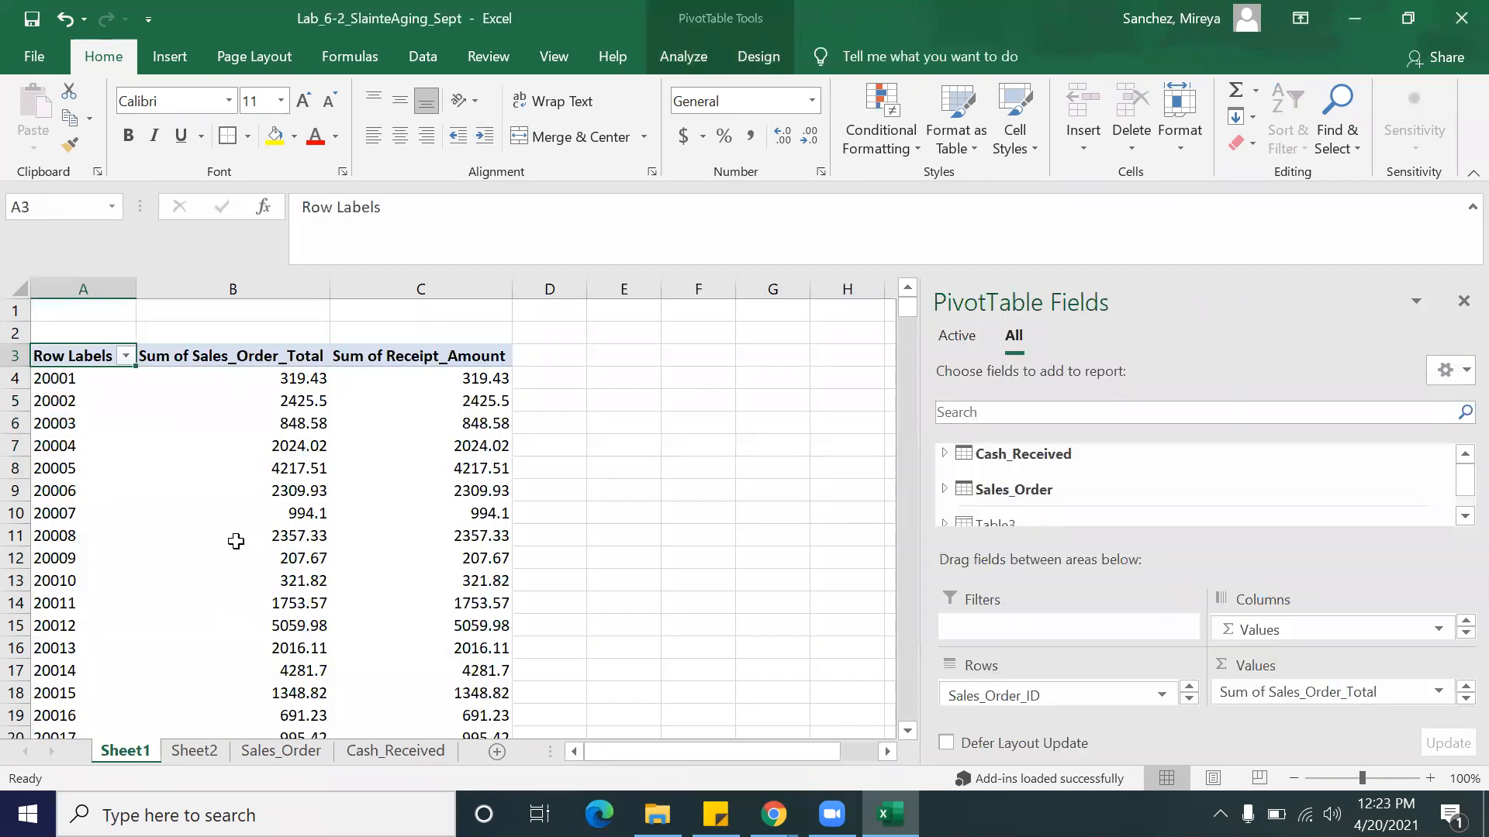
left_click(717, 554)
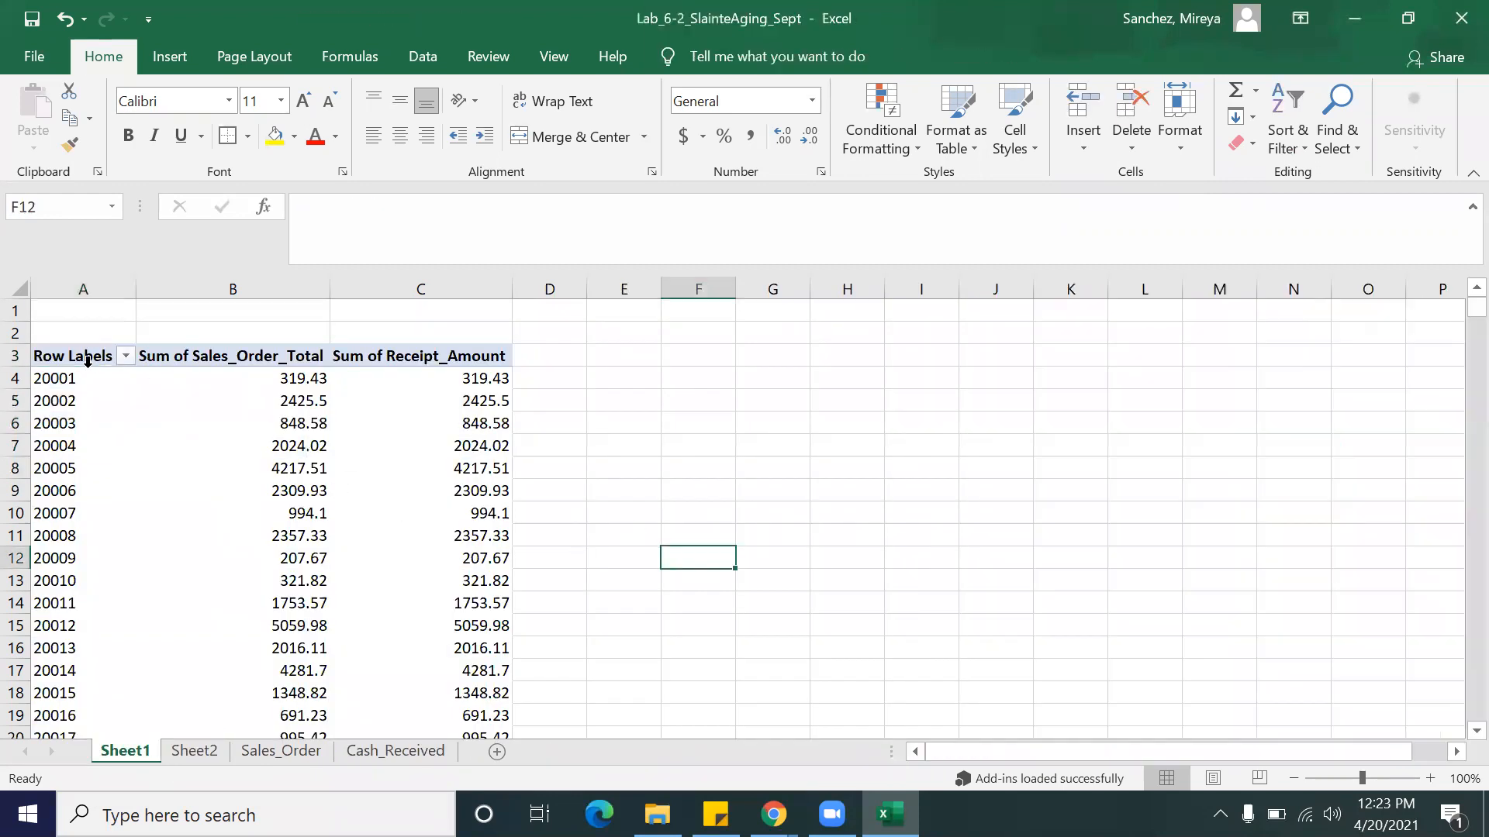
left_click(88, 363)
left_click(87, 358)
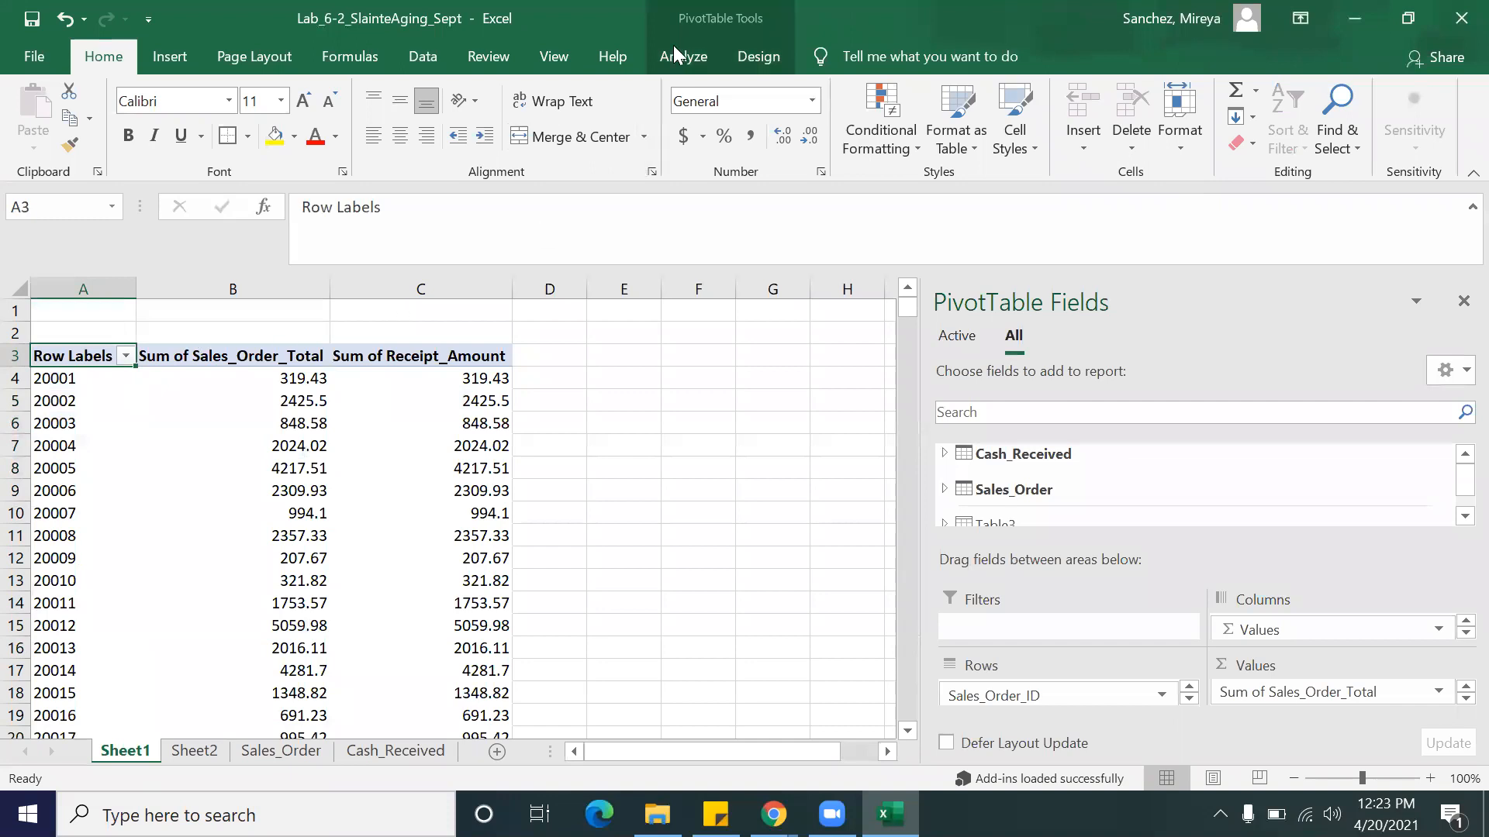
left_click(538, 341)
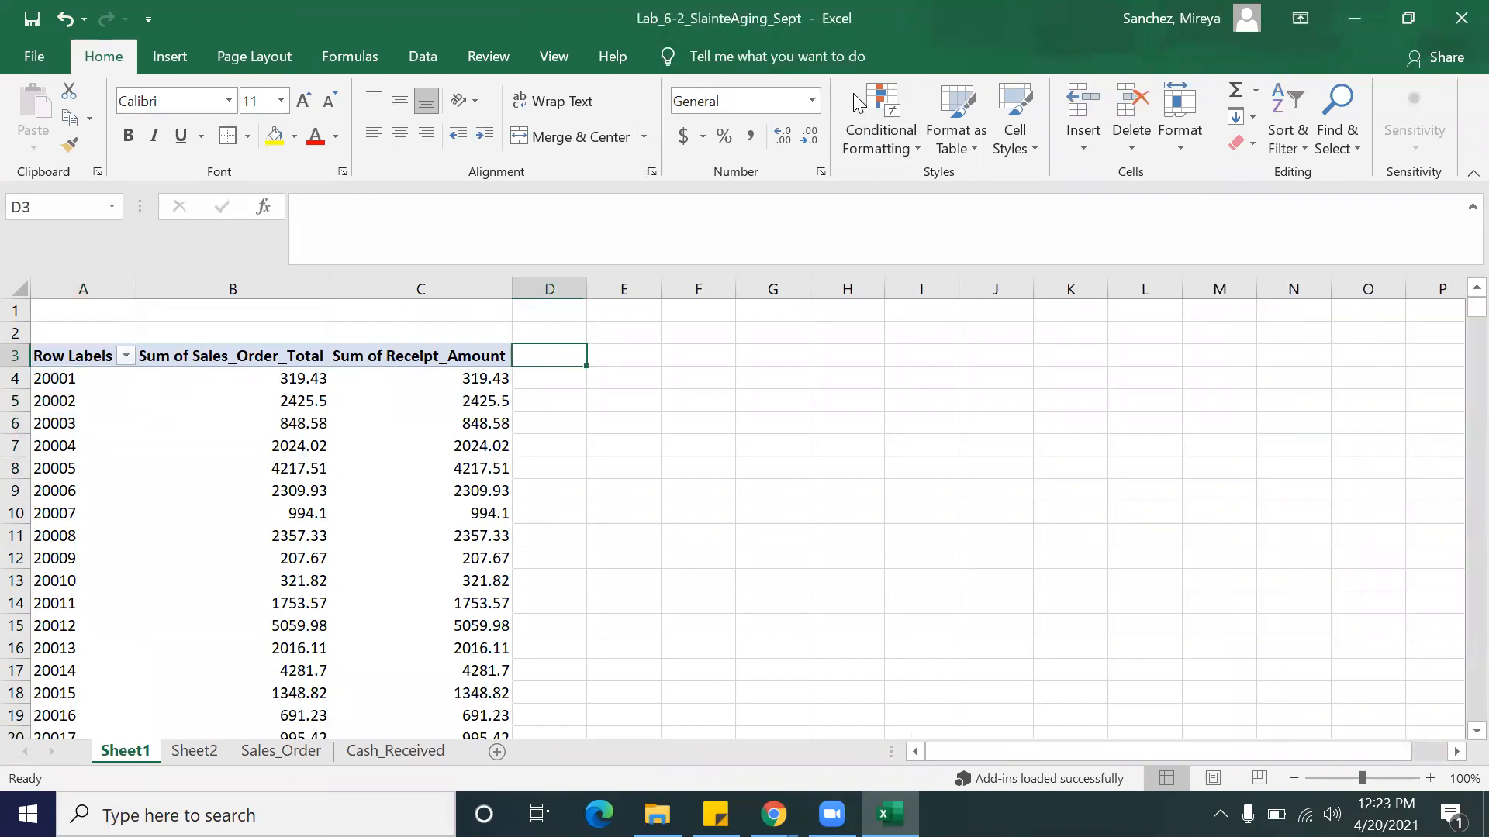
left_click(89, 356)
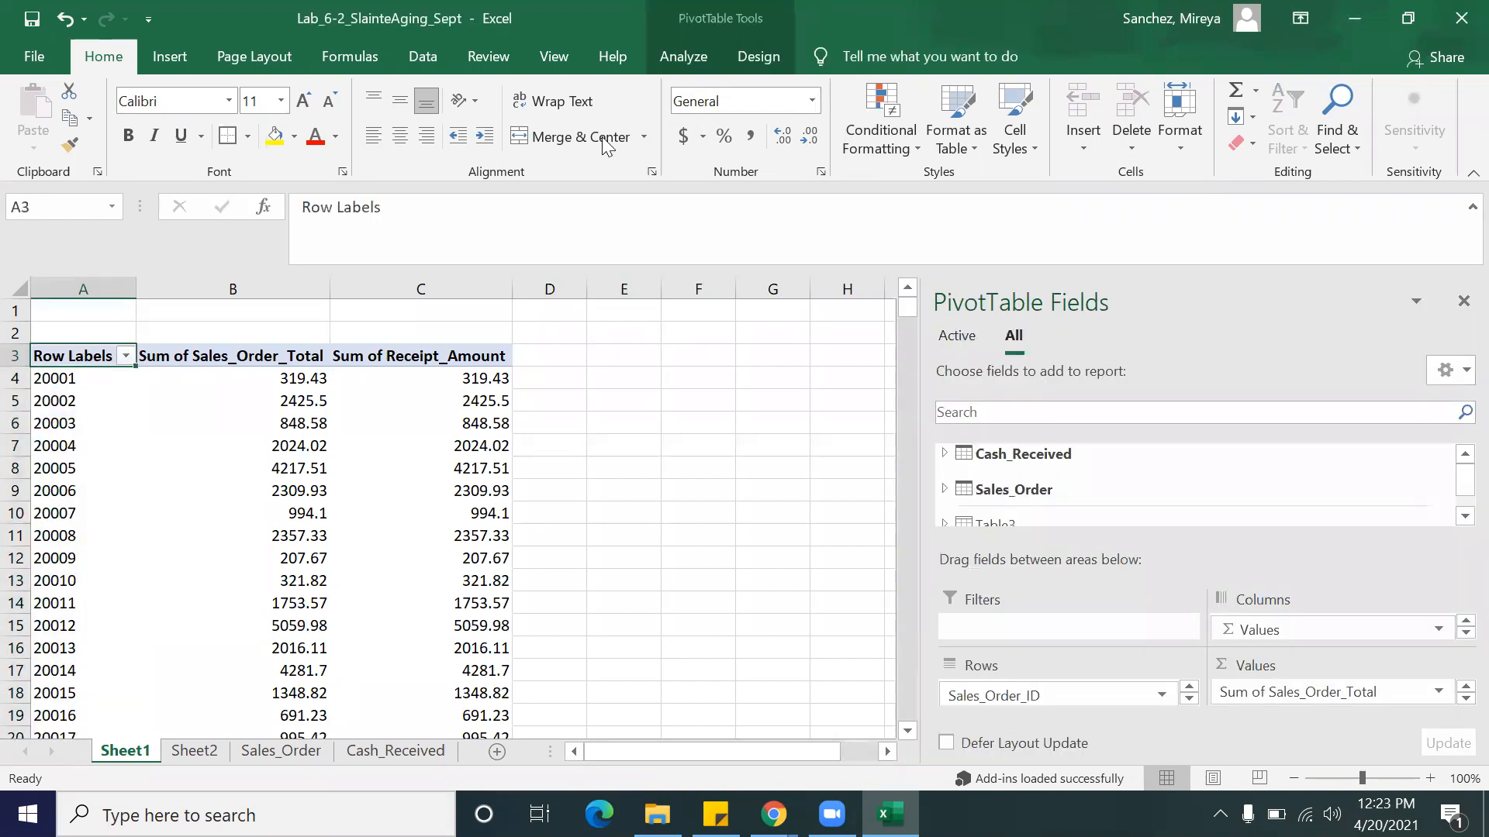
left_click(680, 61)
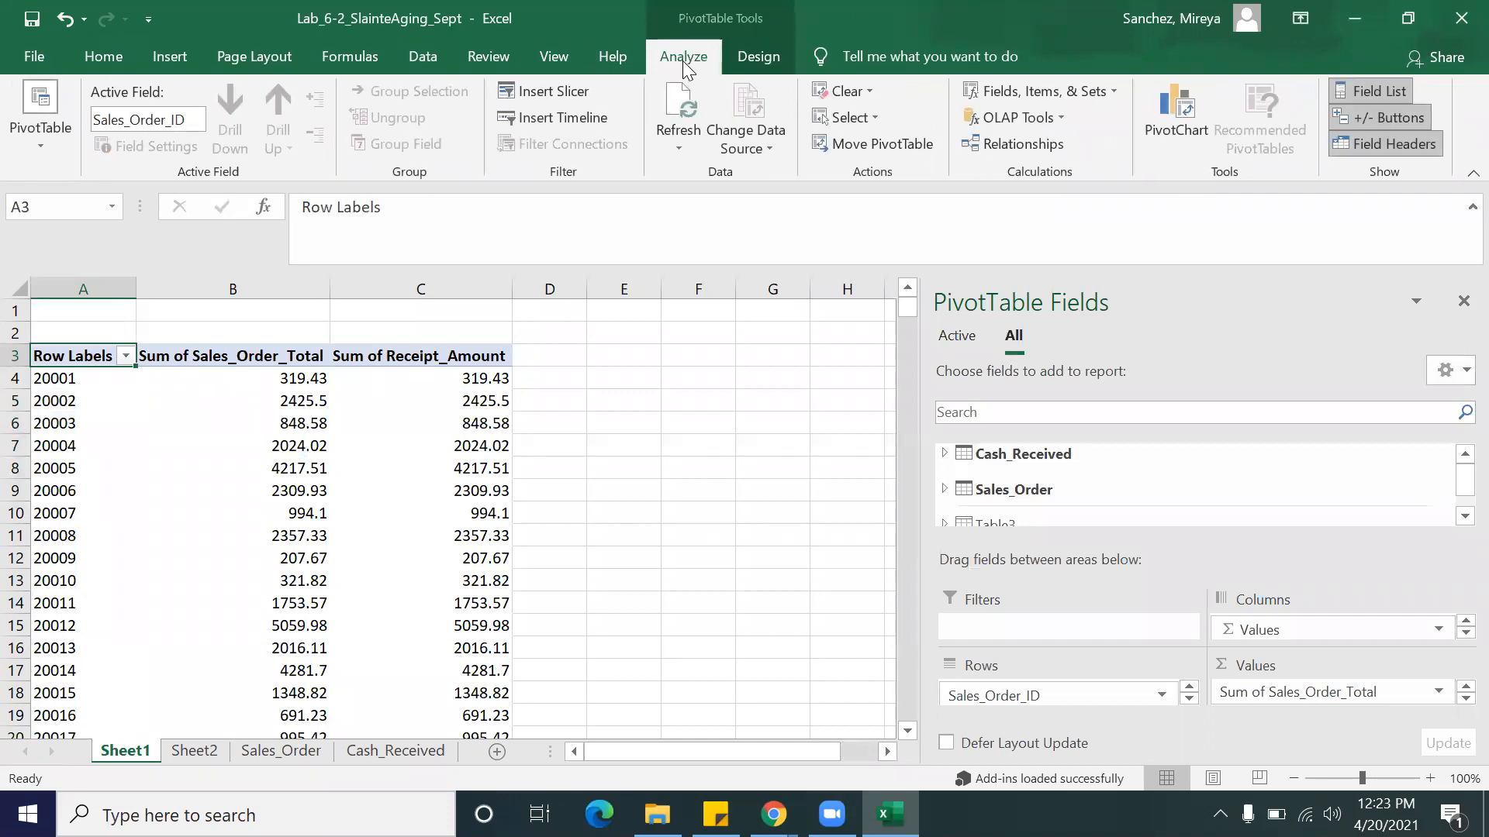
left_click(680, 121)
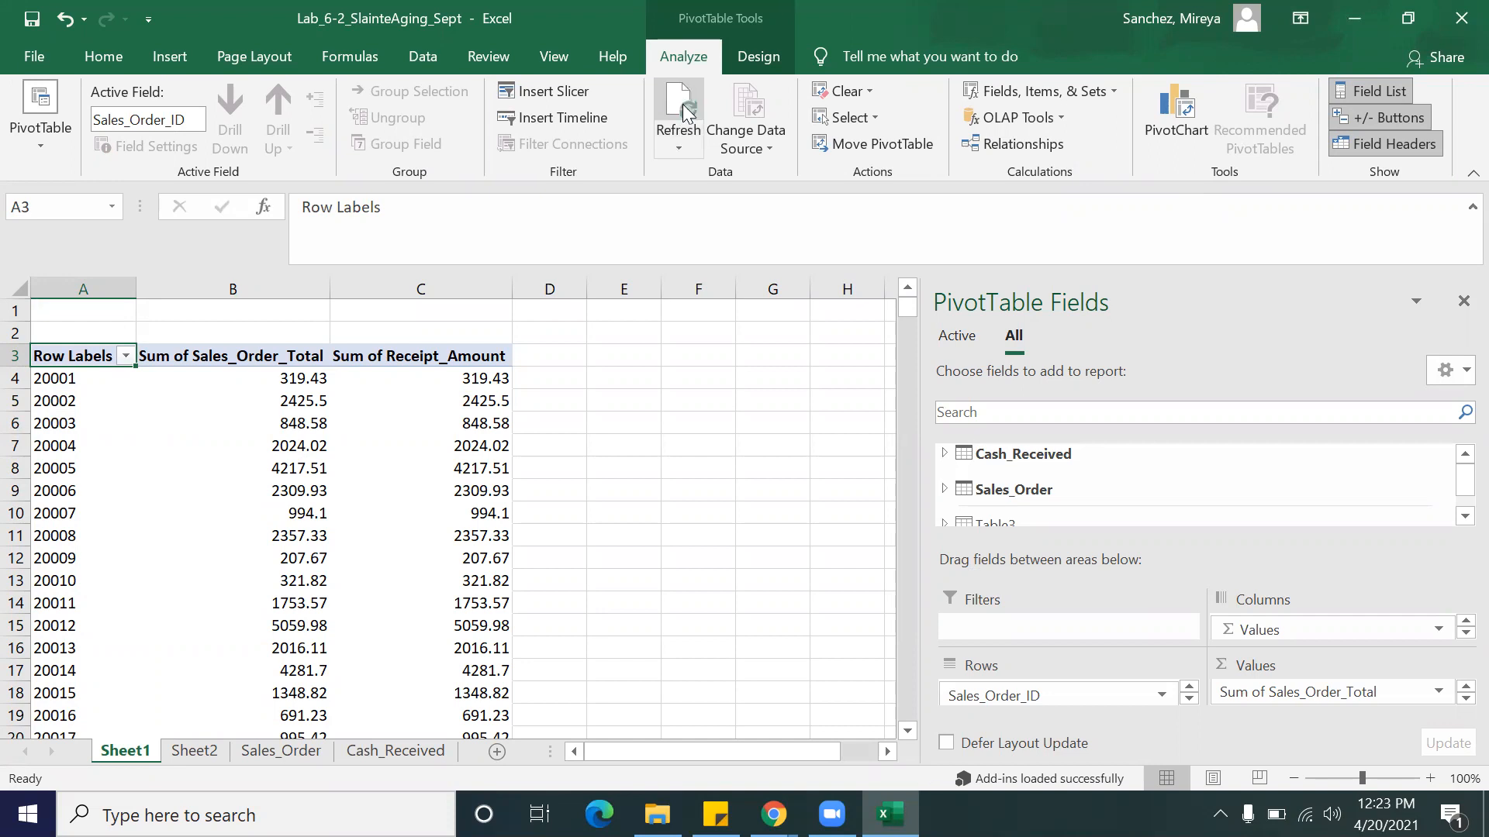
left_click(686, 114)
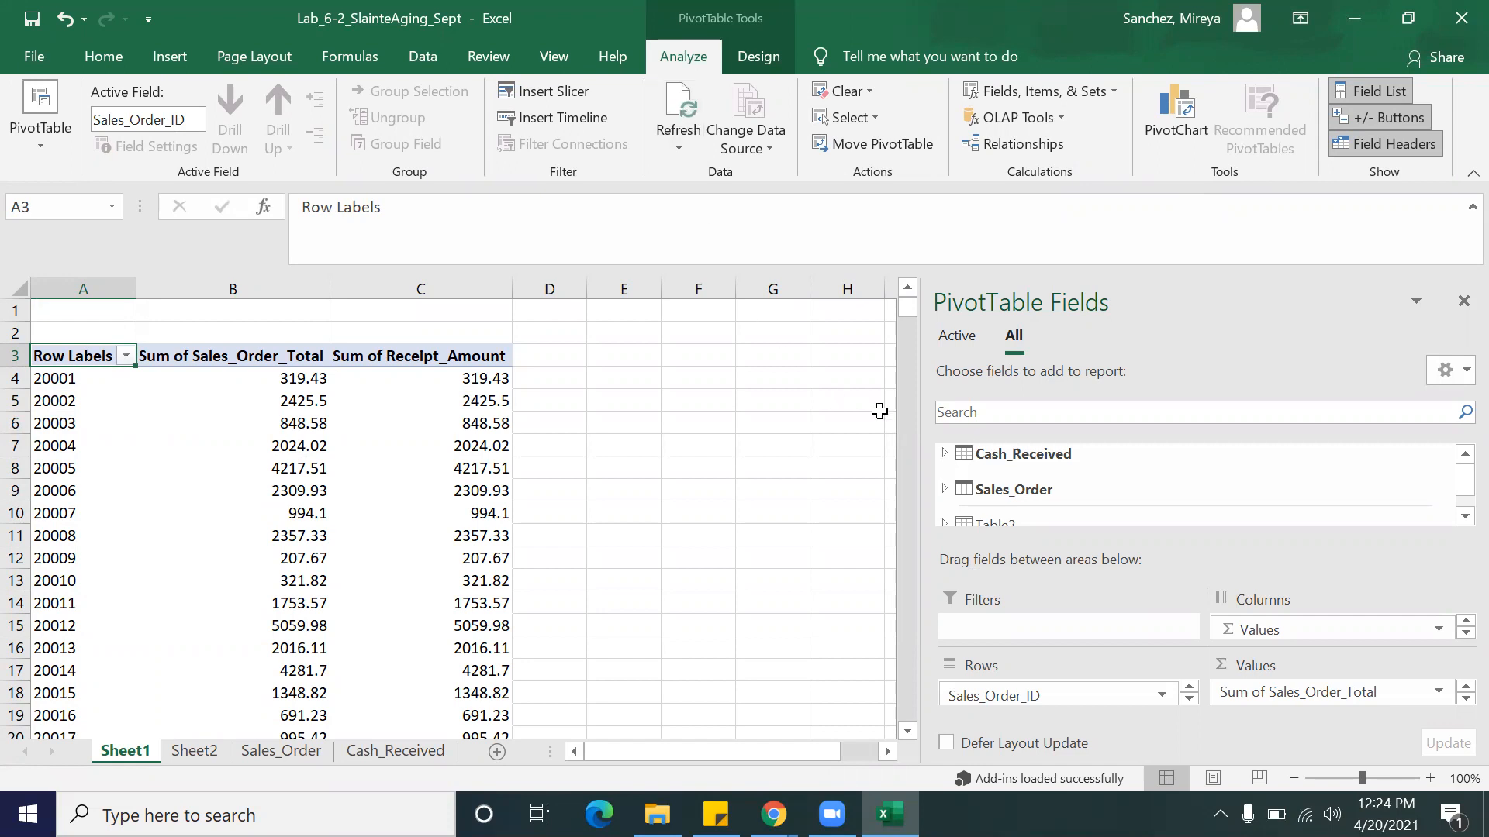
Step: Add the Bucket field from Cash_Received to the pivot table rows, above Sales_Order_ID
left_click(1454, 521)
left_click(1463, 455)
left_click(945, 454)
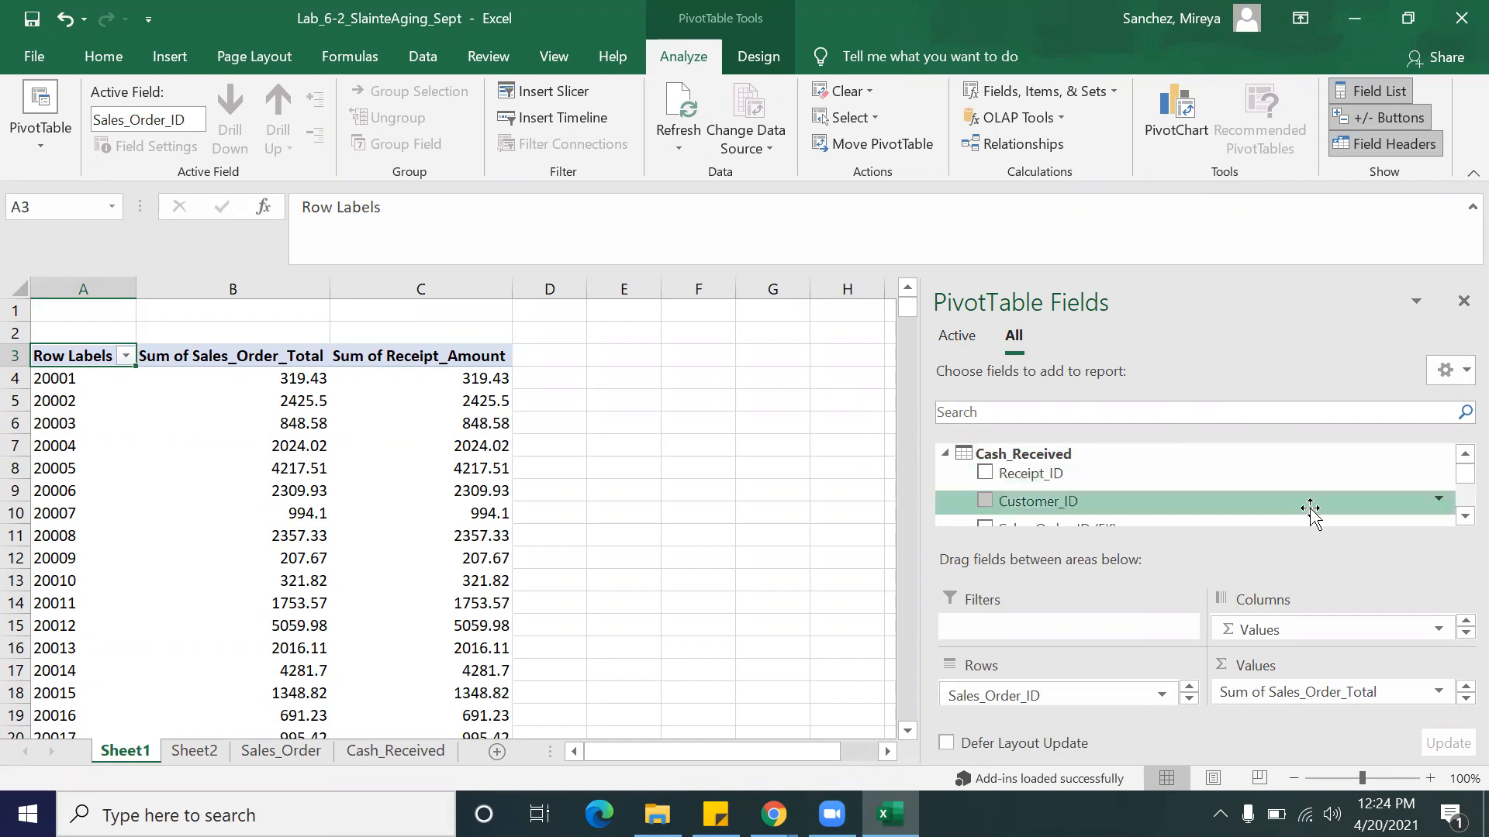
left_click(1456, 520)
left_click(1456, 519)
left_click(1456, 520)
left_click(1456, 520)
left_click(1456, 519)
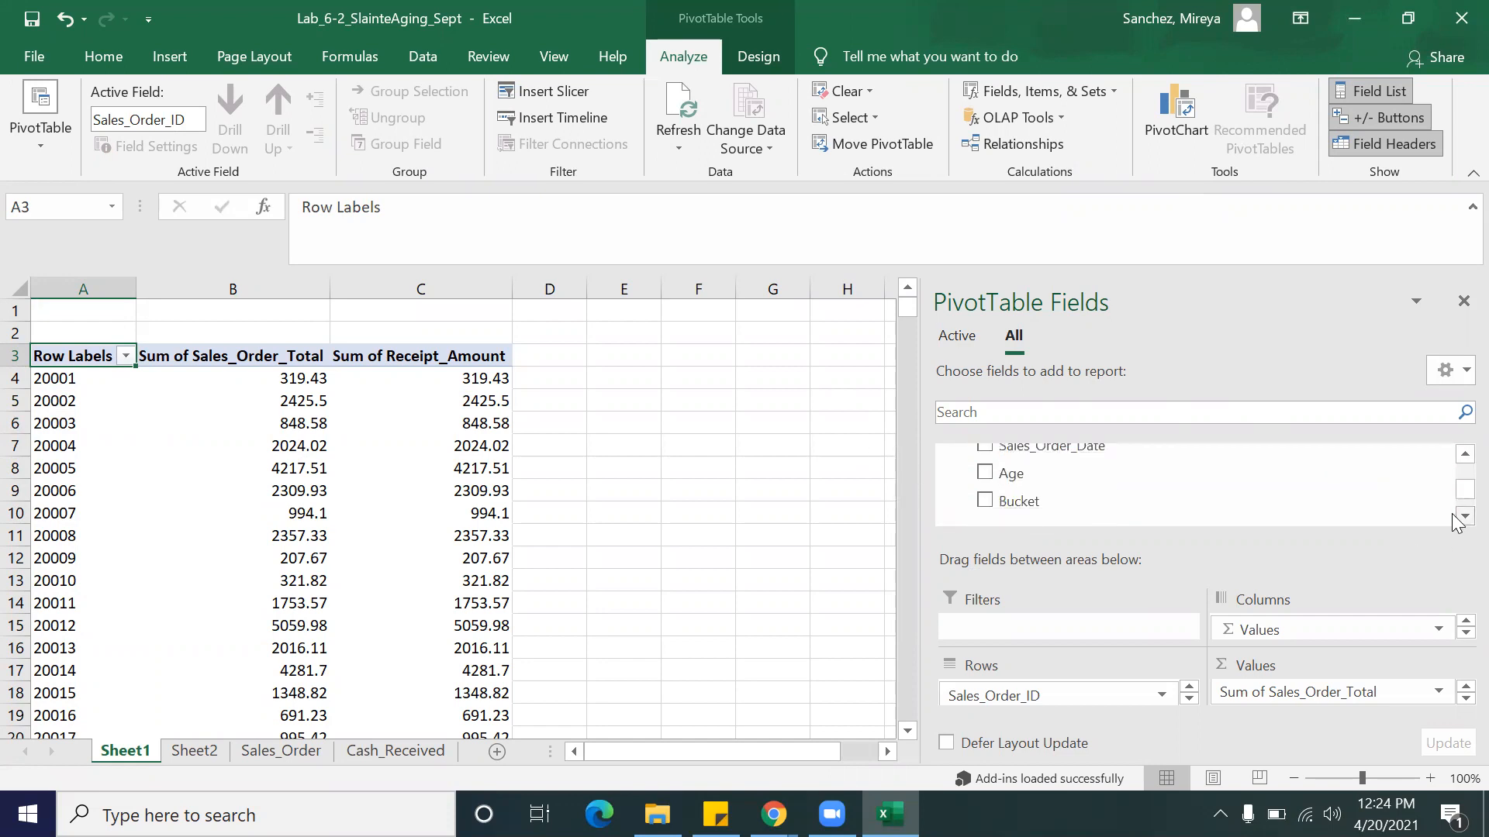
left_click(984, 501)
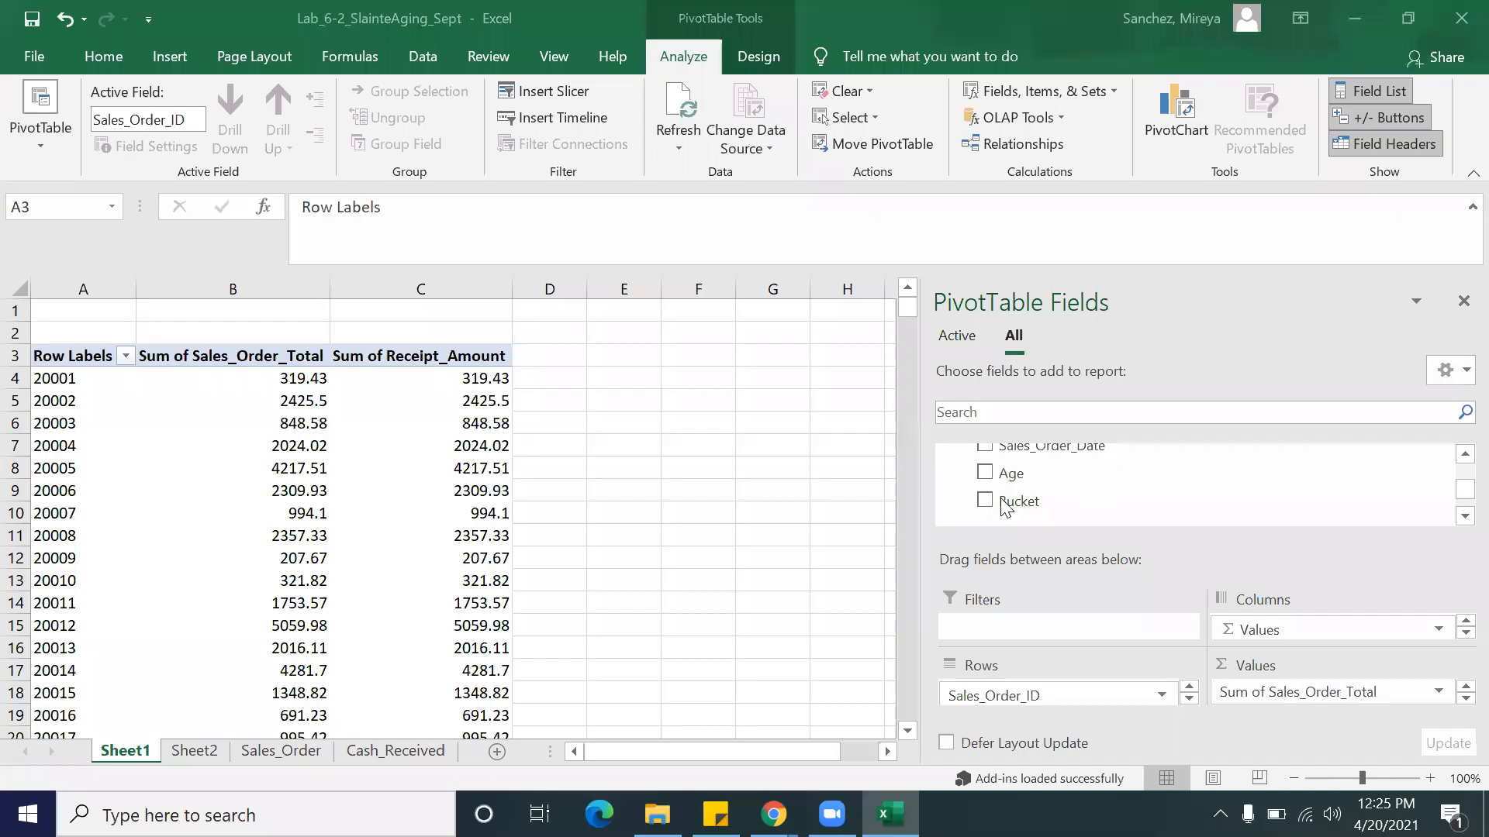
left_click_drag(1013, 504, 1038, 685)
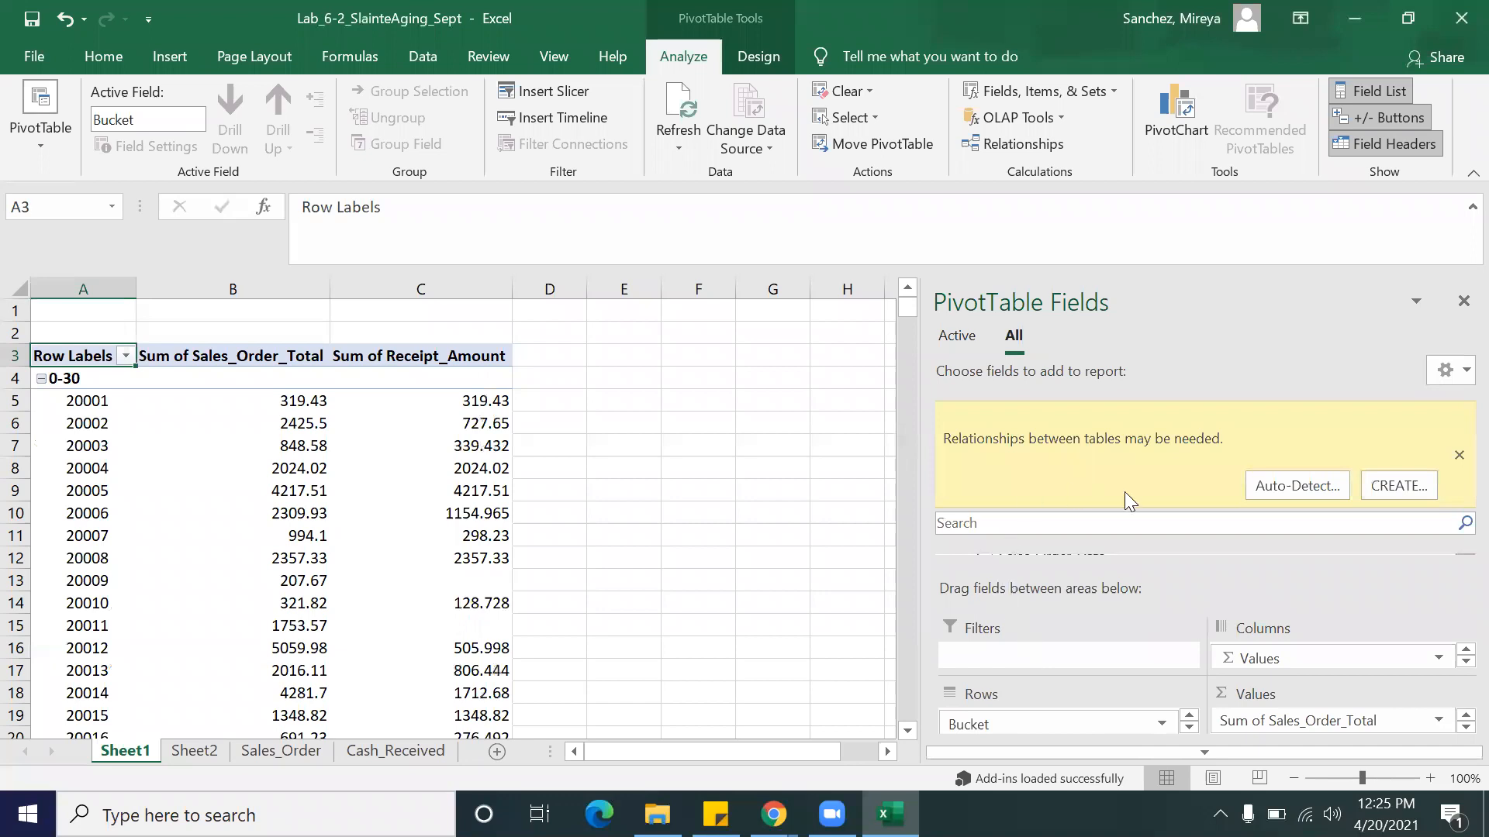
Step: Run auto-detection of table relationships for the pivot table and dismiss the relationships notice
left_click(1304, 485)
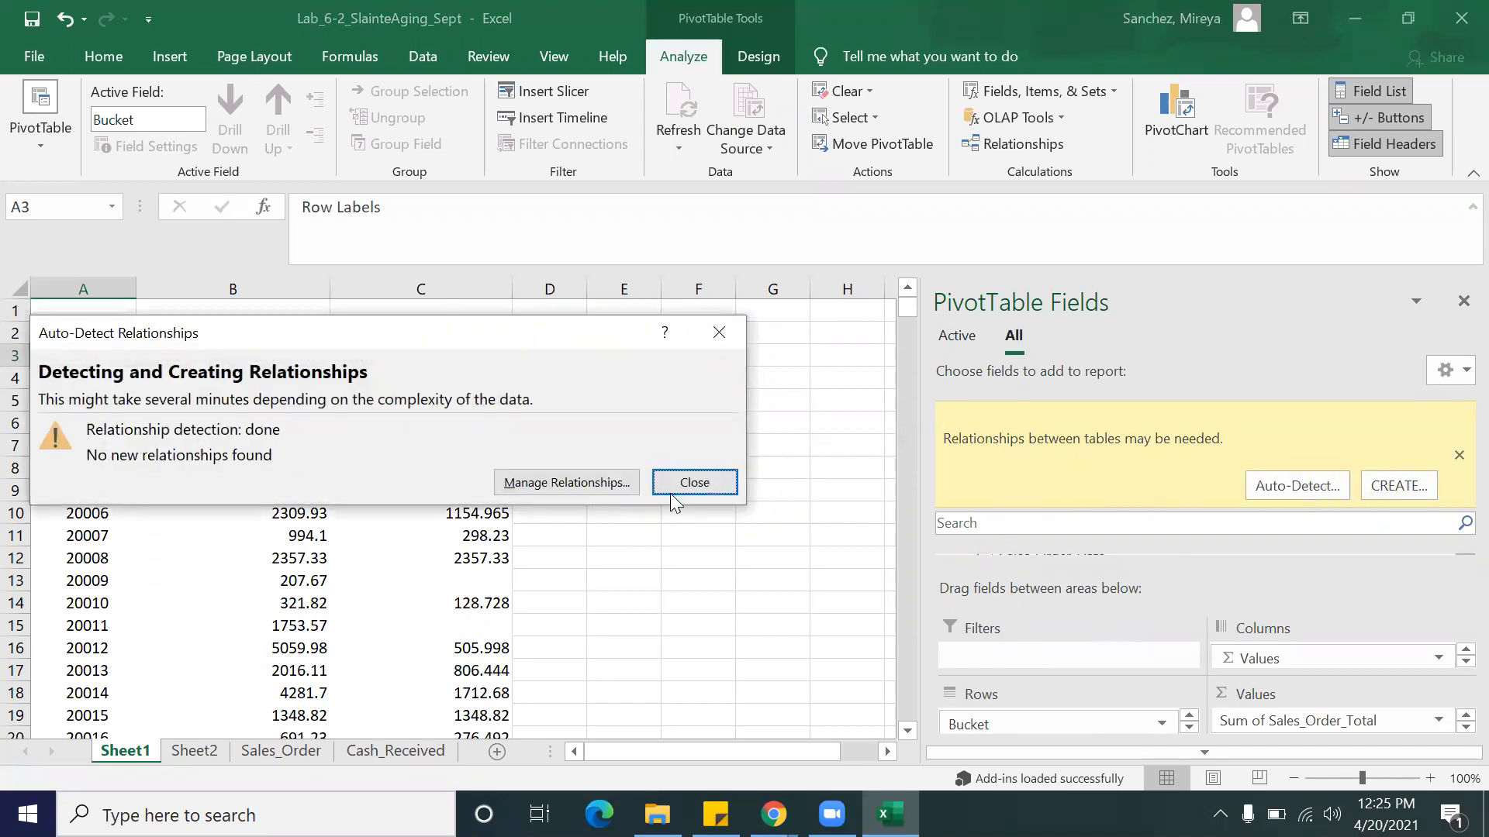
left_click(721, 332)
left_click(1458, 455)
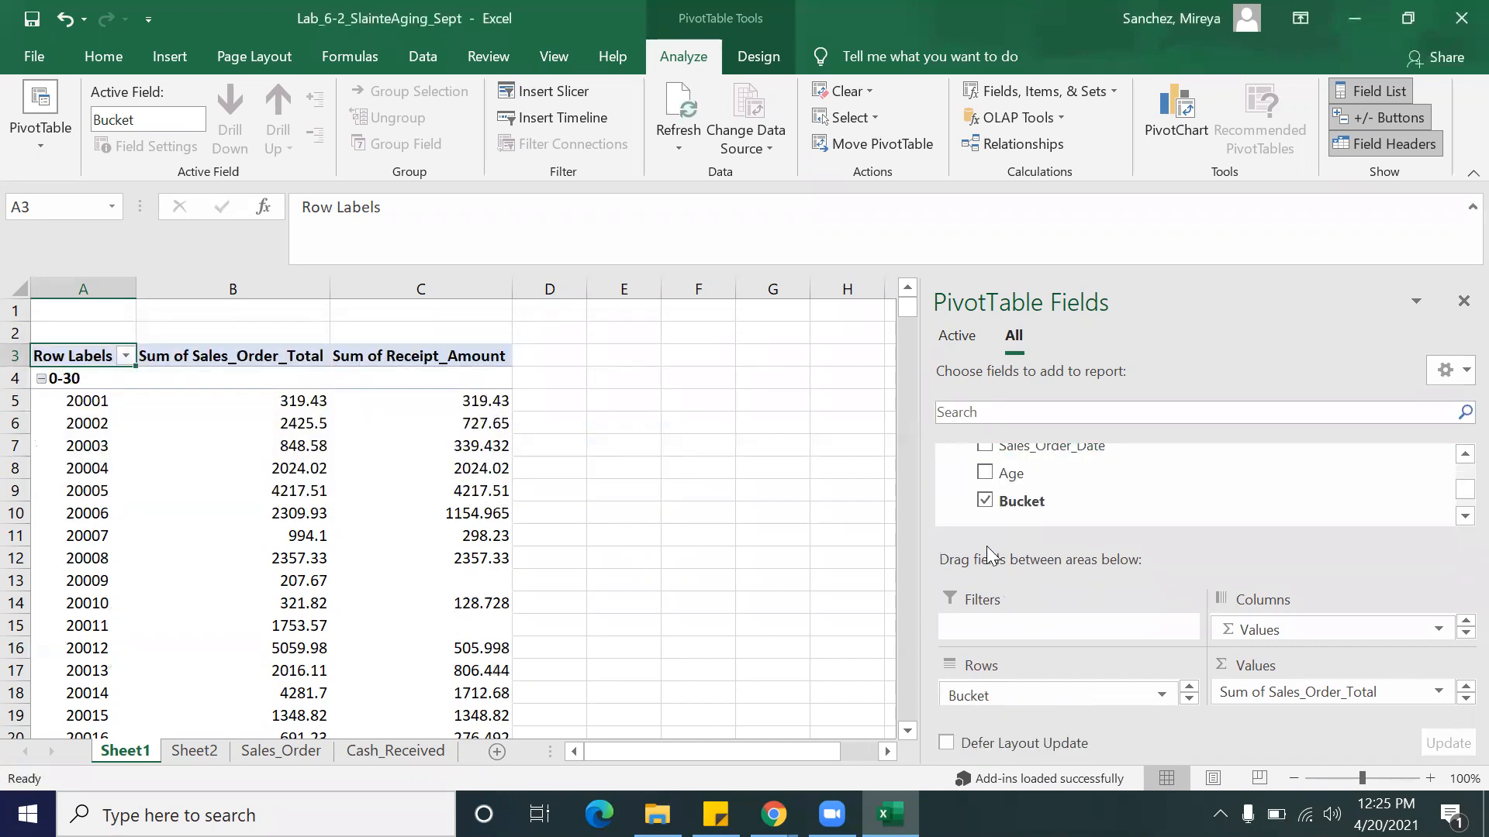
Step: Remove Sum of Sales_Order_Total from the pivot values and collapse the 0-30, 31-60, 61-90 and 90+ buckets
left_click(1438, 694)
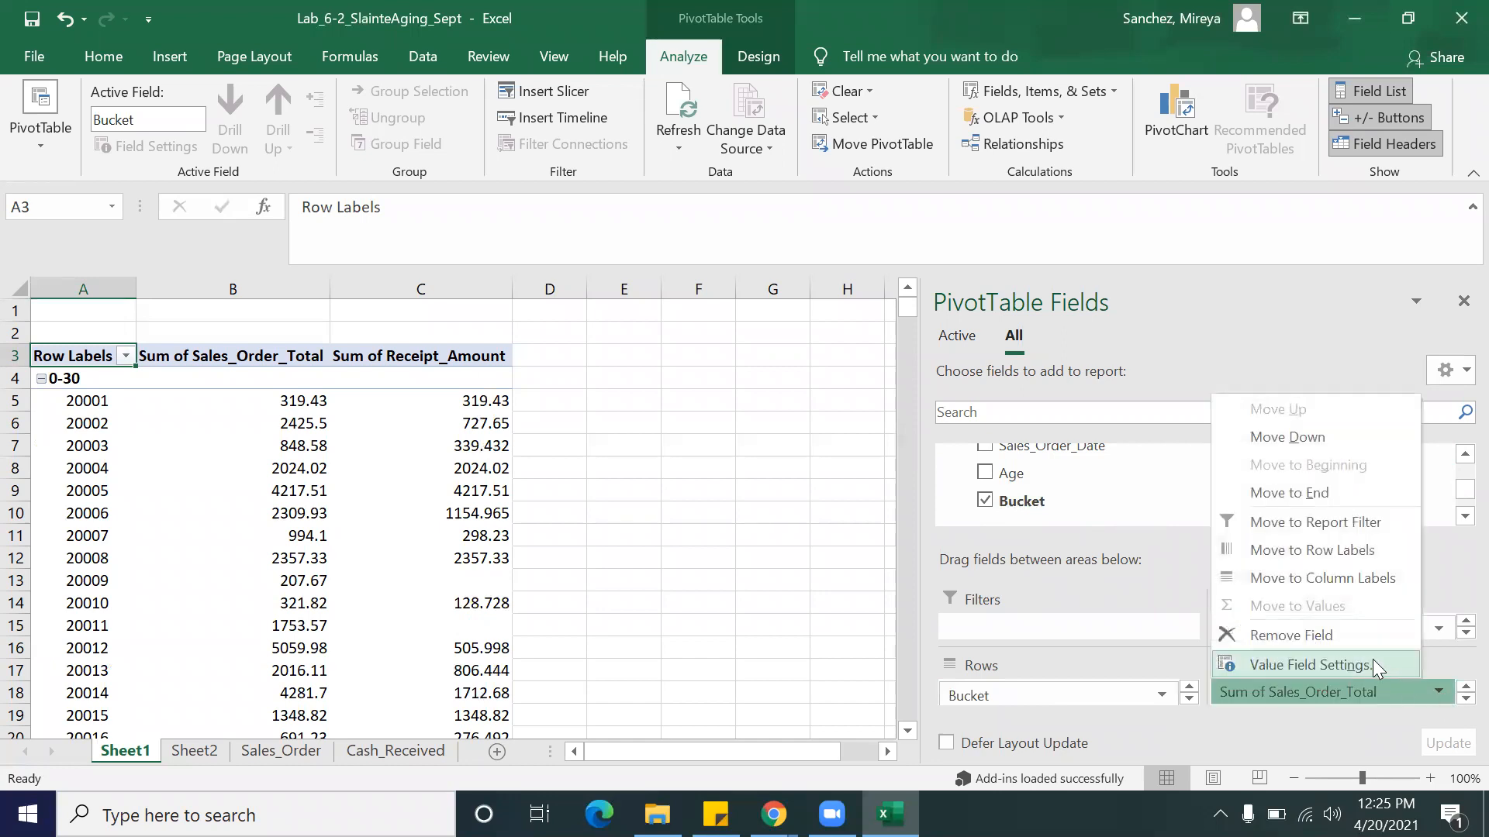
left_click(1351, 637)
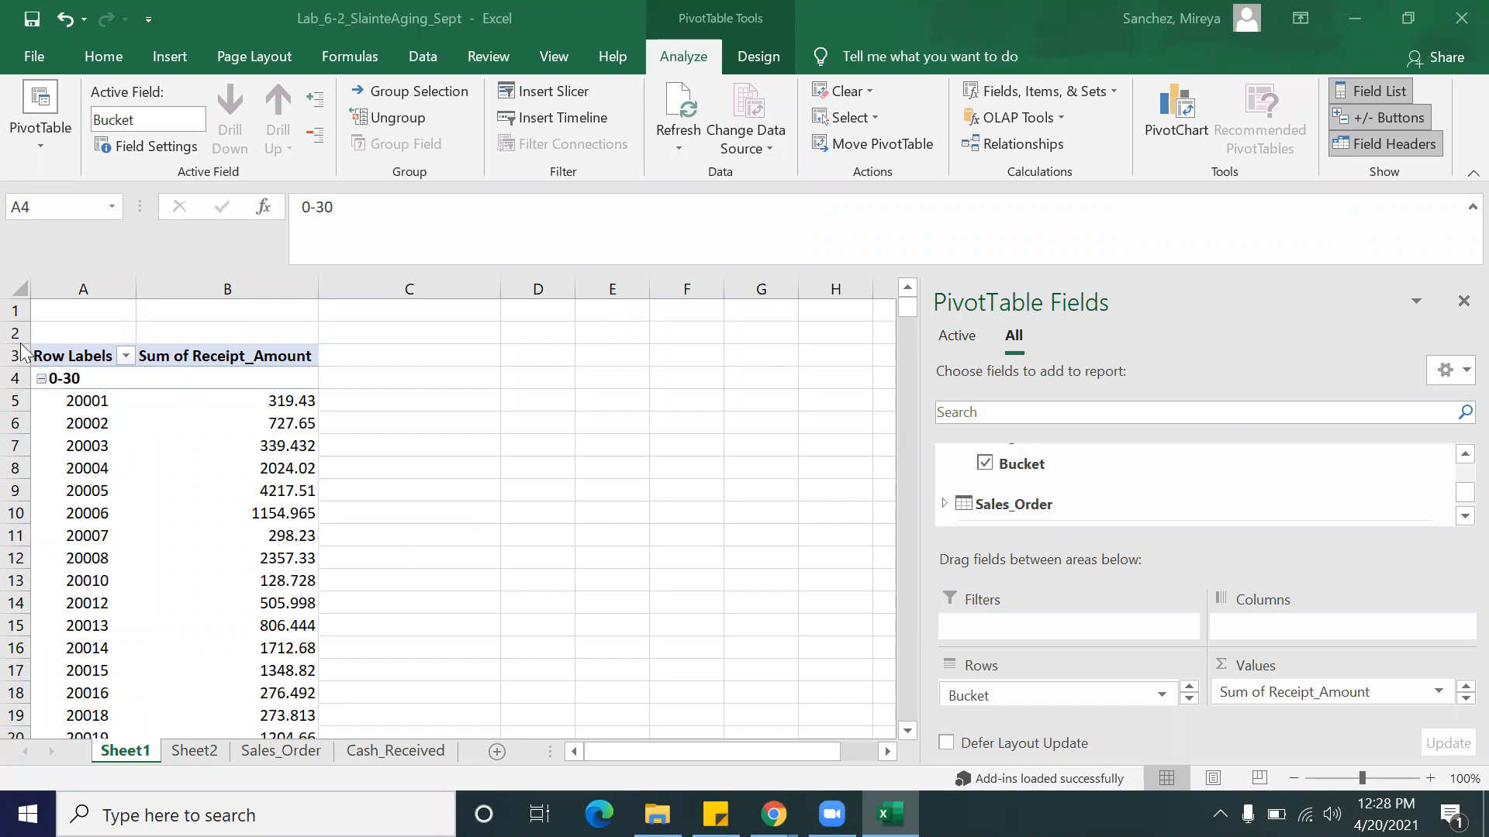
left_click(40, 380)
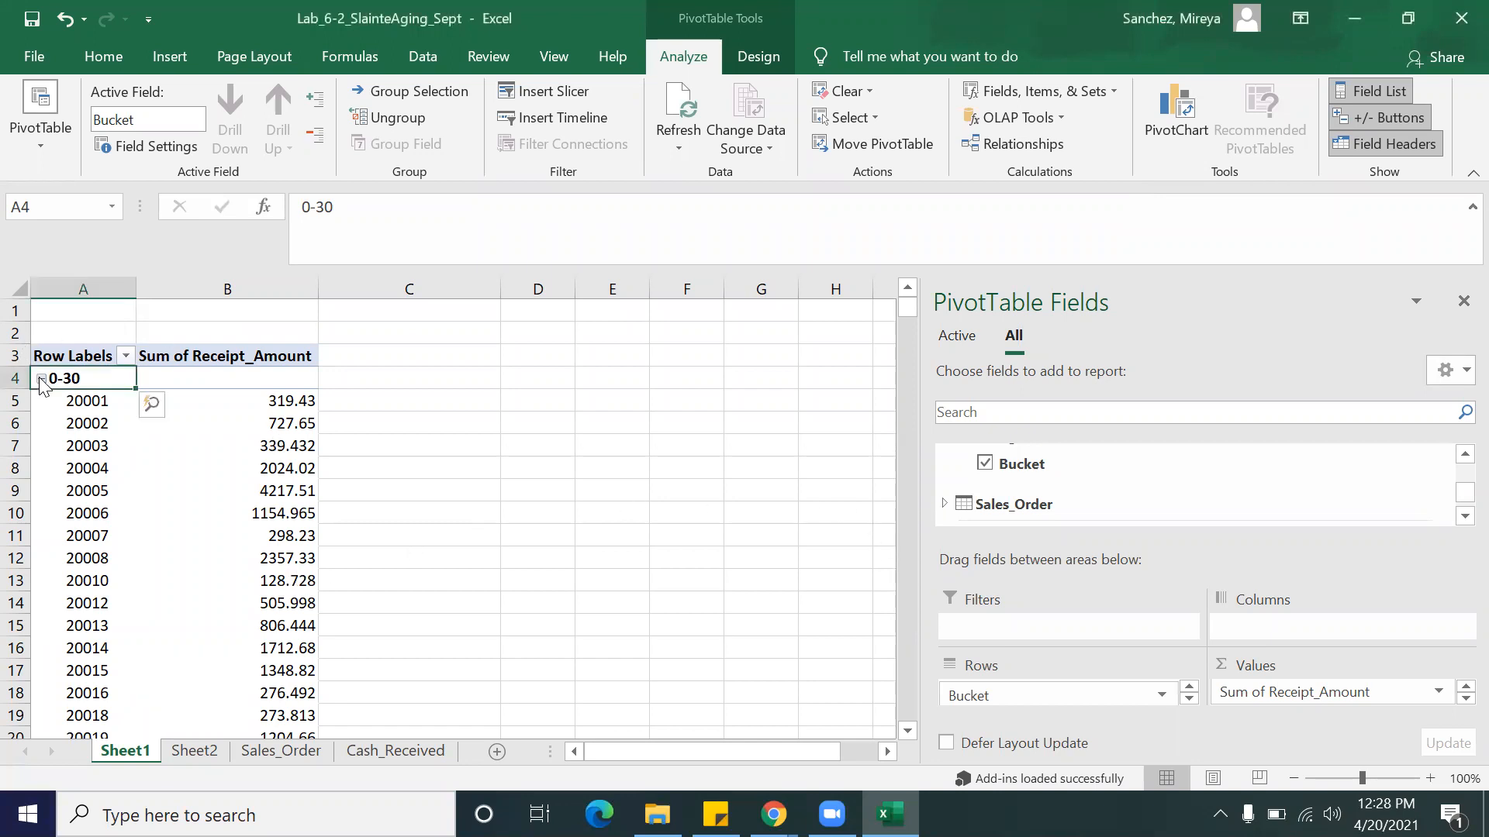
left_click(41, 379)
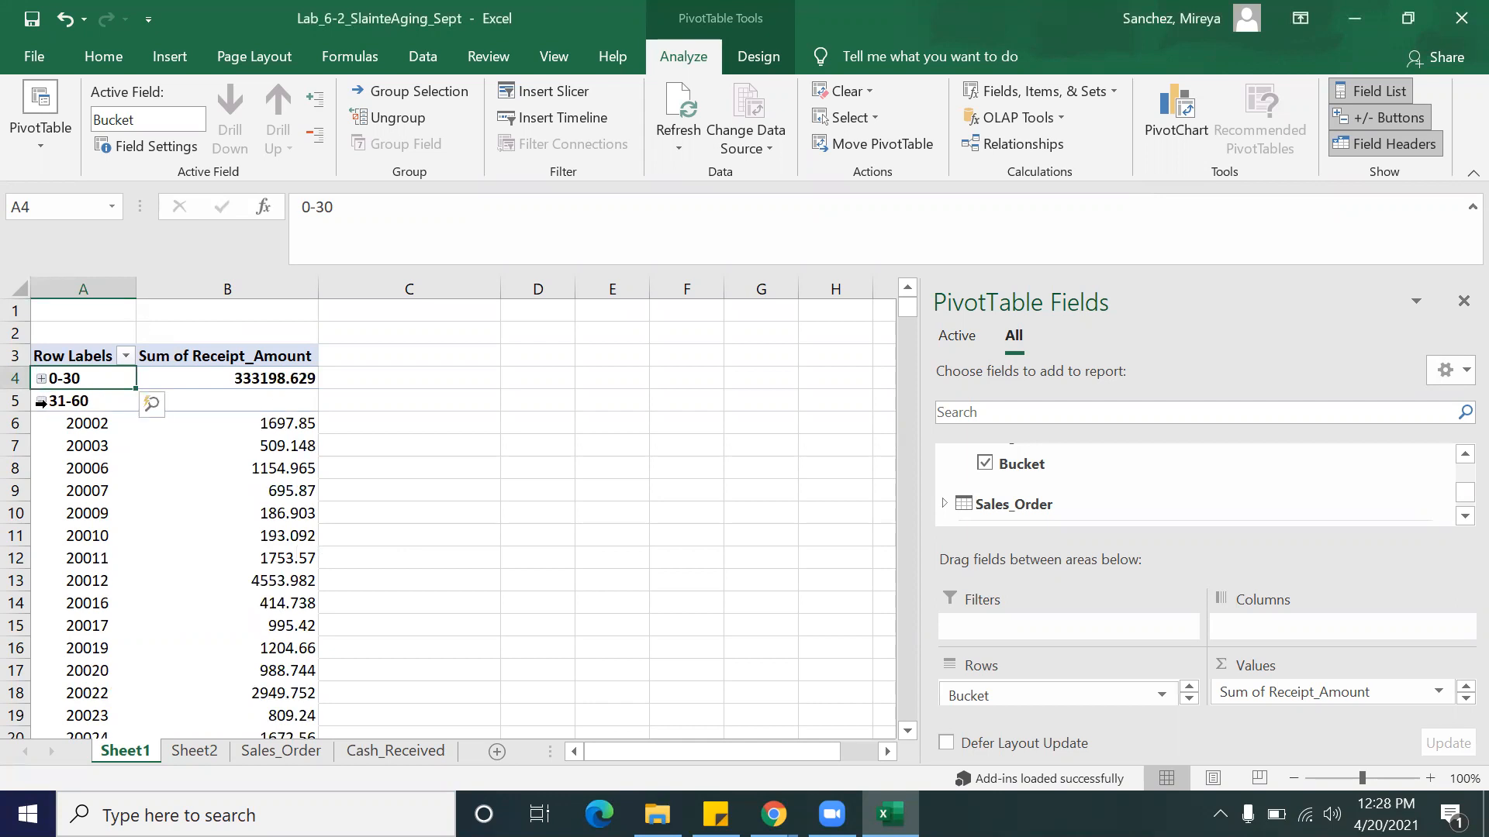
left_click(42, 401)
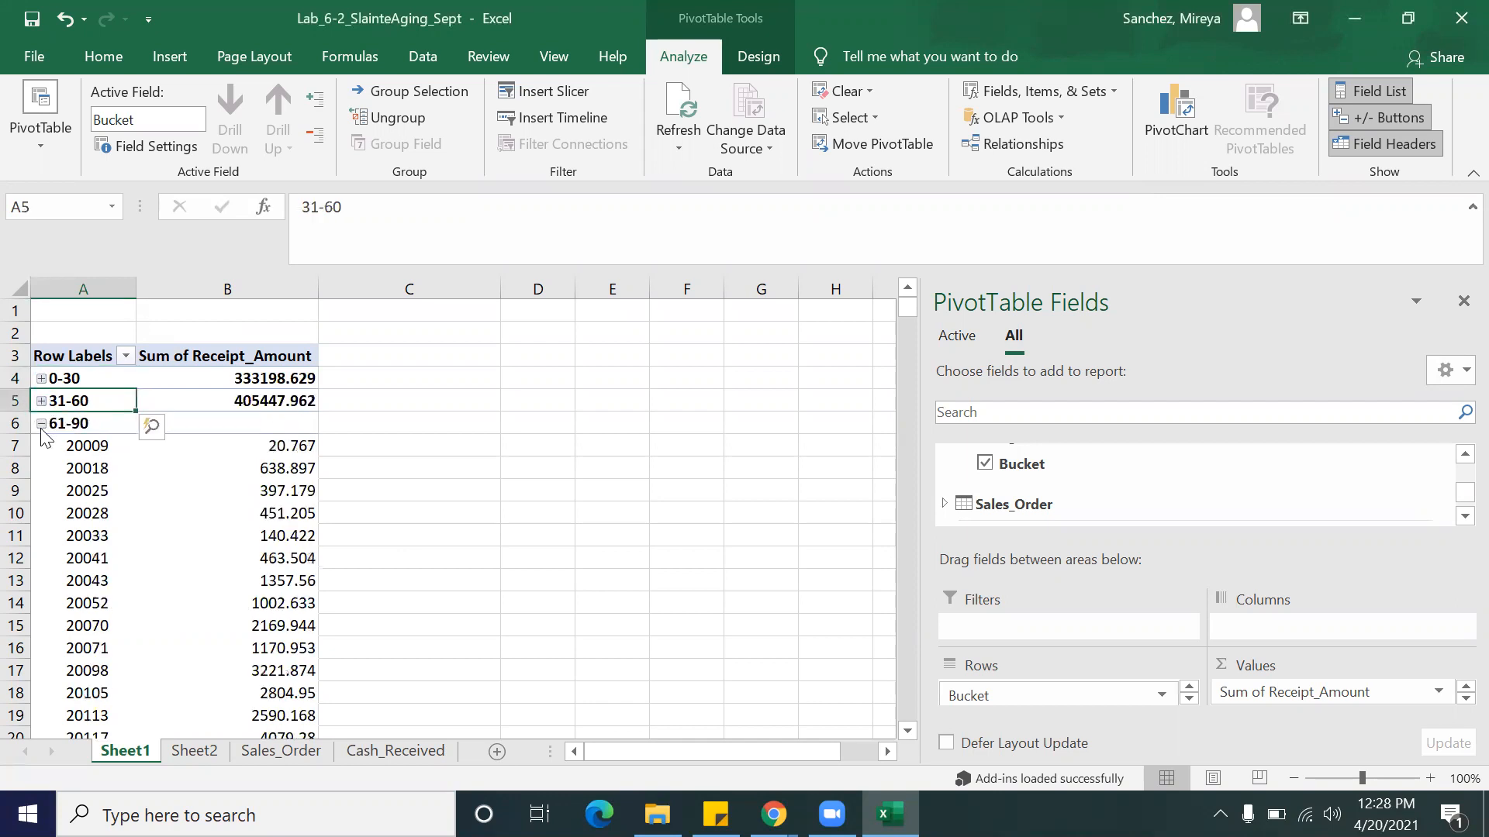
left_click(41, 424)
left_click(41, 446)
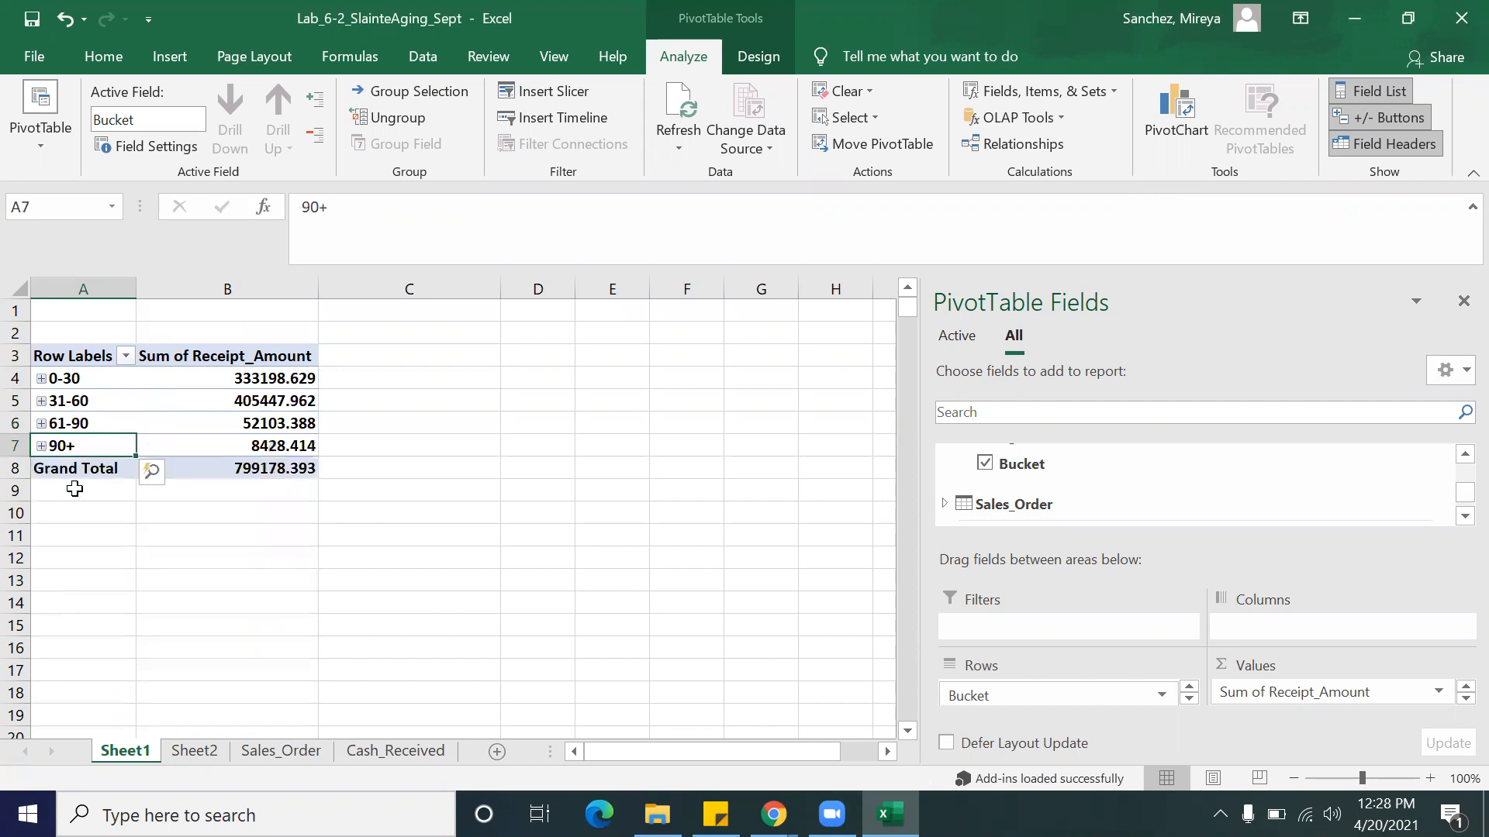
Step: Review the receipt amount totals per aging bucket in the pivot table and save the workbook
left_click(365, 536)
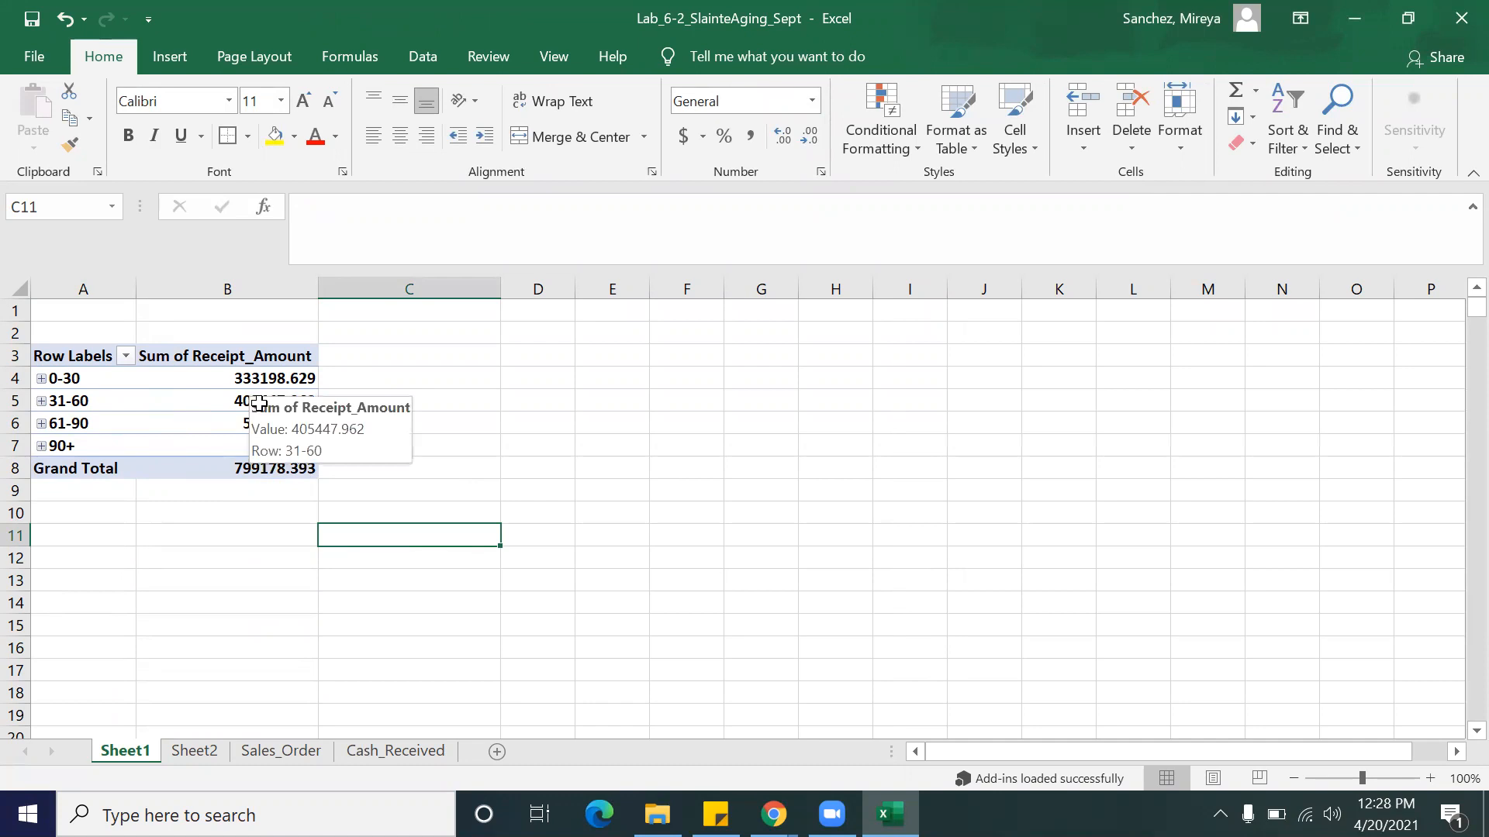
mouse_move(276, 423)
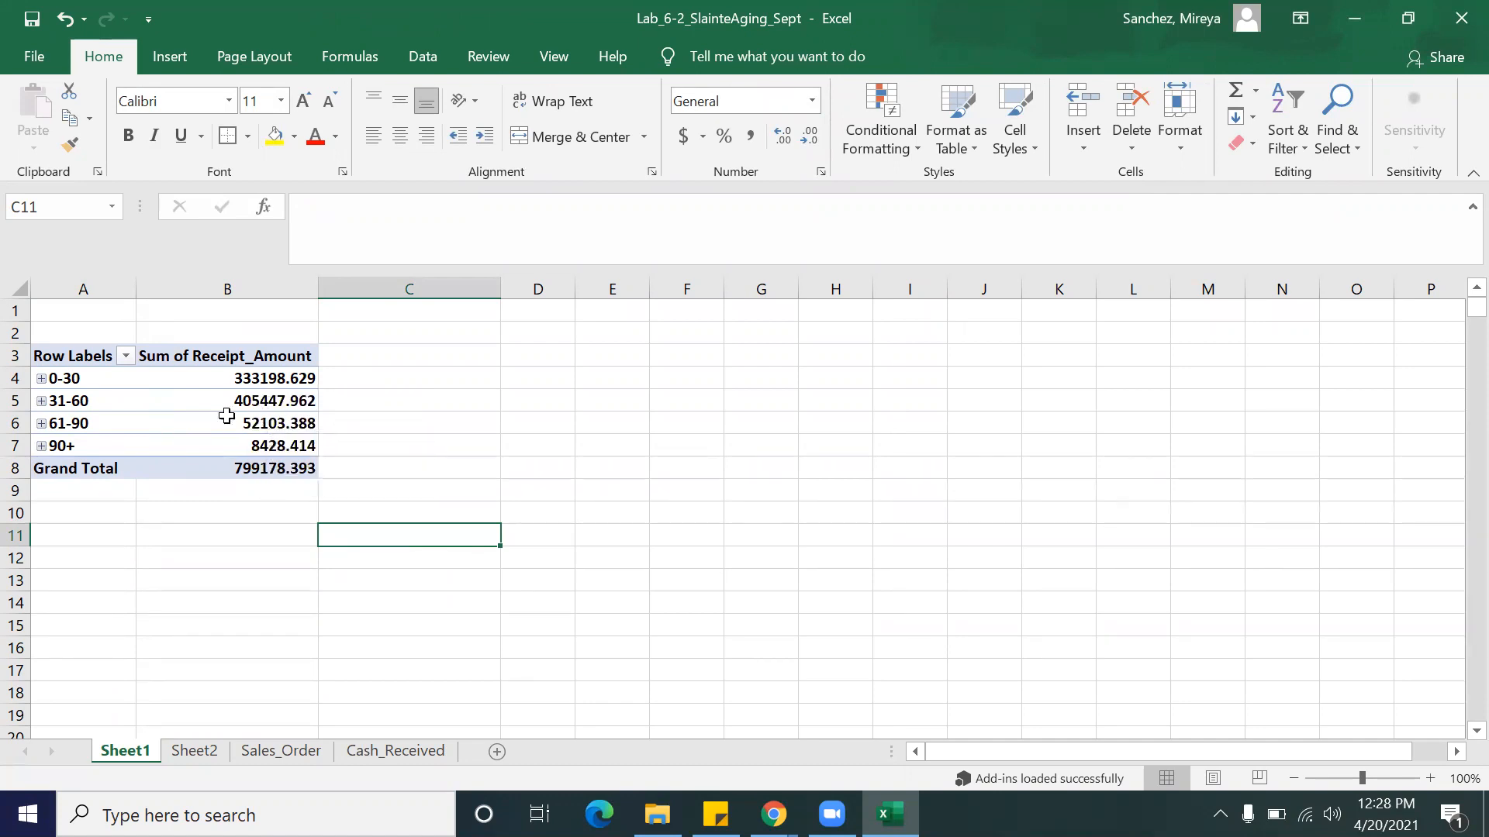
left_click_drag(73, 380, 223, 436)
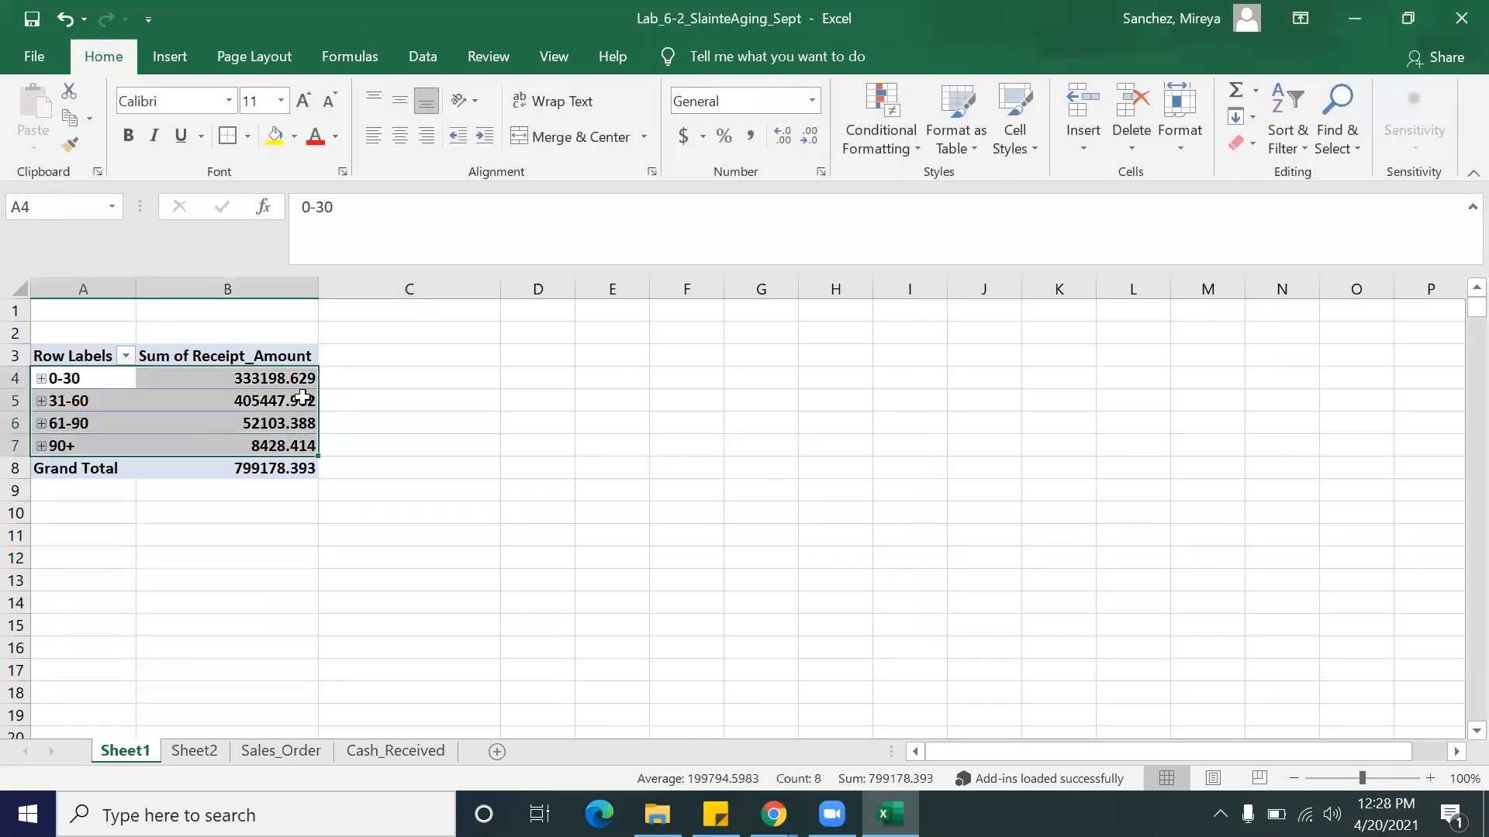
left_click(445, 432)
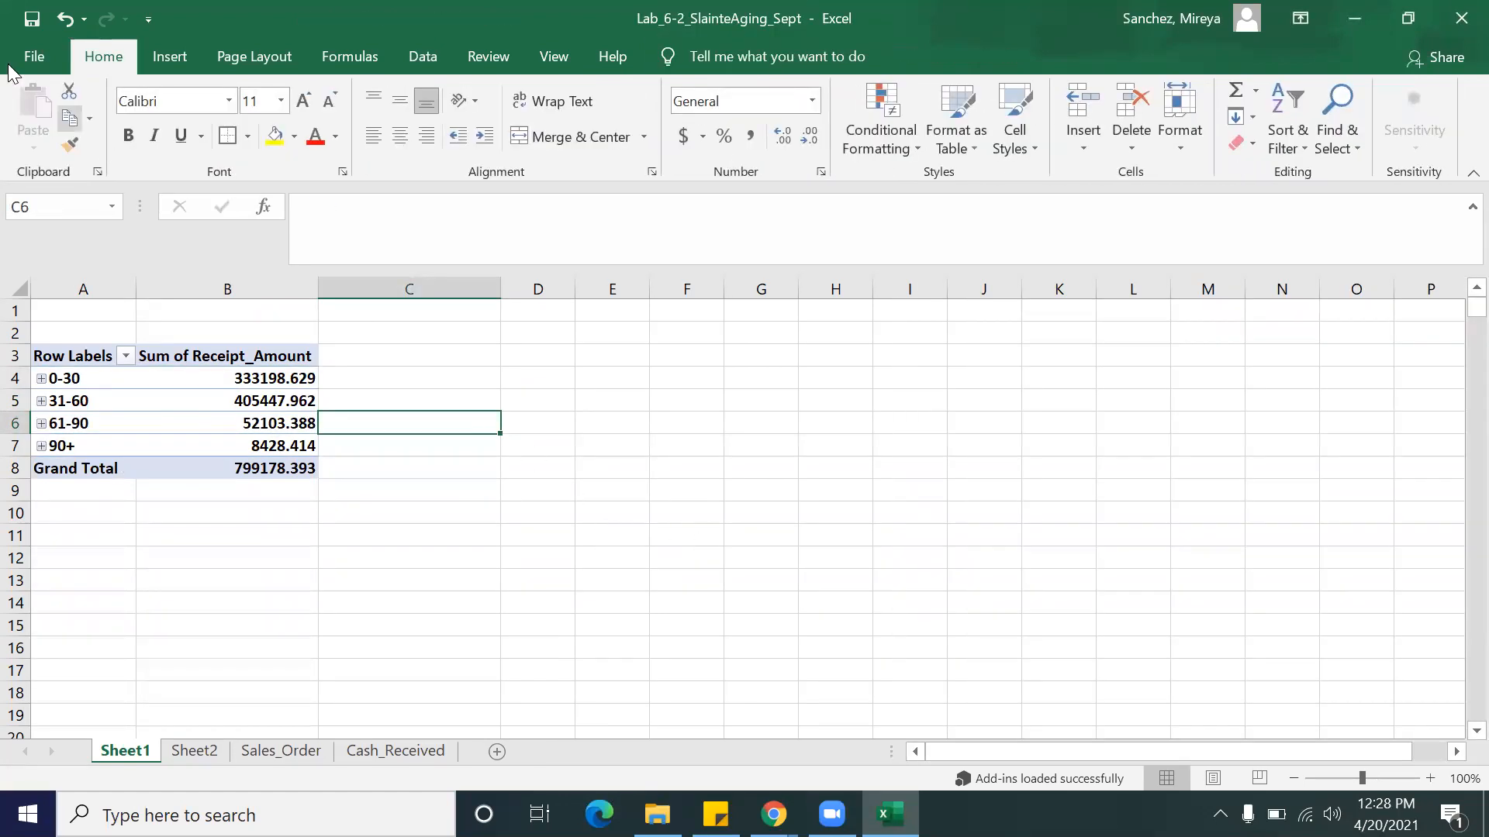
left_click(31, 20)
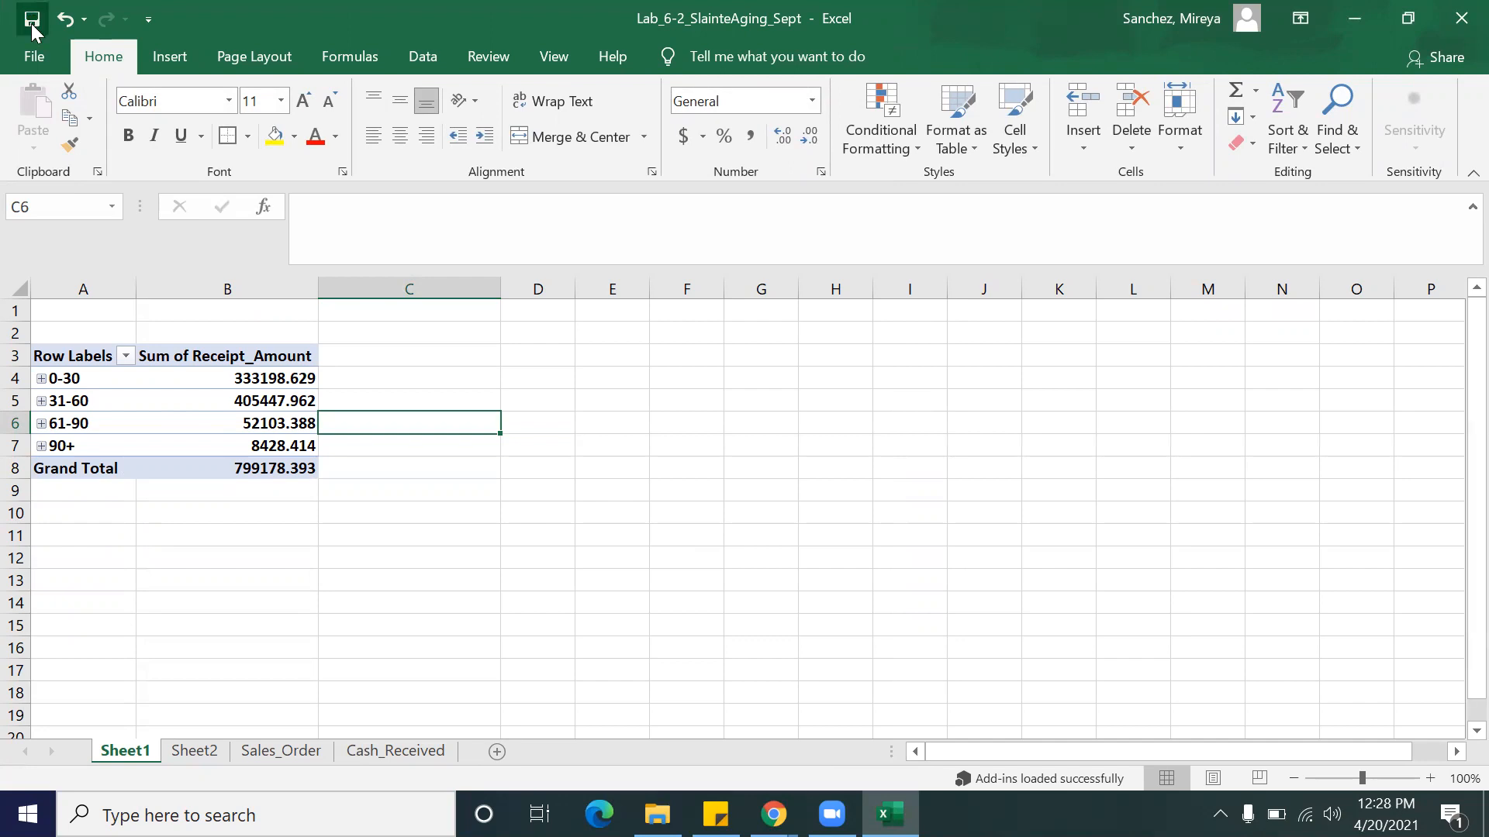
Step: Save the Lab_6-2_SlainteAging_Sept workbook with its pivot table of receipt amounts by bucket
left_click(34, 58)
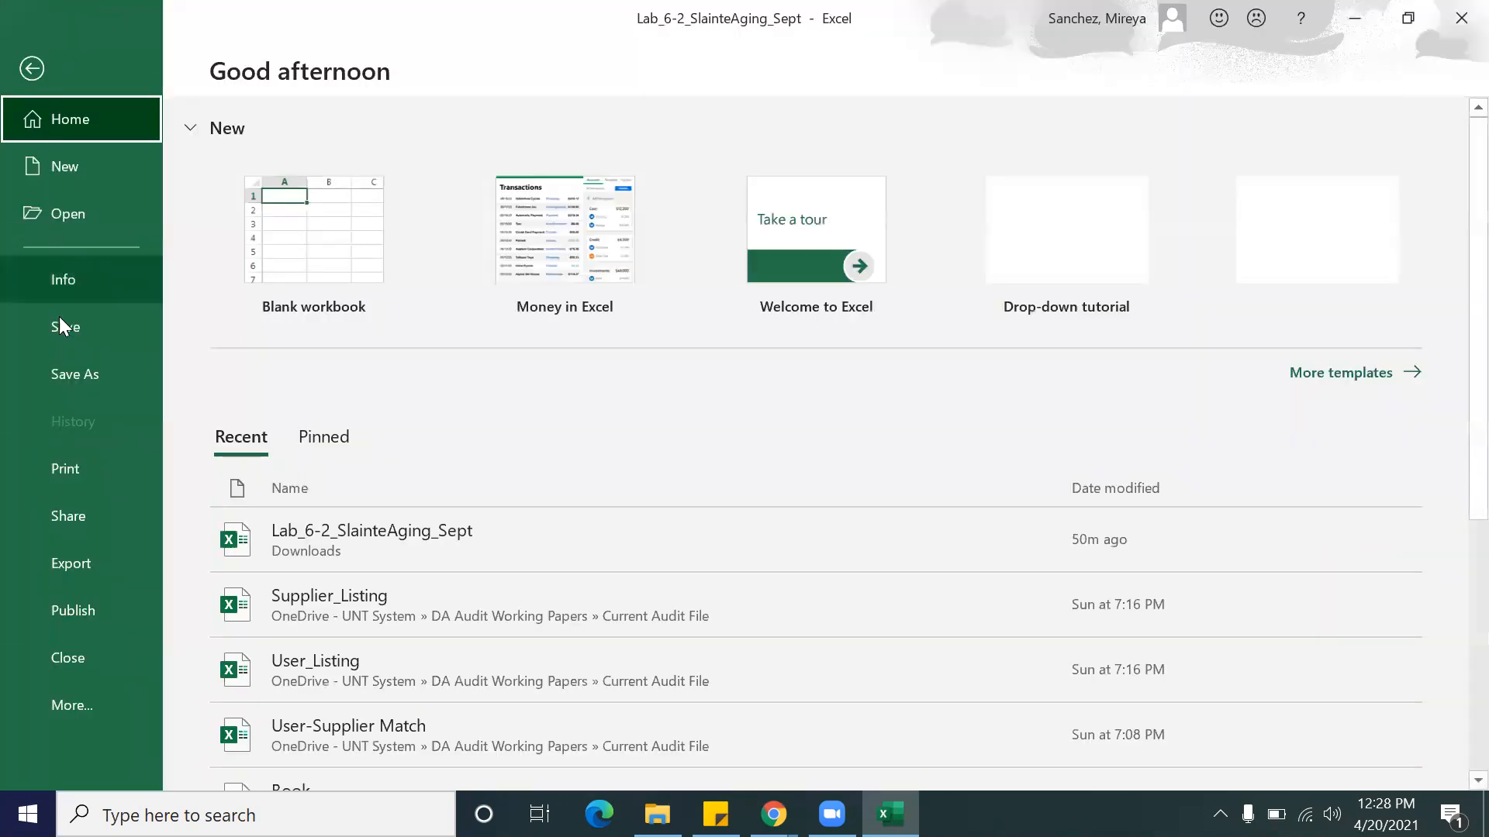
left_click(61, 321)
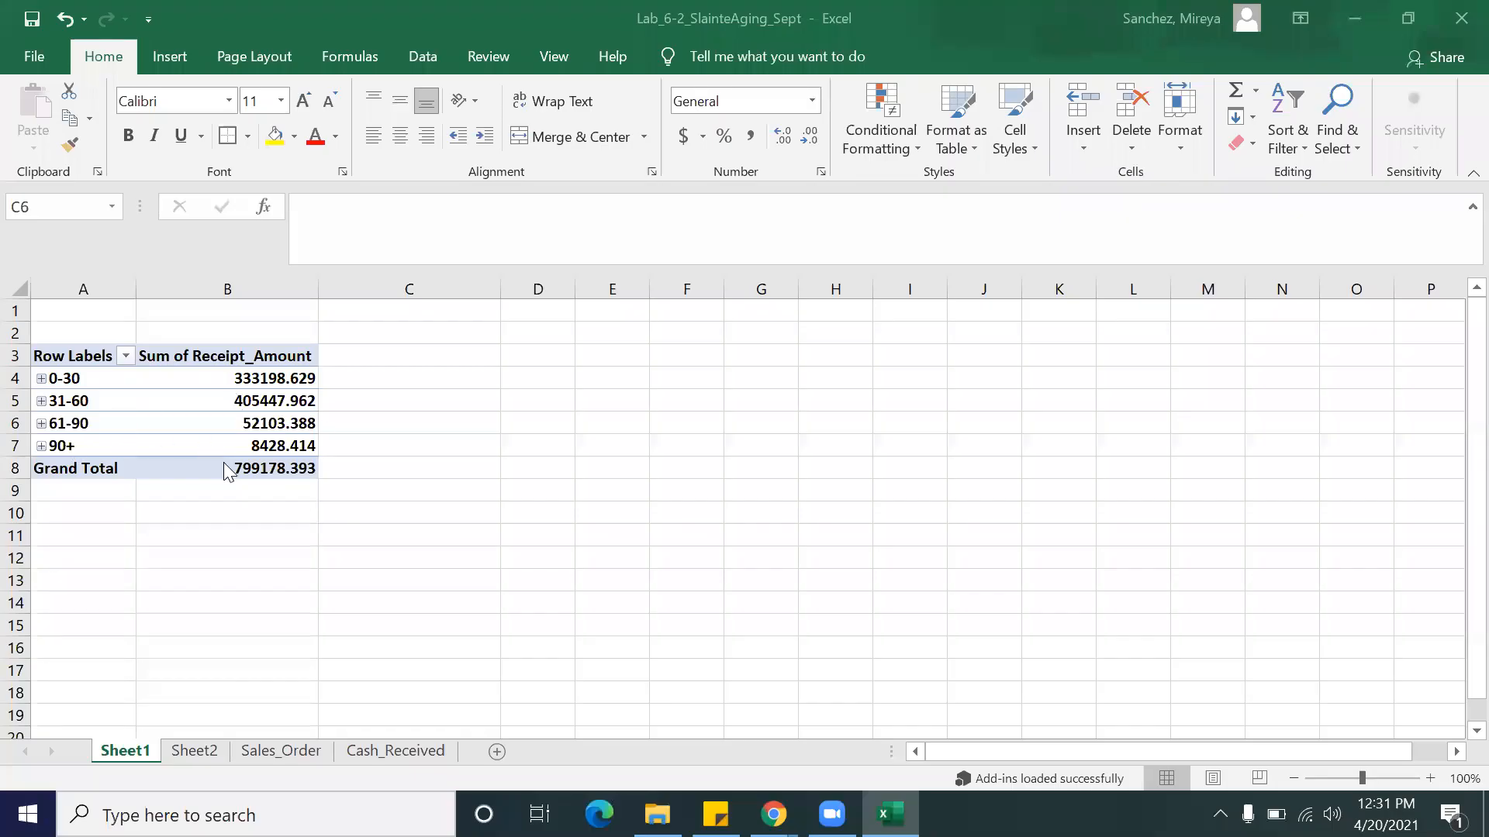
Step: Compare the receipt amount of the 90+ bucket with the 0-30 bucket and the other rows of the pivot table
left_click(258, 445)
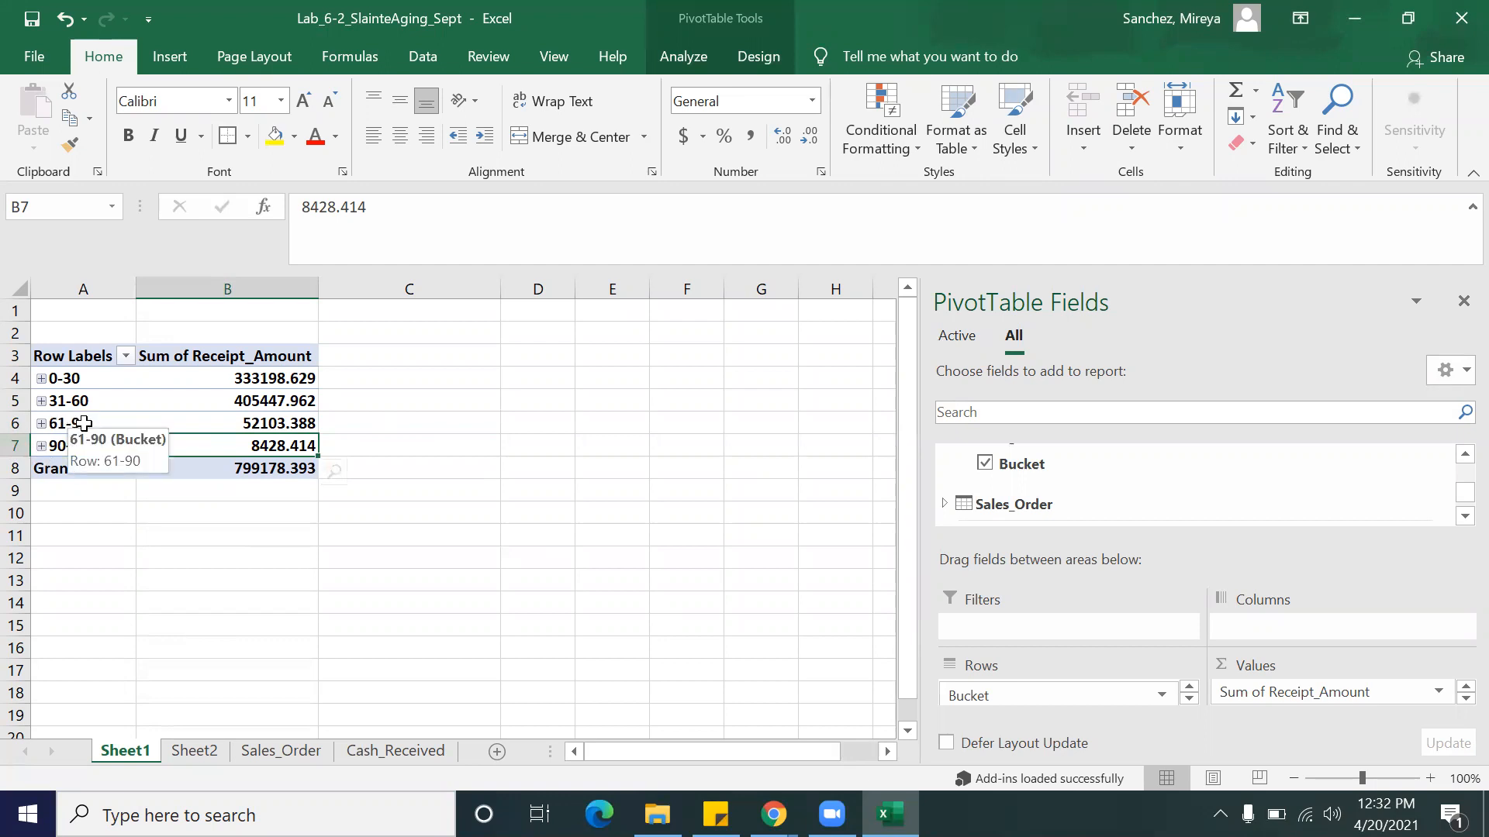
left_click(23, 448)
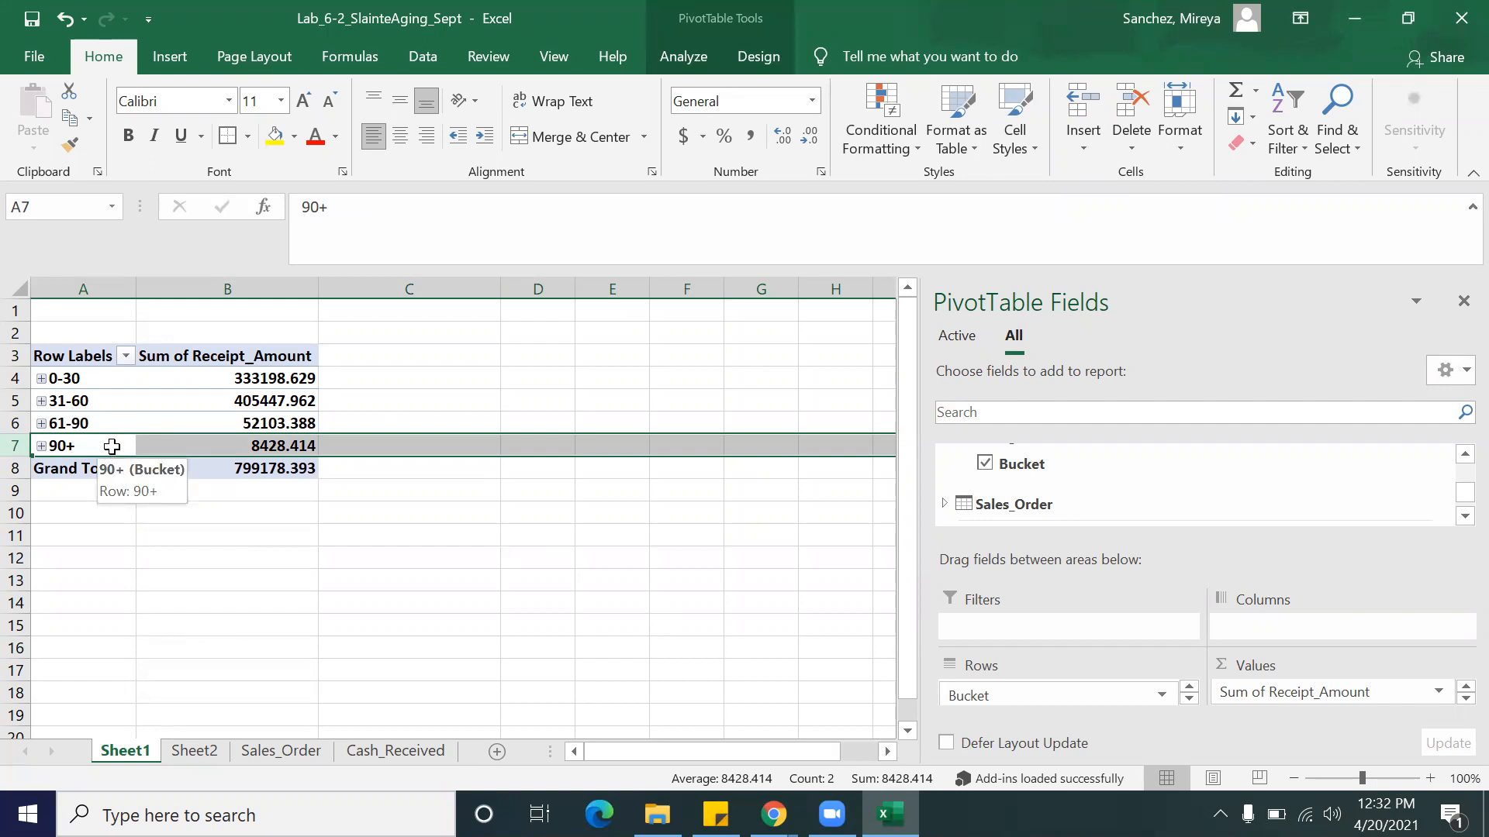
left_click(9, 379)
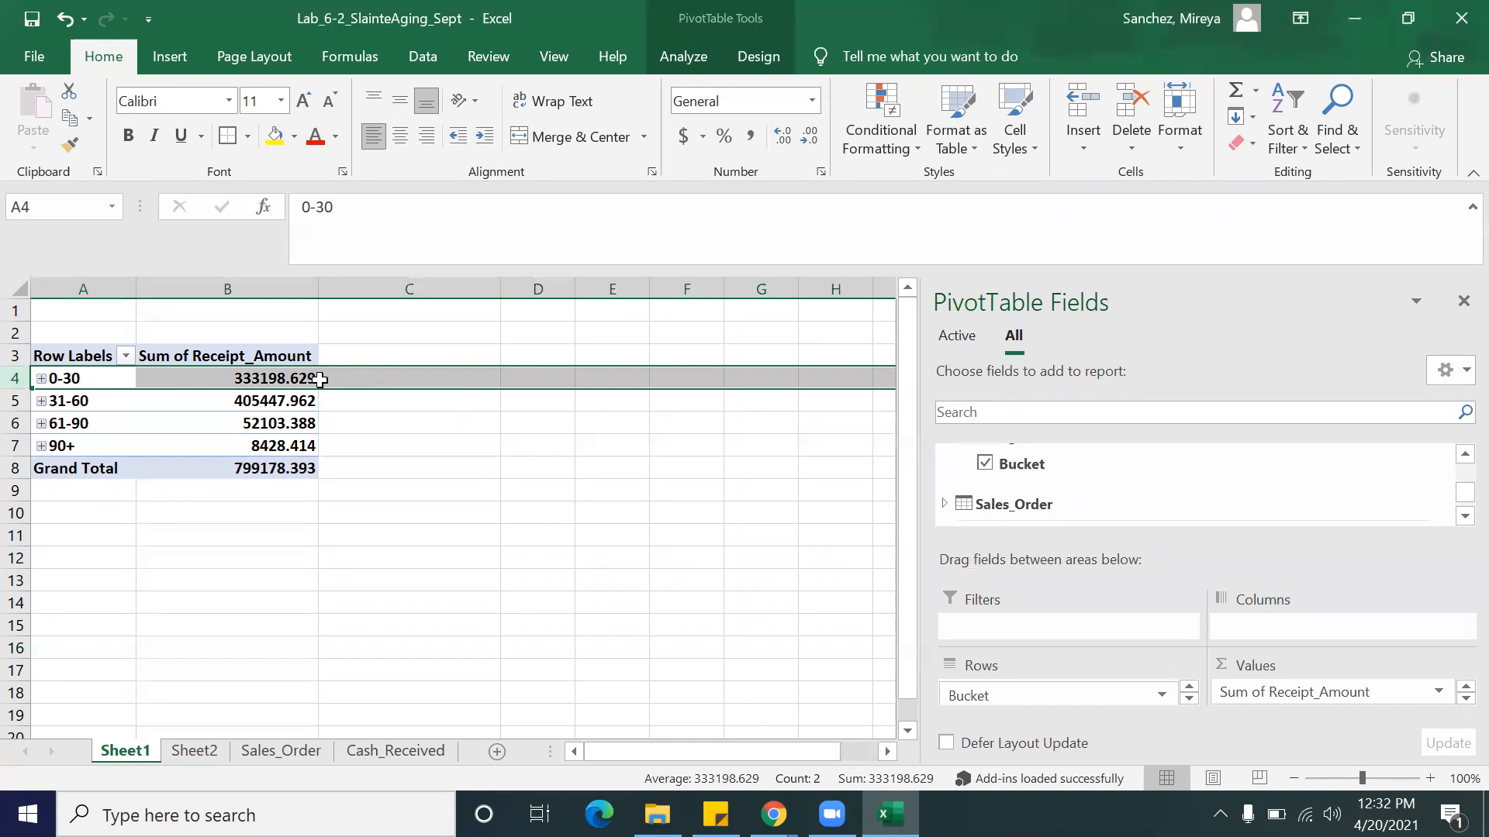
left_click(336, 422)
left_click(334, 379)
left_click(348, 453)
left_click(351, 473)
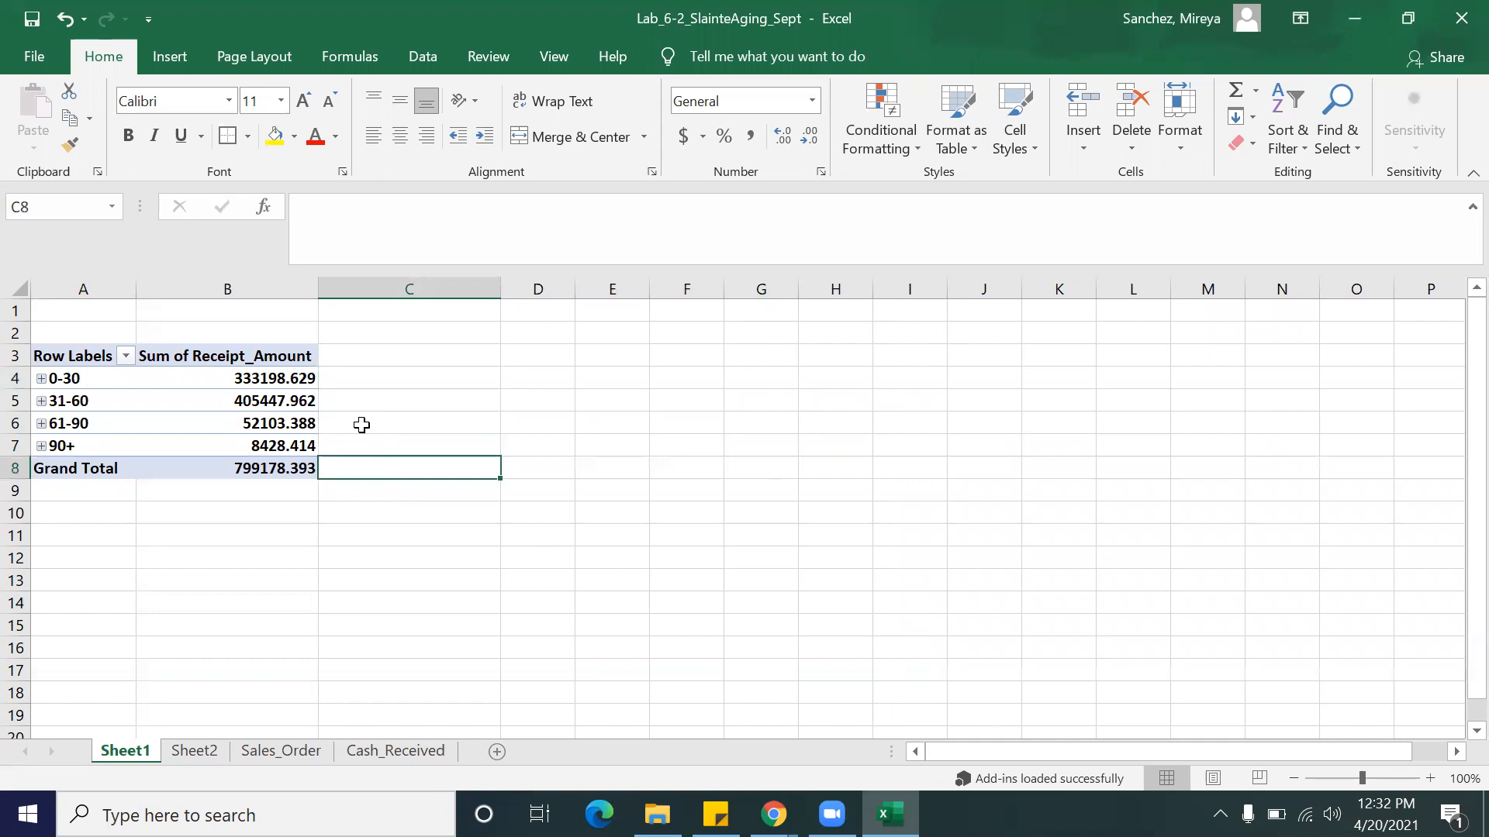